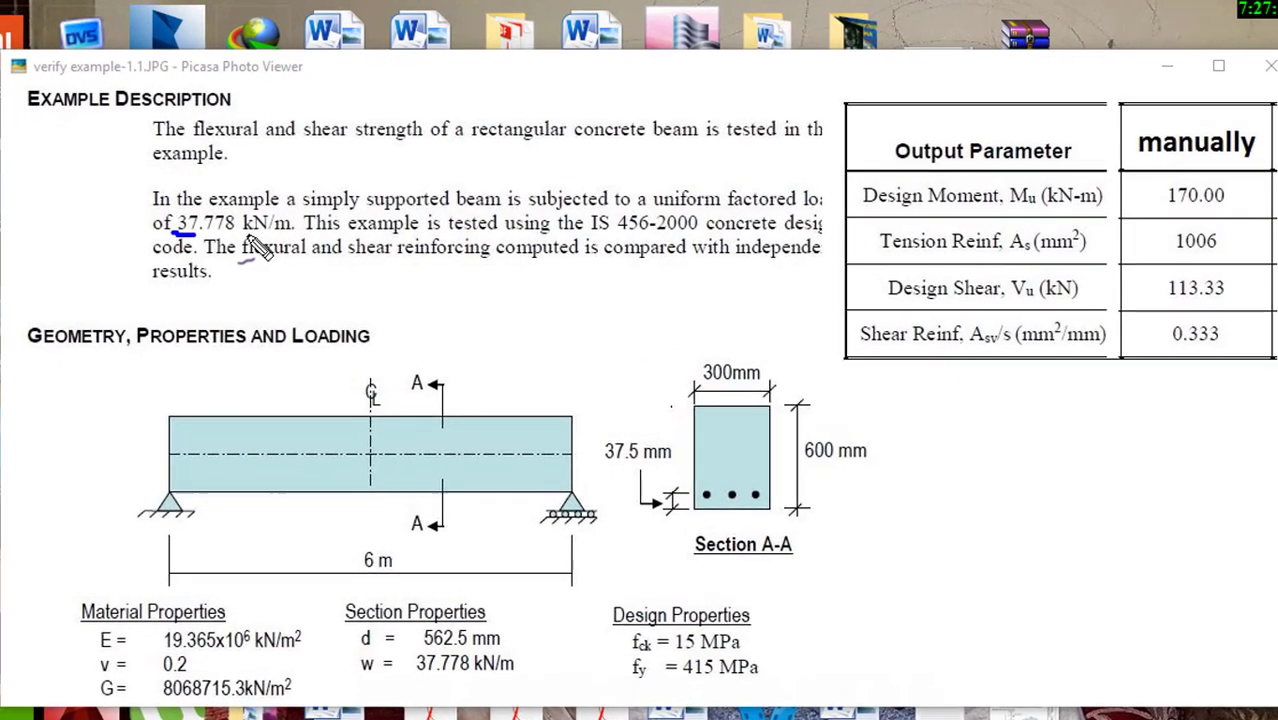
Underline the 37.778 kN/m load, mark the 6 m span with end ticks and an arrow, then erase the ink.
{"action": "left_click_drag", "start_coordinate": [252, 195], "coordinate": [327, 195]}
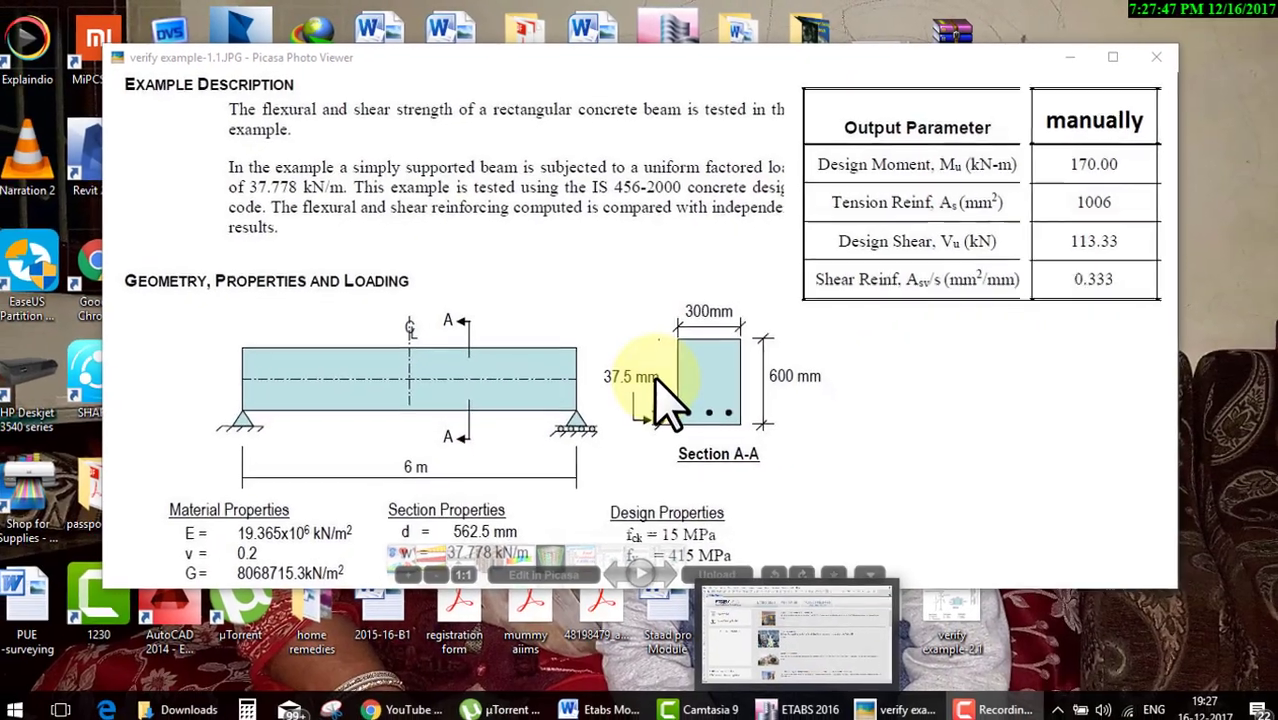
{"action": "key", "text": "ctrl+shift+d"}
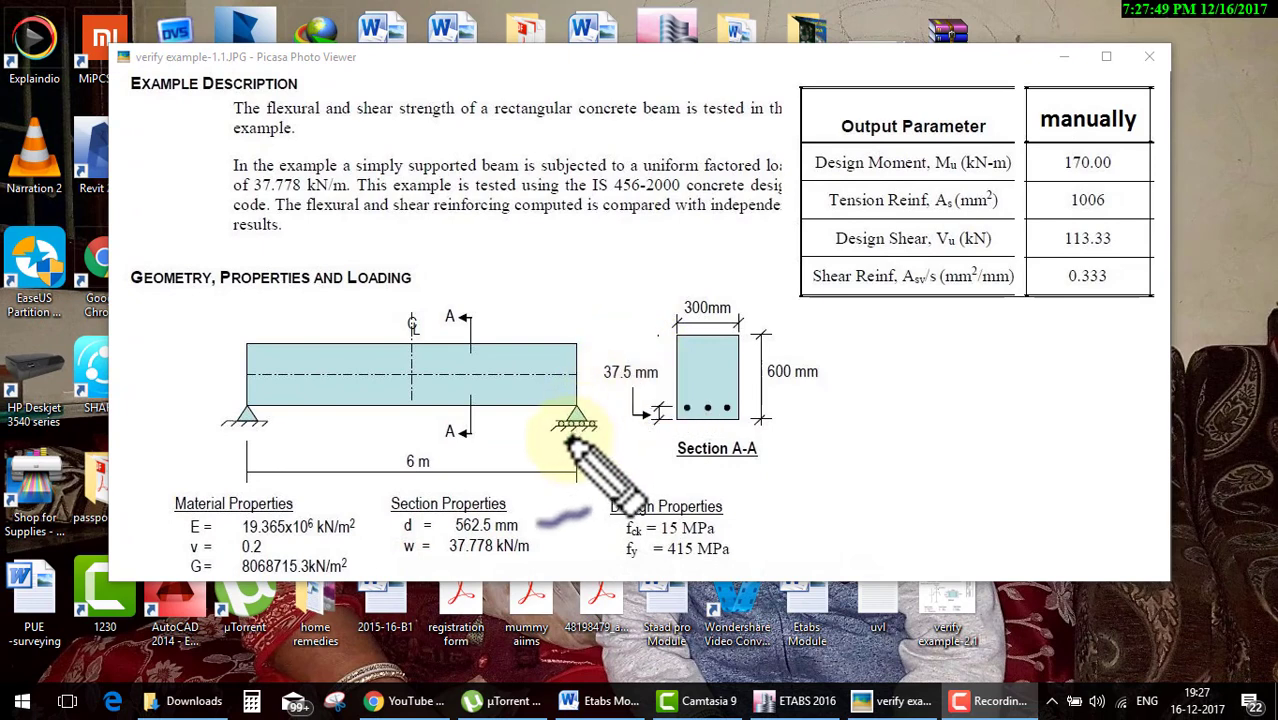
{"action": "mouse_move", "coordinate": [240, 472]}
{"action": "left_mouse_down"}
{"action": "mouse_move", "coordinate": [584, 472]}
{"action": "mouse_move", "coordinate": [577, 494]}
{"action": "left_mouse_up"}
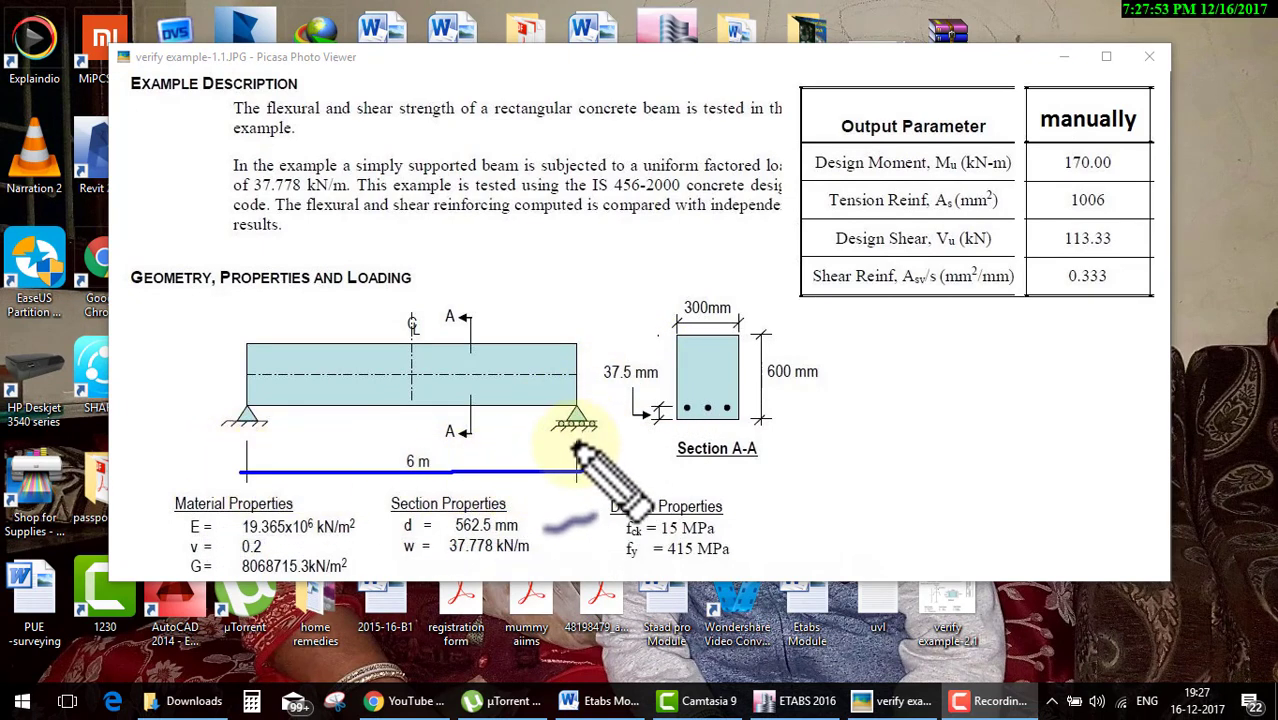
{"action": "left_click_drag", "start_coordinate": [241, 440], "coordinate": [243, 490]}
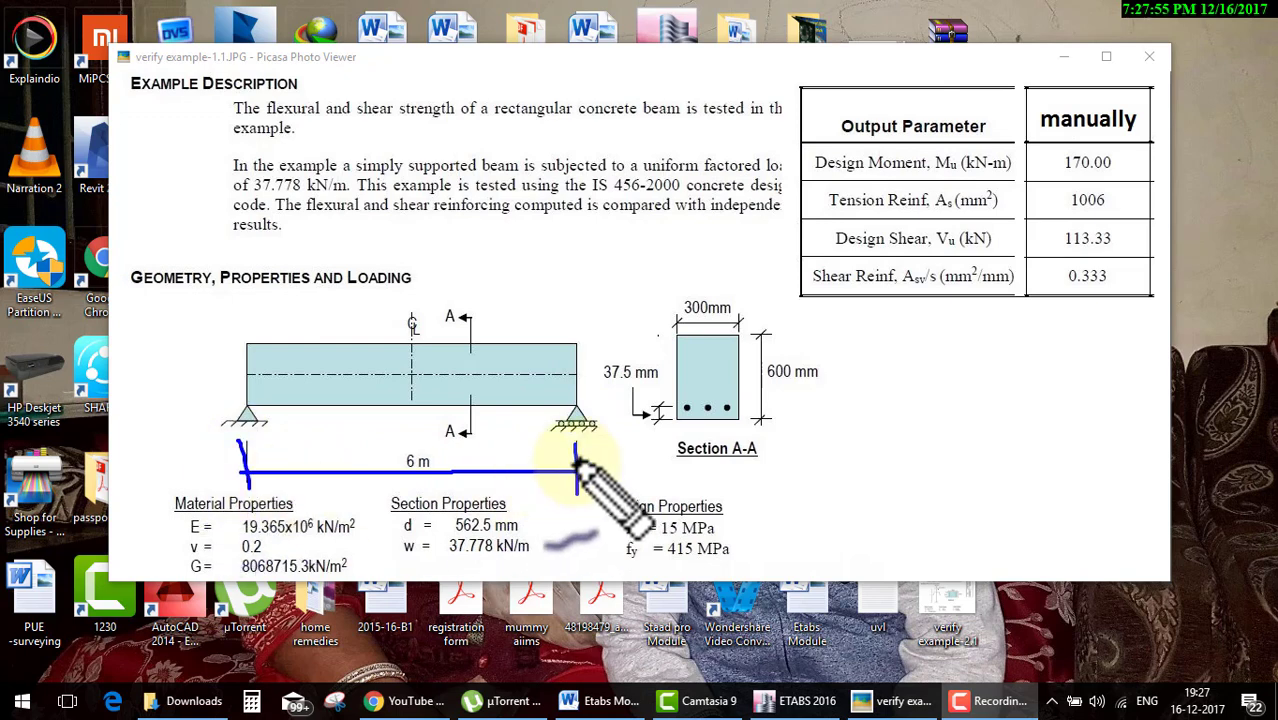
{"action": "mouse_move", "coordinate": [650, 477]}
{"action": "left_mouse_down"}
{"action": "mouse_move", "coordinate": [820, 487]}
{"action": "mouse_move", "coordinate": [806, 525]}
{"action": "left_mouse_up"}
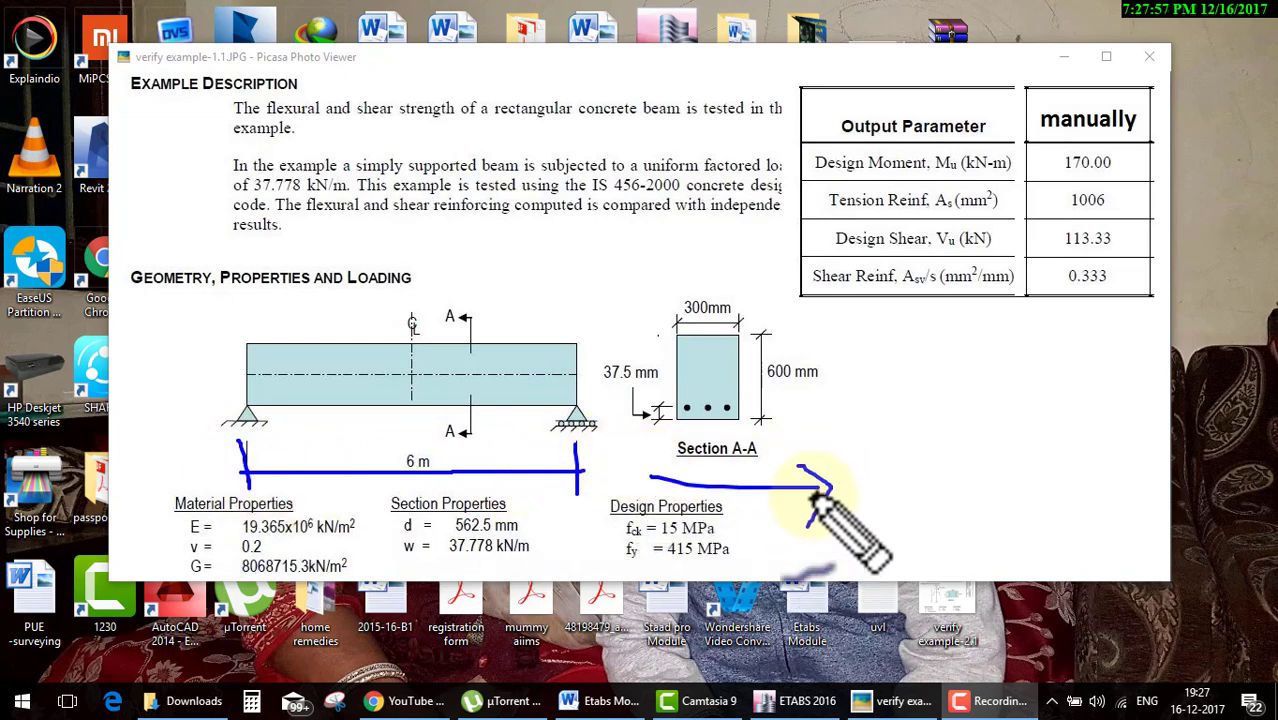
{"action": "left_click_drag", "start_coordinate": [833, 461], "coordinate": [839, 495]}
{"action": "mouse_move", "coordinate": [878, 454]}
{"action": "left_mouse_down"}
{"action": "mouse_move", "coordinate": [847, 497]}
{"action": "mouse_move", "coordinate": [897, 485]}
{"action": "left_mouse_up"}
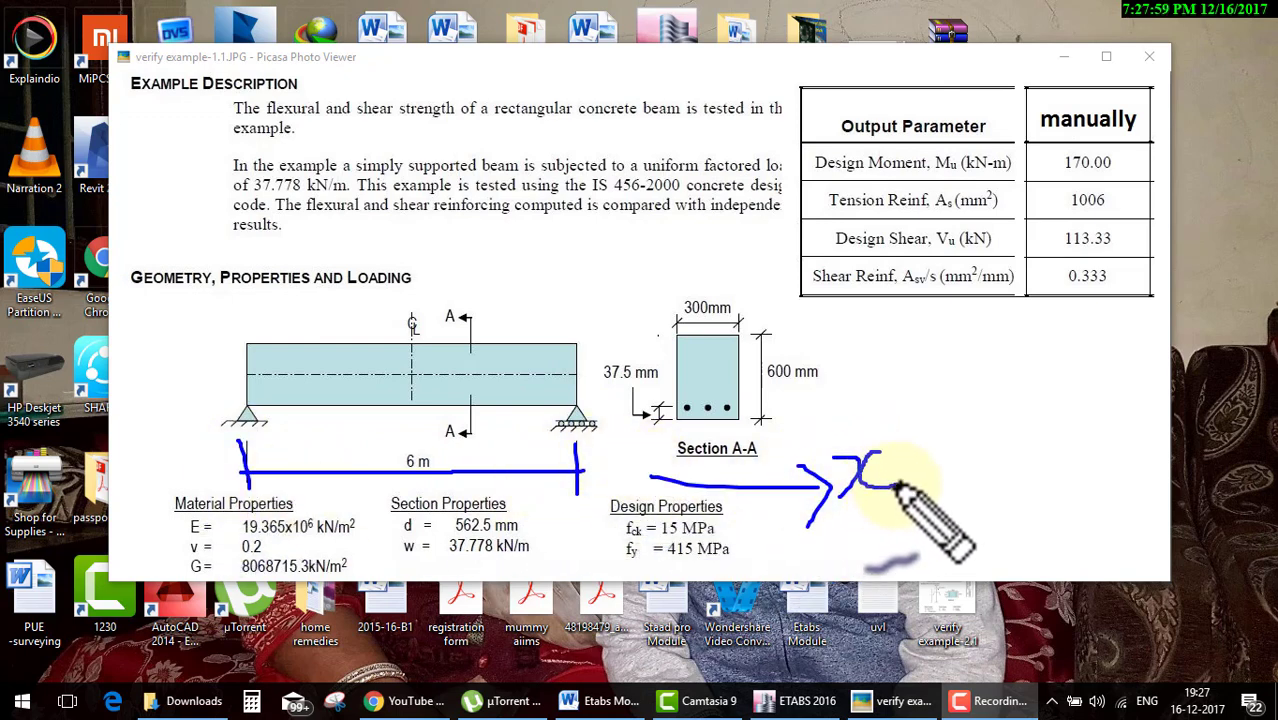
{"action": "key", "text": "Escape"}
Switch to ETABS 2016 and start a new model using built-in settings.
{"action": "left_click", "coordinate": [680, 690]}
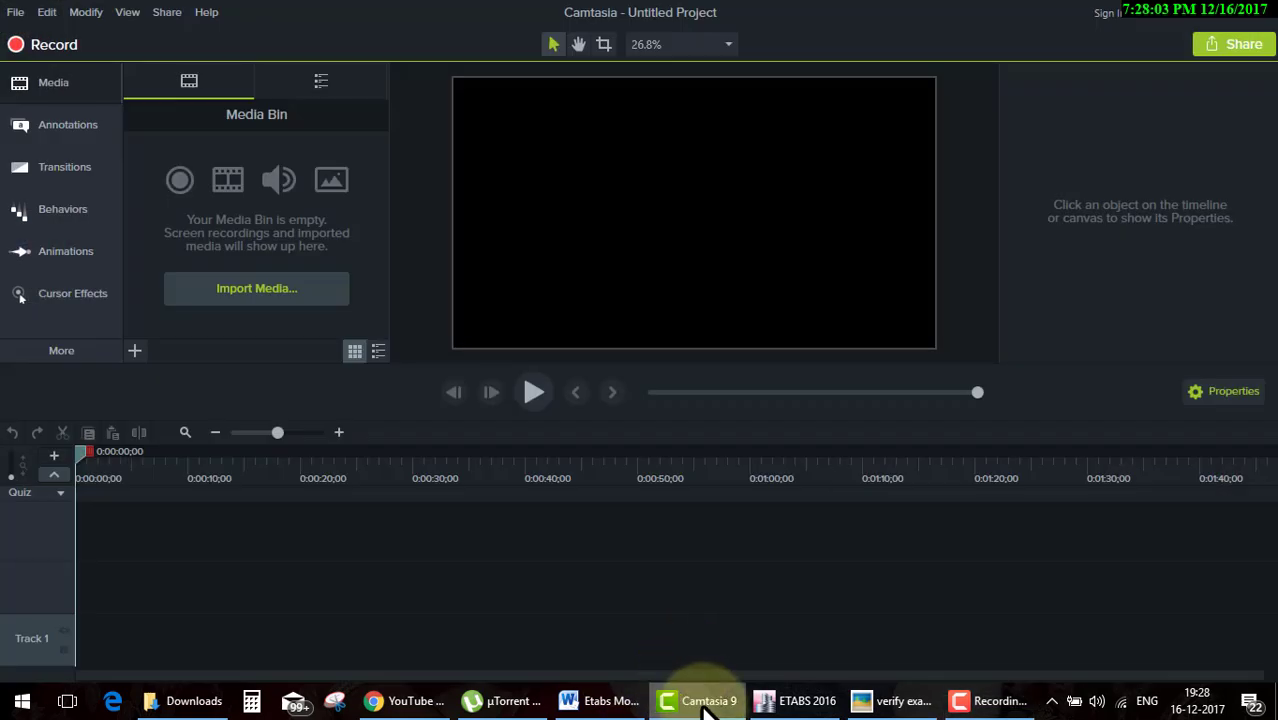
{"action": "left_click", "coordinate": [695, 700]}
{"action": "left_click", "coordinate": [795, 700]}
{"action": "left_click", "coordinate": [21, 60]}
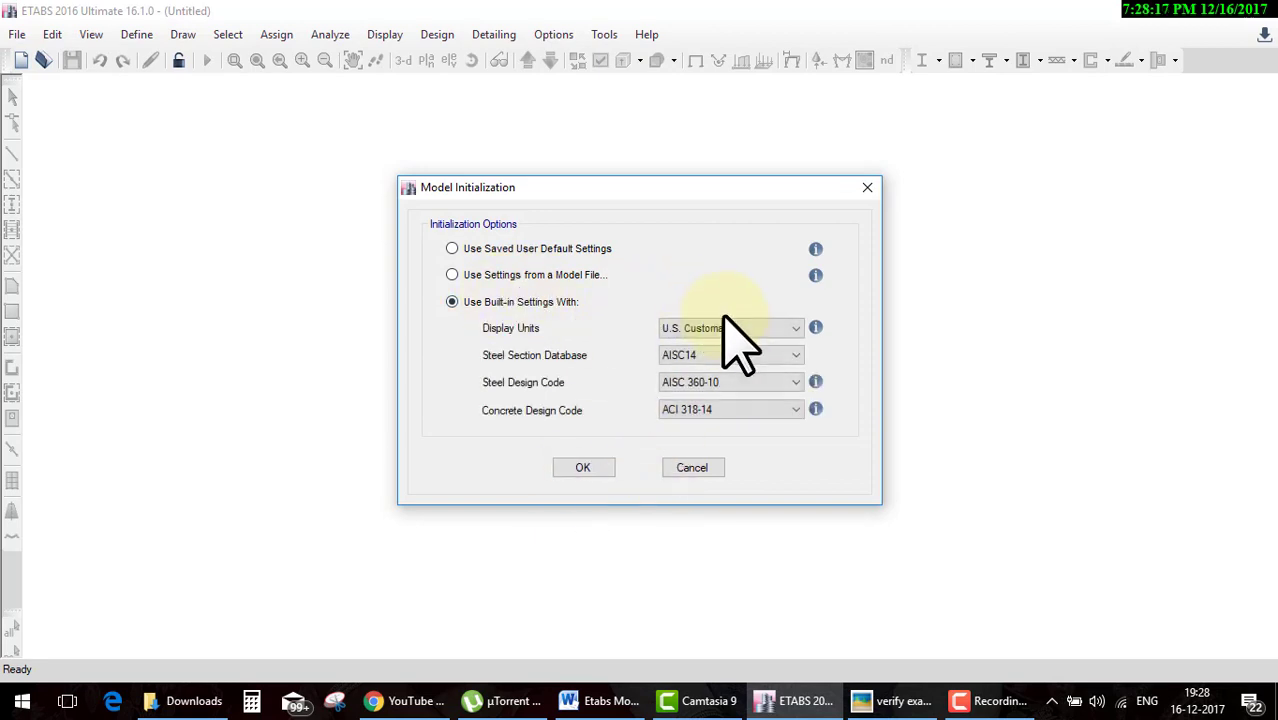
{"action": "left_click", "coordinate": [728, 328]}
Choose Metric SI units, Indian sections, IS 800:2007 steel and IS 456:2000 concrete codes, and confirm.
{"action": "left_click", "coordinate": [722, 352]}
{"action": "left_click", "coordinate": [722, 356]}
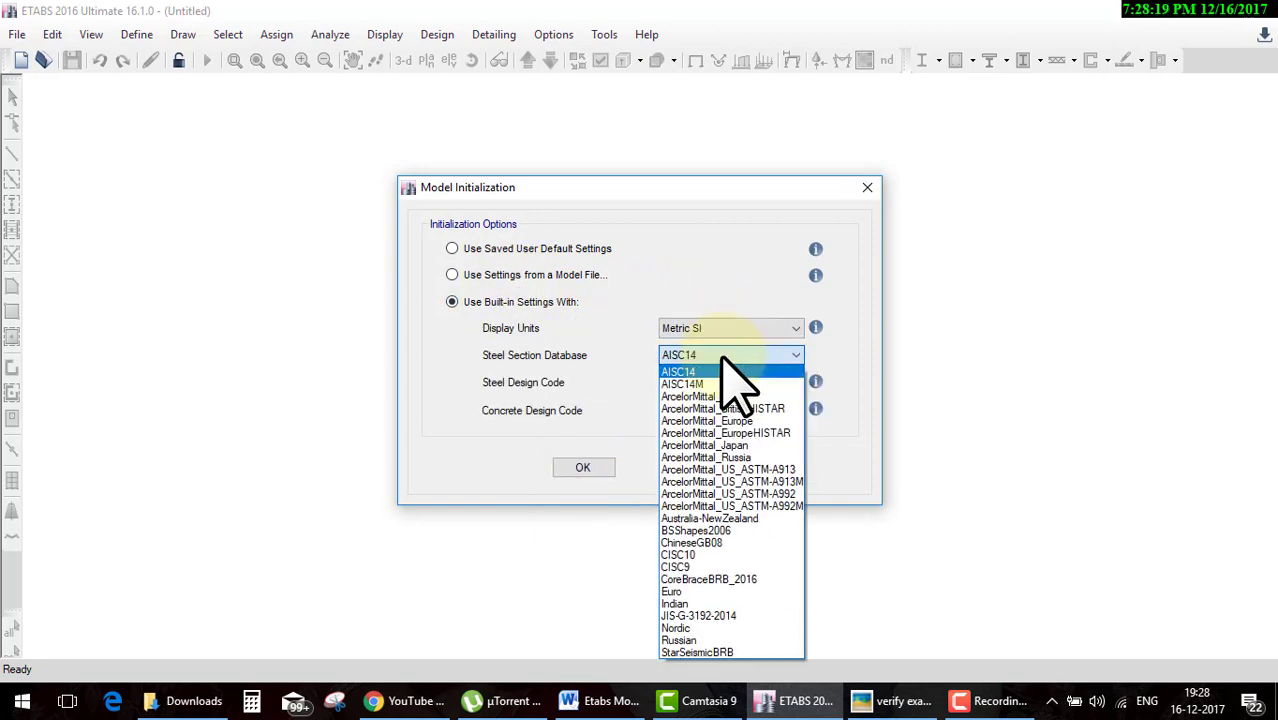
{"action": "left_click", "coordinate": [703, 604]}
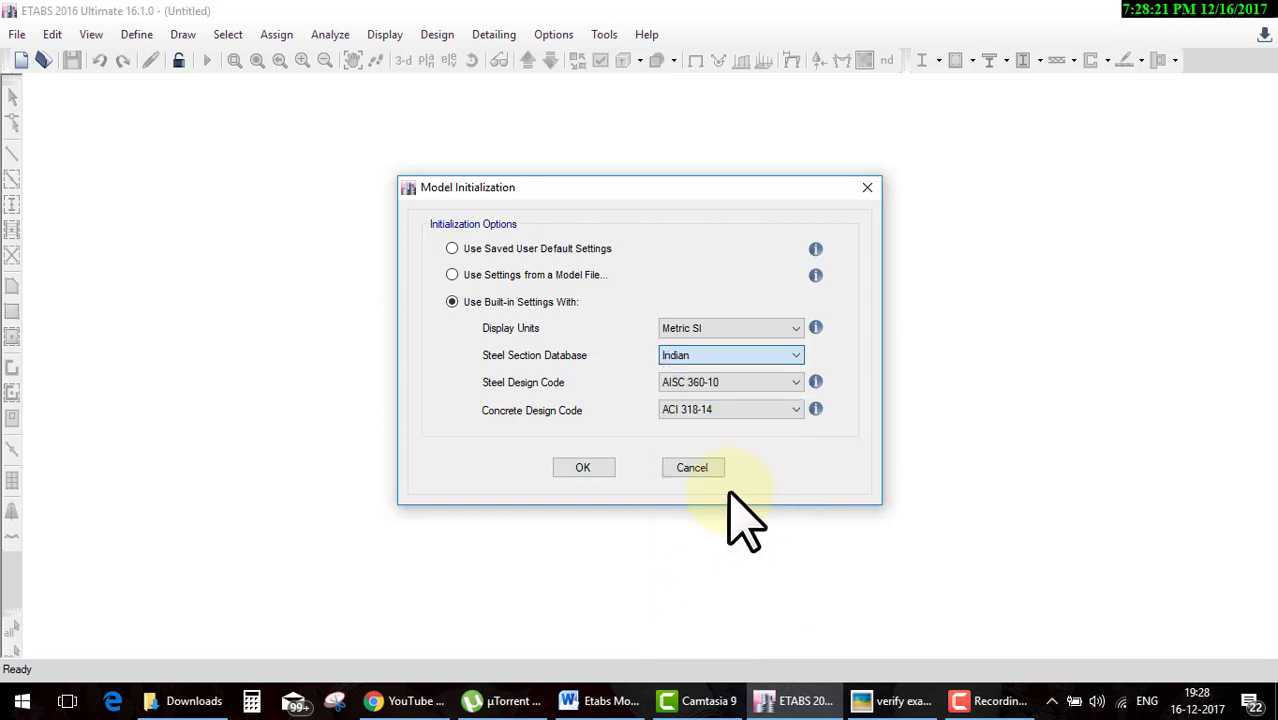
{"action": "left_click", "coordinate": [740, 382]}
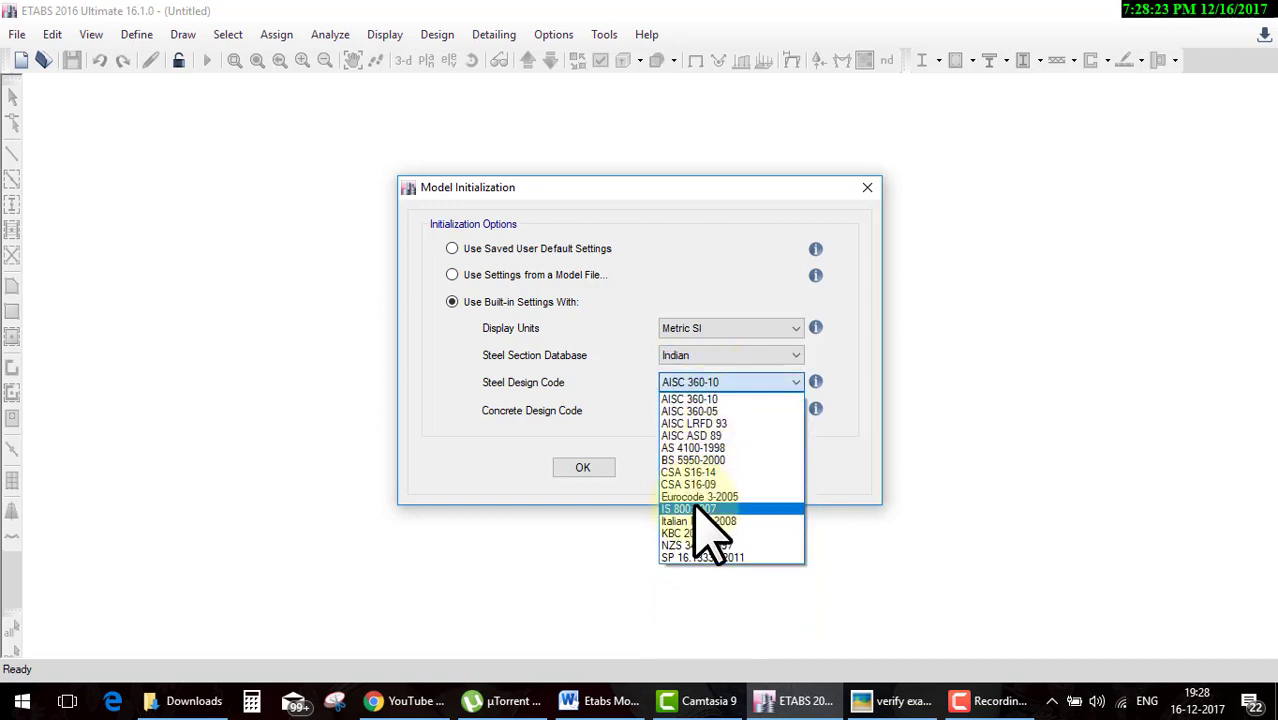
{"action": "left_click", "coordinate": [698, 509]}
{"action": "left_click", "coordinate": [710, 413]}
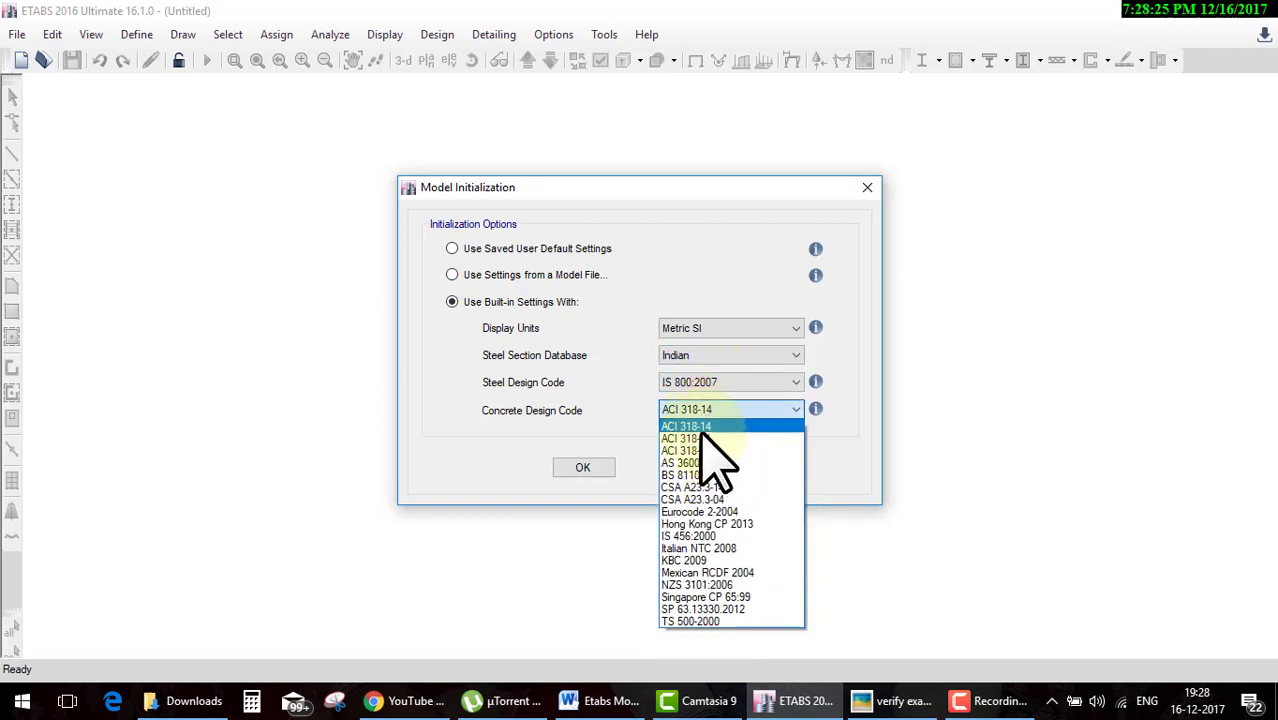
{"action": "left_click", "coordinate": [715, 522]}
{"action": "left_click", "coordinate": [590, 467]}
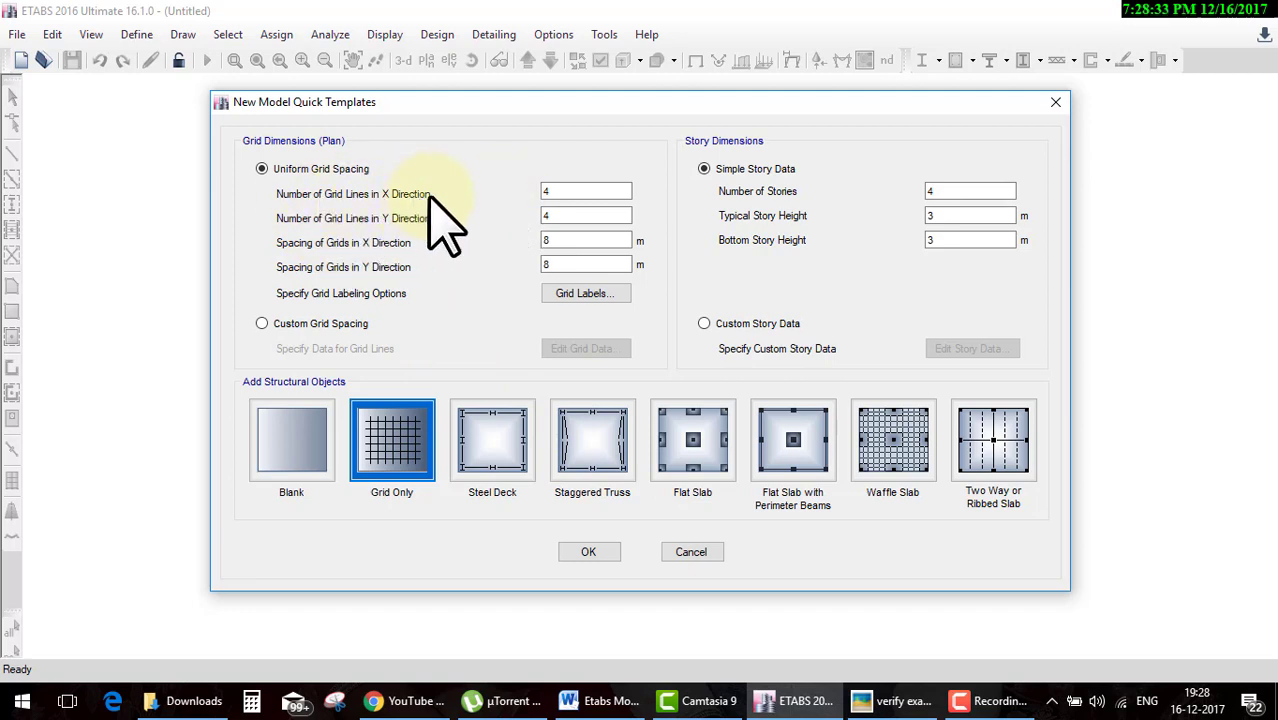
Create the grid-only model with 6 m X-direction spacing, then bring the reference example forward.
{"action": "double_click", "coordinate": [589, 242]}
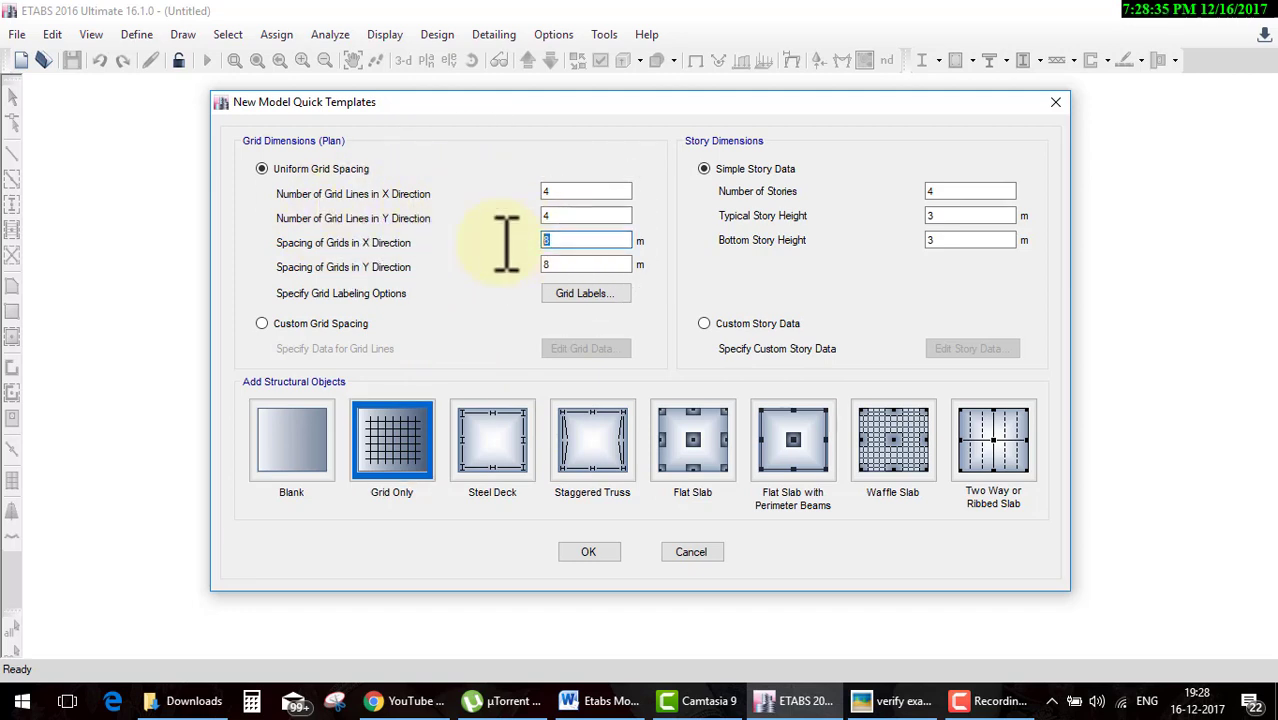
{"action": "type", "text": "6"}
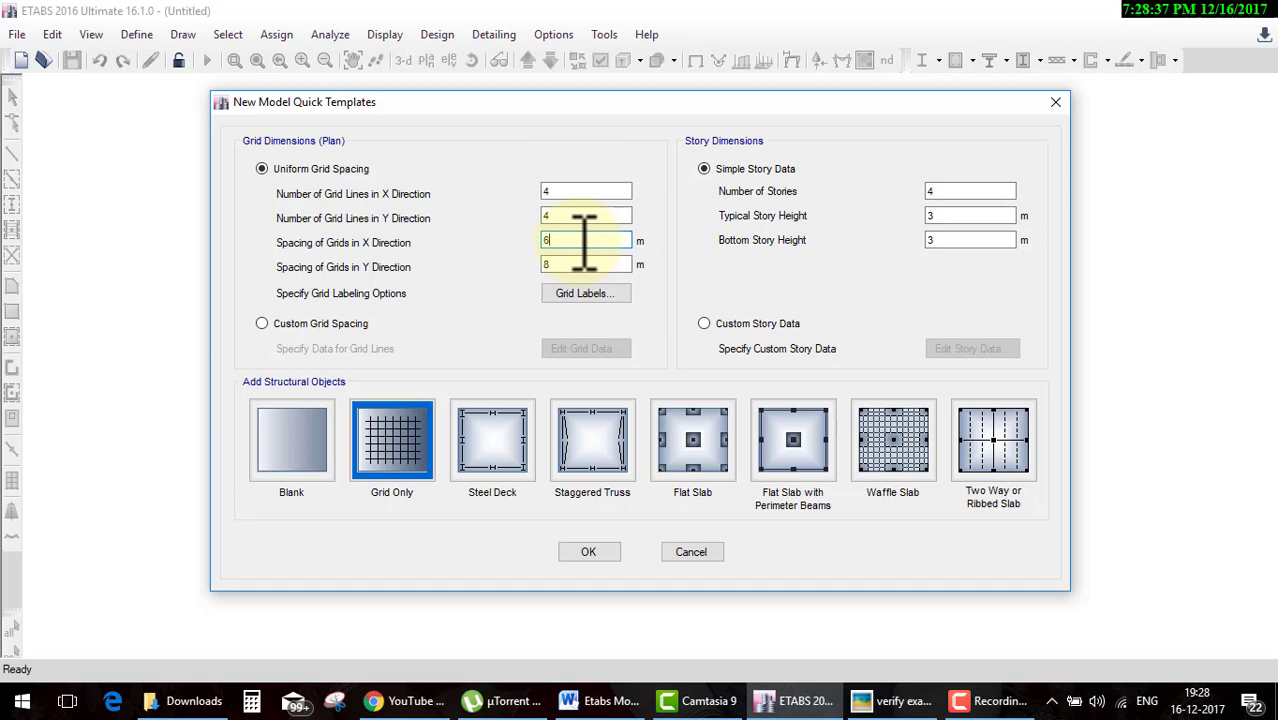
{"action": "left_click", "coordinate": [605, 552]}
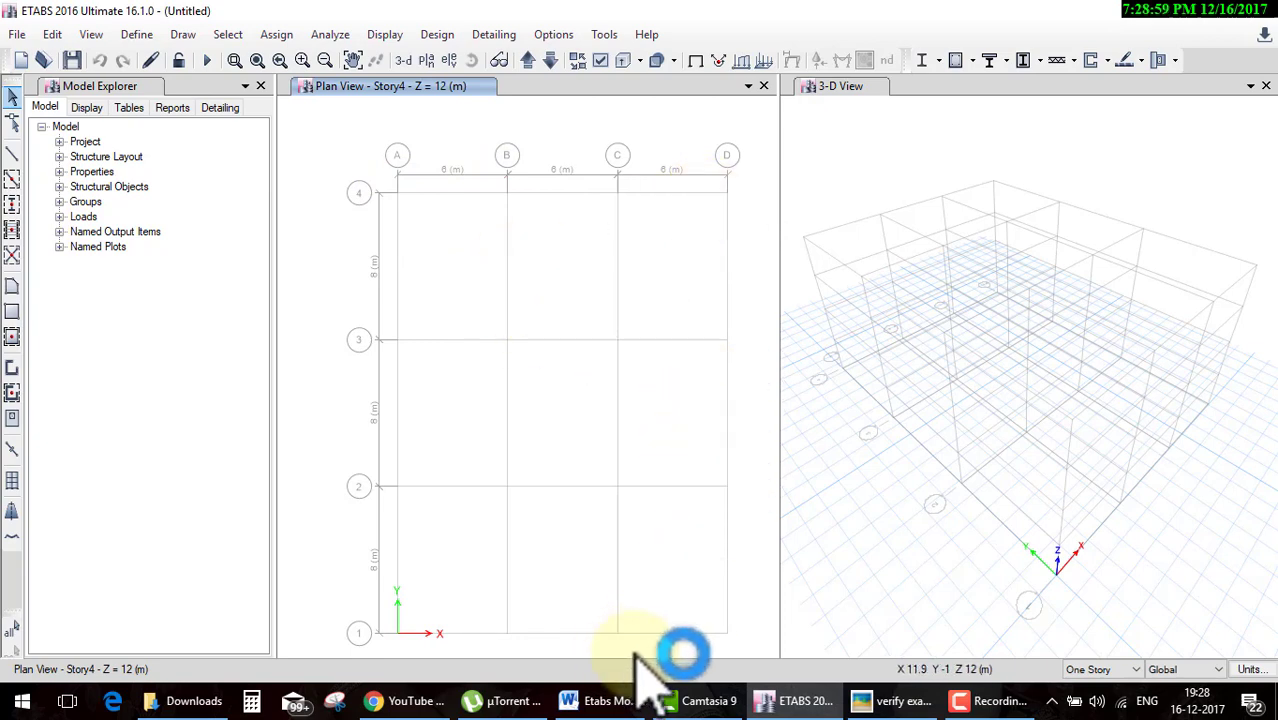
{"action": "left_click", "coordinate": [865, 700]}
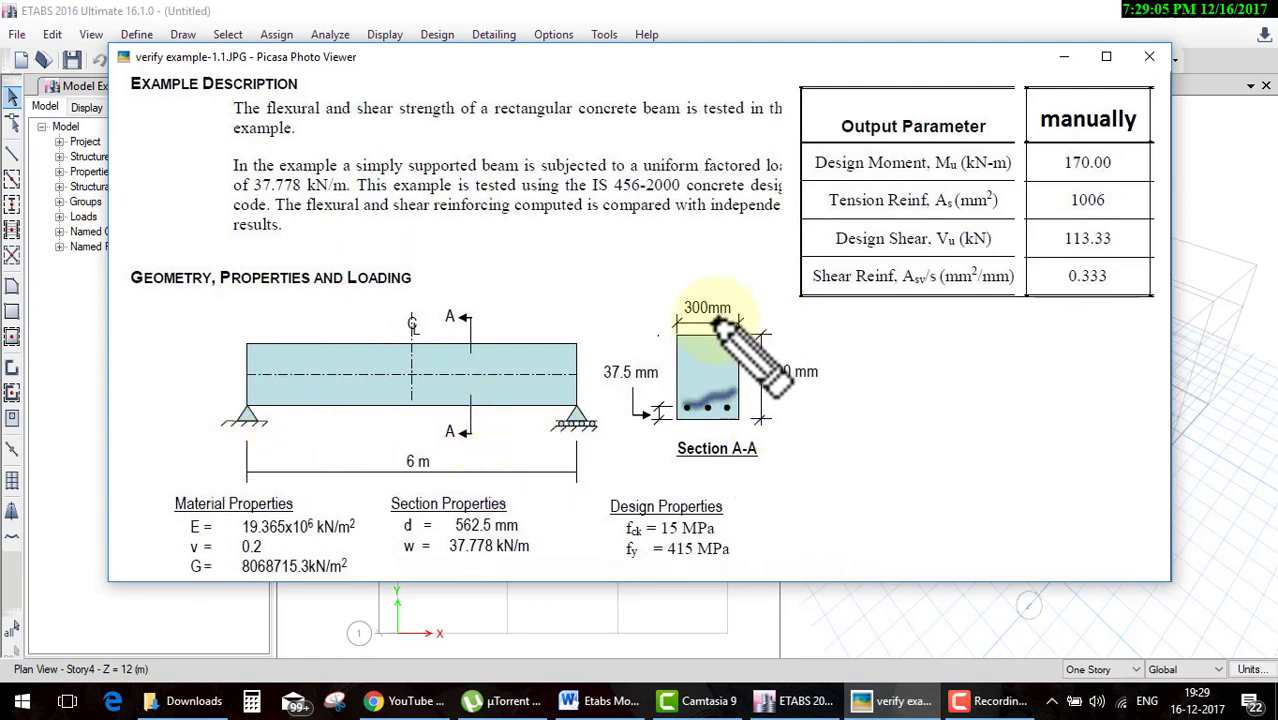
Underline the 300 mm width, 600 mm depth, 15 MPa strength and elastic modulus, then erase the ink.
{"action": "left_click_drag", "start_coordinate": [676, 318], "coordinate": [740, 318]}
{"action": "left_click_drag", "start_coordinate": [778, 393], "coordinate": [822, 381]}
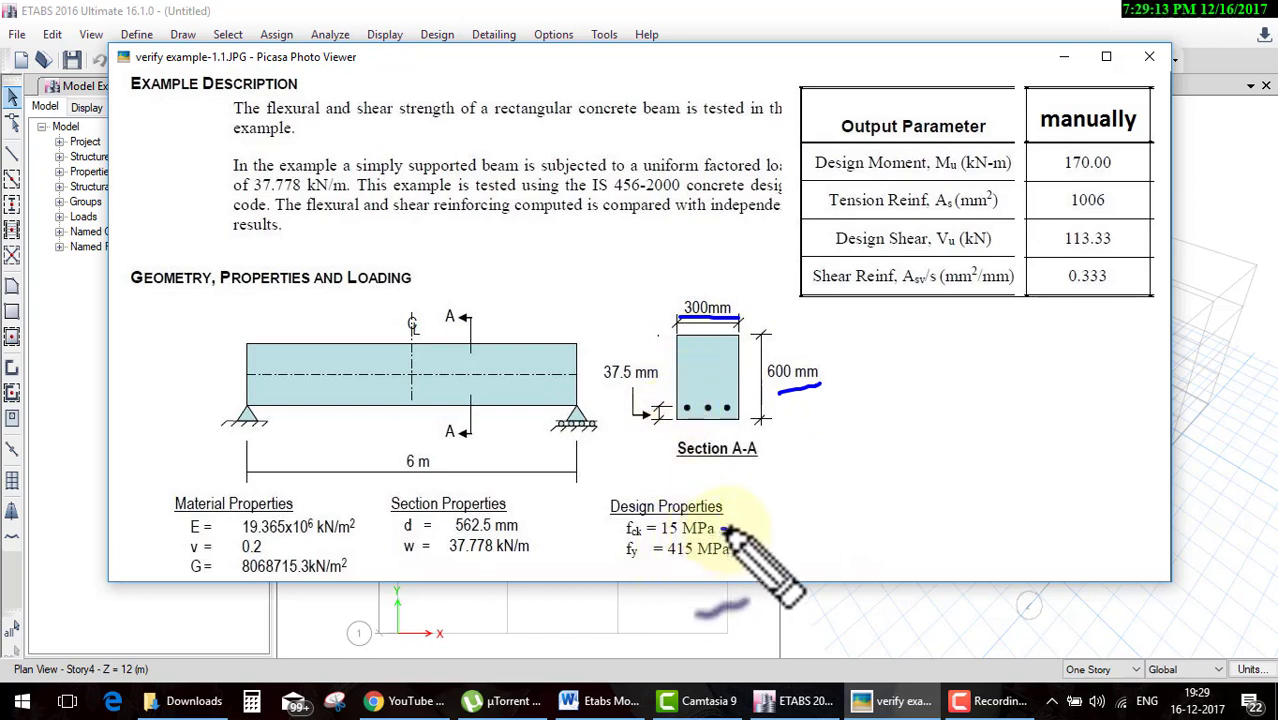
{"action": "left_click_drag", "start_coordinate": [720, 528], "coordinate": [804, 487]}
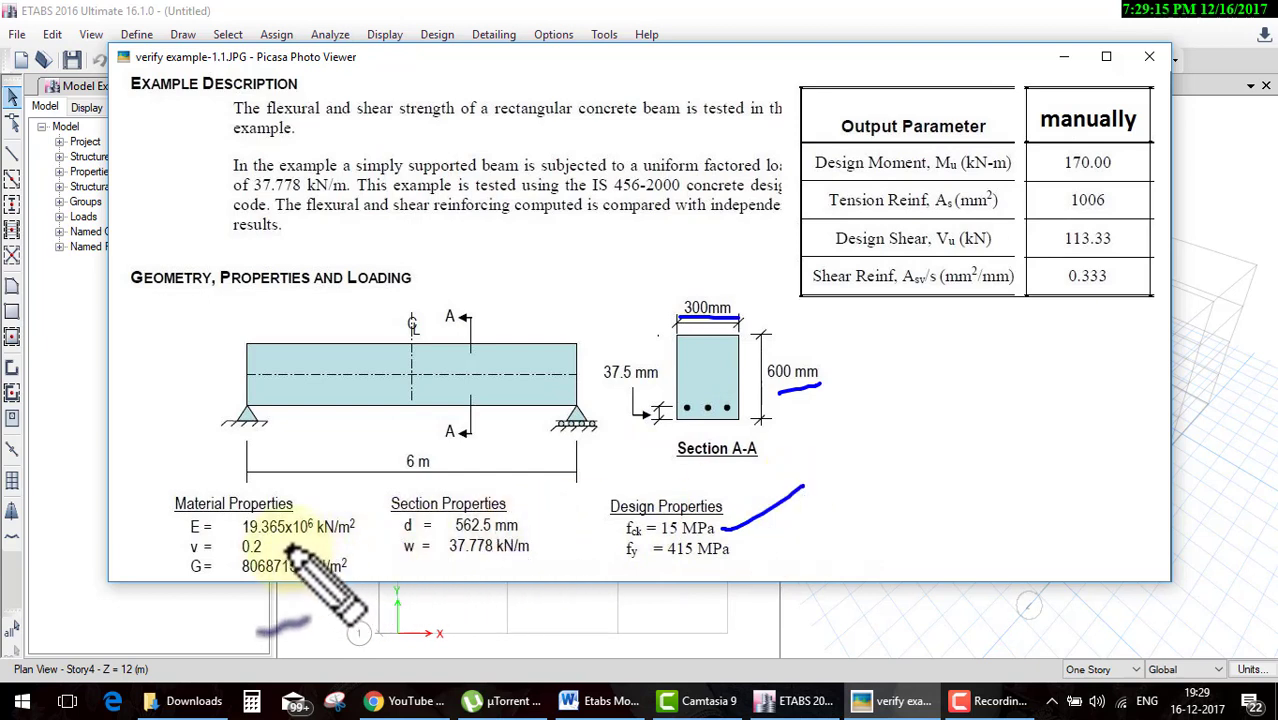
{"action": "mouse_move", "coordinate": [285, 541]}
{"action": "left_mouse_down"}
{"action": "mouse_move", "coordinate": [356, 542]}
{"action": "mouse_move", "coordinate": [376, 568]}
{"action": "mouse_move", "coordinate": [384, 552]}
{"action": "left_mouse_up"}
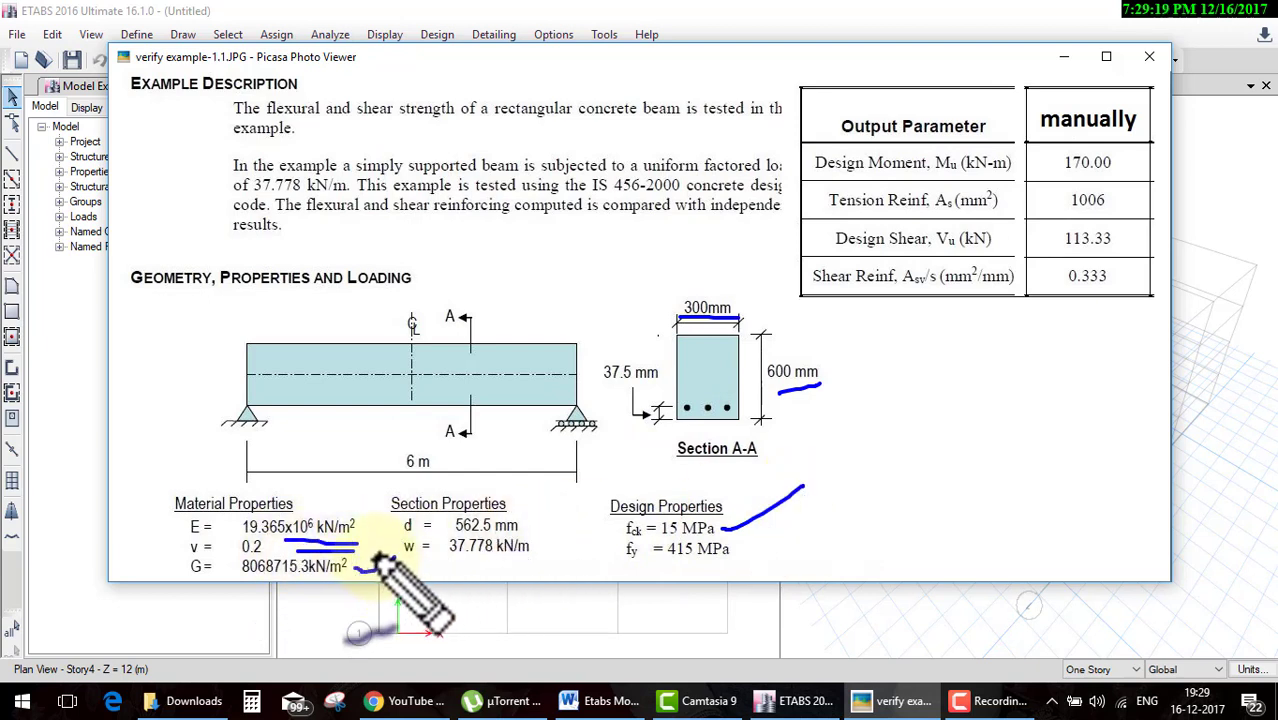
{"action": "key", "text": "Escape"}
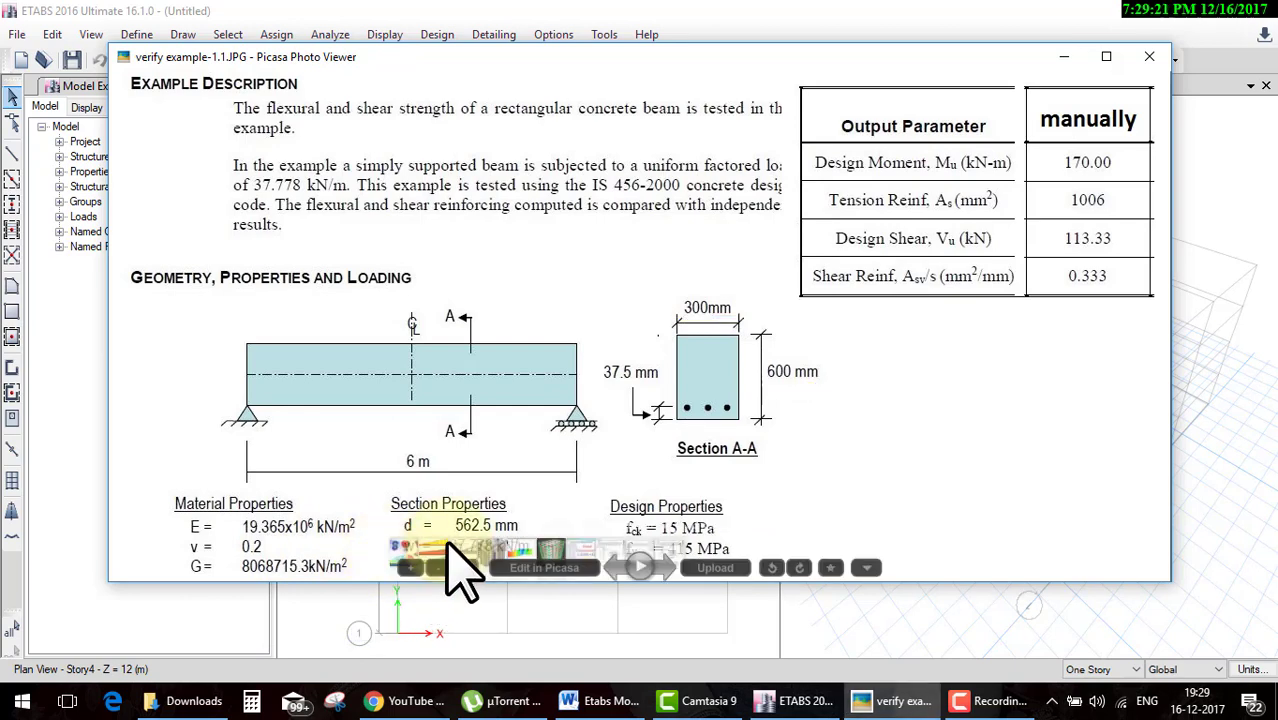
Add a new India-region concrete material of grade M15.
{"action": "left_click", "coordinate": [790, 701]}
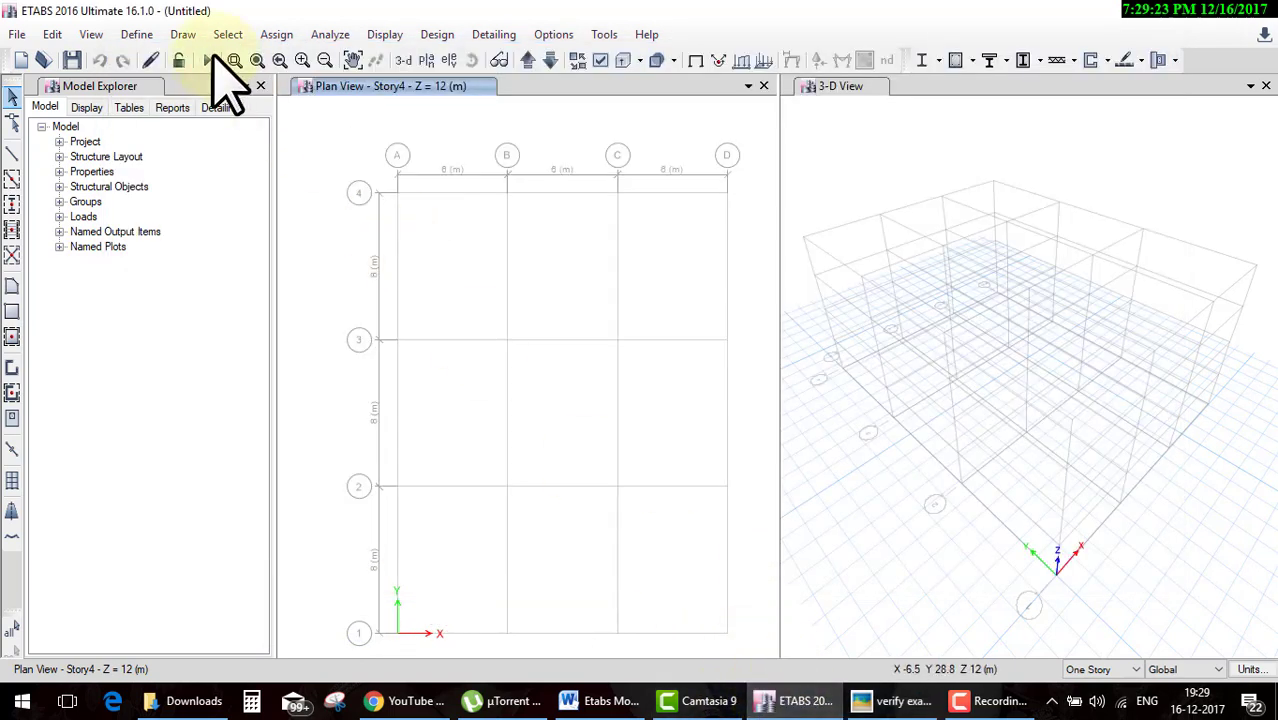
{"action": "left_click", "coordinate": [135, 36]}
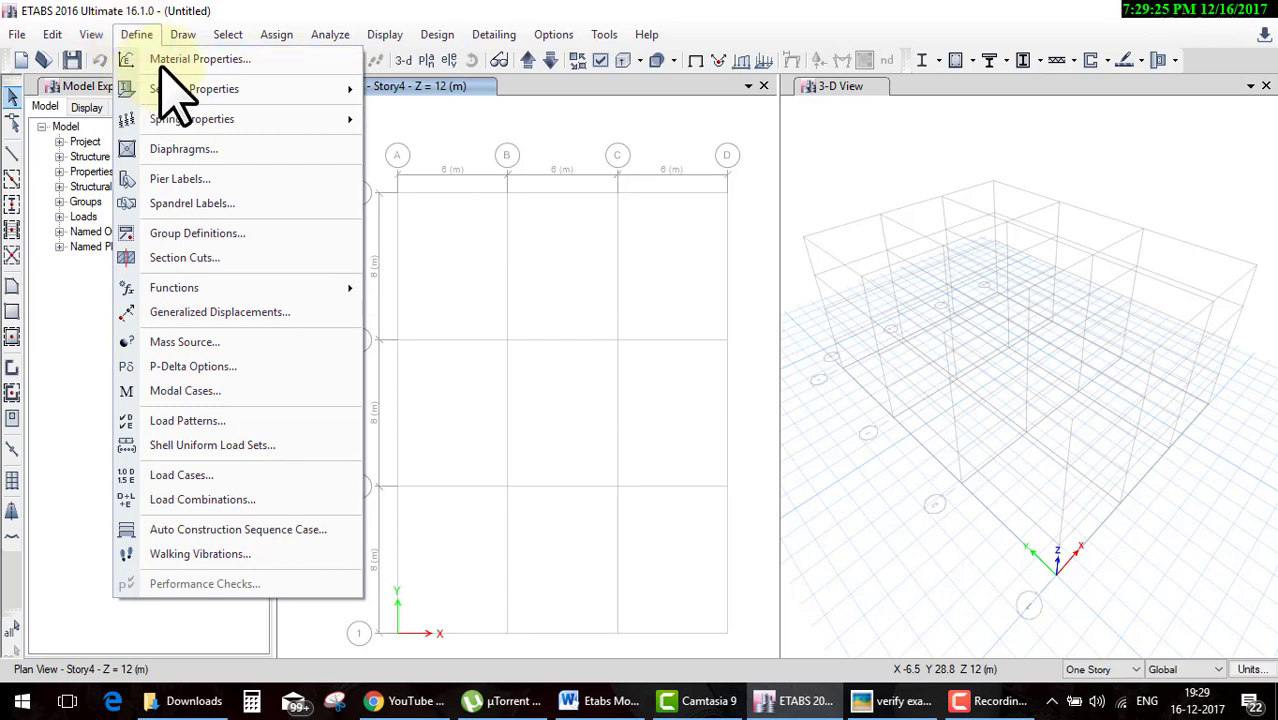
{"action": "left_click", "coordinate": [152, 54]}
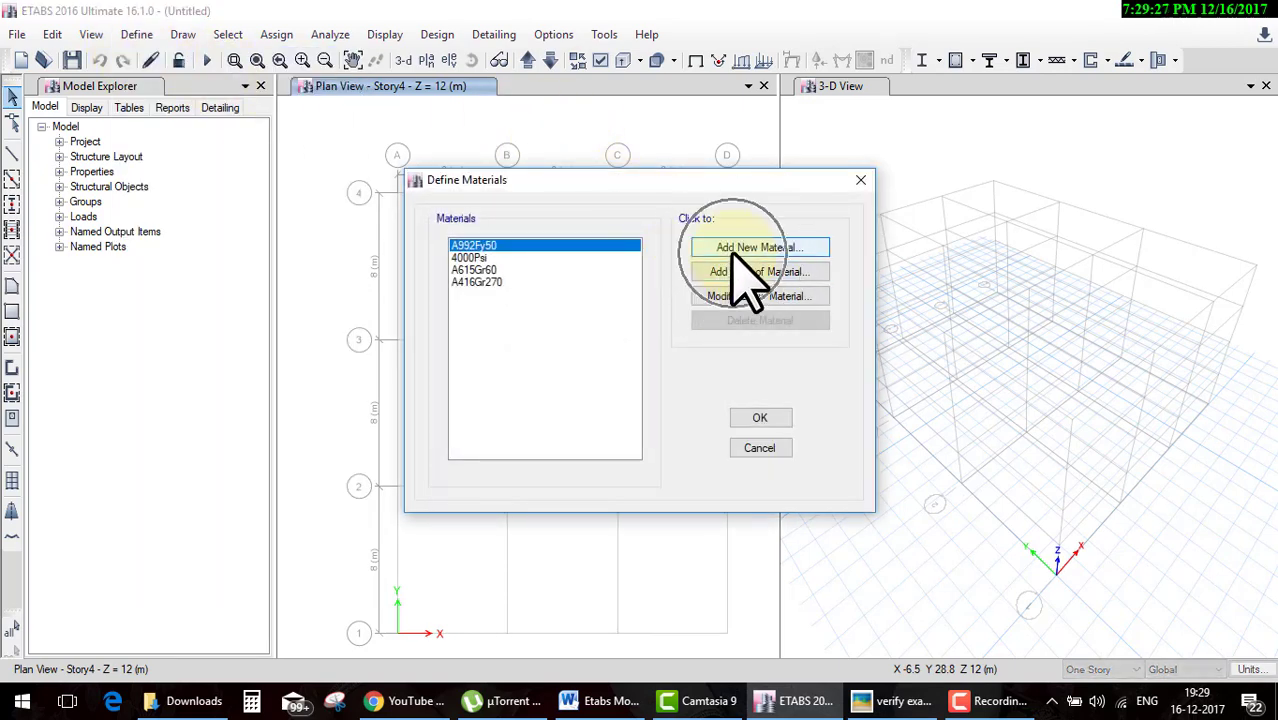
{"action": "left_click", "coordinate": [736, 250]}
{"action": "left_click", "coordinate": [627, 294]}
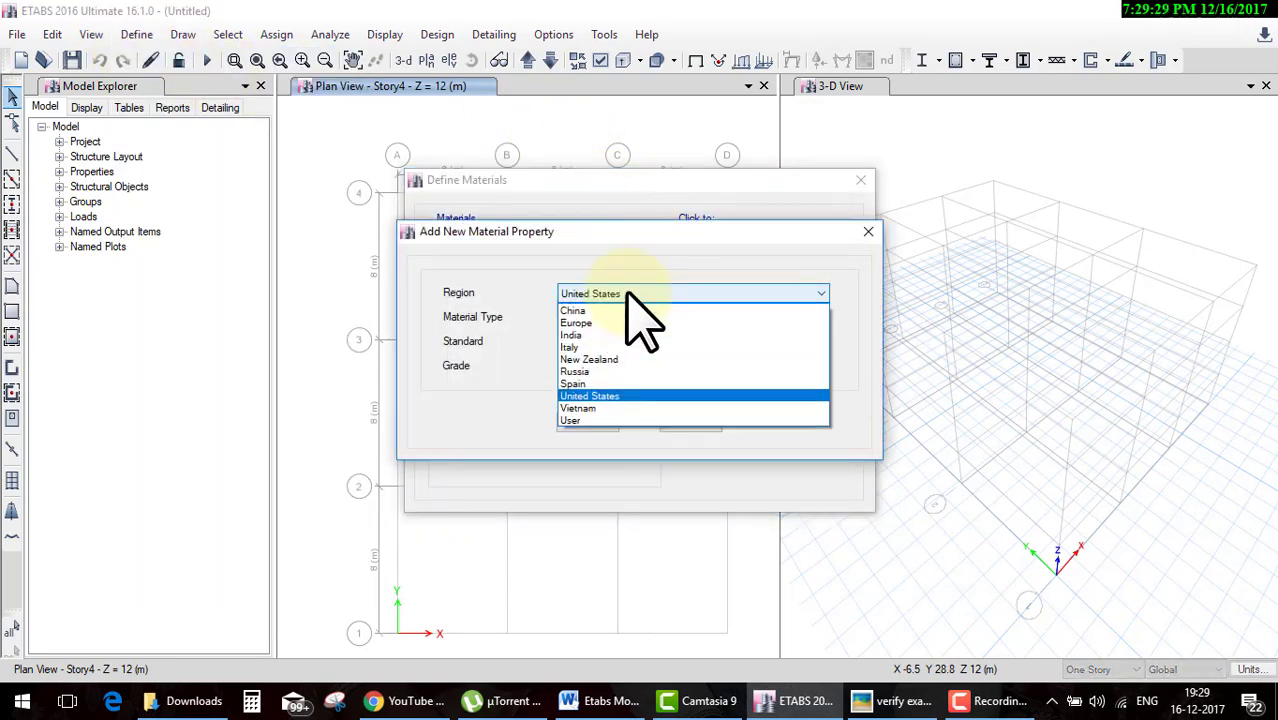
{"action": "left_click", "coordinate": [571, 335]}
{"action": "left_click", "coordinate": [612, 318]}
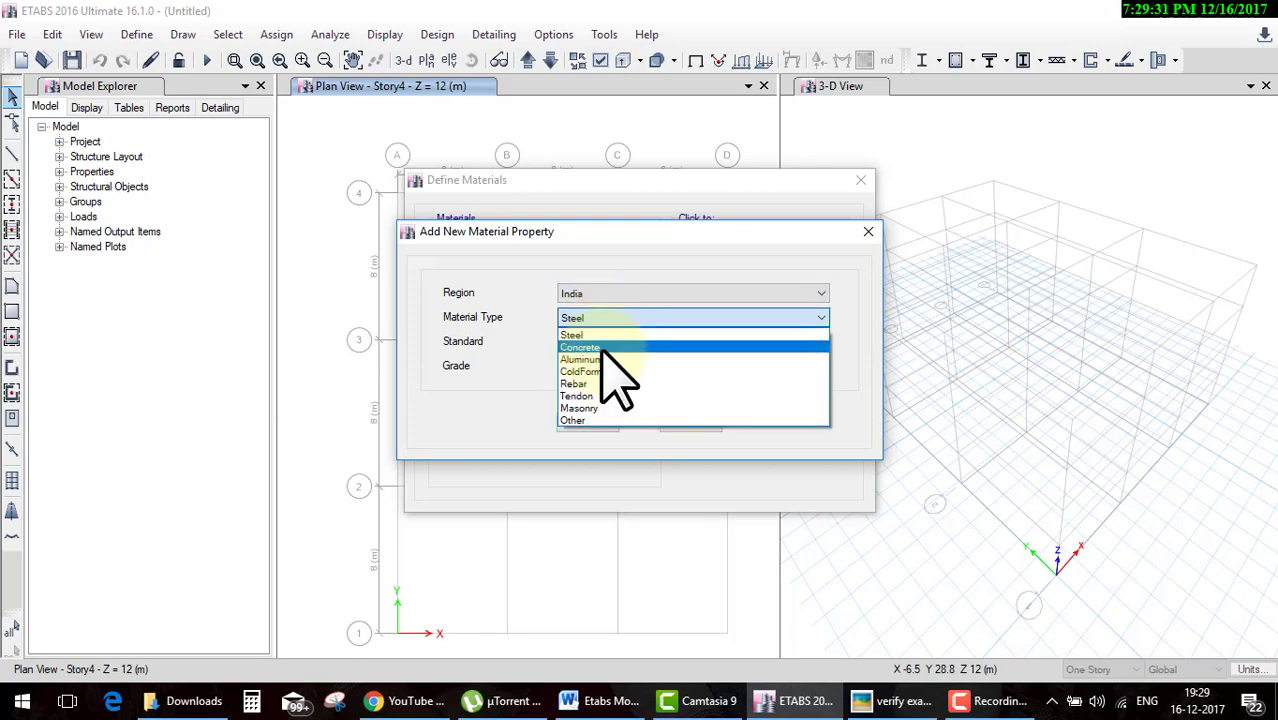
{"action": "left_click", "coordinate": [601, 348]}
{"action": "left_click", "coordinate": [610, 366]}
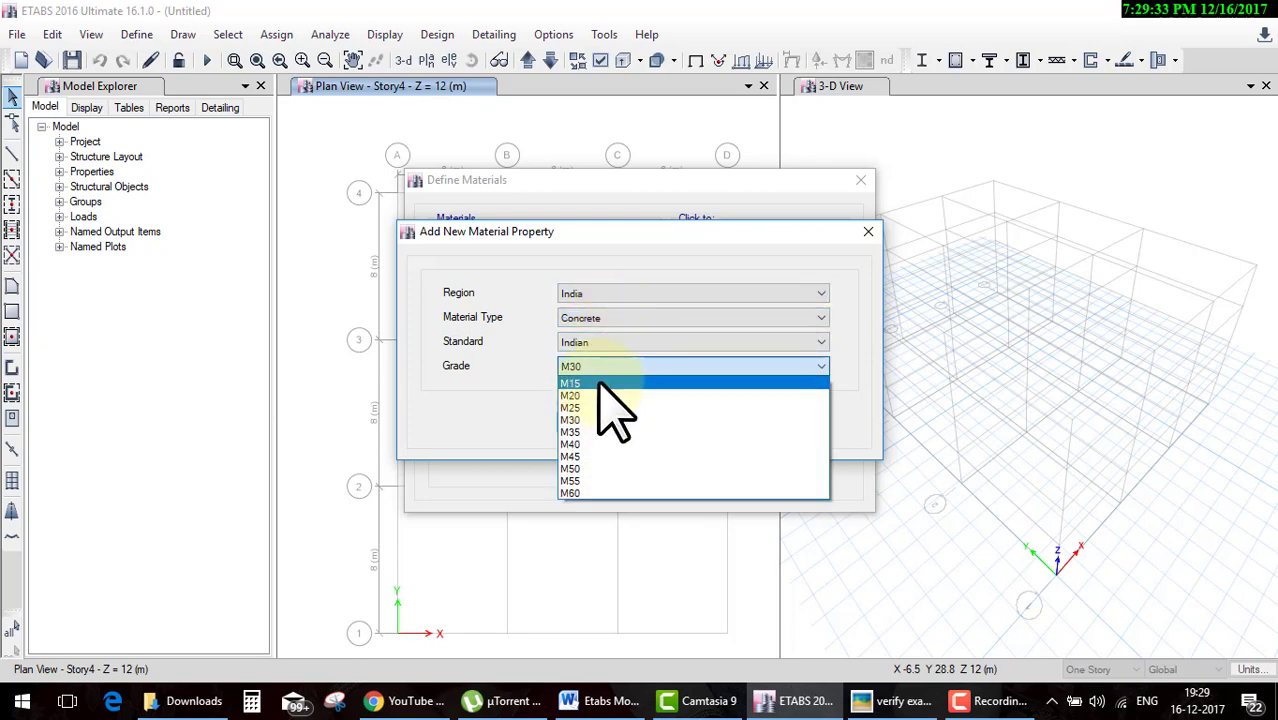
{"action": "left_click", "coordinate": [599, 384]}
{"action": "left_click", "coordinate": [596, 423]}
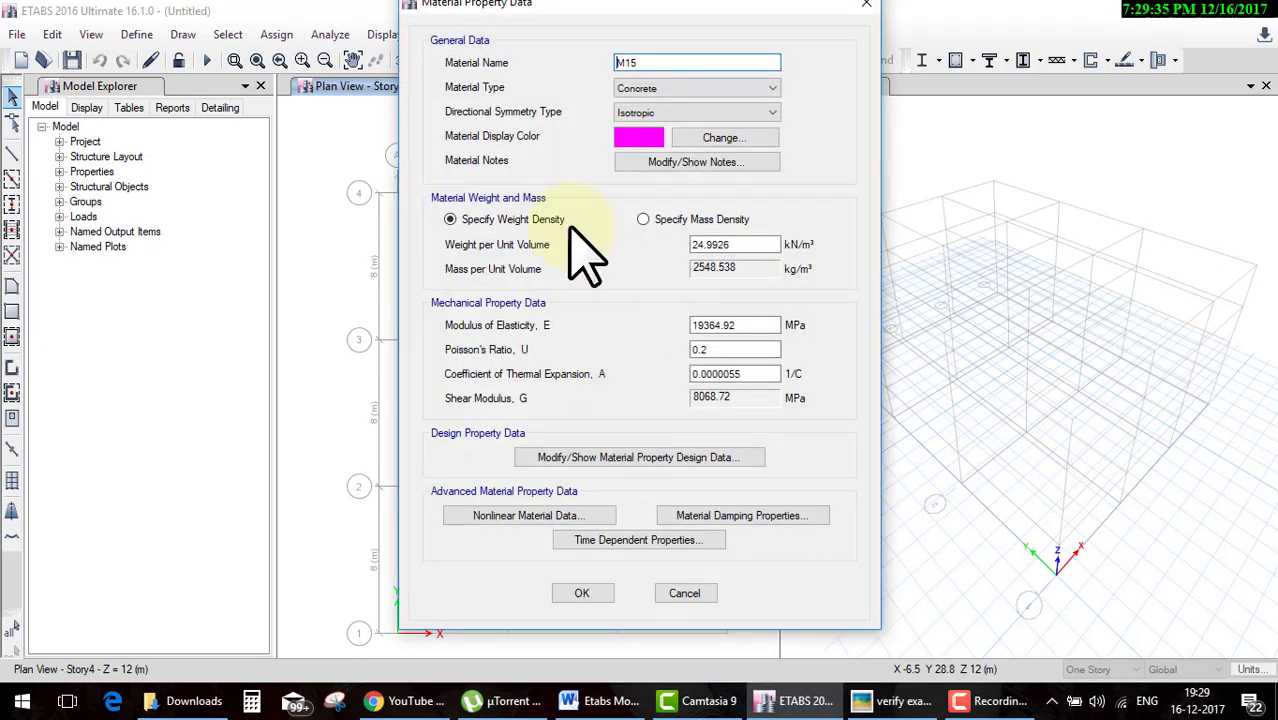
Set the M15 modulus to 19365 MPa and unit weight to 25 kN/m³, then accept and close.
{"action": "double_click", "coordinate": [650, 62]}
{"action": "left_click", "coordinate": [893, 700]}
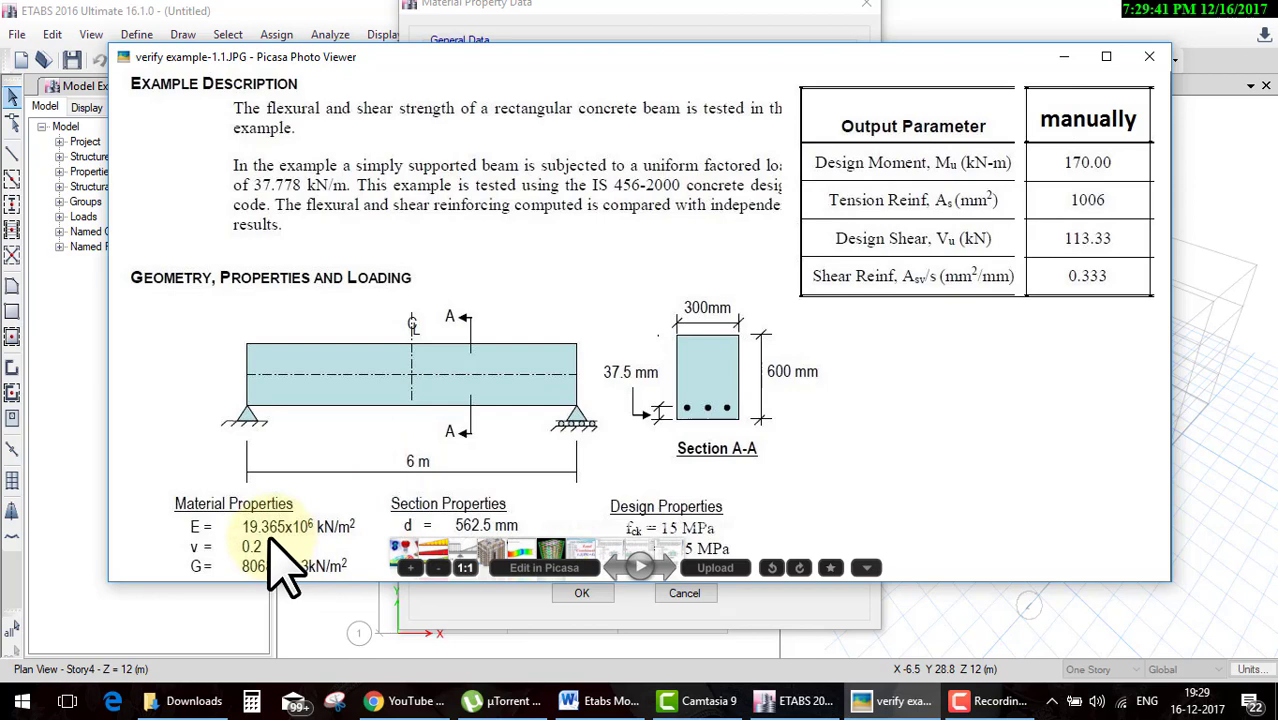
{"action": "mouse_move", "coordinate": [796, 701]}
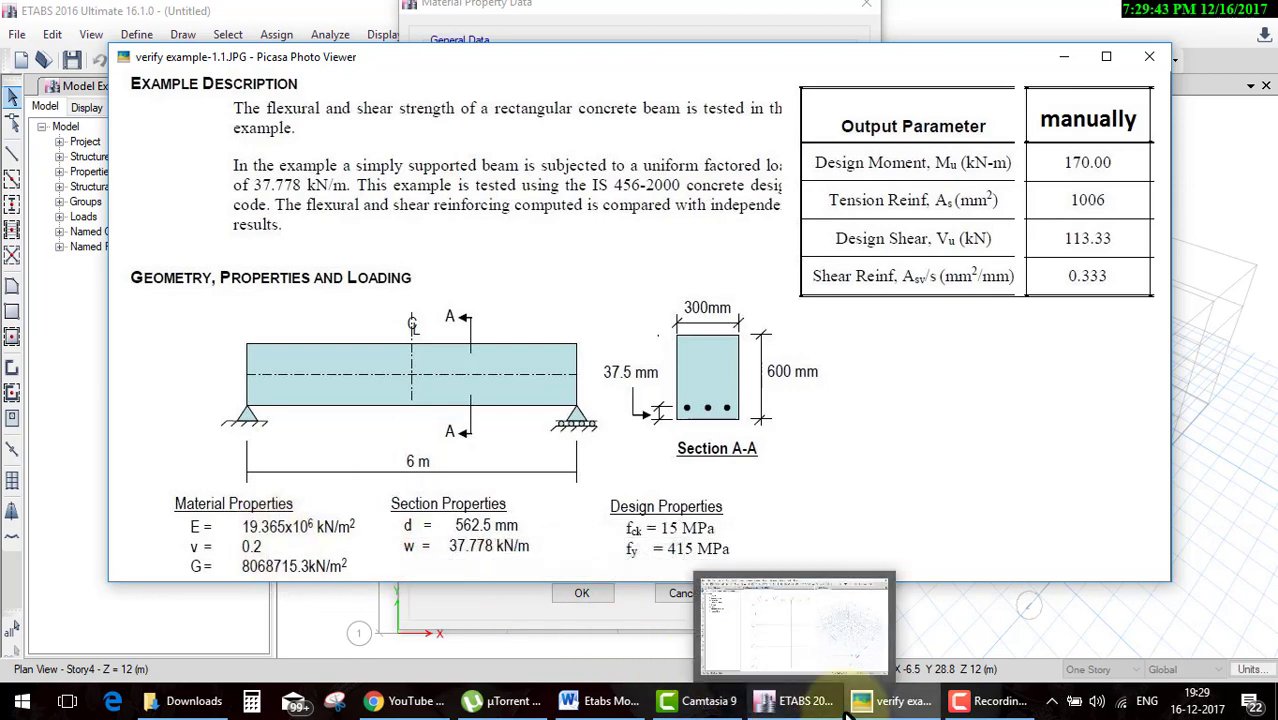
{"action": "left_click", "coordinate": [828, 697]}
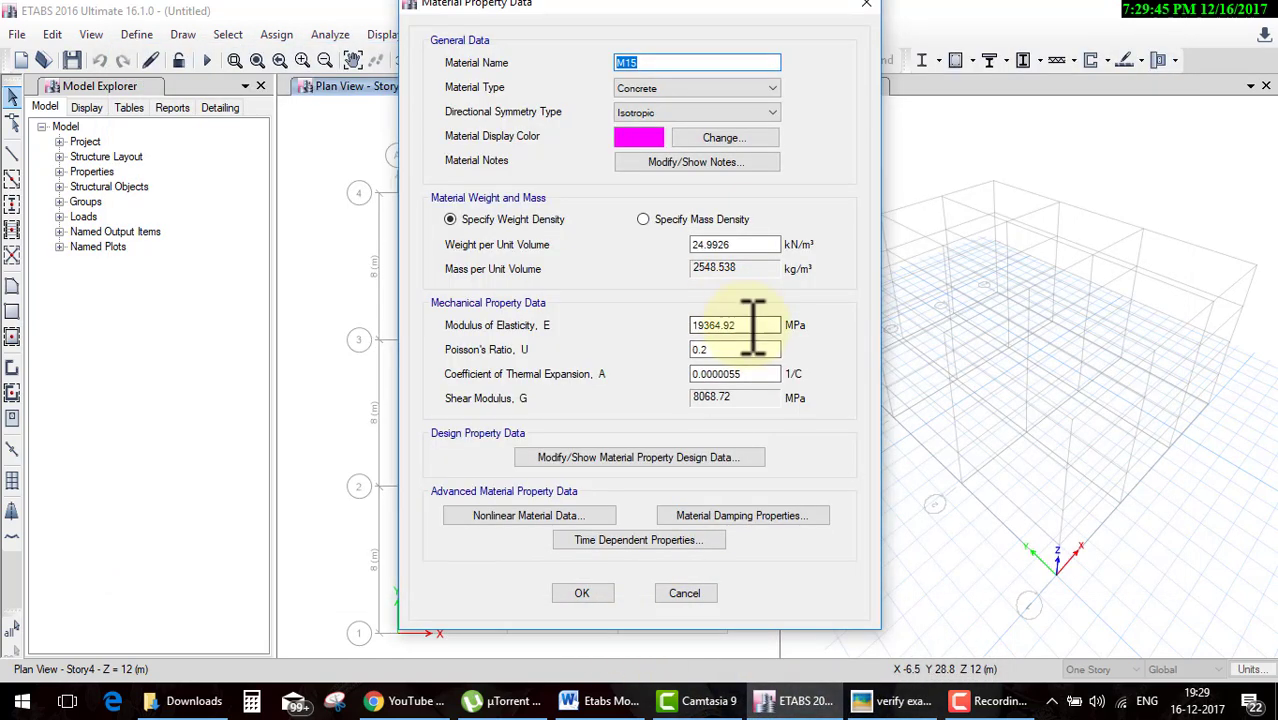
{"action": "left_click_drag", "start_coordinate": [721, 325], "coordinate": [800, 323]}
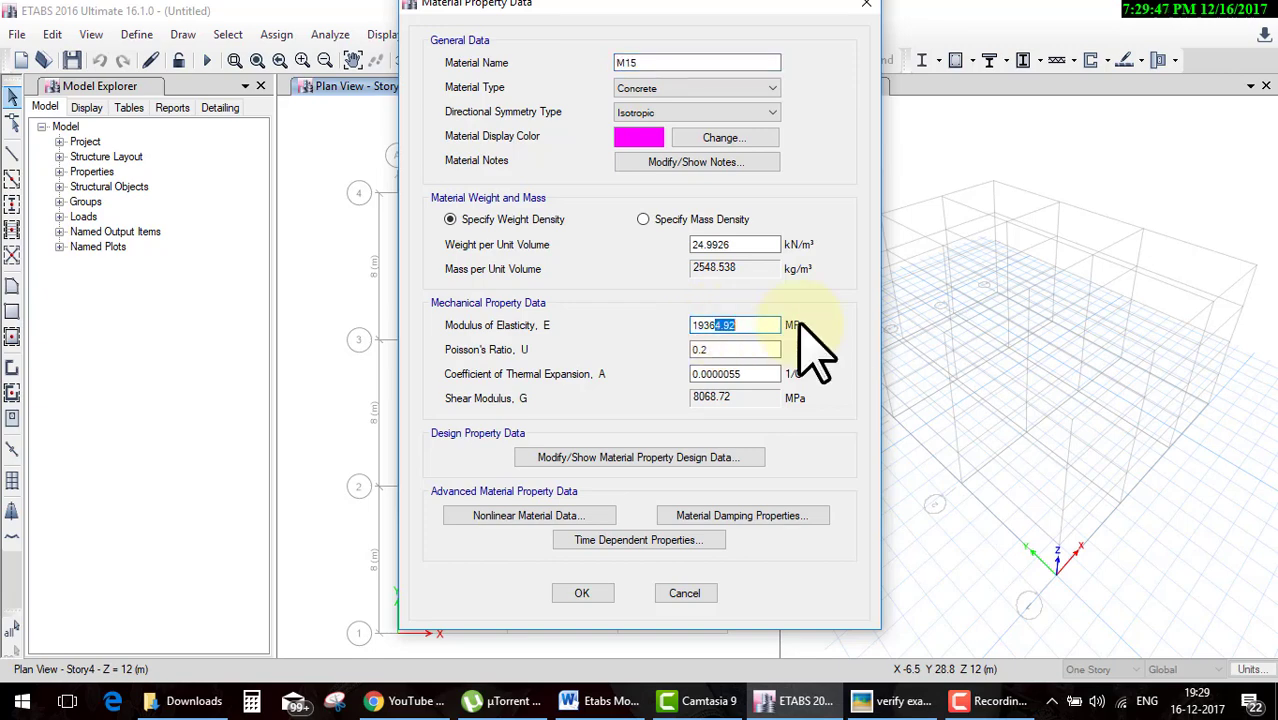
{"action": "type", "text": "5"}
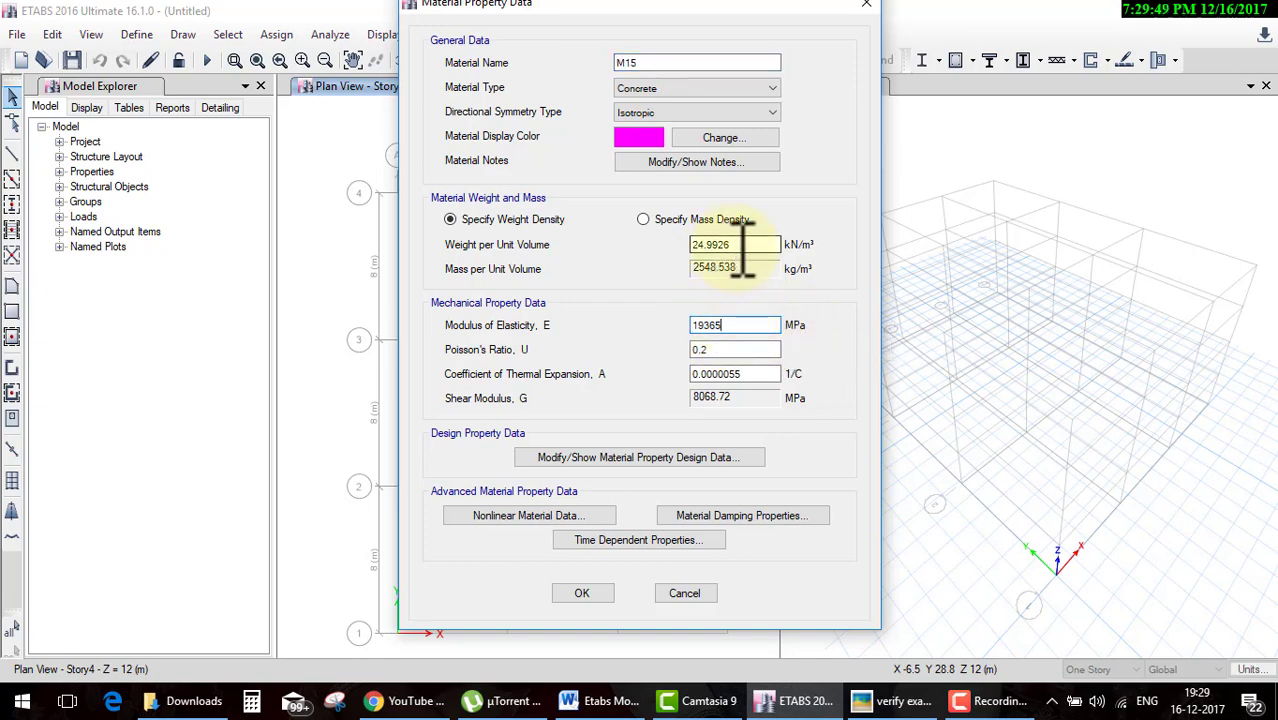
{"action": "left_click", "coordinate": [745, 247]}
{"action": "type", "text": "2"}
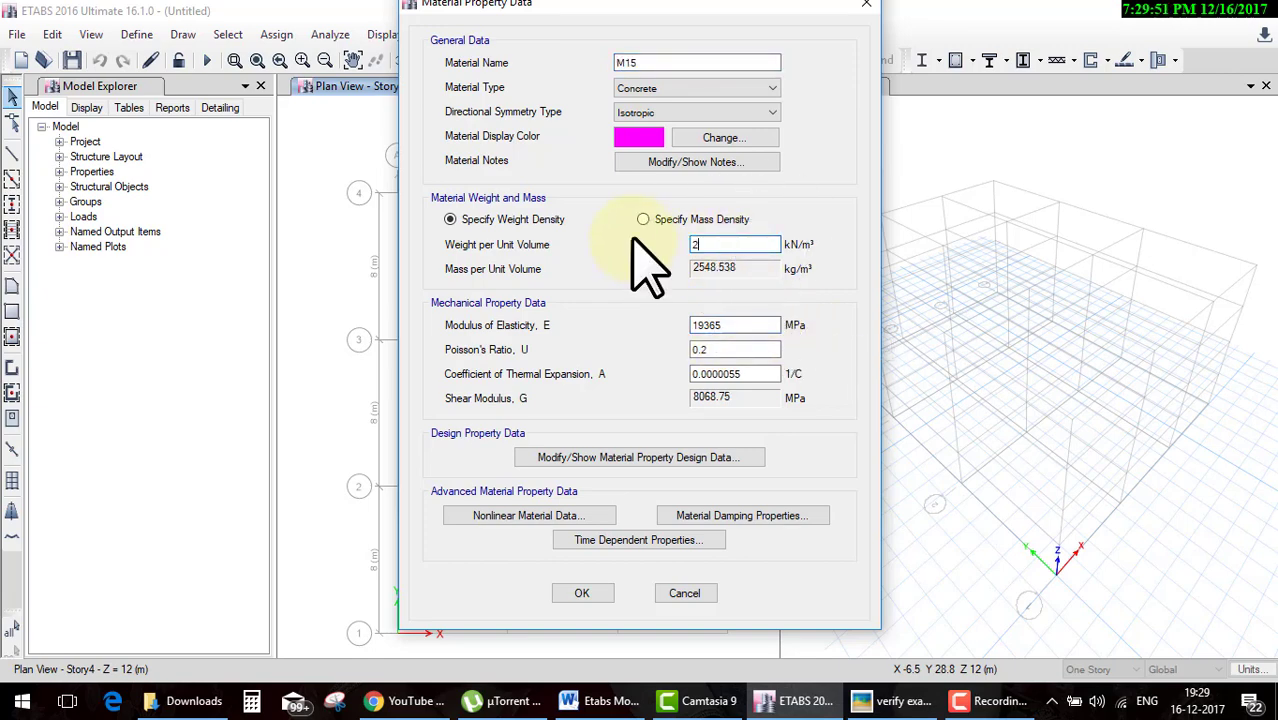
{"action": "type", "text": "5"}
{"action": "key", "text": "Tab"}
{"action": "key", "text": "Tab"}
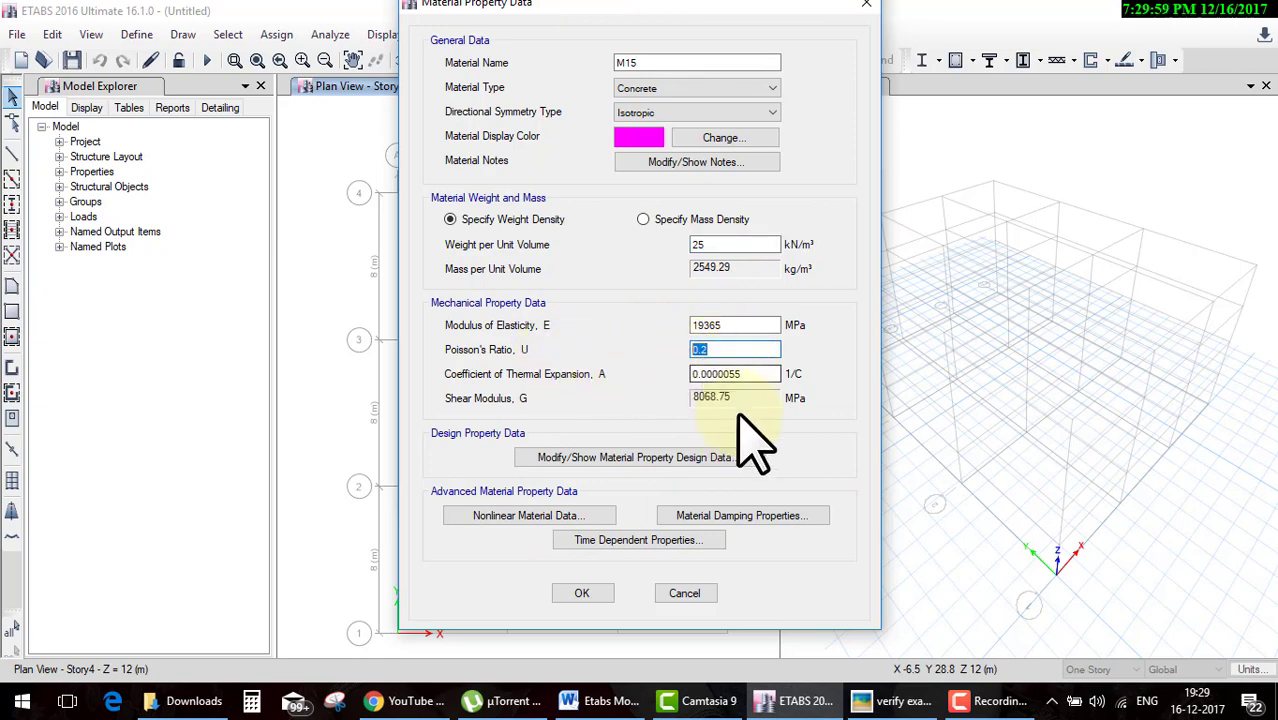
{"action": "left_click", "coordinate": [588, 594]}
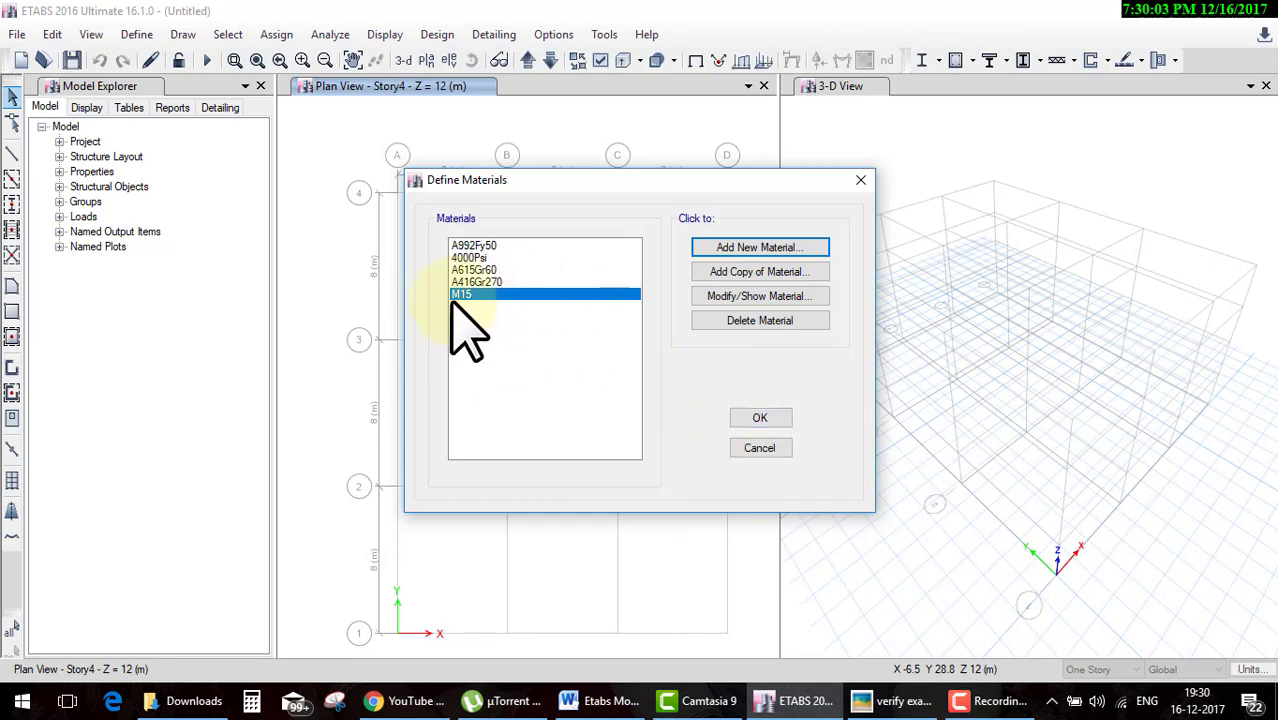
{"action": "left_click", "coordinate": [752, 419]}
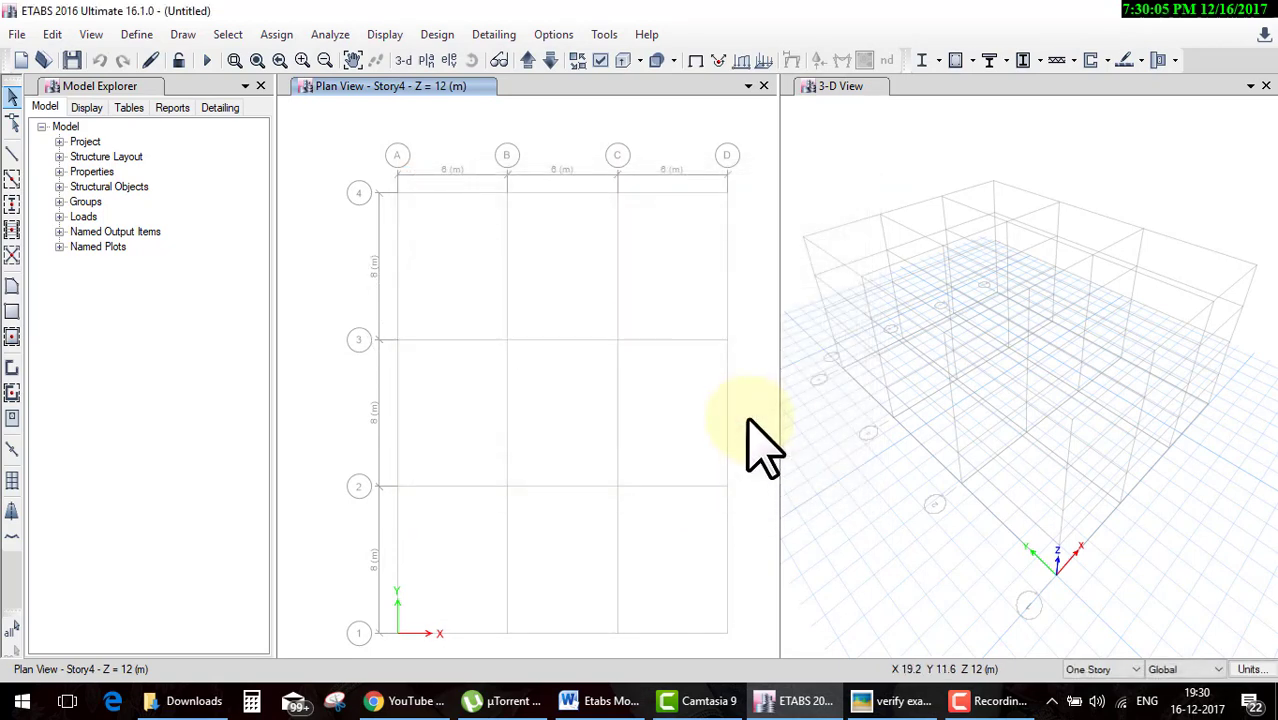
{"action": "left_click", "coordinate": [885, 701]}
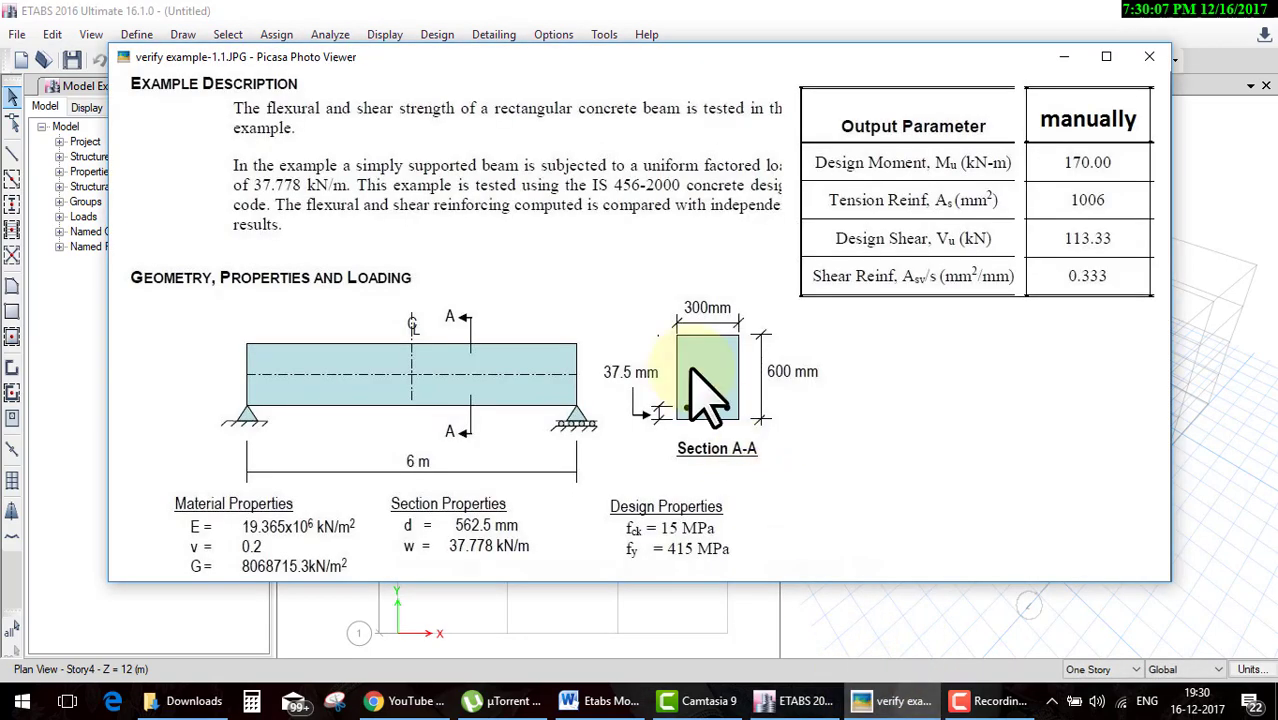
{"action": "left_click_drag", "start_coordinate": [877, 383], "coordinate": [767, 389]}
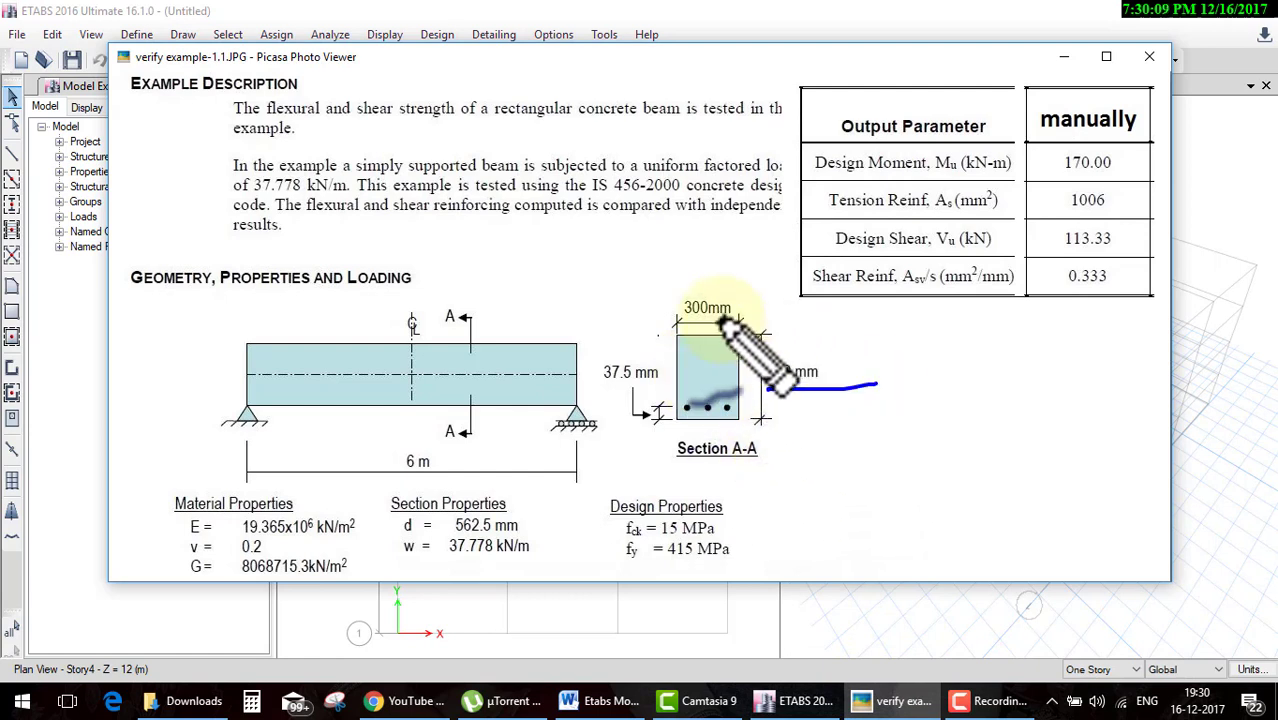
{"action": "left_click_drag", "start_coordinate": [686, 316], "coordinate": [740, 315]}
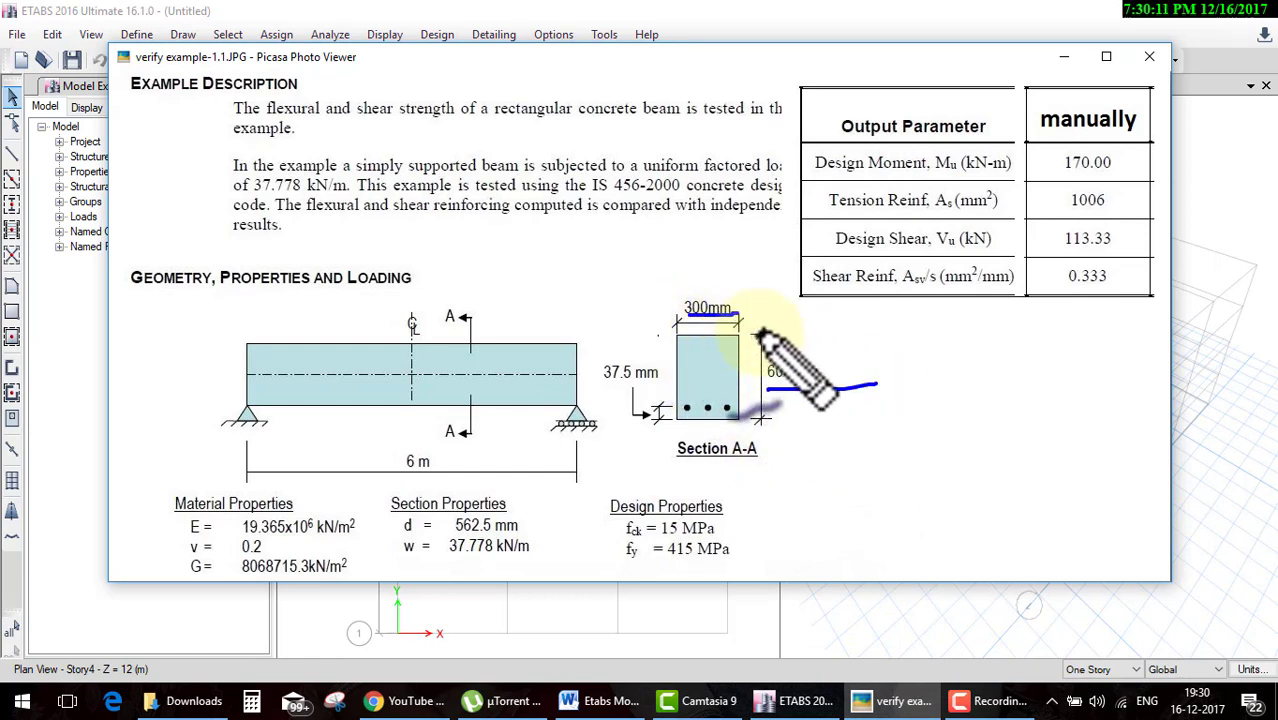
{"action": "left_click", "coordinate": [795, 705]}
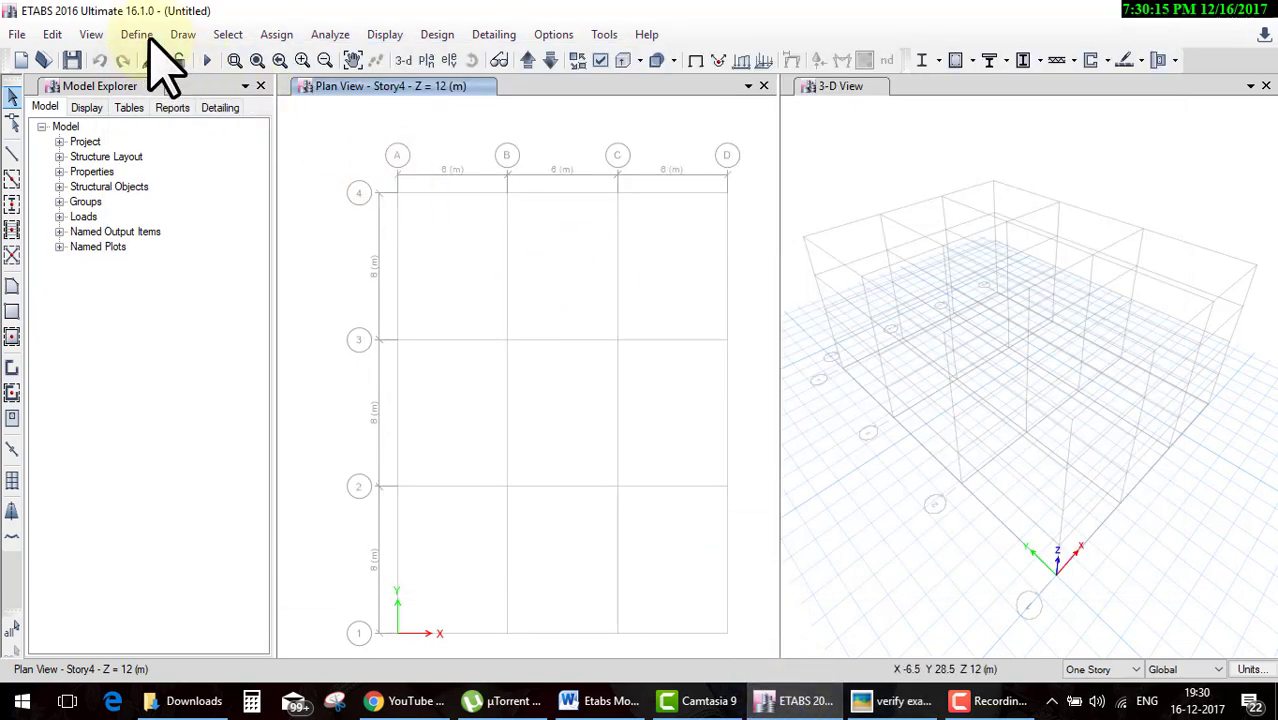
Add a concrete rectangular frame section 'beam' in M15, 600 mm deep and 300 mm wide.
{"action": "left_click", "coordinate": [140, 36]}
{"action": "left_click", "coordinate": [420, 88]}
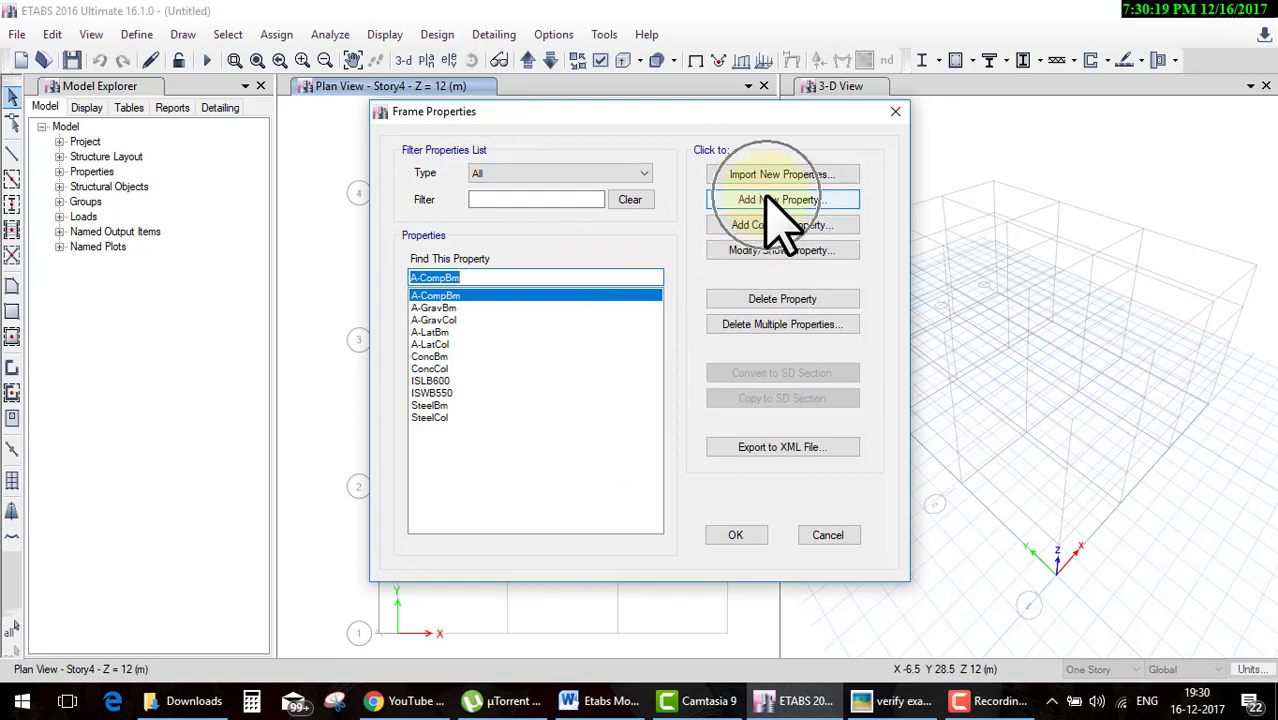
{"action": "left_click", "coordinate": [769, 199]}
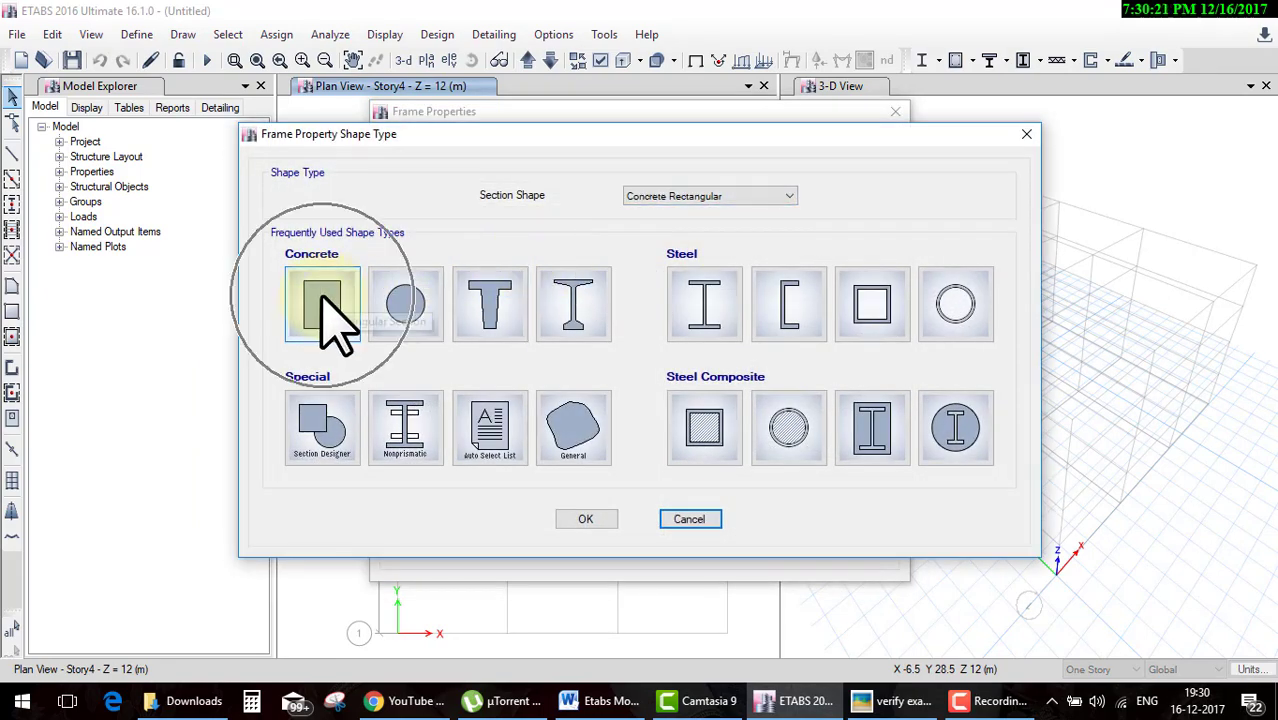
{"action": "left_click", "coordinate": [322, 295]}
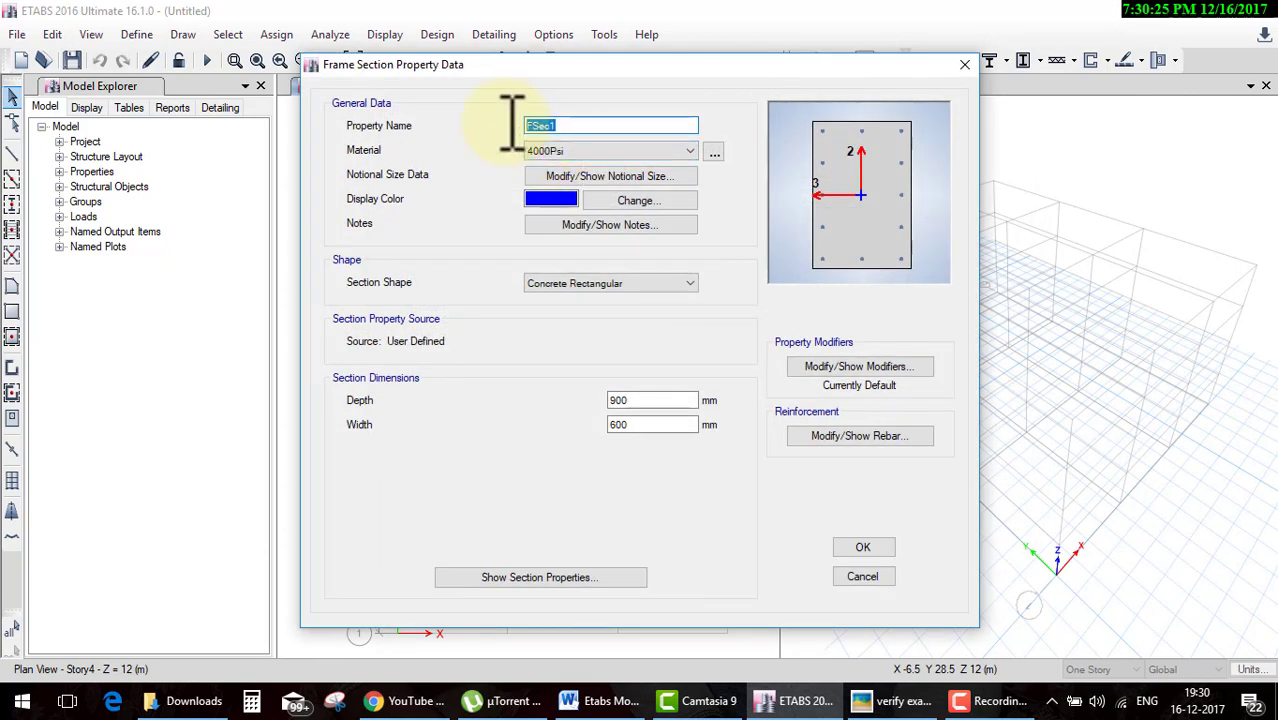
{"action": "left_click", "coordinate": [610, 150]}
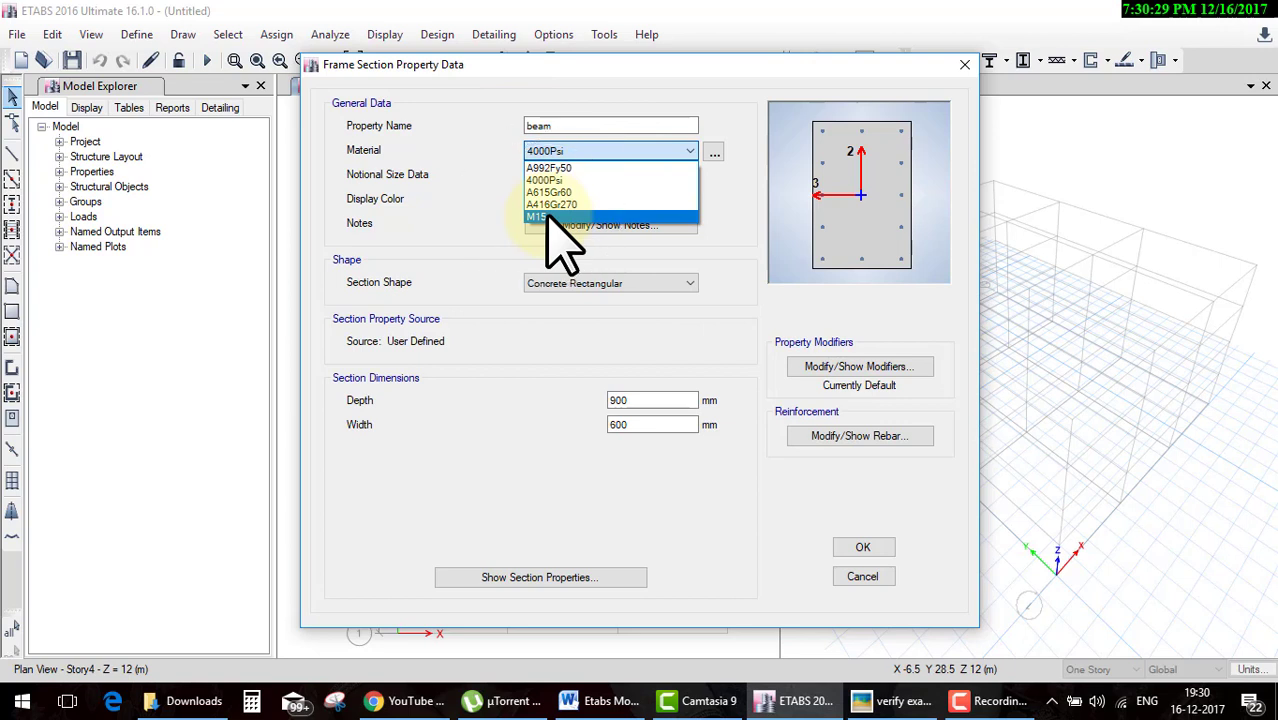
{"action": "left_click", "coordinate": [548, 216]}
{"action": "type", "text": "600"}
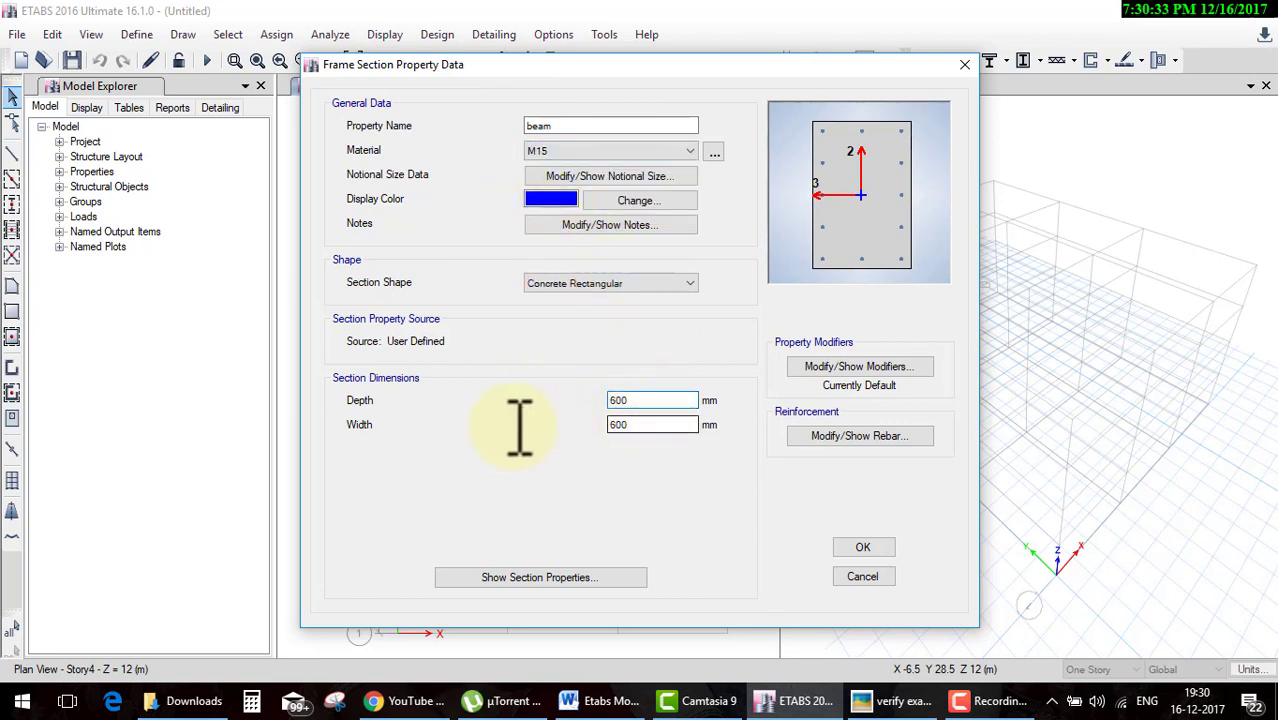
{"action": "key", "text": "Tab"}
{"action": "type", "text": "3"}
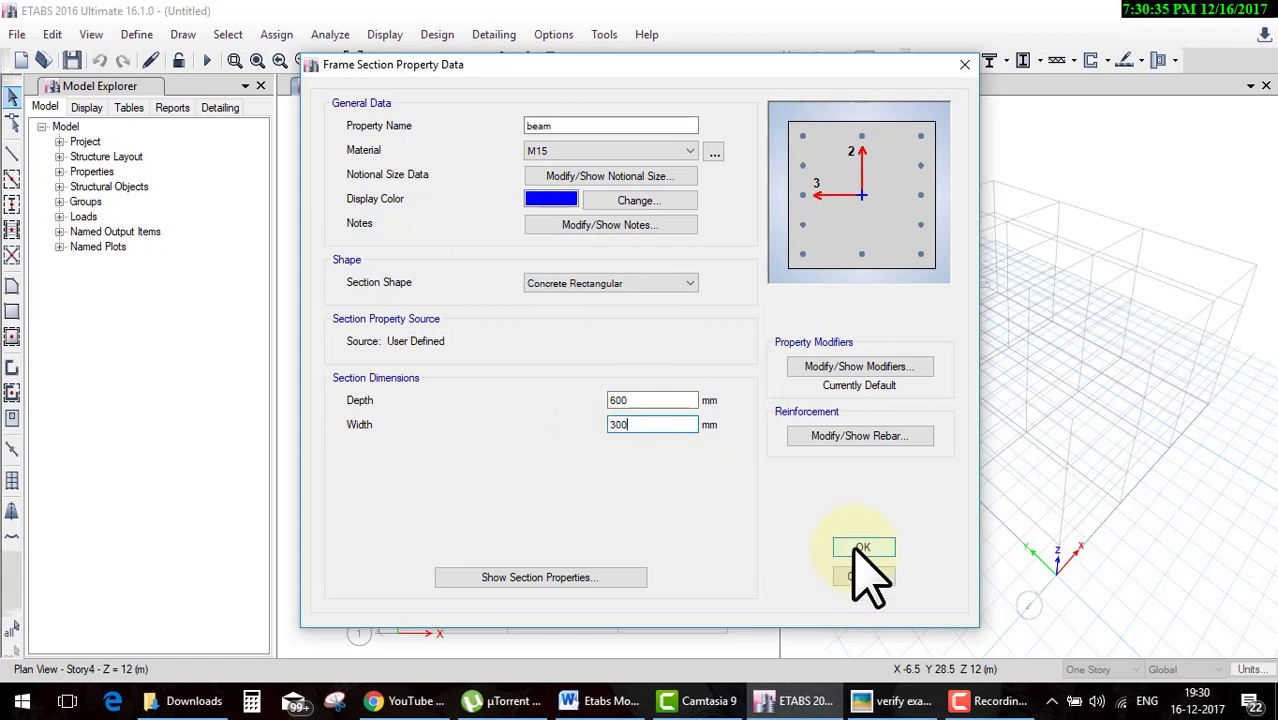
{"action": "left_click", "coordinate": [857, 549]}
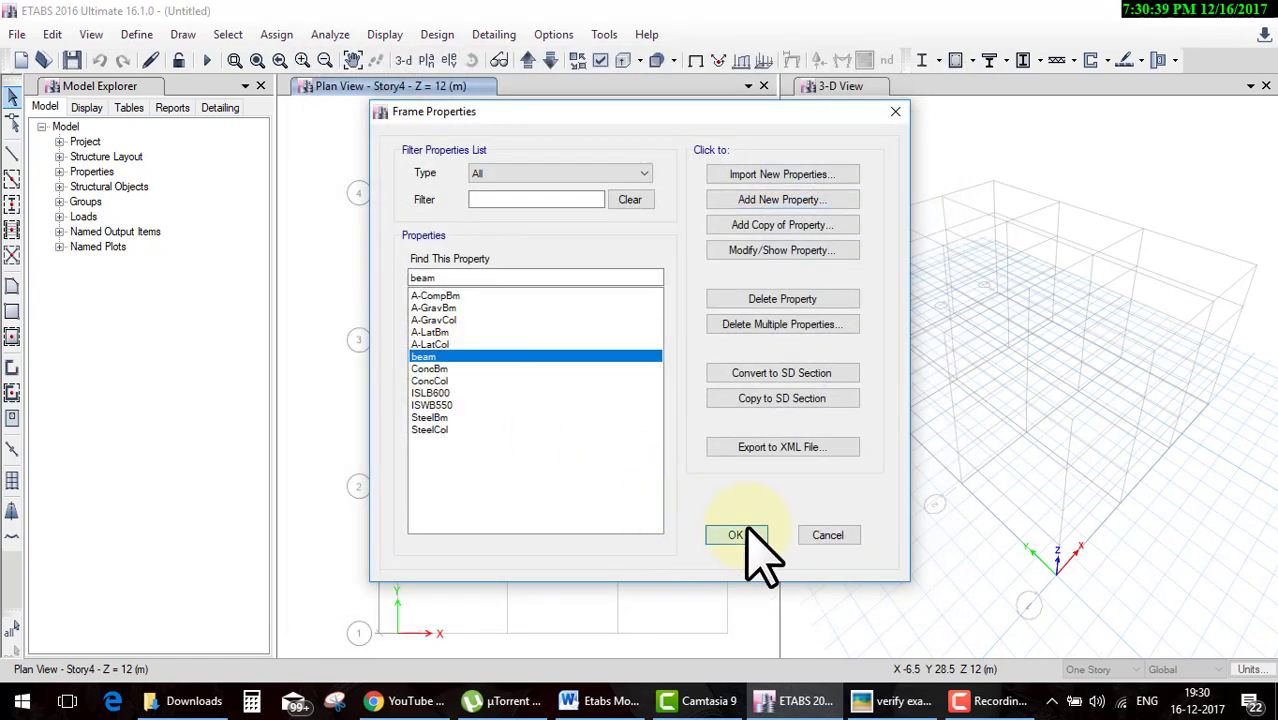
{"action": "left_click", "coordinate": [738, 536]}
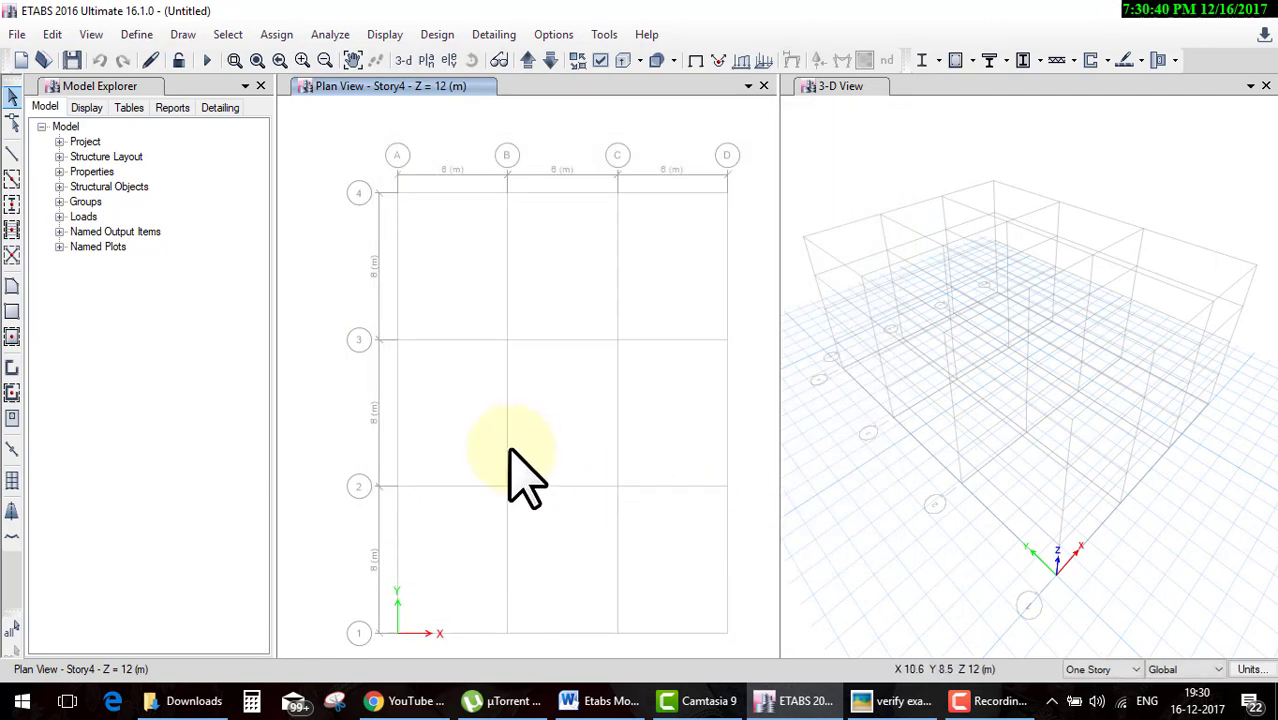
Draw one member with the beam section on grid line 4 between A and B, then close the 3-D view.
{"action": "left_click", "coordinate": [12, 180]}
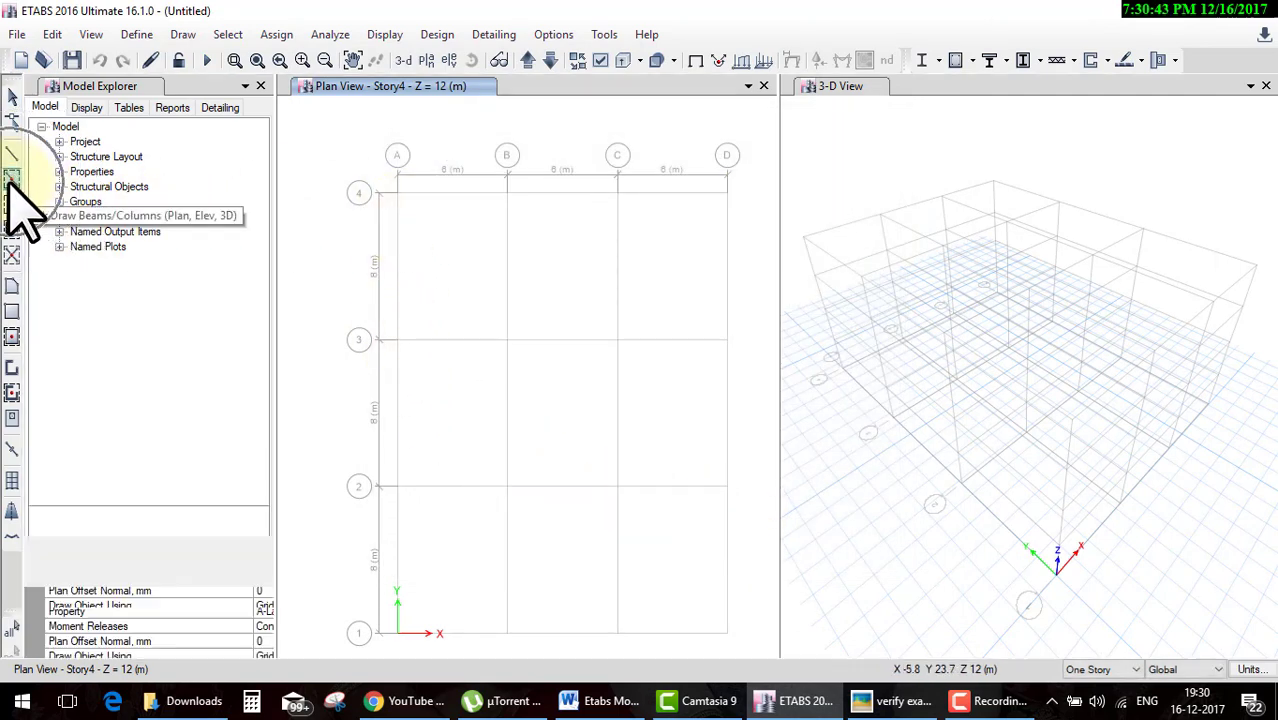
{"action": "left_click", "coordinate": [256, 558]}
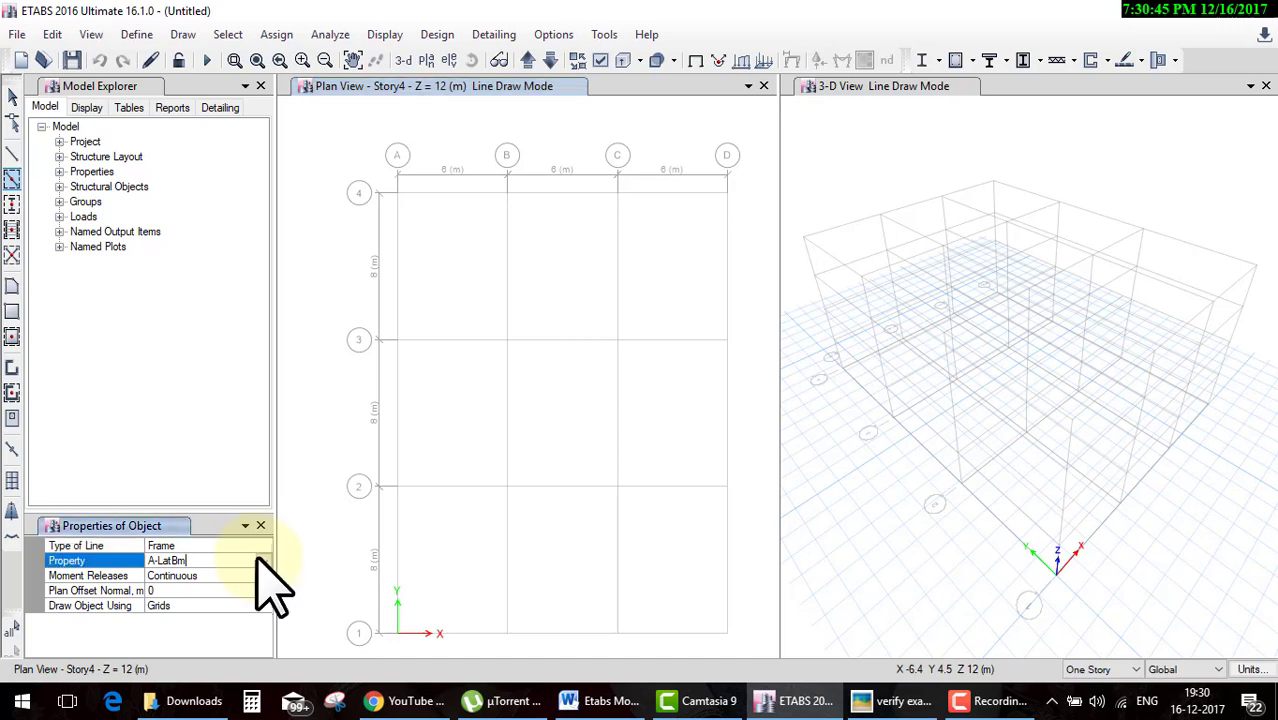
{"action": "left_click", "coordinate": [264, 561]}
{"action": "left_click", "coordinate": [222, 651]}
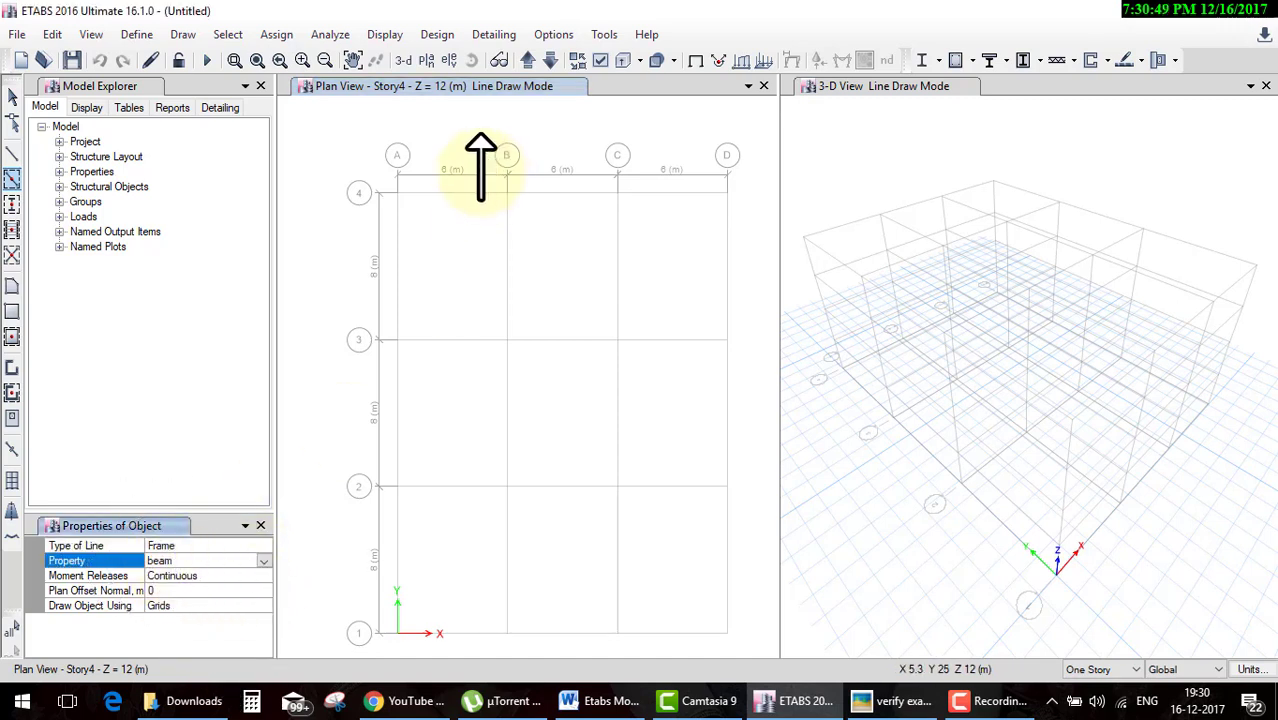
{"action": "left_click", "coordinate": [462, 190]}
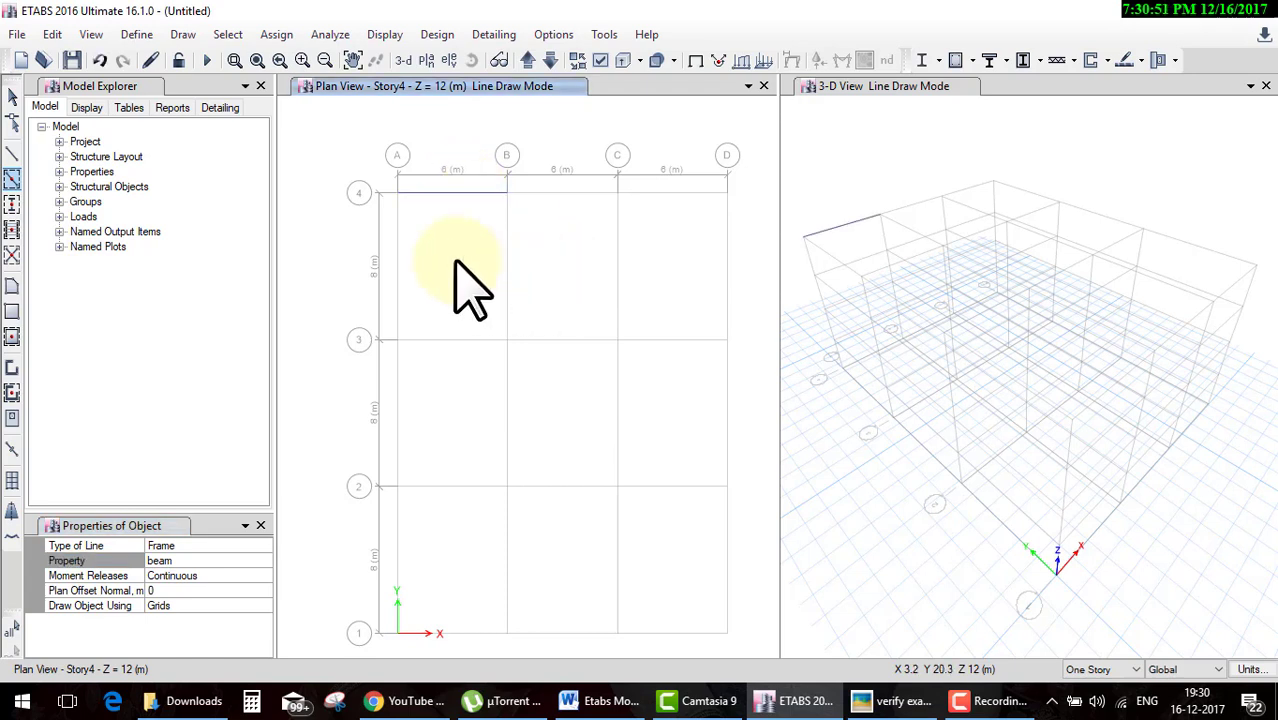
{"action": "key", "text": "Escape"}
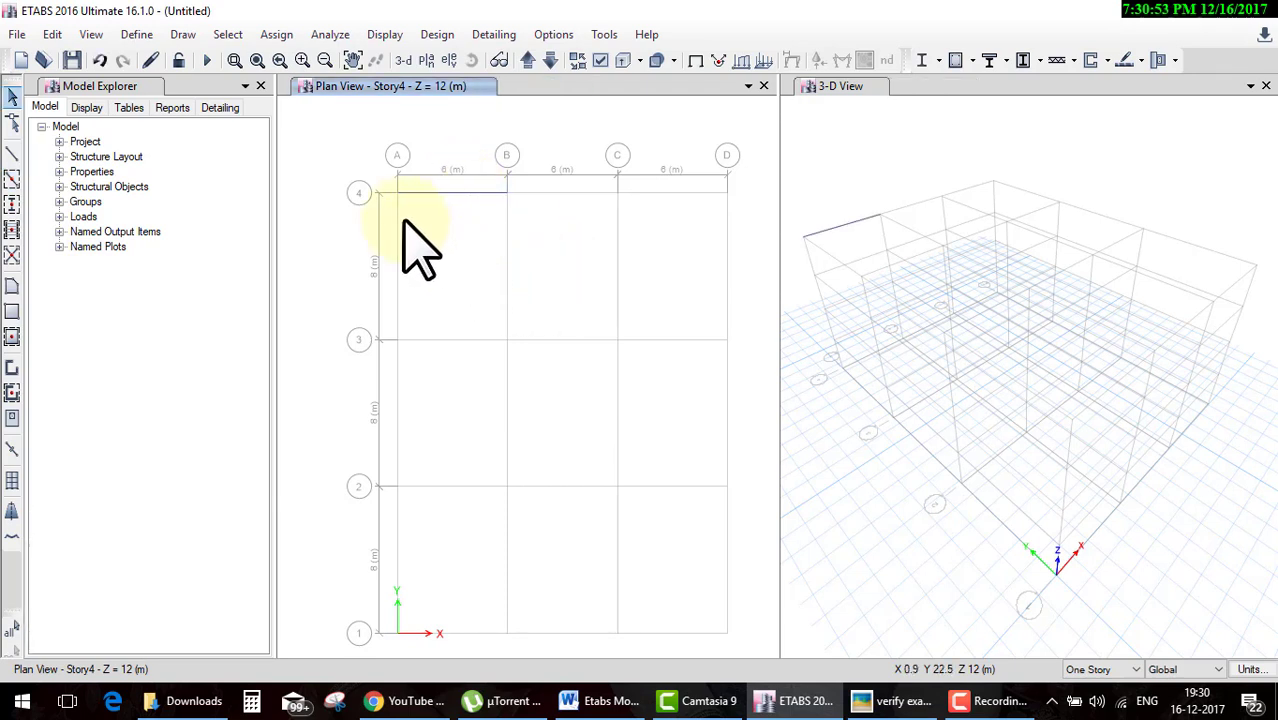
{"action": "left_click", "coordinate": [1265, 86]}
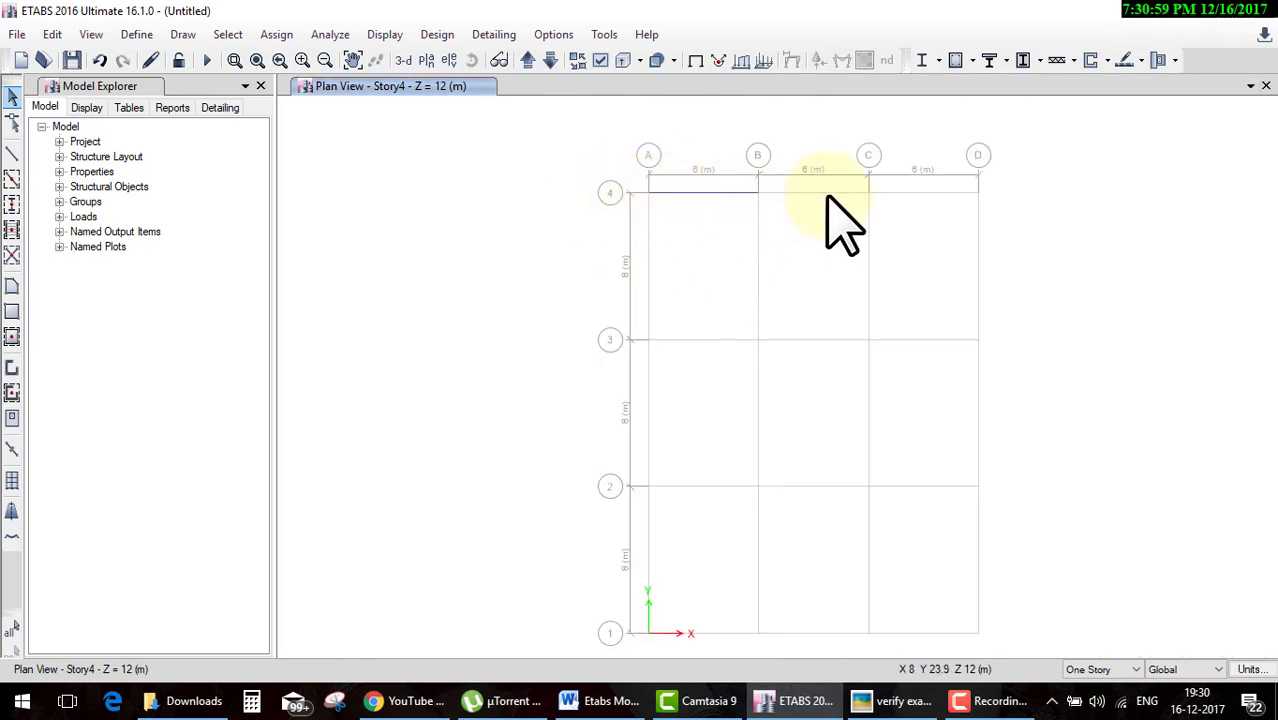
Show the grid line 4 elevation with grid lines and bubbles hidden, centred on the beam.
{"action": "left_click", "coordinate": [449, 60]}
{"action": "left_click", "coordinate": [468, 334]}
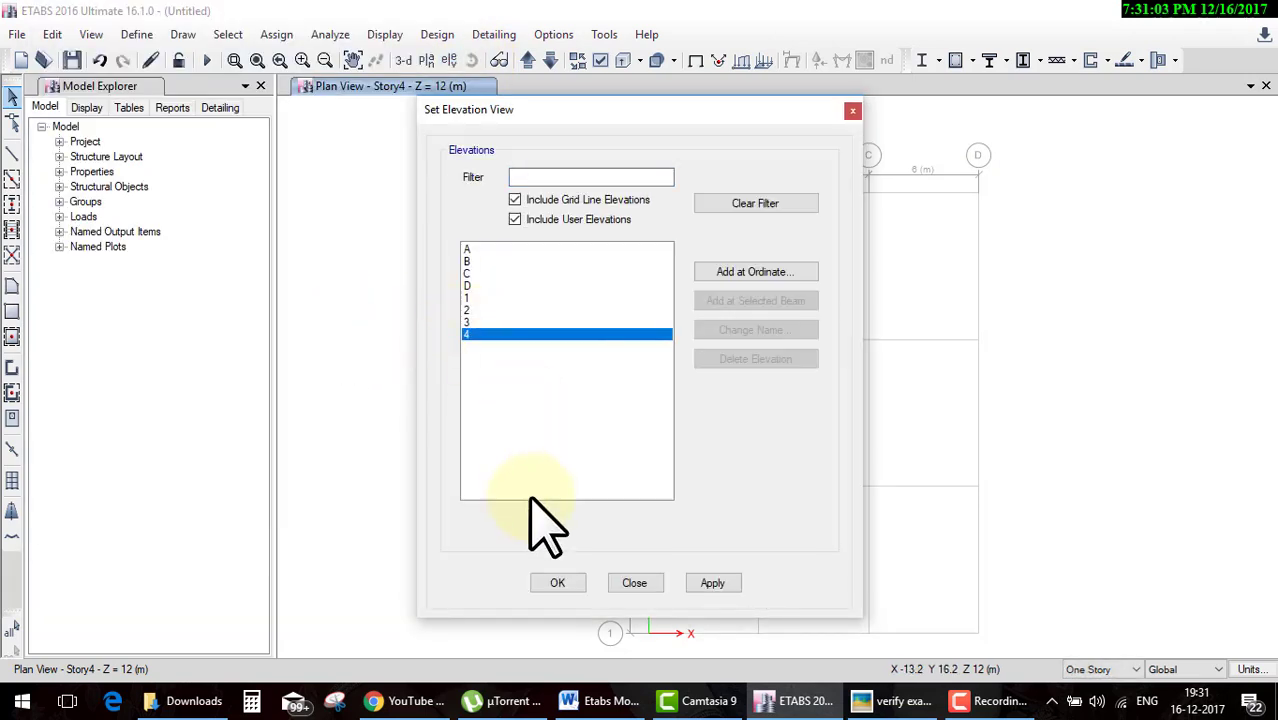
{"action": "left_click", "coordinate": [558, 584]}
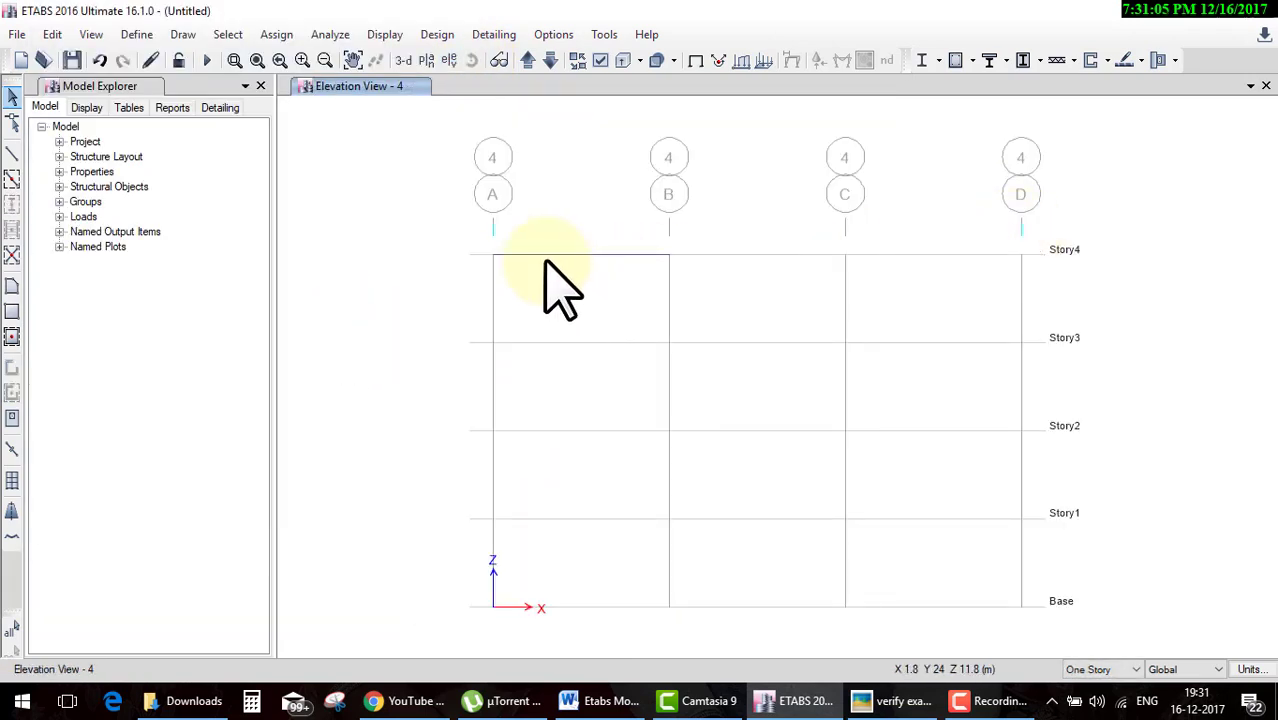
{"action": "left_click_drag", "start_coordinate": [578, 364], "coordinate": [630, 349]}
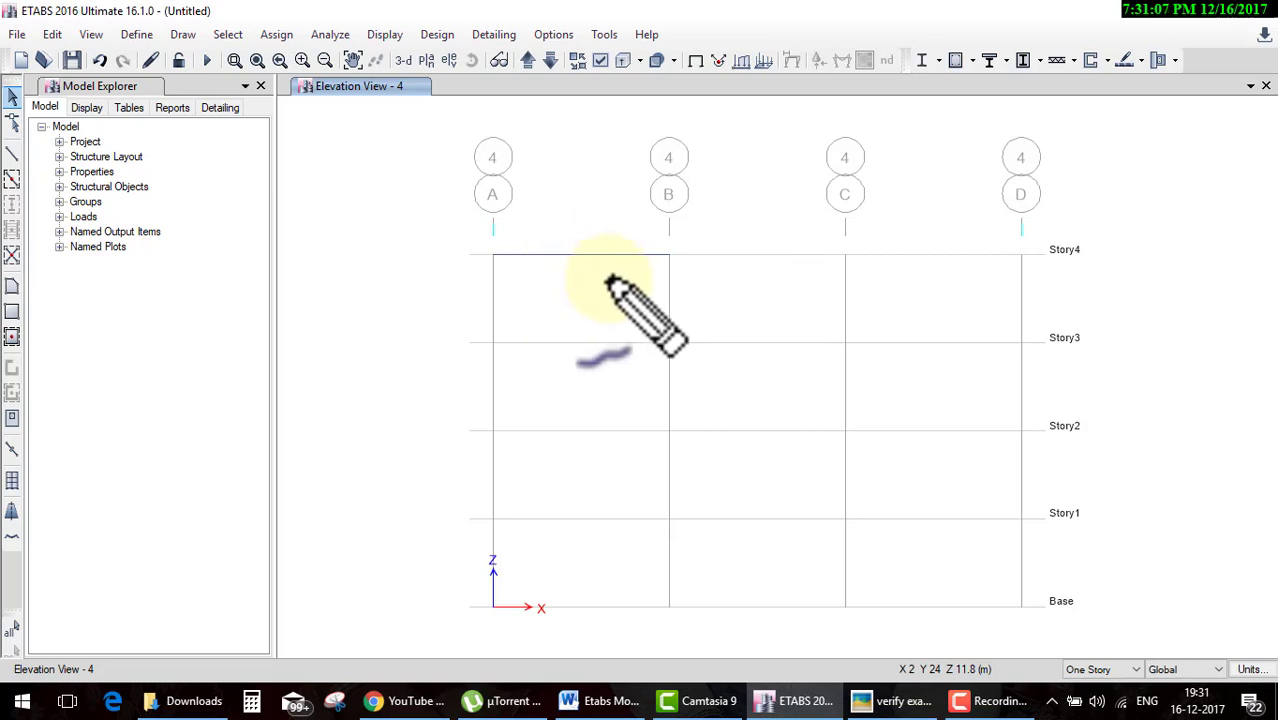
{"action": "right_click", "coordinate": [752, 288]}
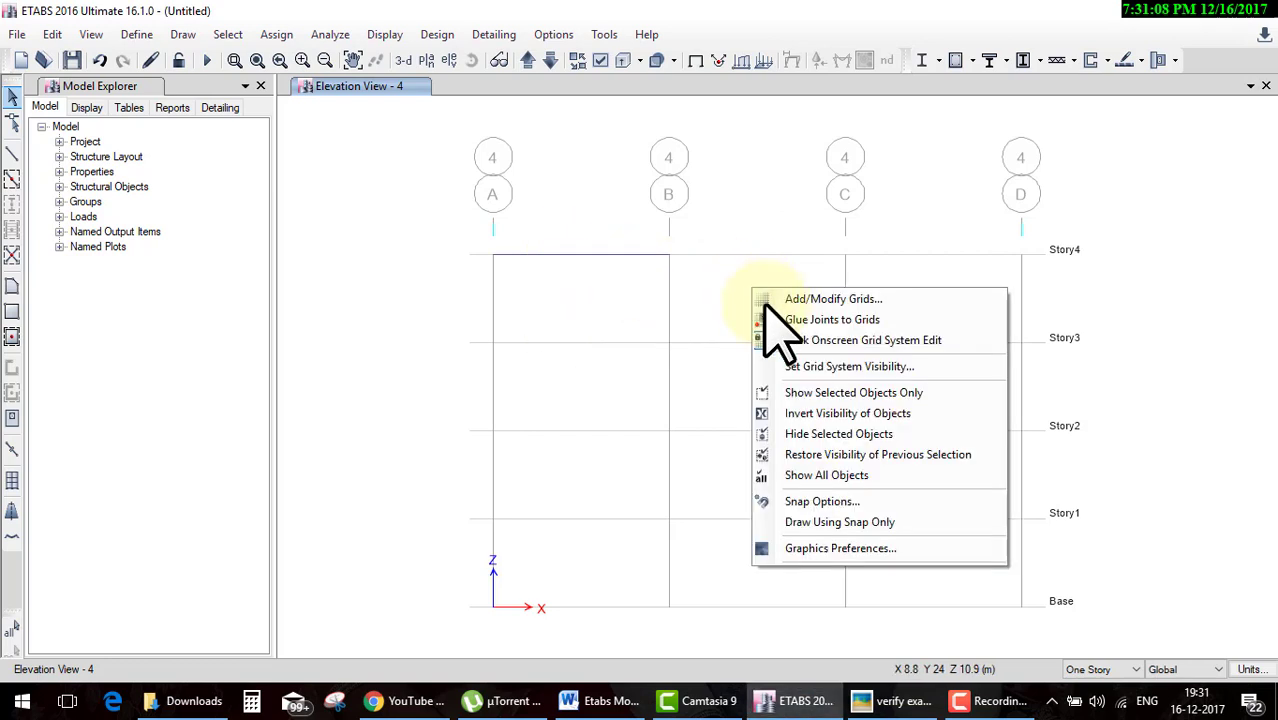
{"action": "left_click", "coordinate": [840, 366]}
{"action": "middle_click_drag", "start_coordinate": [510, 245], "coordinate": [585, 295]}
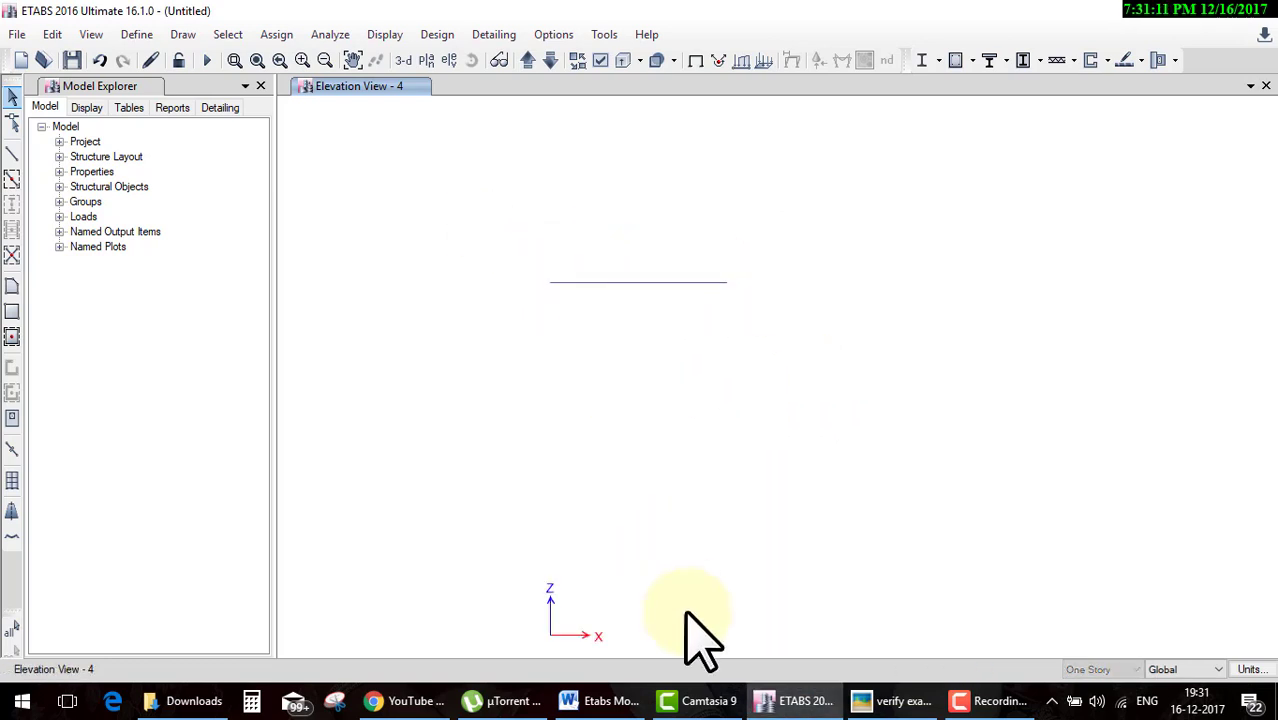
Mark the beam supports on the reference drawing, then close the reference image.
{"action": "left_click", "coordinate": [880, 700]}
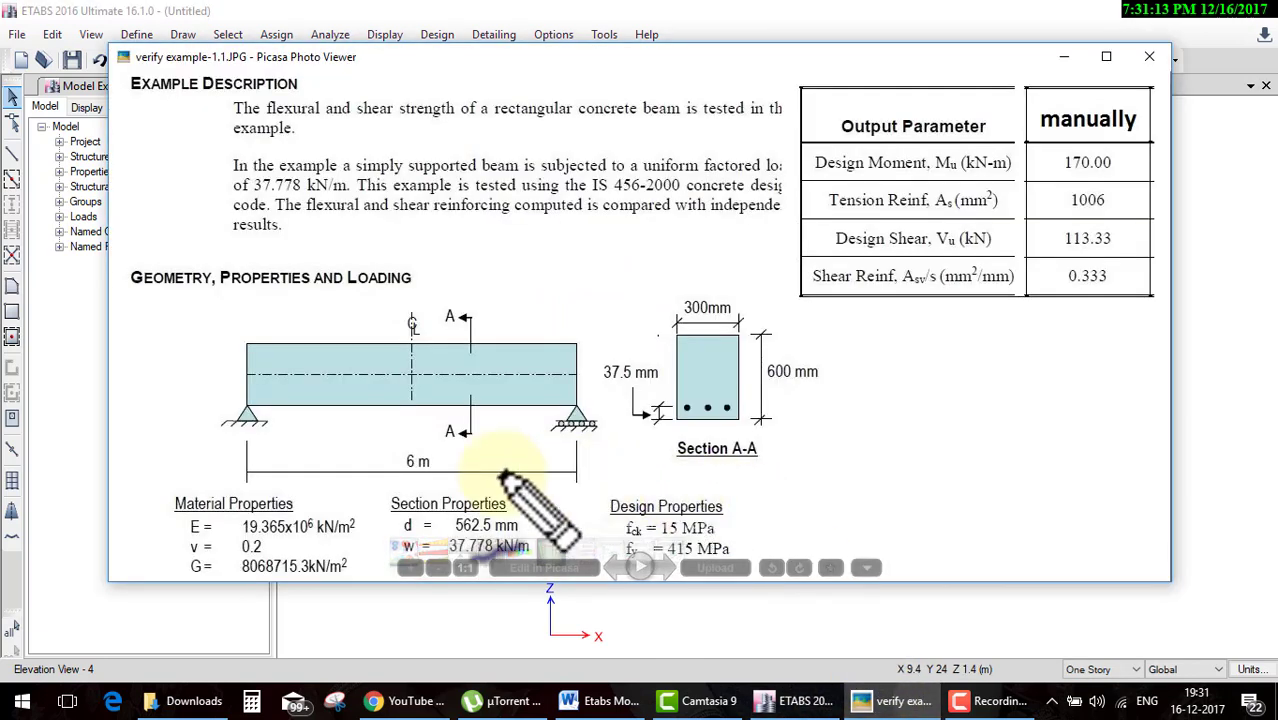
{"action": "left_click_drag", "start_coordinate": [225, 437], "coordinate": [380, 437]}
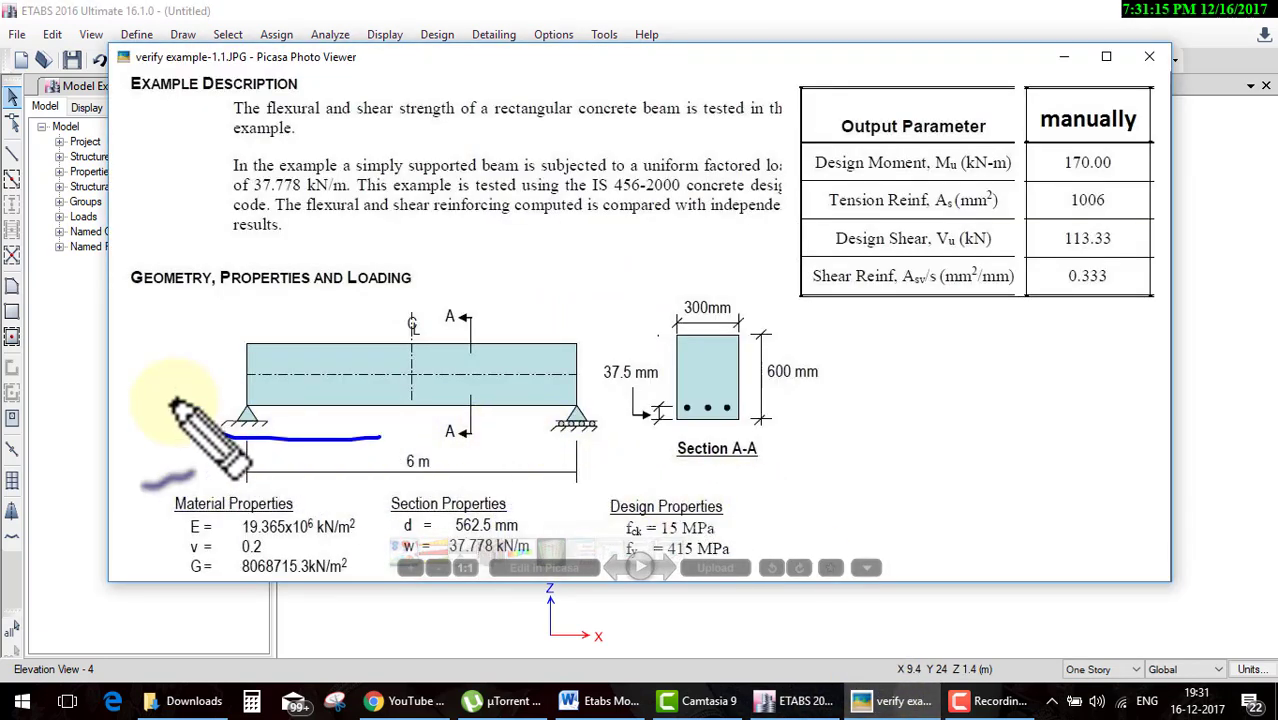
{"action": "left_click_drag", "start_coordinate": [172, 404], "coordinate": [228, 474]}
{"action": "left_click_drag", "start_coordinate": [528, 451], "coordinate": [620, 448]}
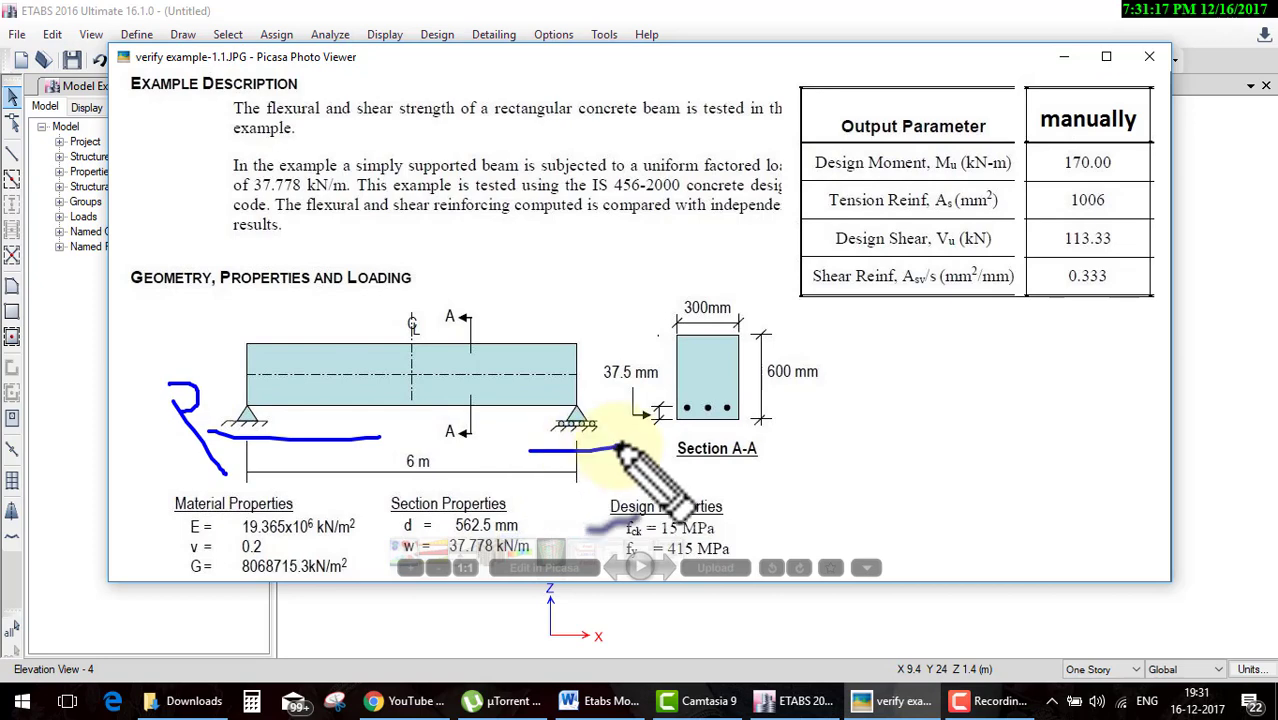
{"action": "left_click", "coordinate": [797, 700]}
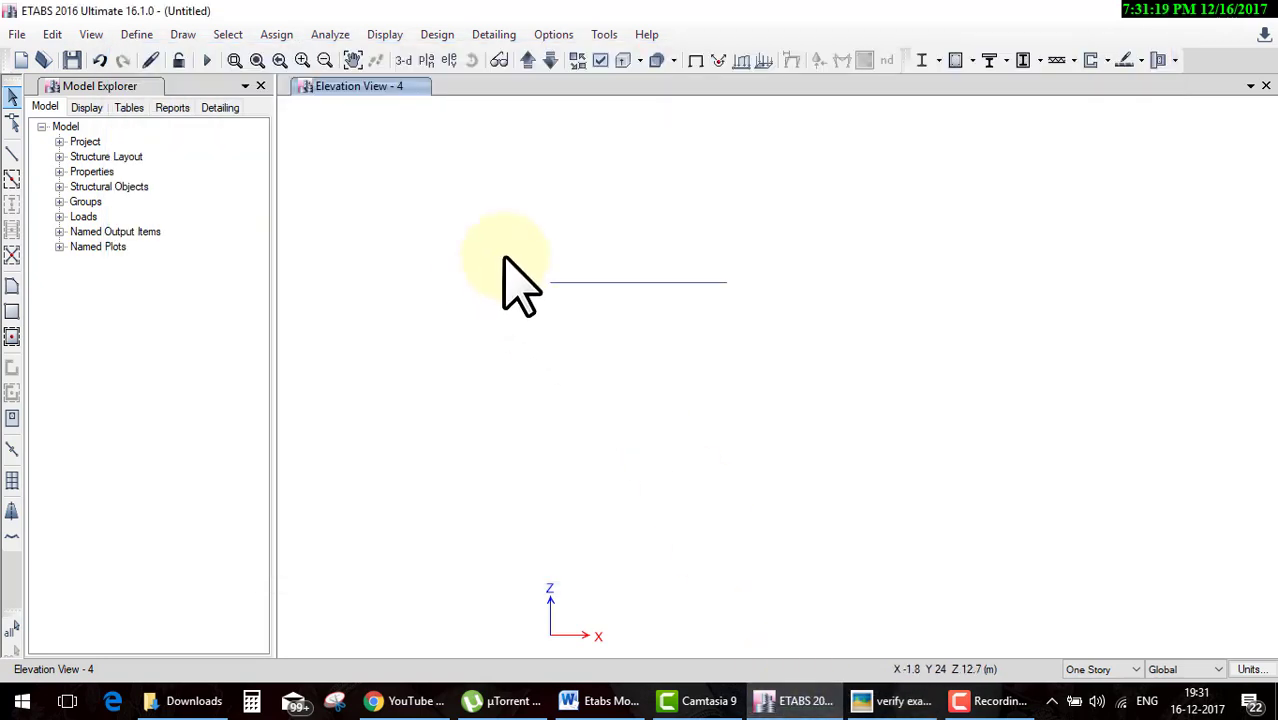
Assign a pinned restraint to the beam's left-end joint.
{"action": "left_click_drag", "start_coordinate": [503, 258], "coordinate": [626, 392]}
{"action": "left_click", "coordinate": [282, 34]}
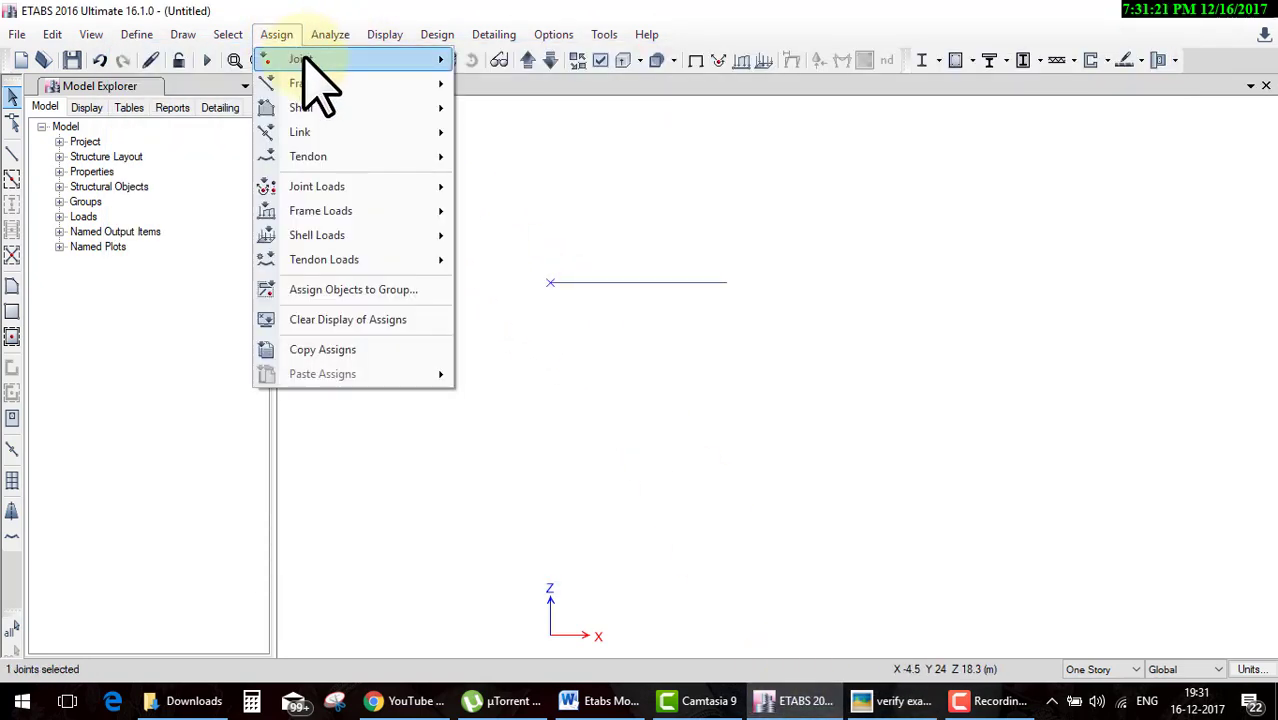
{"action": "left_click", "coordinate": [520, 60]}
{"action": "left_click", "coordinate": [643, 334]}
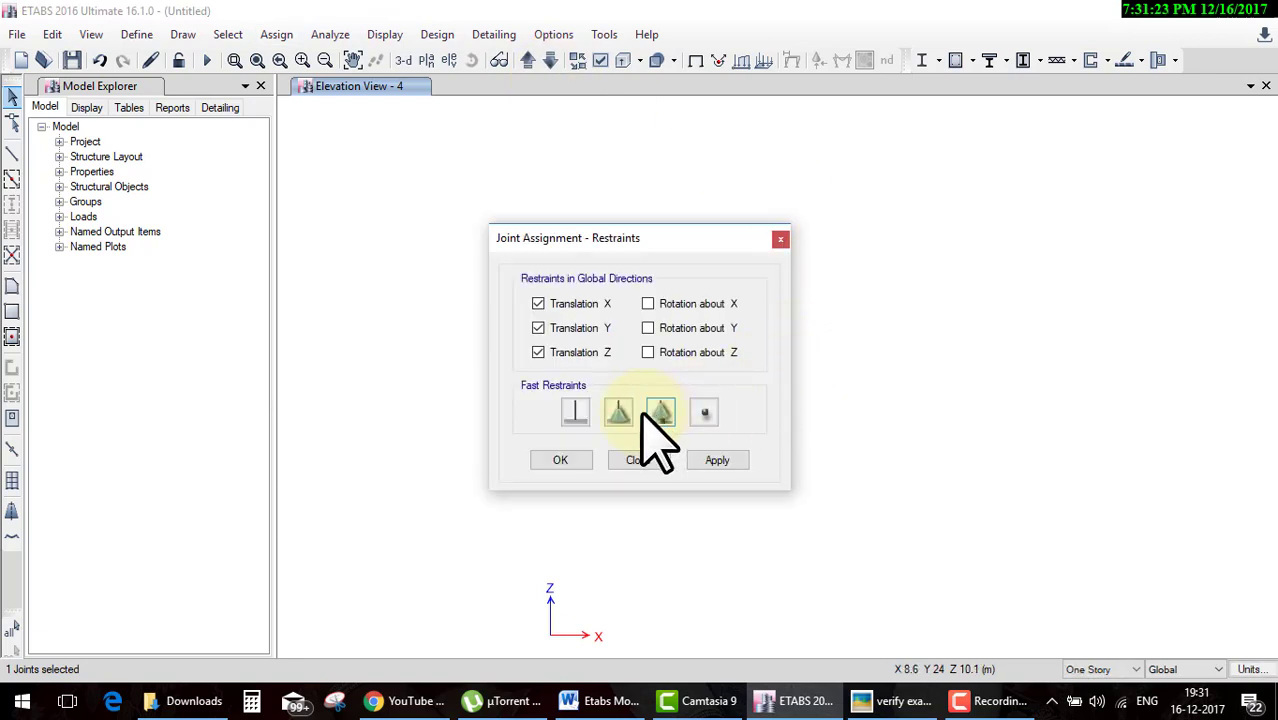
{"action": "left_click", "coordinate": [575, 455]}
Assign a roller restraint to the right-end joint, then bring the reference example back up.
{"action": "left_click_drag", "start_coordinate": [716, 255], "coordinate": [790, 385]}
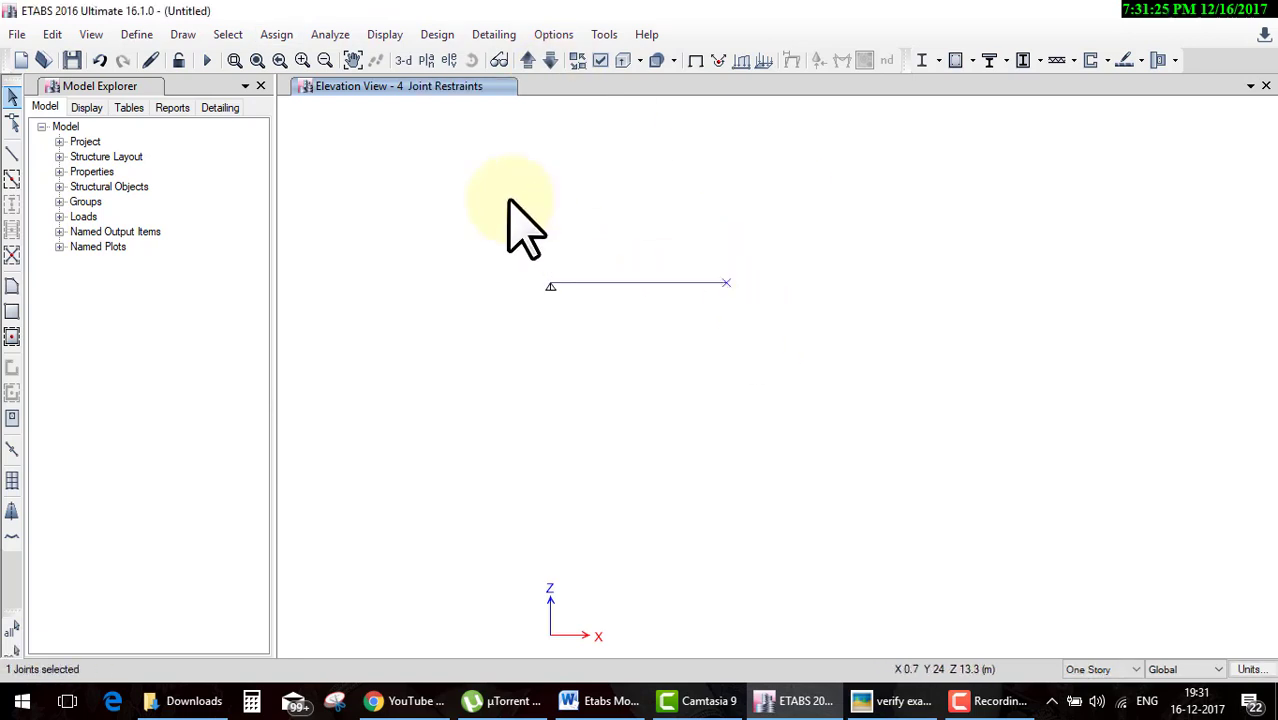
{"action": "left_click", "coordinate": [262, 34]}
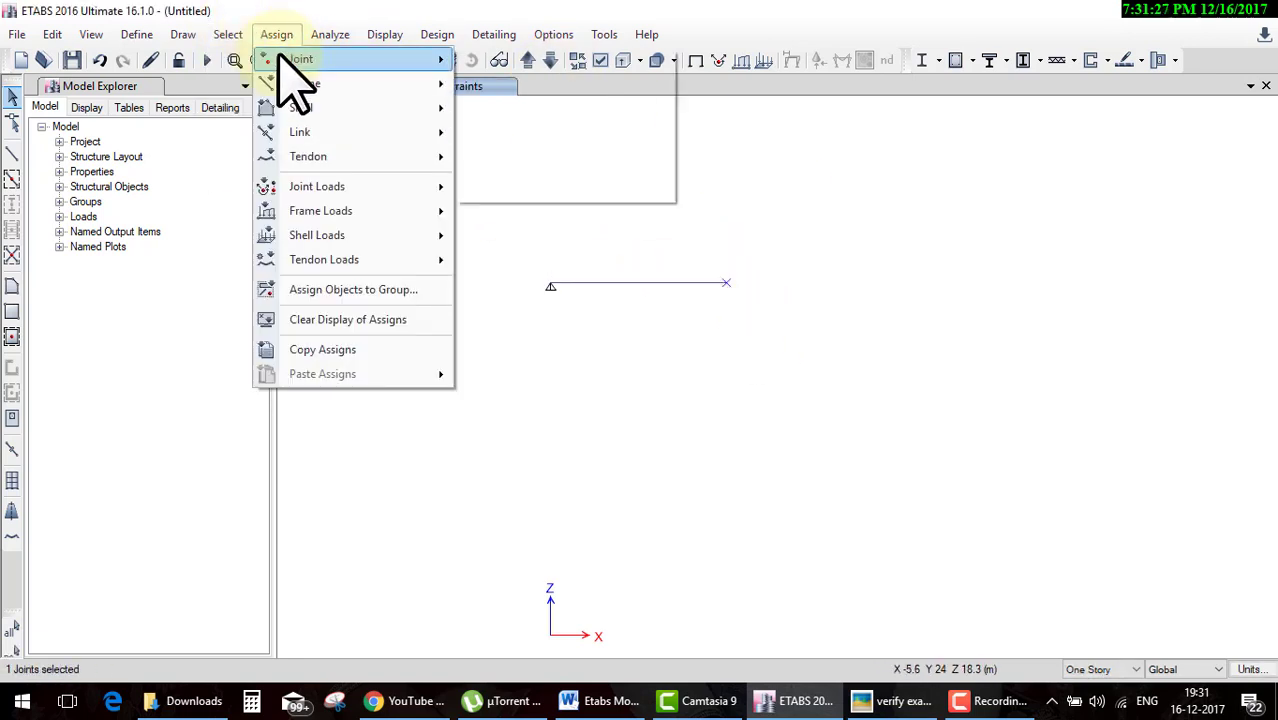
{"action": "mouse_move", "coordinate": [350, 59]}
{"action": "left_click", "coordinate": [474, 60]}
{"action": "left_click", "coordinate": [660, 412]}
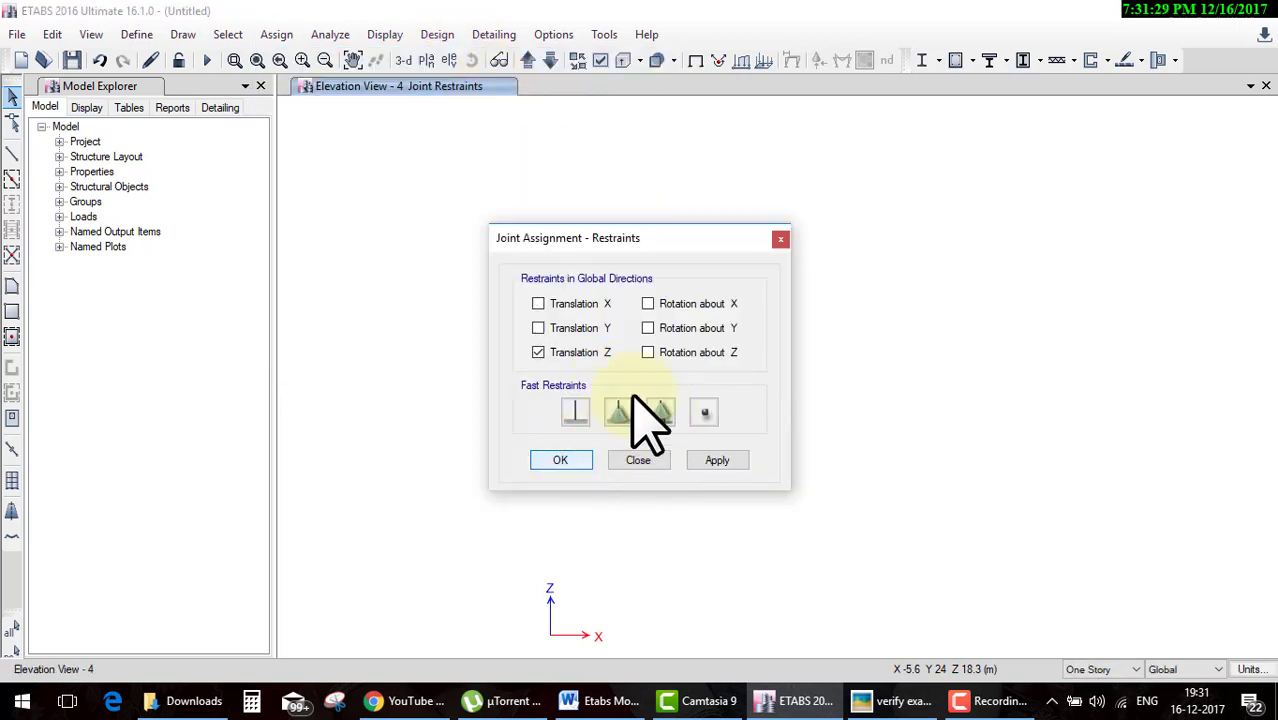
{"action": "key", "text": "Return"}
{"action": "middle_click_drag", "start_coordinate": [645, 289], "coordinate": [713, 358]}
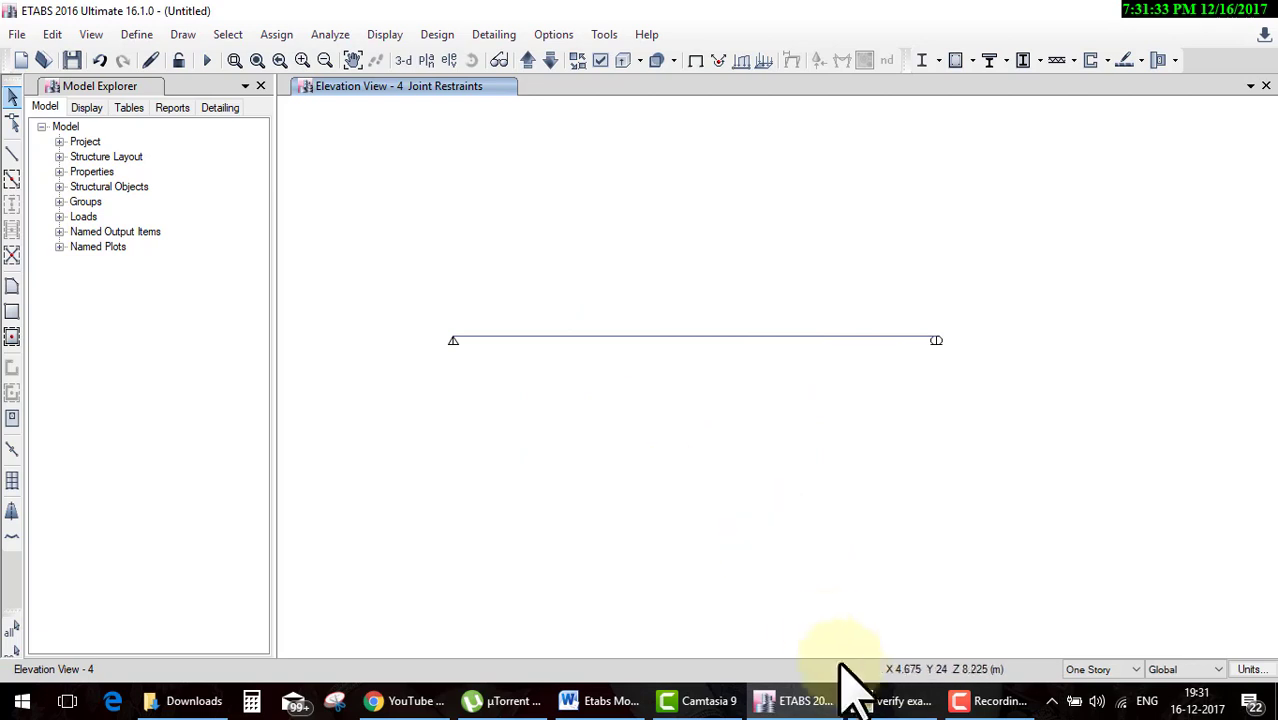
{"action": "left_click", "coordinate": [895, 701]}
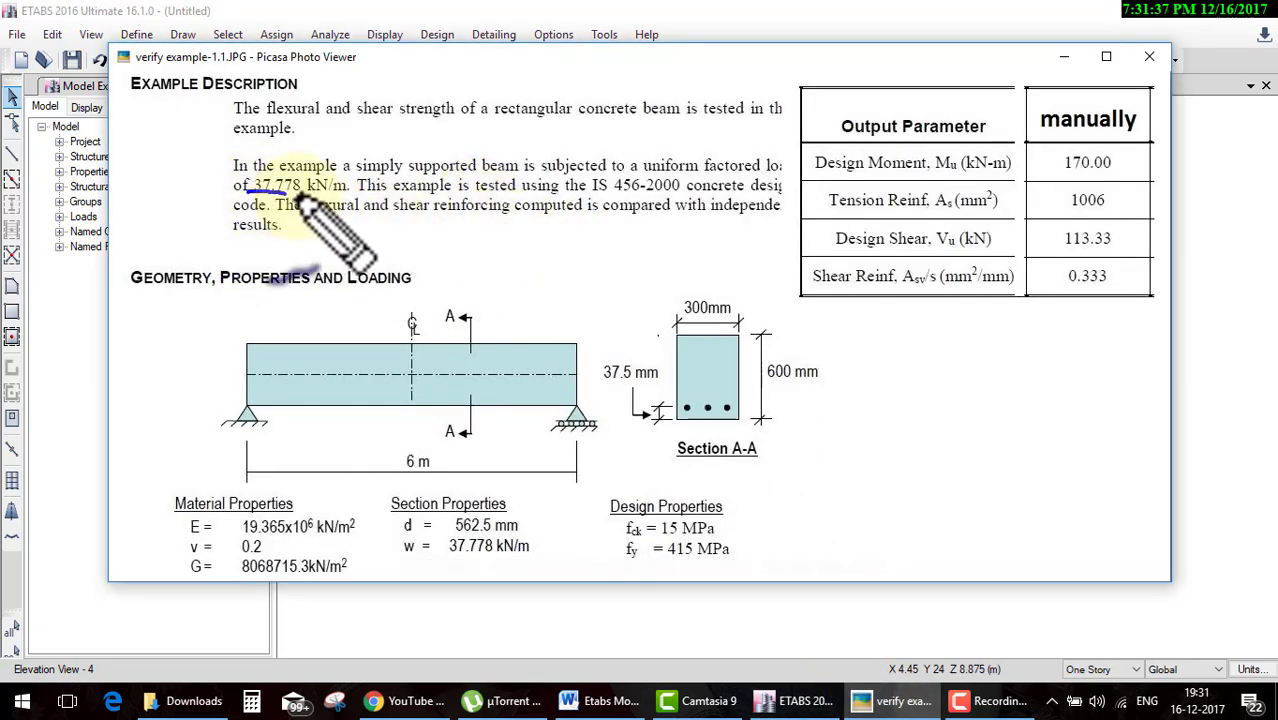
Underline the 37.778 kN/m value in the example's load description text.
{"action": "left_click_drag", "start_coordinate": [252, 191], "coordinate": [322, 194]}
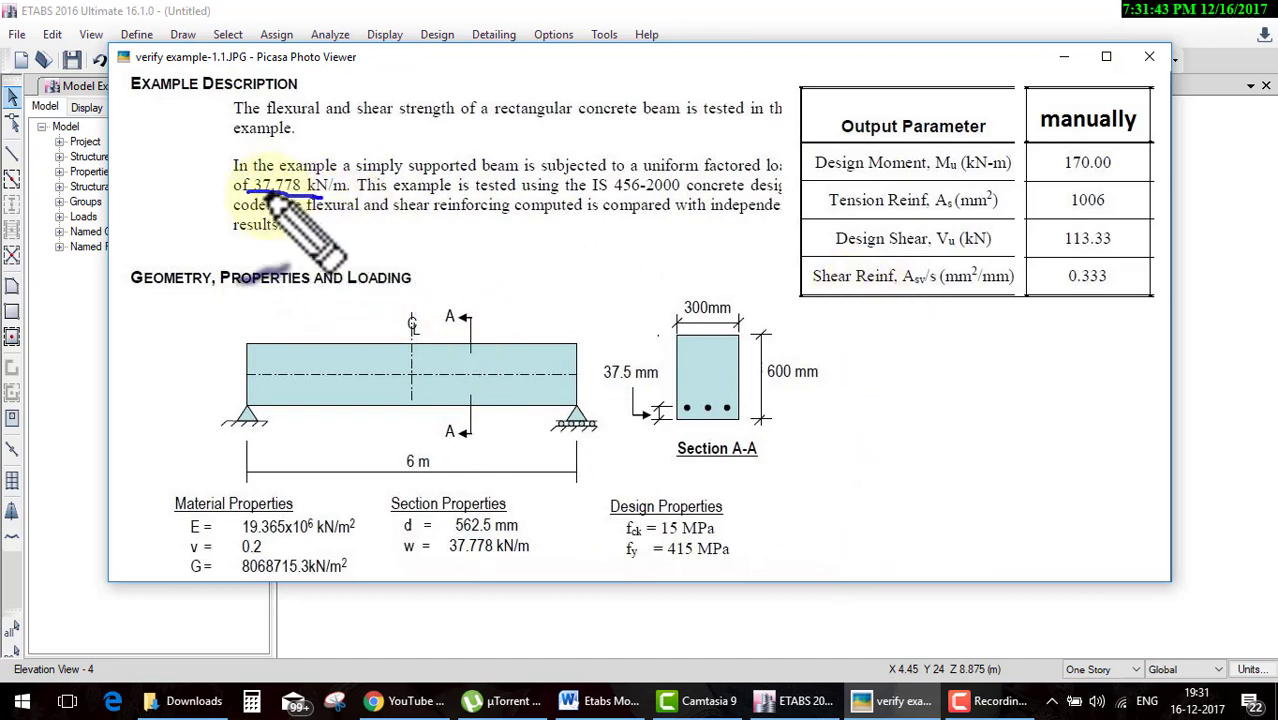
Assign a 37.778 kN/m uniform Dead distributed load to the beam, then bring the reference example forward.
{"action": "left_click", "coordinate": [805, 700]}
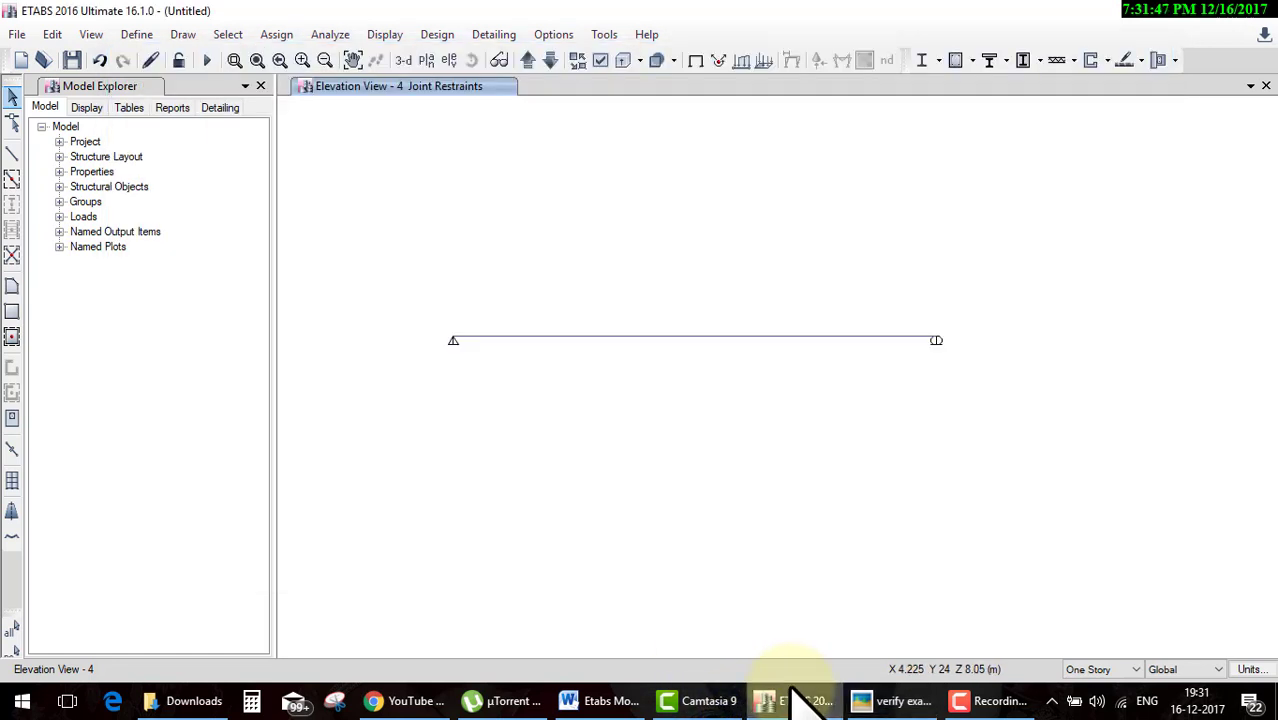
{"action": "left_click", "coordinate": [276, 34]}
{"action": "mouse_move", "coordinate": [320, 211]}
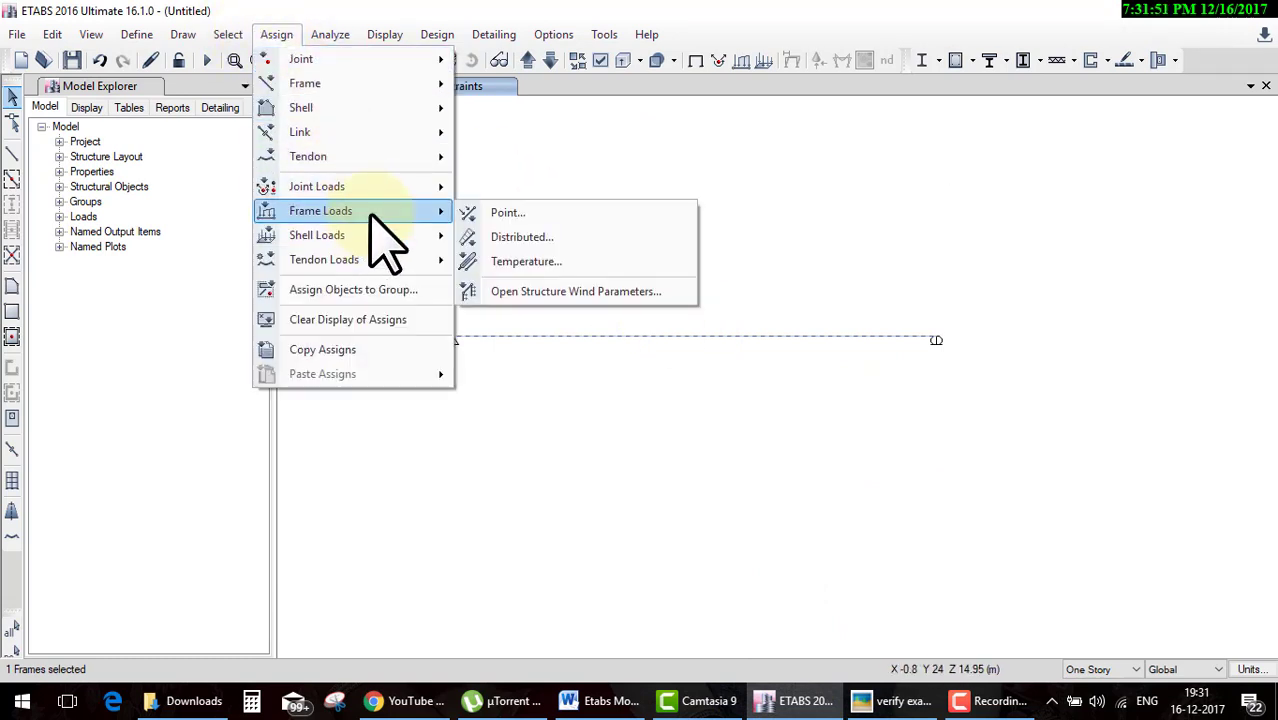
{"action": "left_click", "coordinate": [525, 241]}
{"action": "left_click", "coordinate": [465, 505]}
{"action": "type", "text": "37.778"}
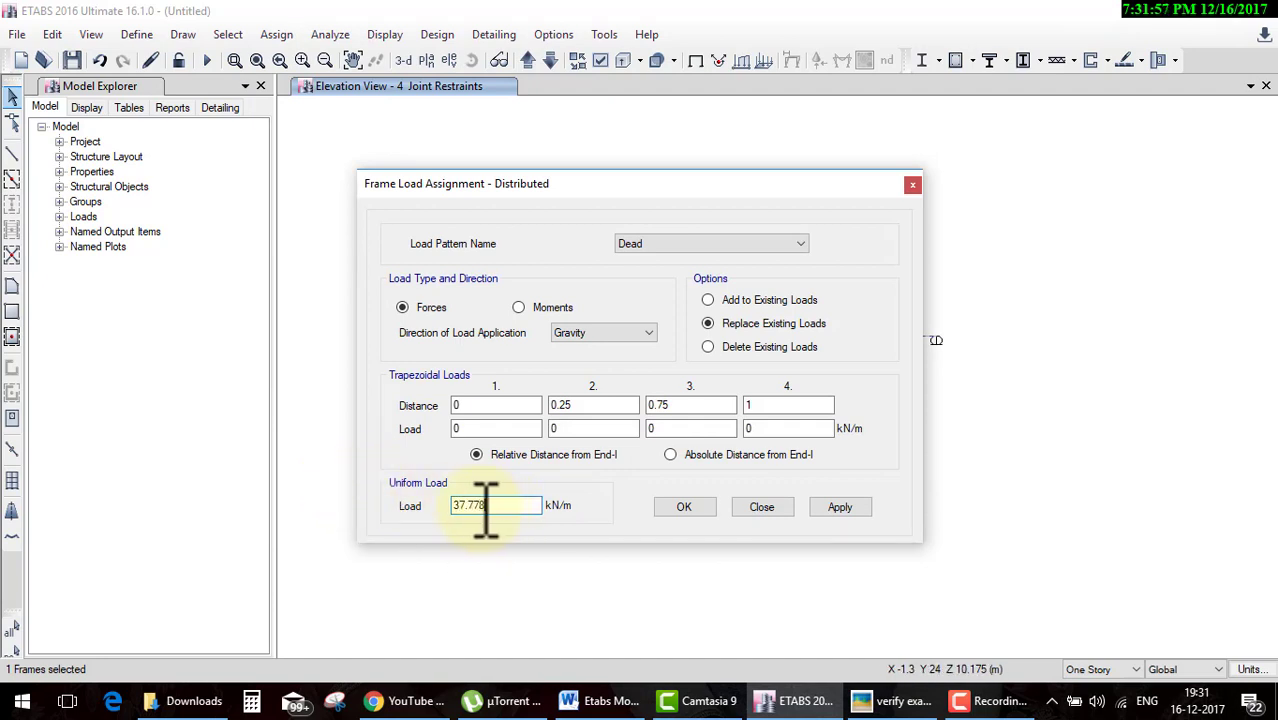
{"action": "left_click", "coordinate": [680, 508]}
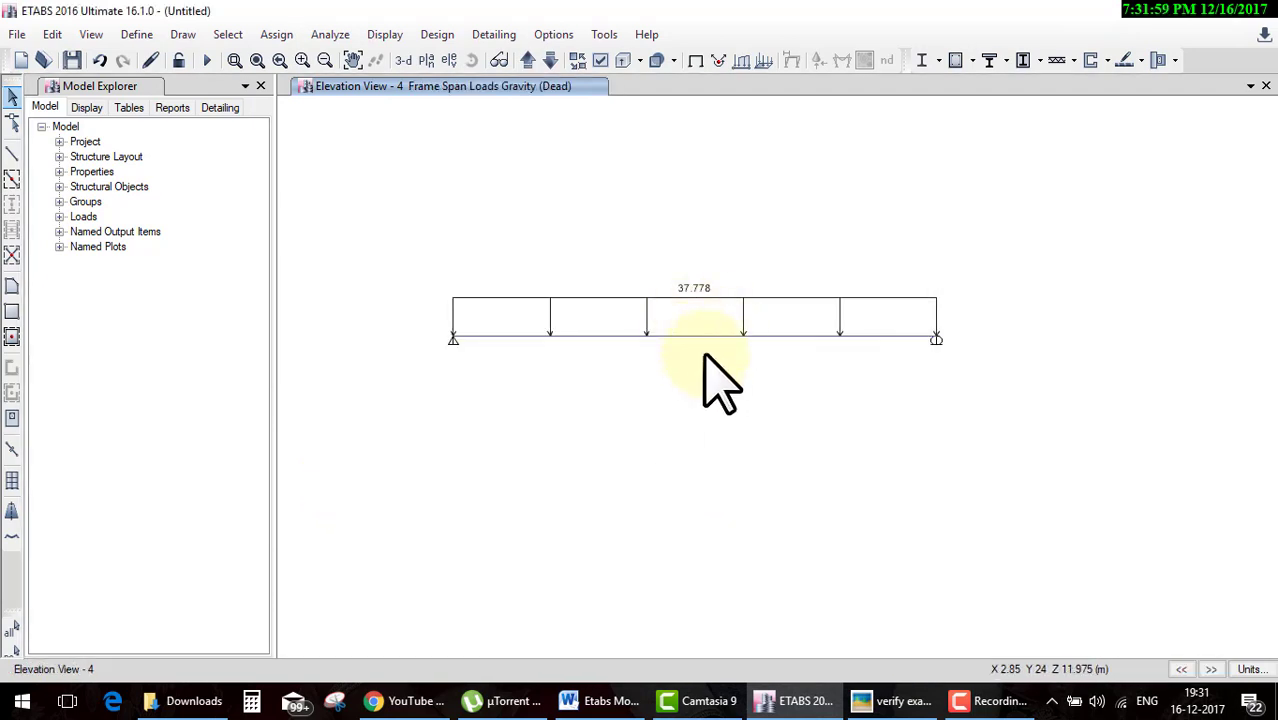
{"action": "left_click", "coordinate": [855, 700]}
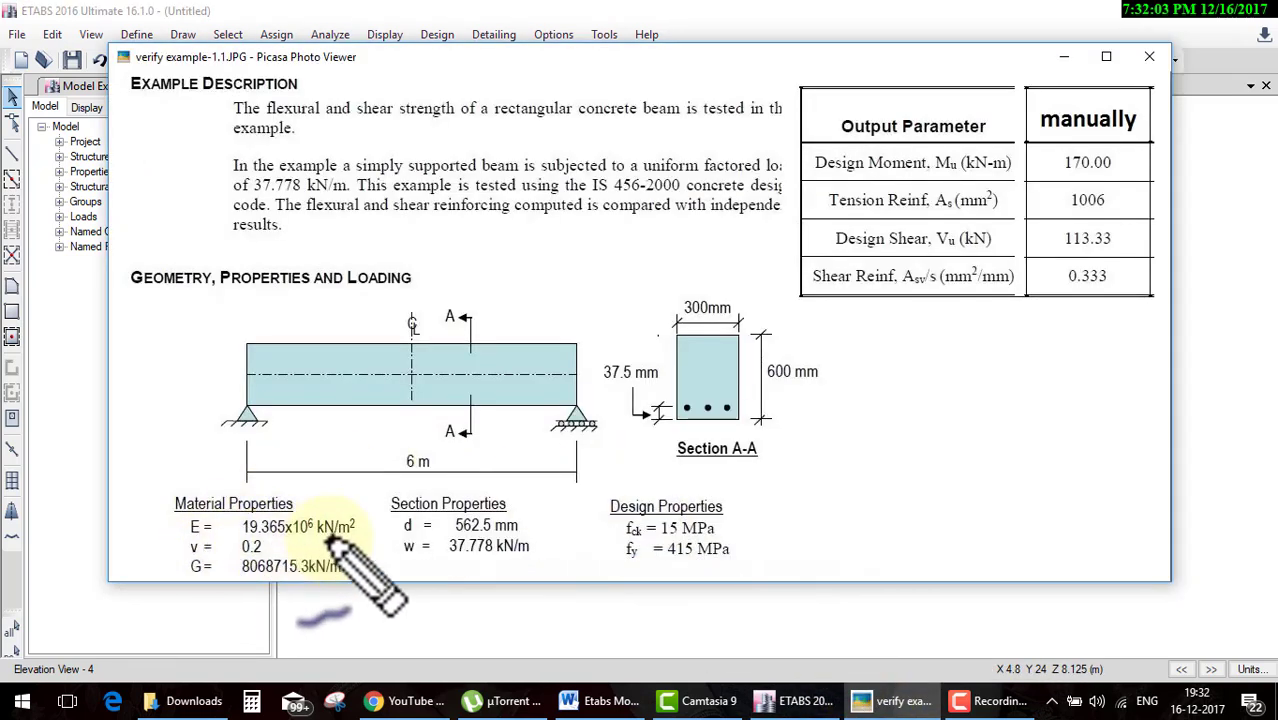
Mark E, Poisson's ratio 0.2, fck 15 MPa and the 37.778 kN/m load on the reference image.
{"action": "left_click_drag", "start_coordinate": [290, 533], "coordinate": [340, 533]}
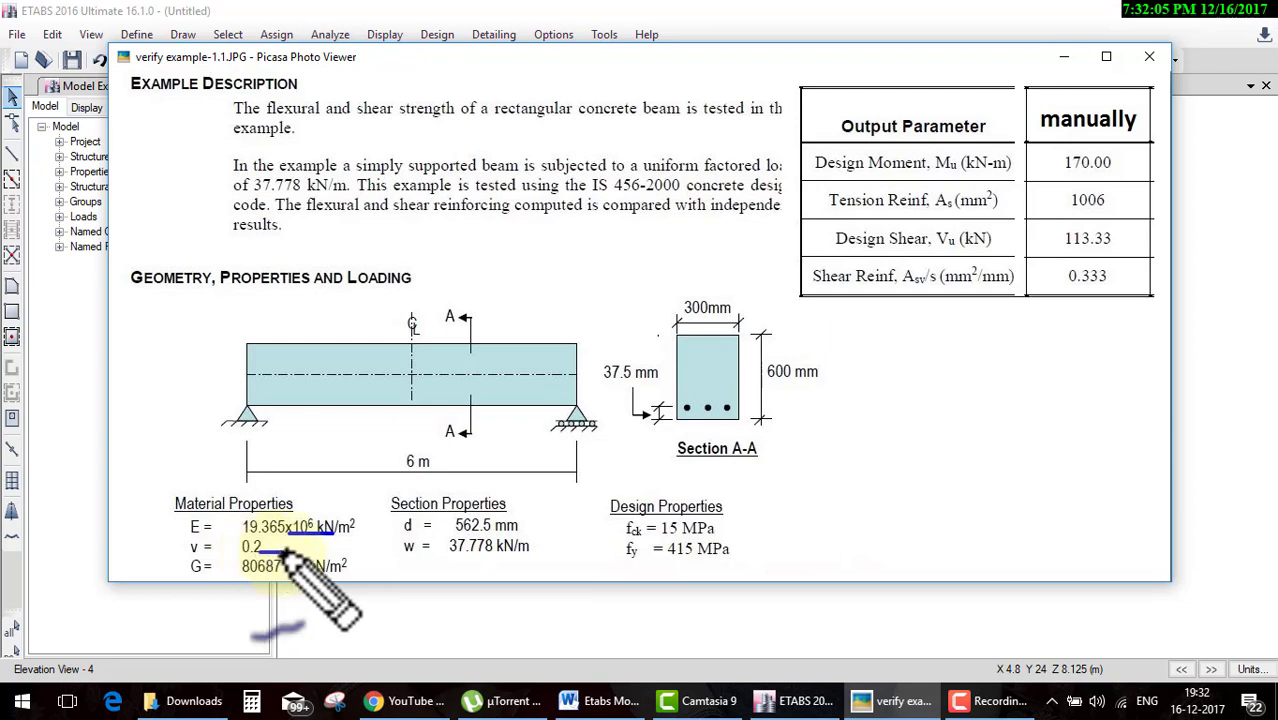
{"action": "left_click_drag", "start_coordinate": [258, 550], "coordinate": [287, 549]}
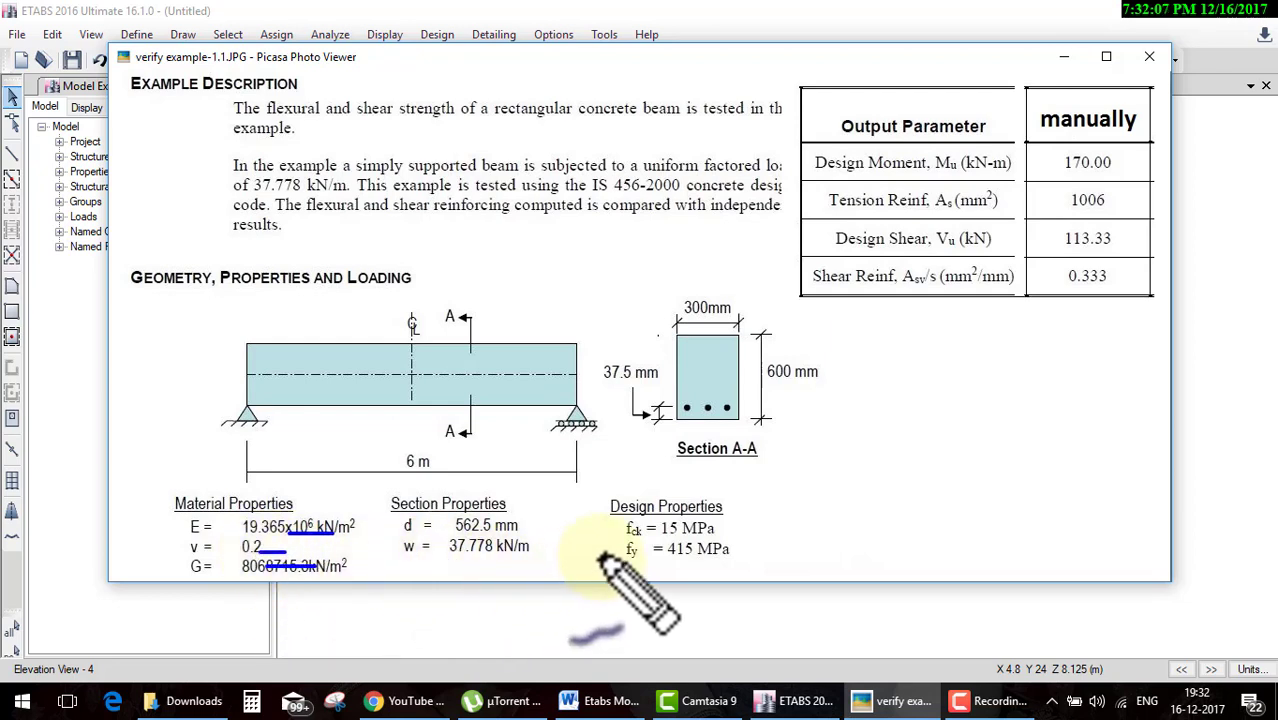
{"action": "left_click_drag", "start_coordinate": [688, 528], "coordinate": [740, 525]}
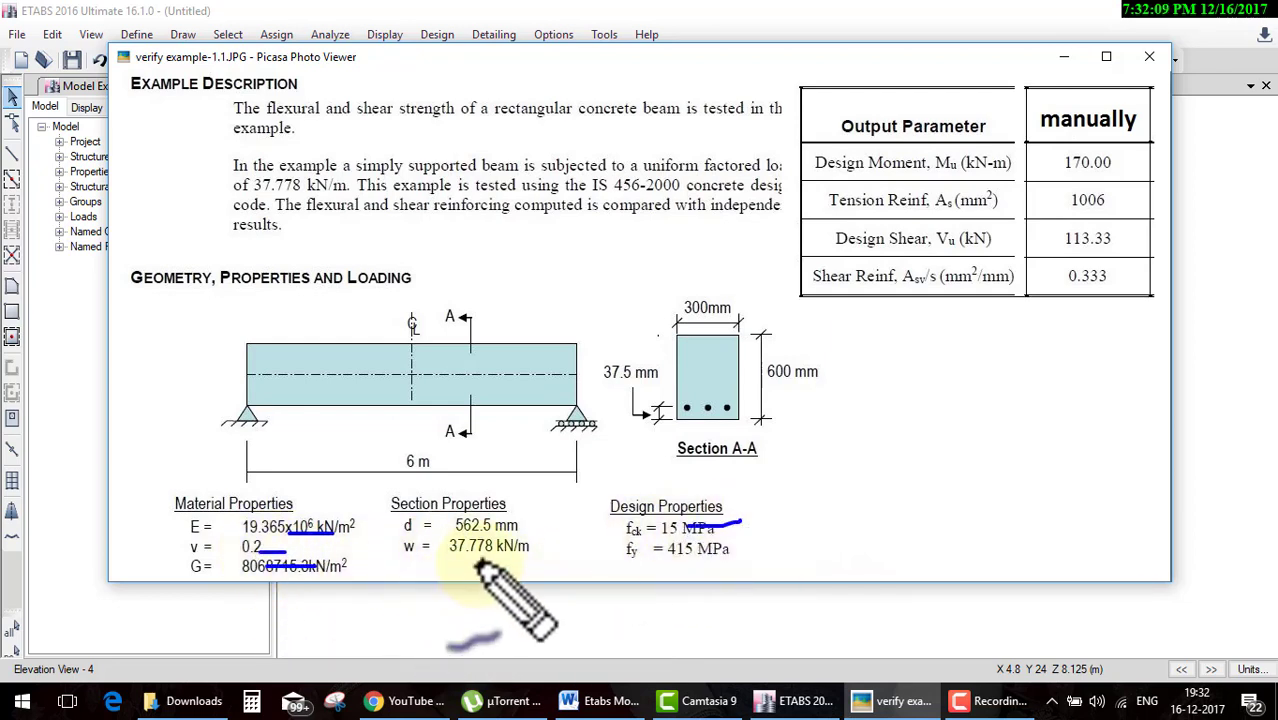
{"action": "left_click_drag", "start_coordinate": [436, 552], "coordinate": [528, 550]}
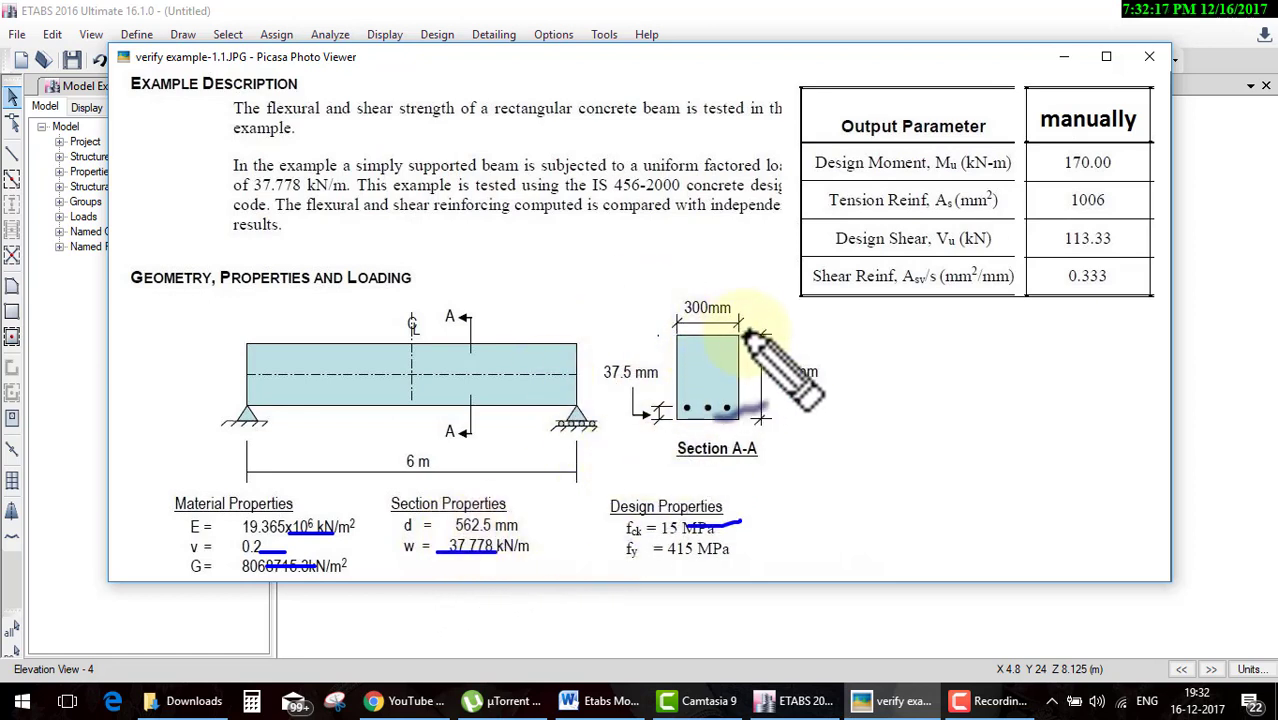
Sketch the 600 mm beam section, mark the 37.5 mm cover and fy 415 MPa, then return to ETABS.
{"action": "mouse_move", "coordinate": [806, 330]}
{"action": "left_mouse_down"}
{"action": "mouse_move", "coordinate": [864, 330]}
{"action": "mouse_move", "coordinate": [836, 410]}
{"action": "mouse_move", "coordinate": [862, 414]}
{"action": "left_mouse_up"}
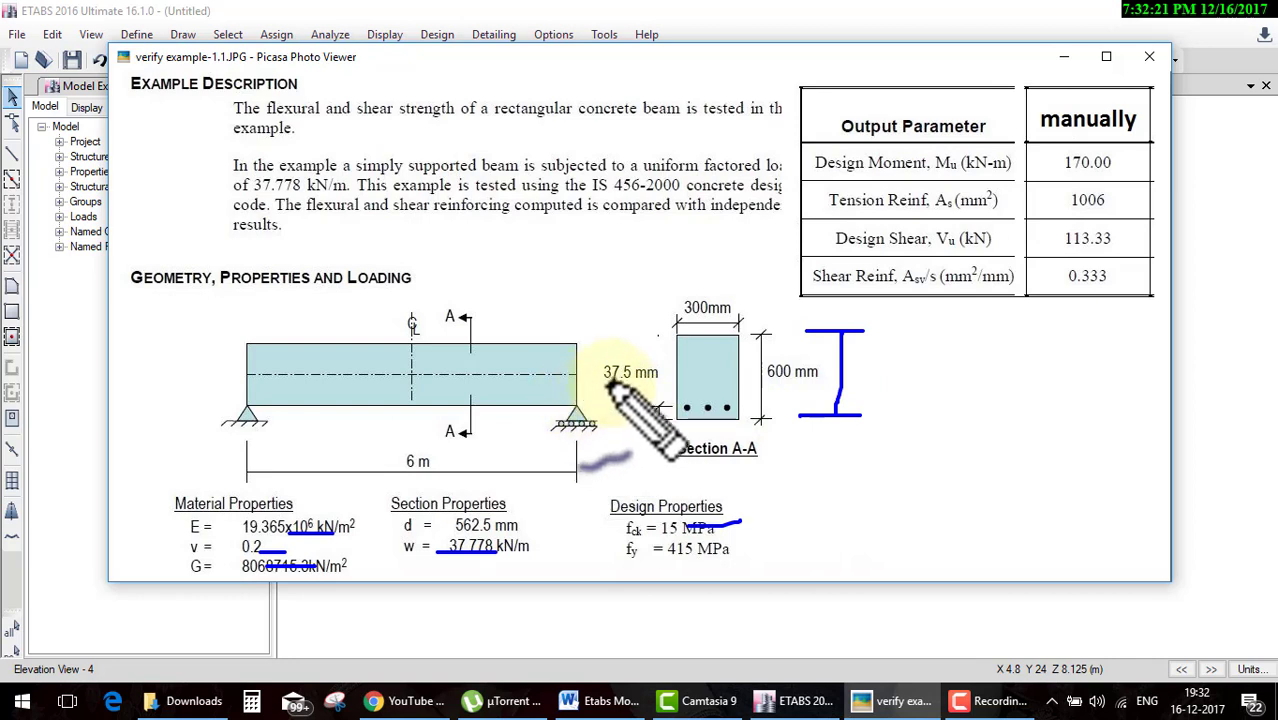
{"action": "mouse_move", "coordinate": [620, 348]}
{"action": "left_mouse_down"}
{"action": "mouse_move", "coordinate": [700, 378]}
{"action": "mouse_move", "coordinate": [662, 344]}
{"action": "left_mouse_up"}
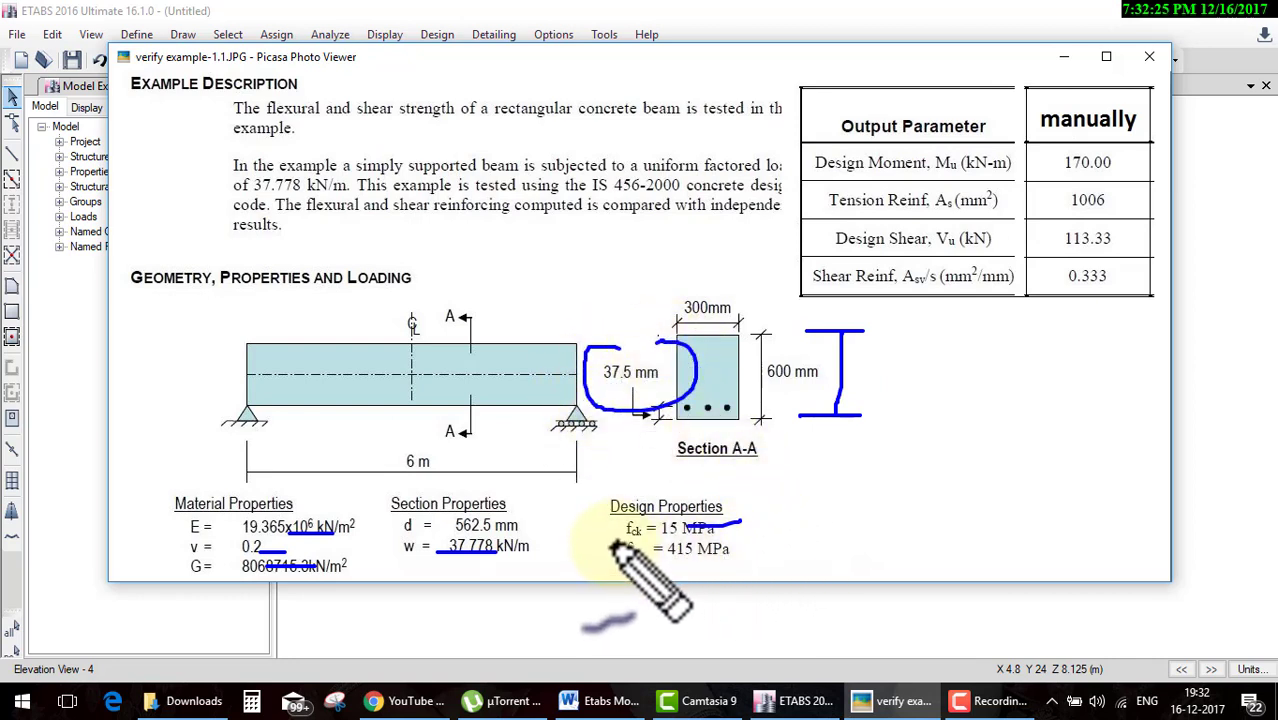
{"action": "mouse_move", "coordinate": [610, 538]}
{"action": "left_mouse_down"}
{"action": "mouse_move", "coordinate": [768, 529]}
{"action": "mouse_move", "coordinate": [772, 574]}
{"action": "mouse_move", "coordinate": [600, 535]}
{"action": "left_mouse_up"}
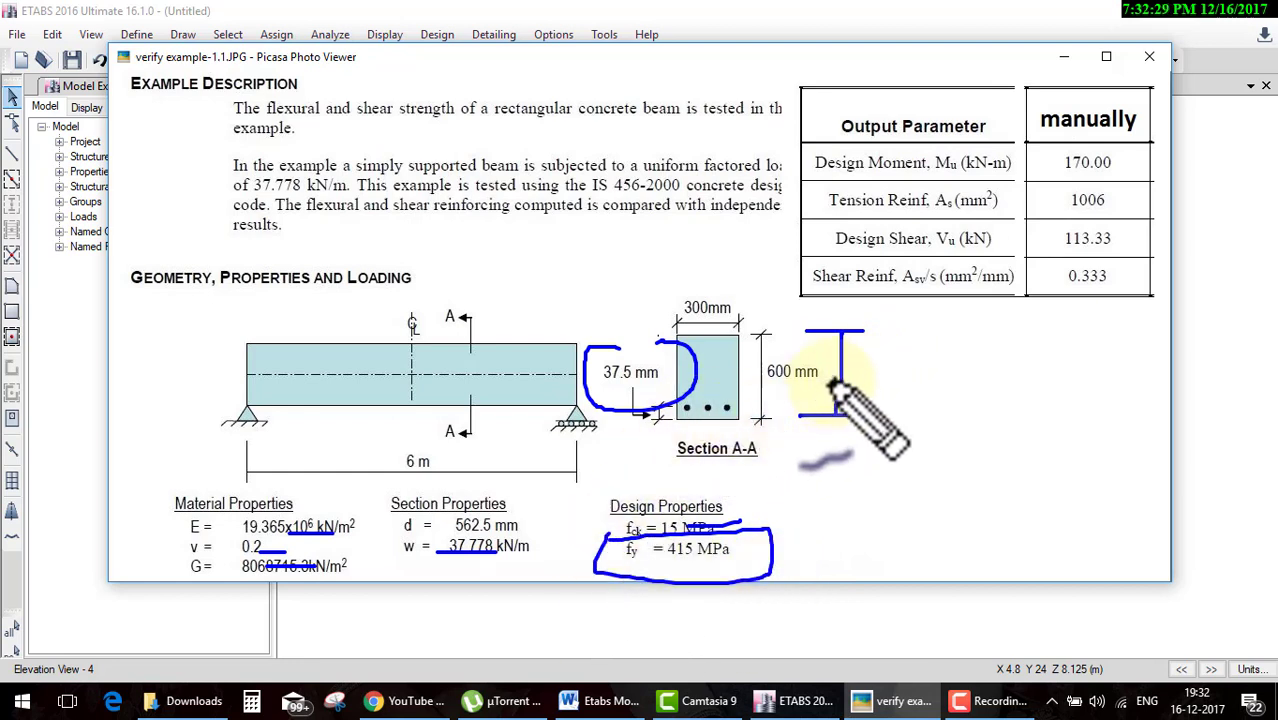
{"action": "left_click_drag", "start_coordinate": [838, 410], "coordinate": [906, 360]}
{"action": "left_click_drag", "start_coordinate": [740, 569], "coordinate": [676, 571]}
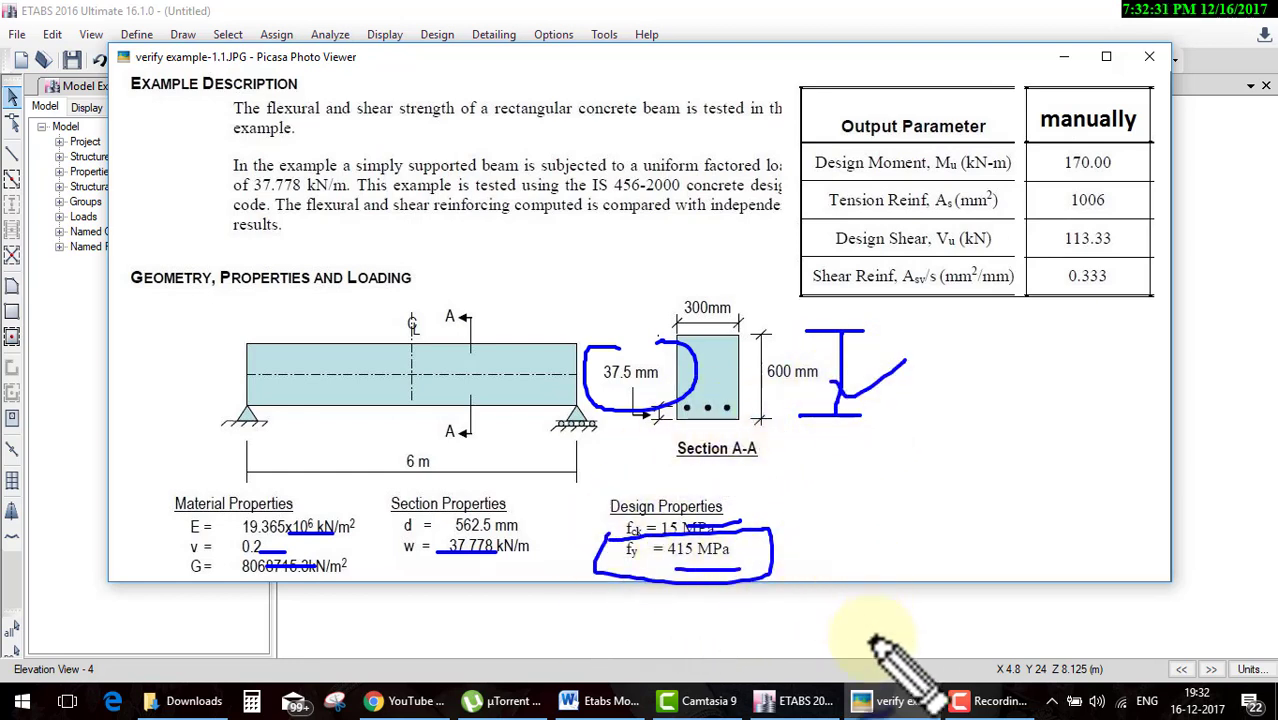
{"action": "left_click", "coordinate": [812, 700]}
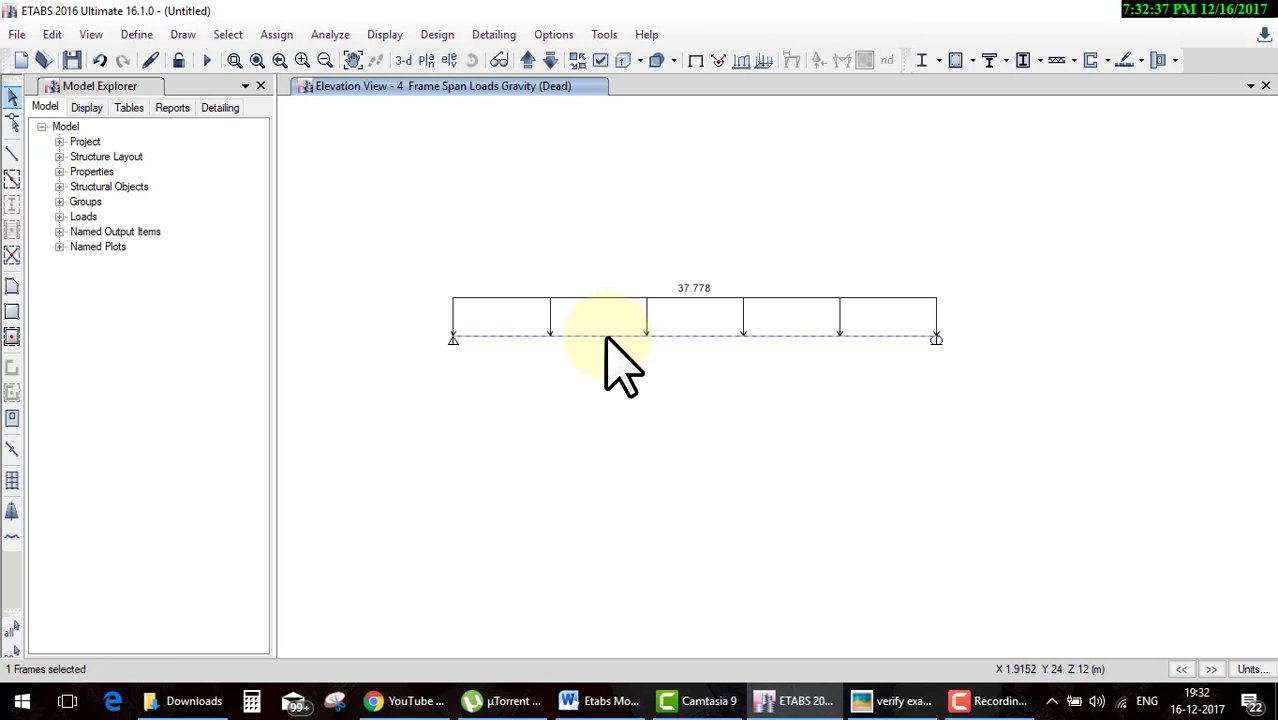
{"action": "left_click", "coordinate": [143, 36]}
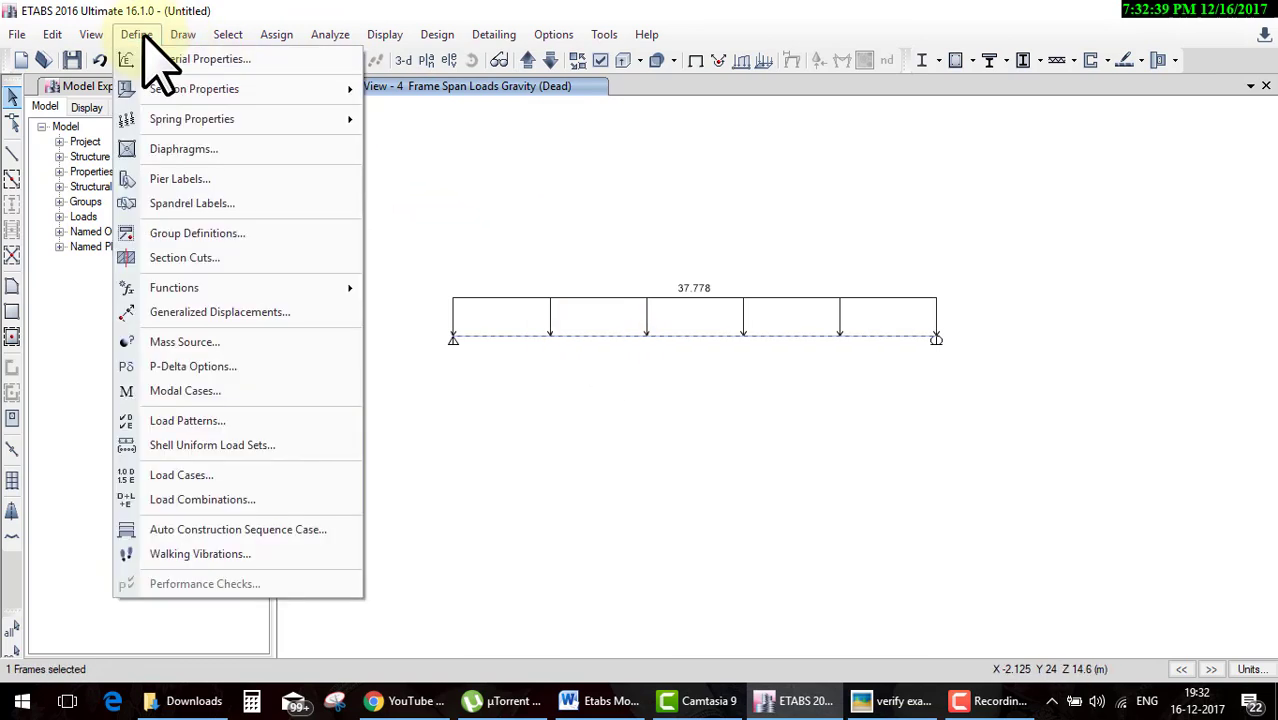
{"action": "mouse_move", "coordinate": [194, 89]}
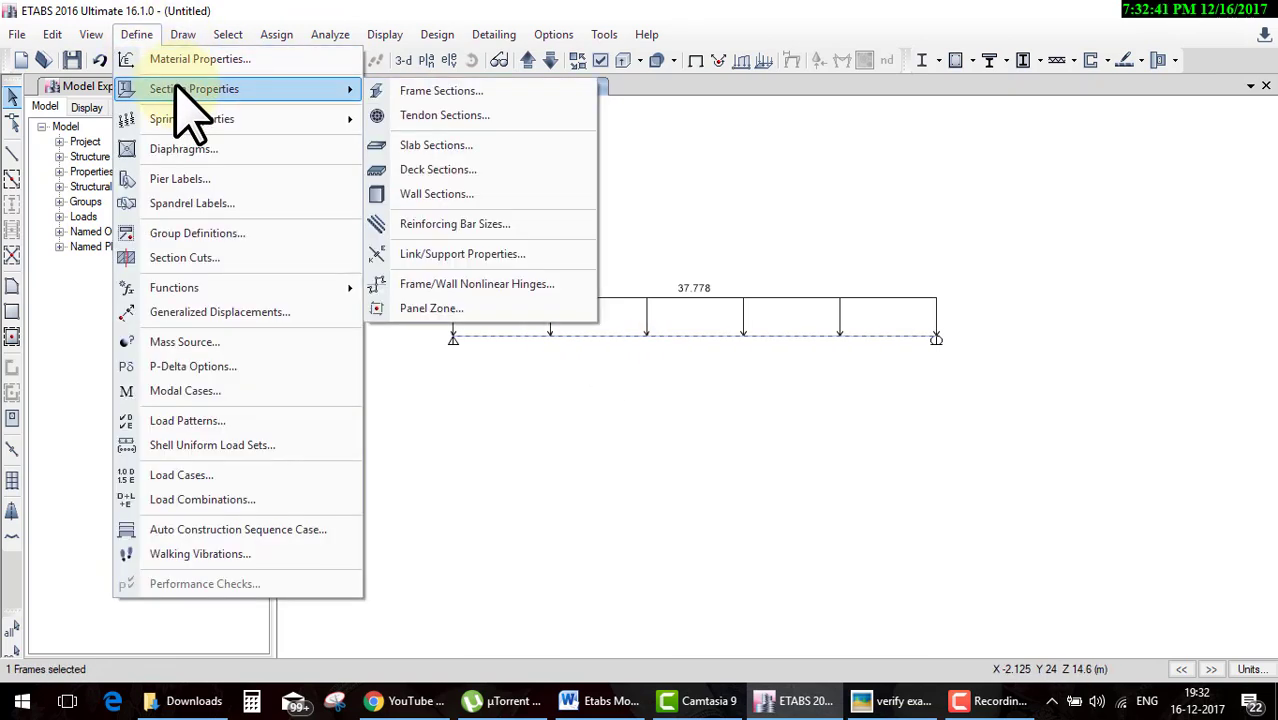
Open the M15 600 × 300 mm beam section's properties, leaving its stiffness modifiers at 1.
{"action": "left_click", "coordinate": [436, 93]}
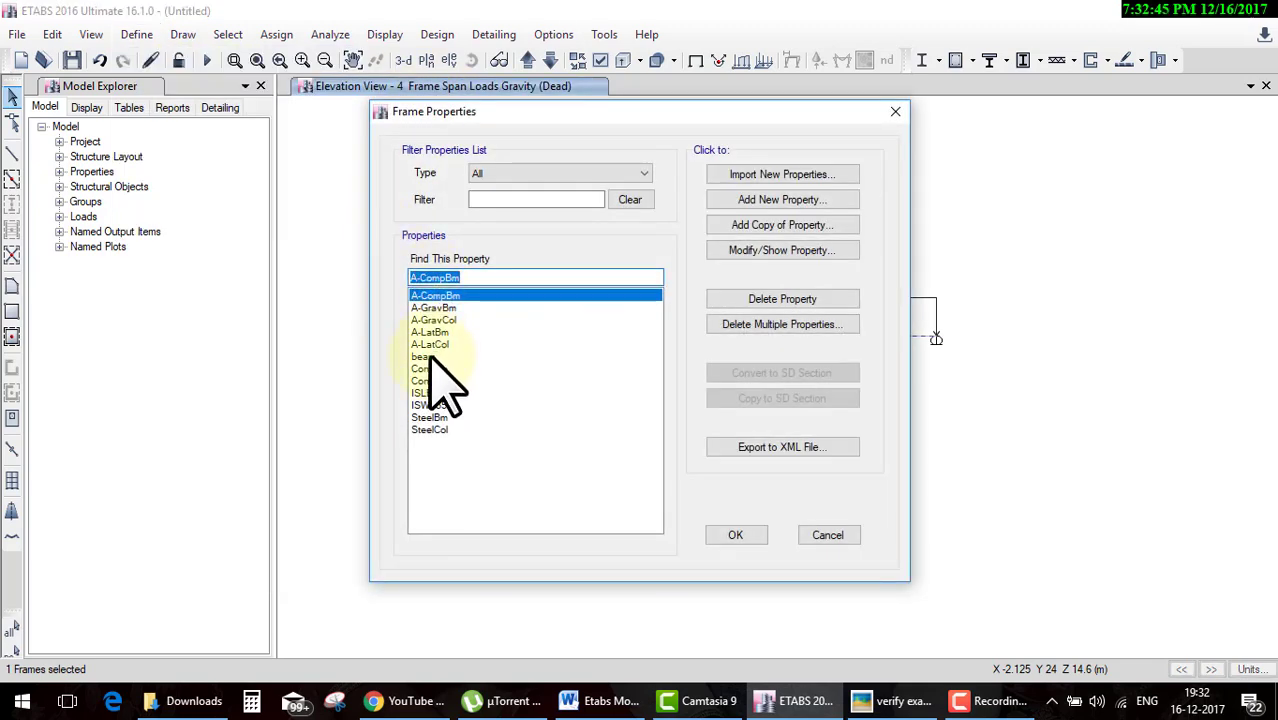
{"action": "left_click", "coordinate": [432, 357]}
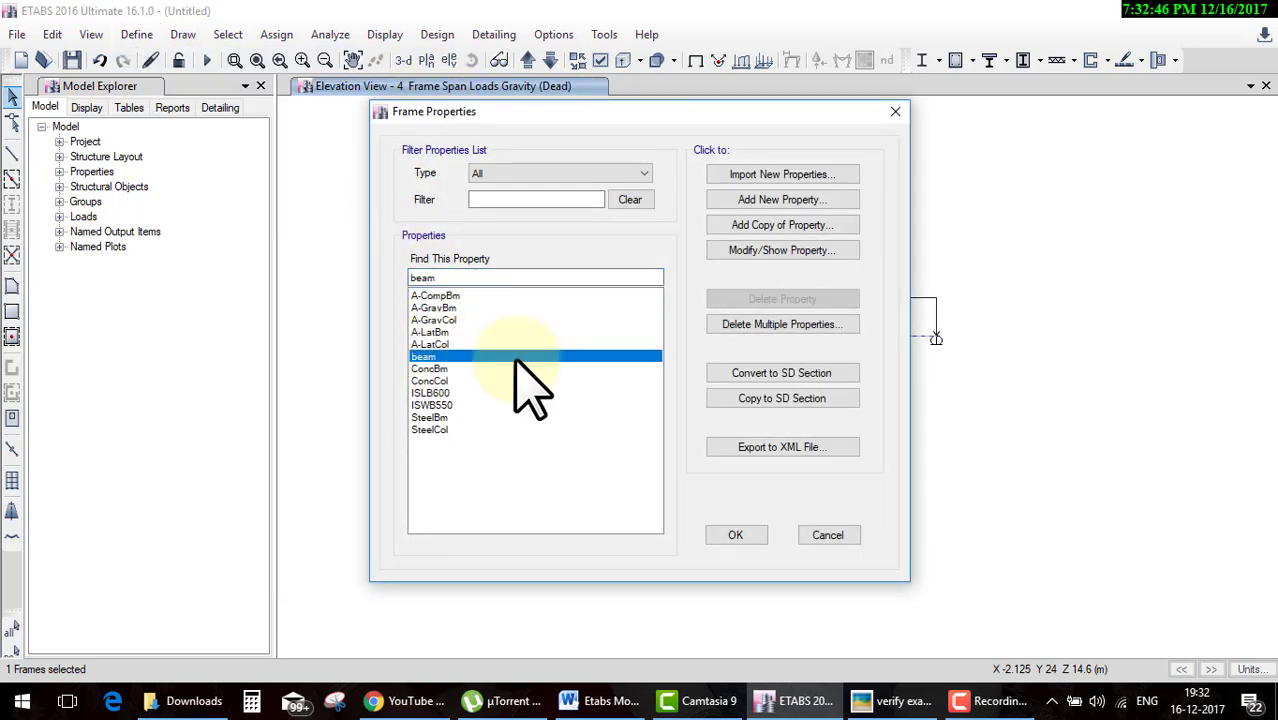
{"action": "double_click", "coordinate": [437, 358]}
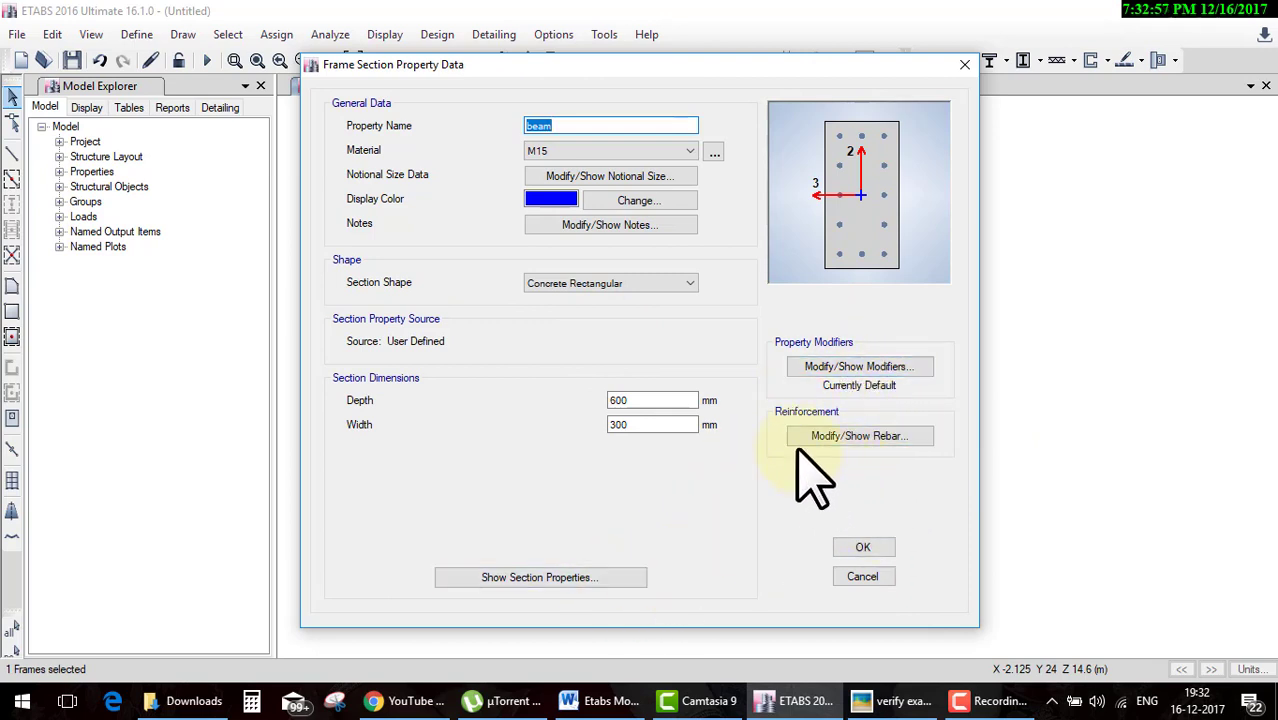
{"action": "left_click", "coordinate": [836, 367]}
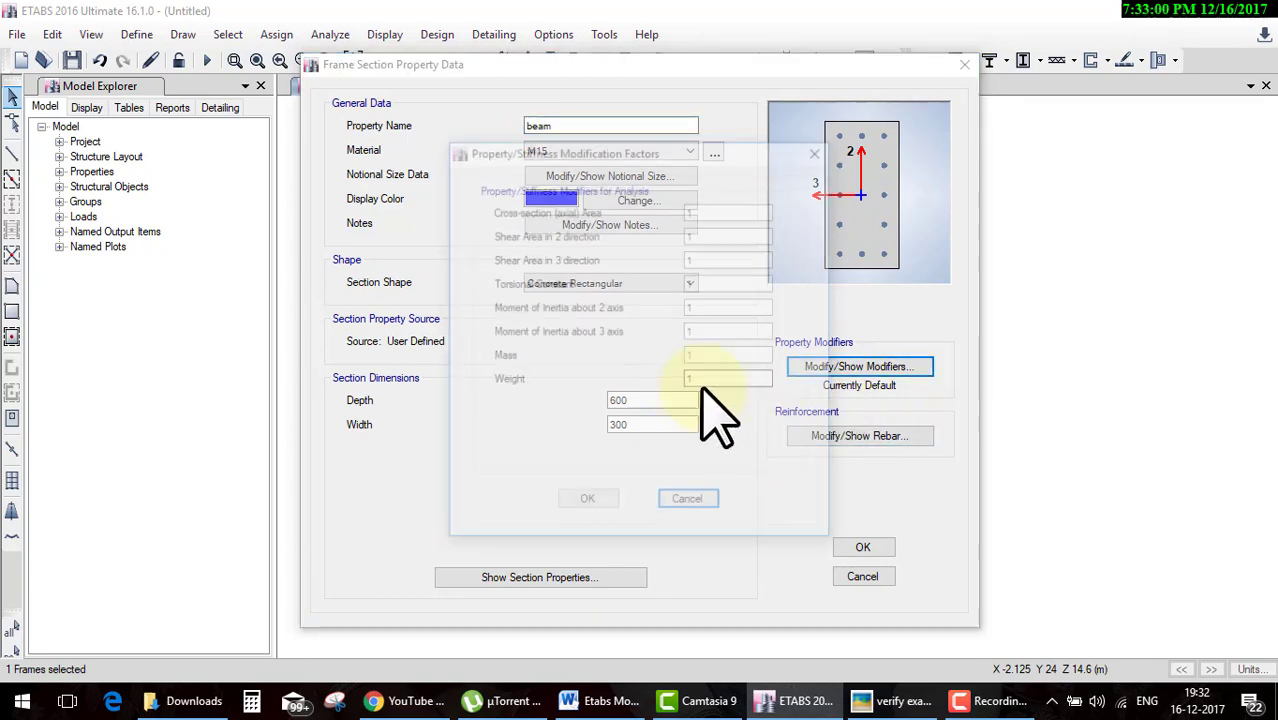
{"action": "left_click", "coordinate": [697, 514]}
{"action": "left_click", "coordinate": [858, 437]}
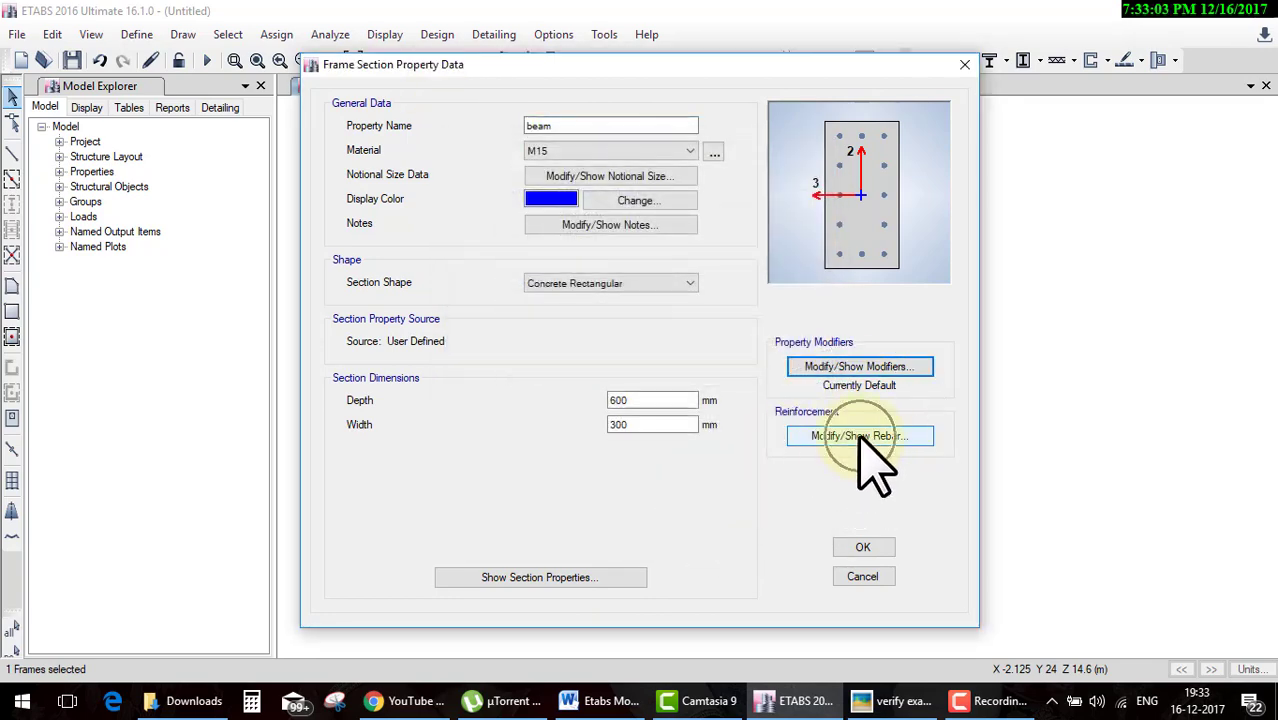
Set the beam section's rebar design type to M3 beam design, then bring up the reference example.
{"action": "left_click", "coordinate": [860, 437]}
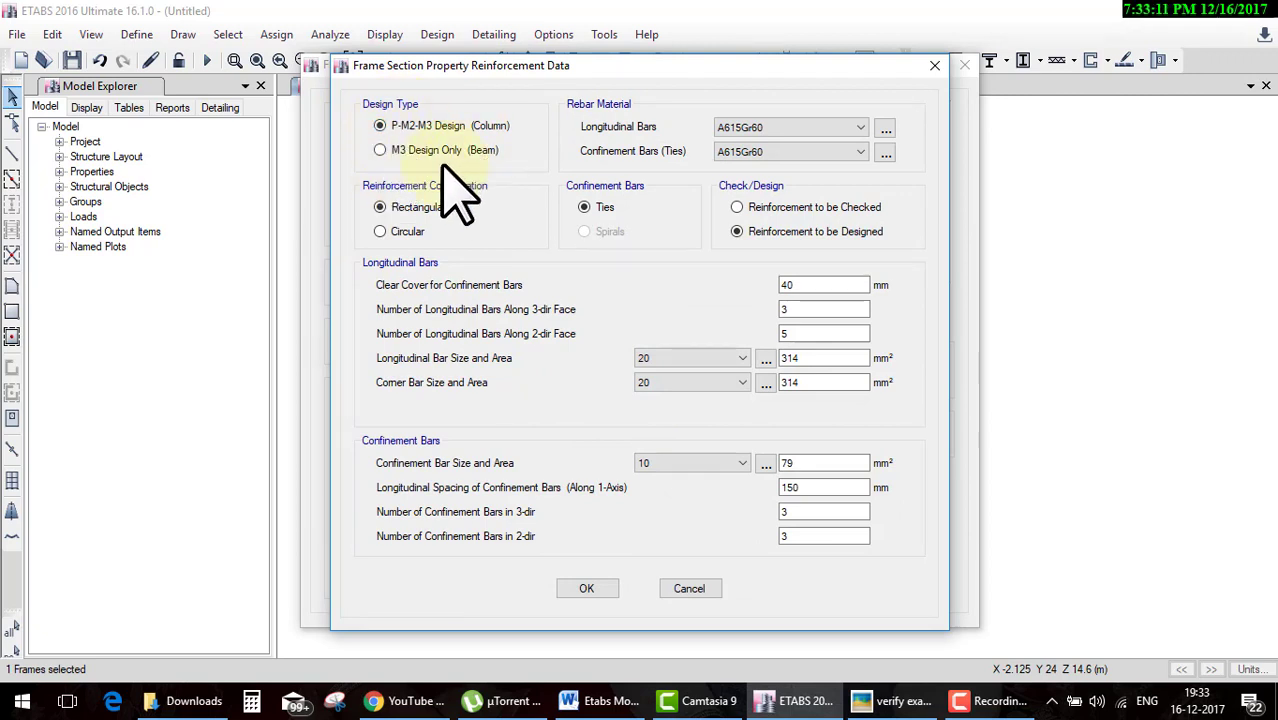
{"action": "left_click", "coordinate": [381, 150]}
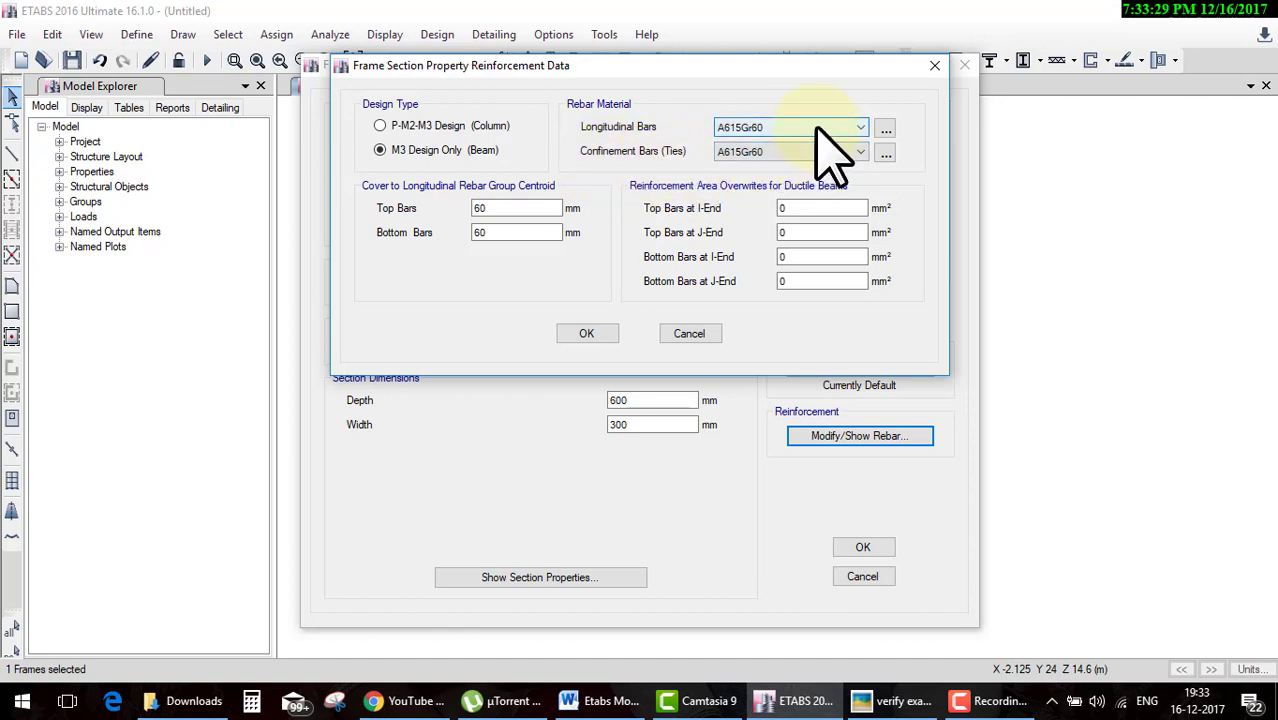
{"action": "left_click", "coordinate": [893, 700]}
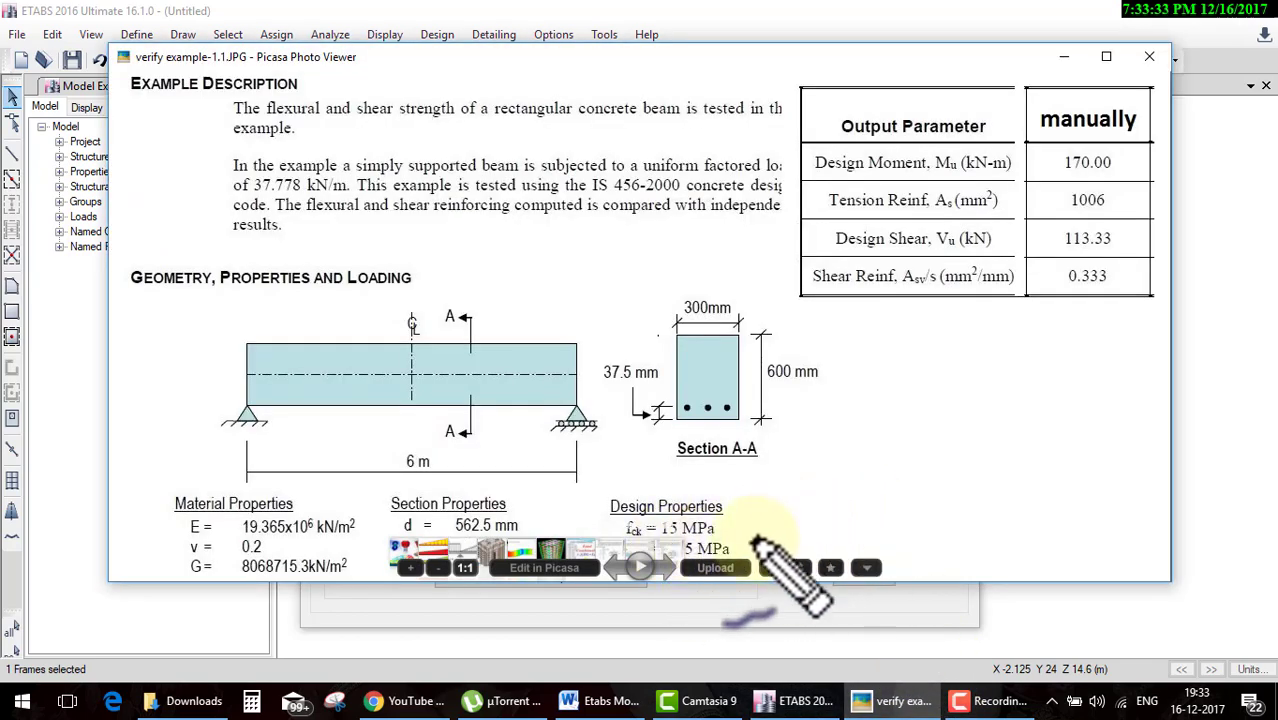
Clear the earlier ink, underline fy = 415 MPa on the example, and return to ETABS.
{"action": "left_click_drag", "start_coordinate": [722, 624], "coordinate": [776, 607]}
{"action": "left_click_drag", "start_coordinate": [733, 551], "coordinate": [757, 541]}
{"action": "key", "text": "e"}
{"action": "key", "text": "Escape"}
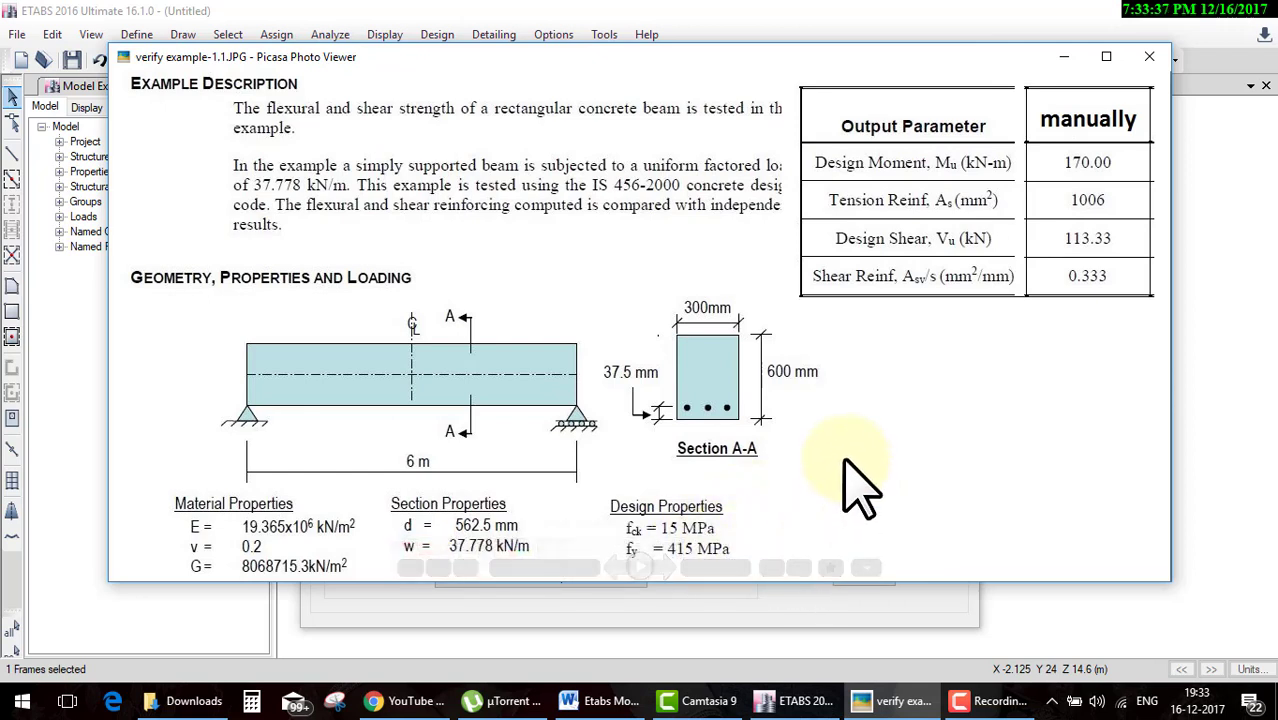
{"action": "left_click_drag", "start_coordinate": [700, 509], "coordinate": [755, 495]}
{"action": "left_click_drag", "start_coordinate": [617, 563], "coordinate": [728, 563]}
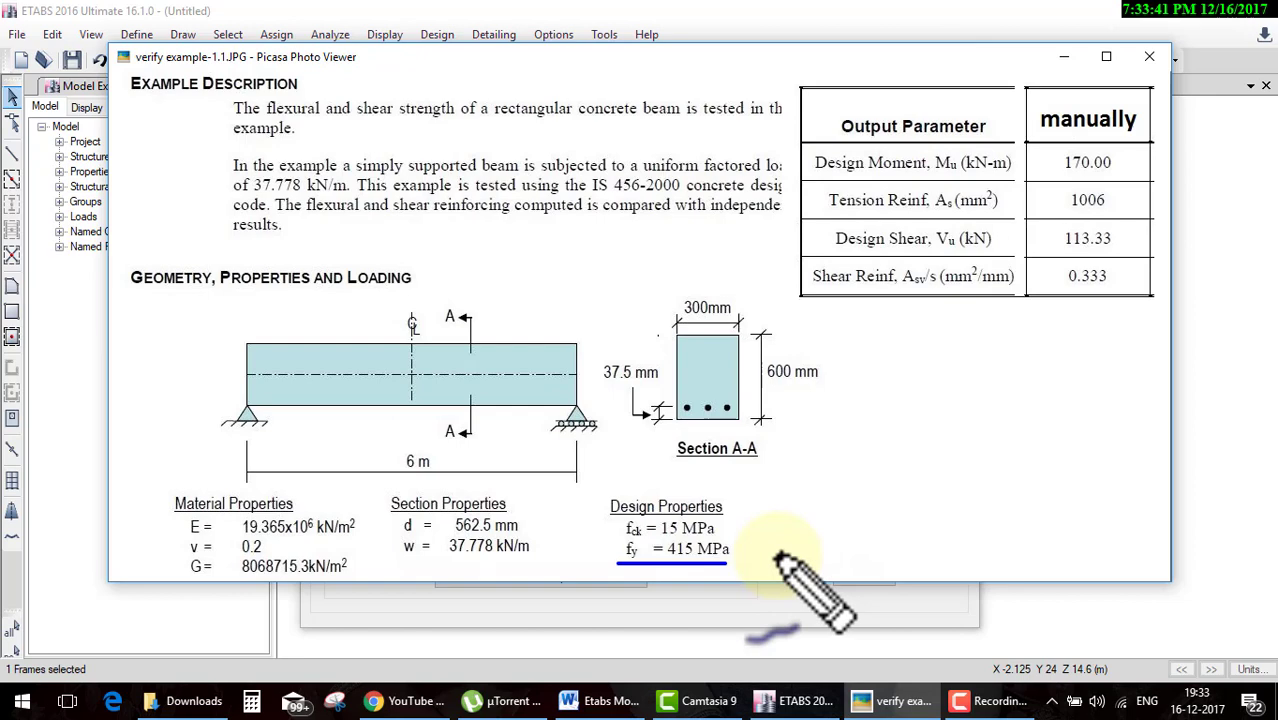
{"action": "left_click", "coordinate": [797, 700]}
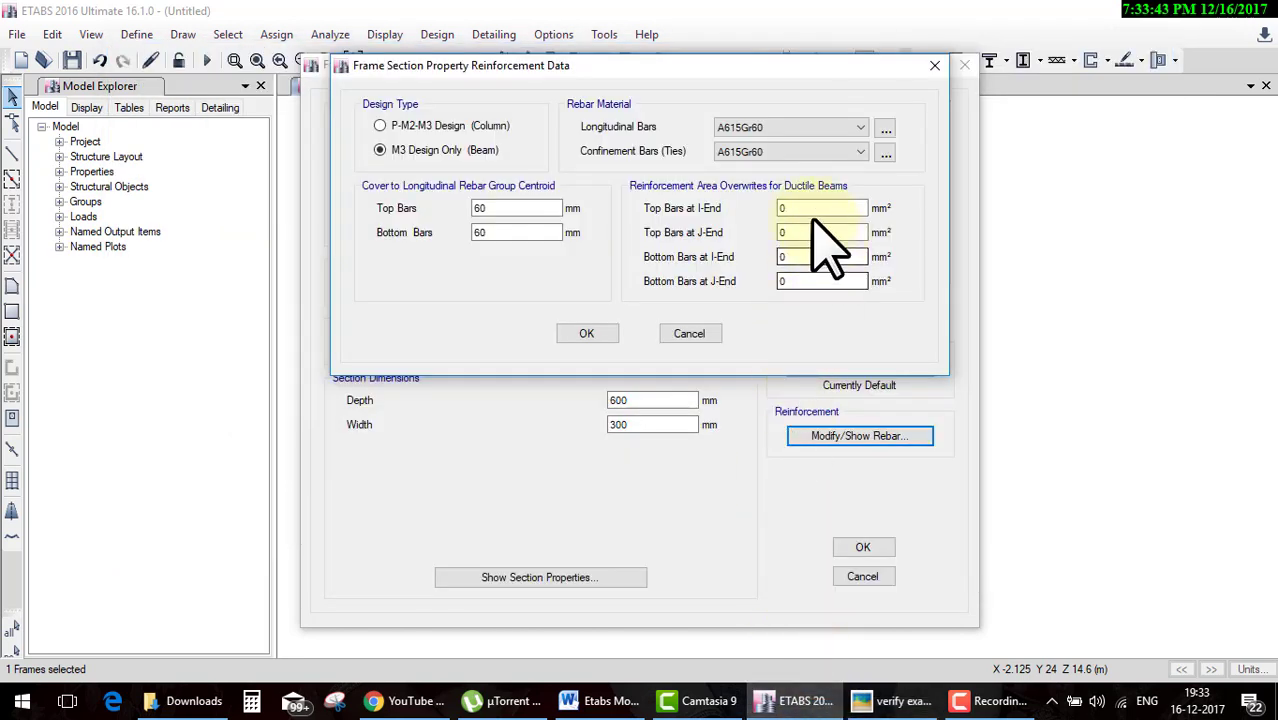
Open the defined materials list from the reinforcement dialog and start adding a new material.
{"action": "left_click", "coordinate": [830, 130]}
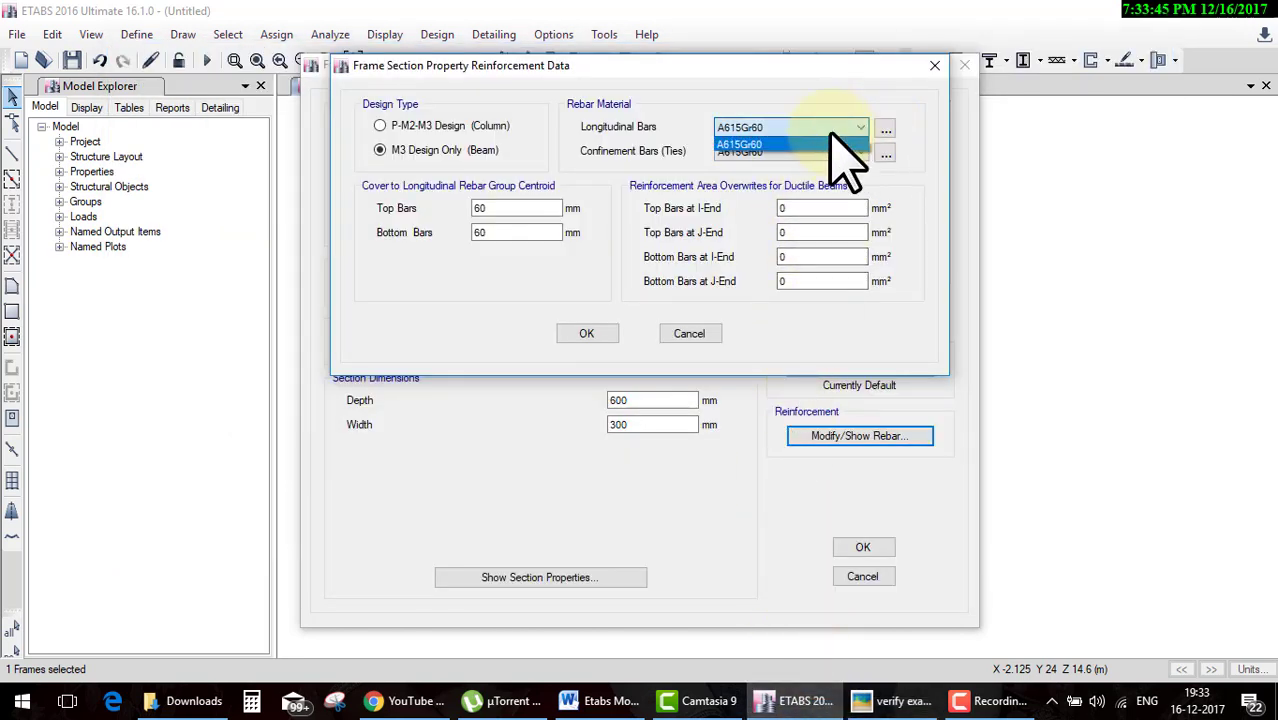
{"action": "left_click", "coordinate": [820, 132]}
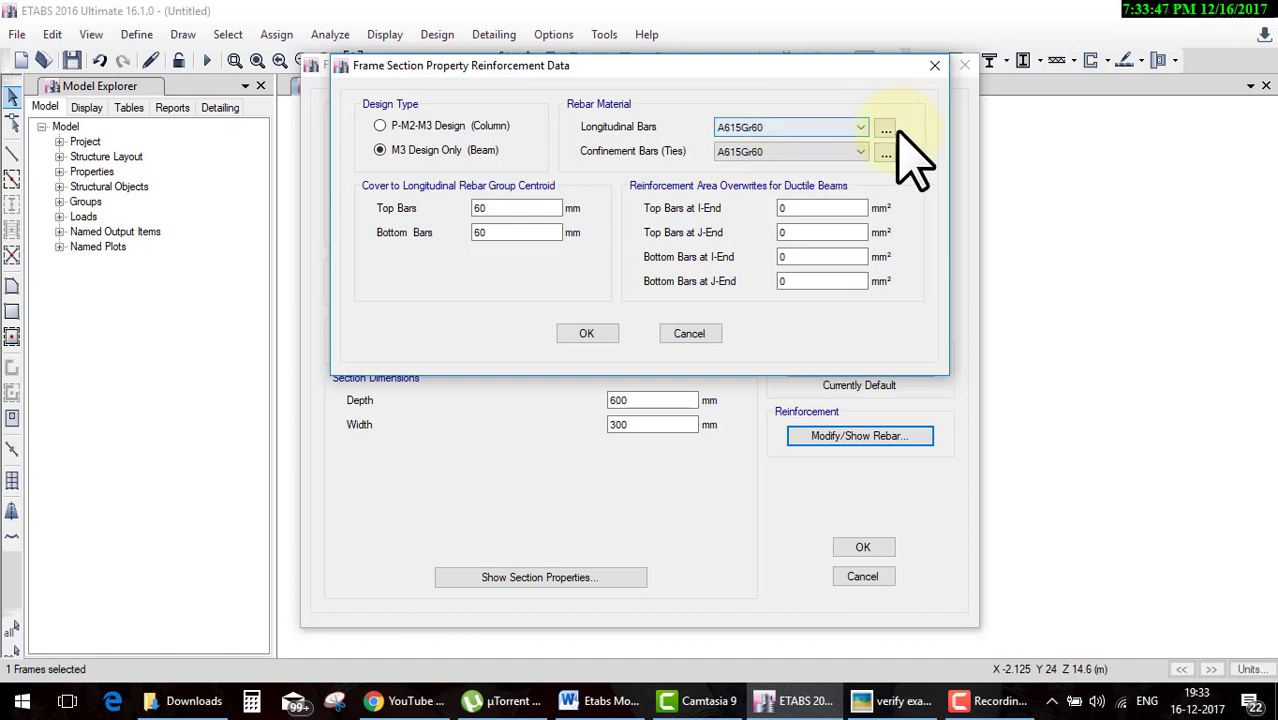
{"action": "left_click", "coordinate": [885, 128]}
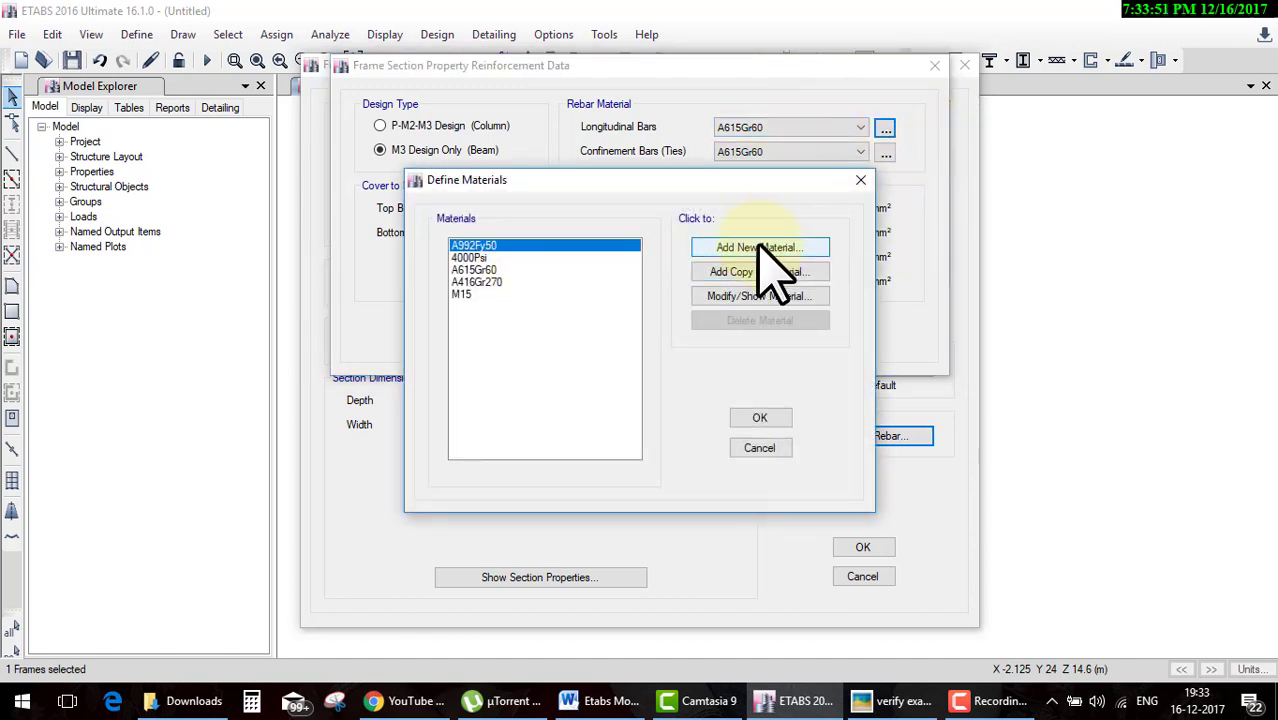
{"action": "left_click", "coordinate": [460, 294]}
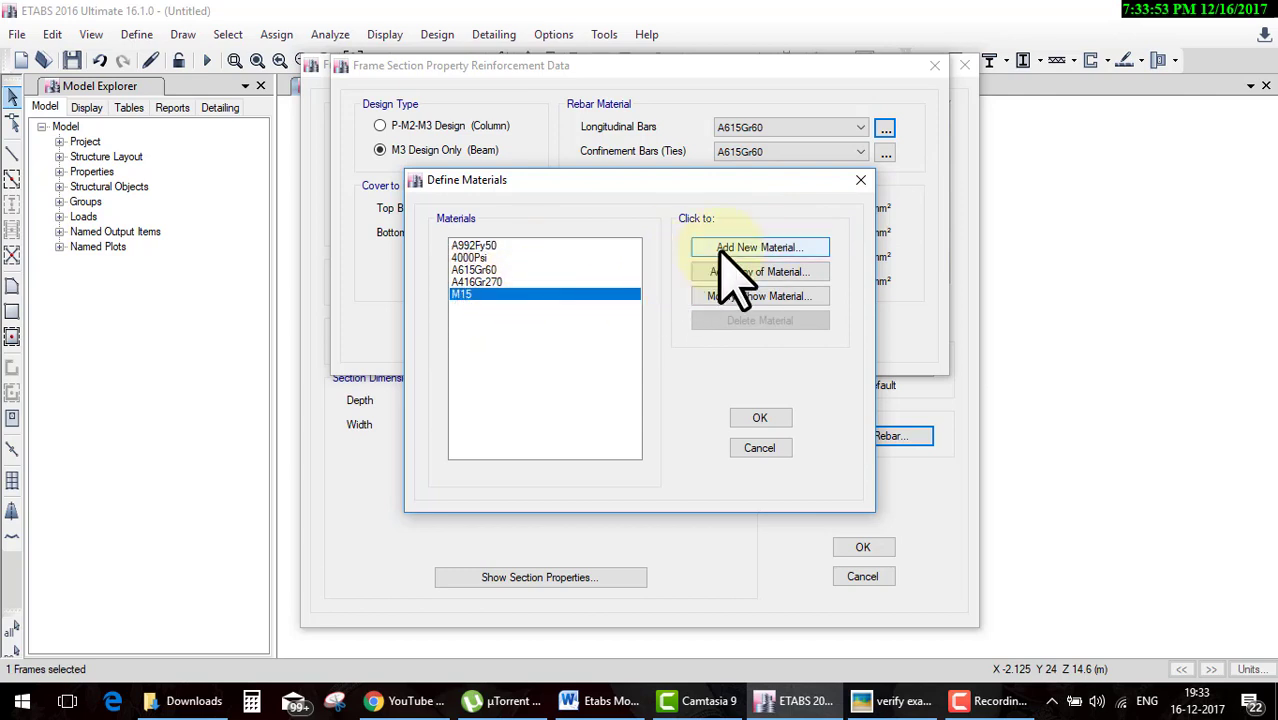
{"action": "left_click", "coordinate": [722, 250]}
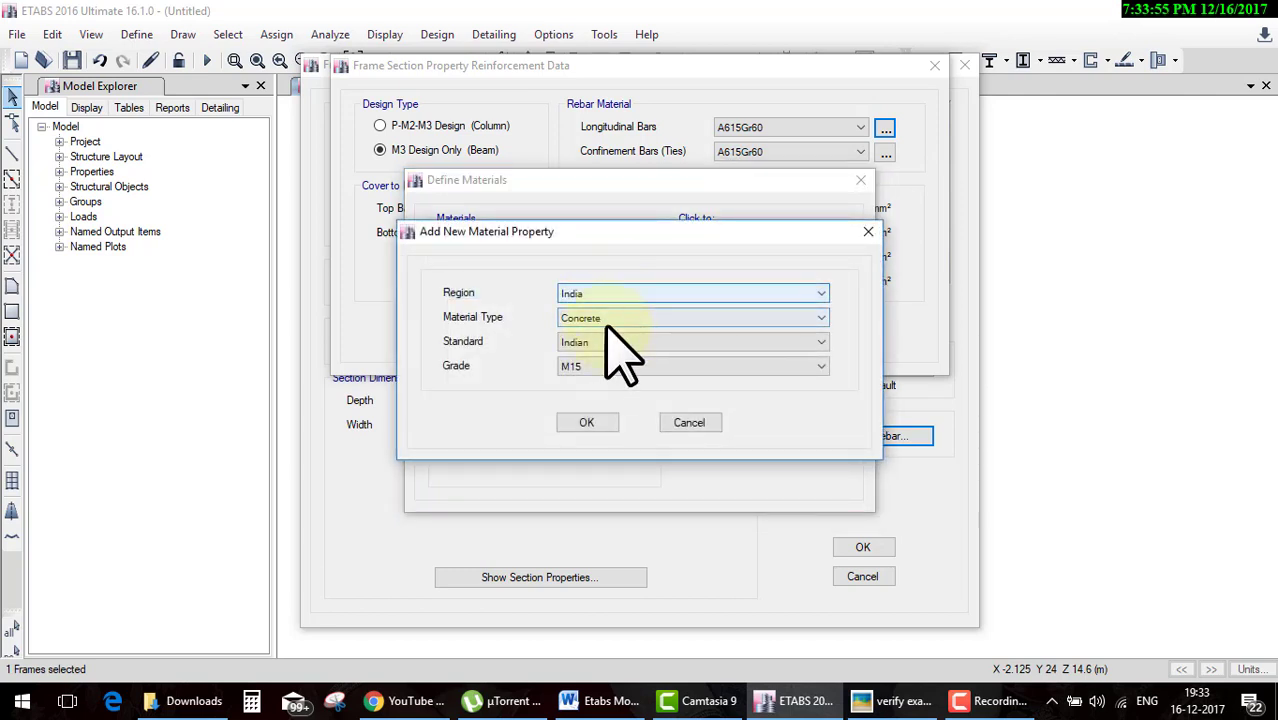
{"action": "left_click", "coordinate": [608, 343]}
Create rebar material fy415 as Indian HYSD Grade 415 and accept it.
{"action": "left_click", "coordinate": [612, 346]}
{"action": "left_click", "coordinate": [622, 318]}
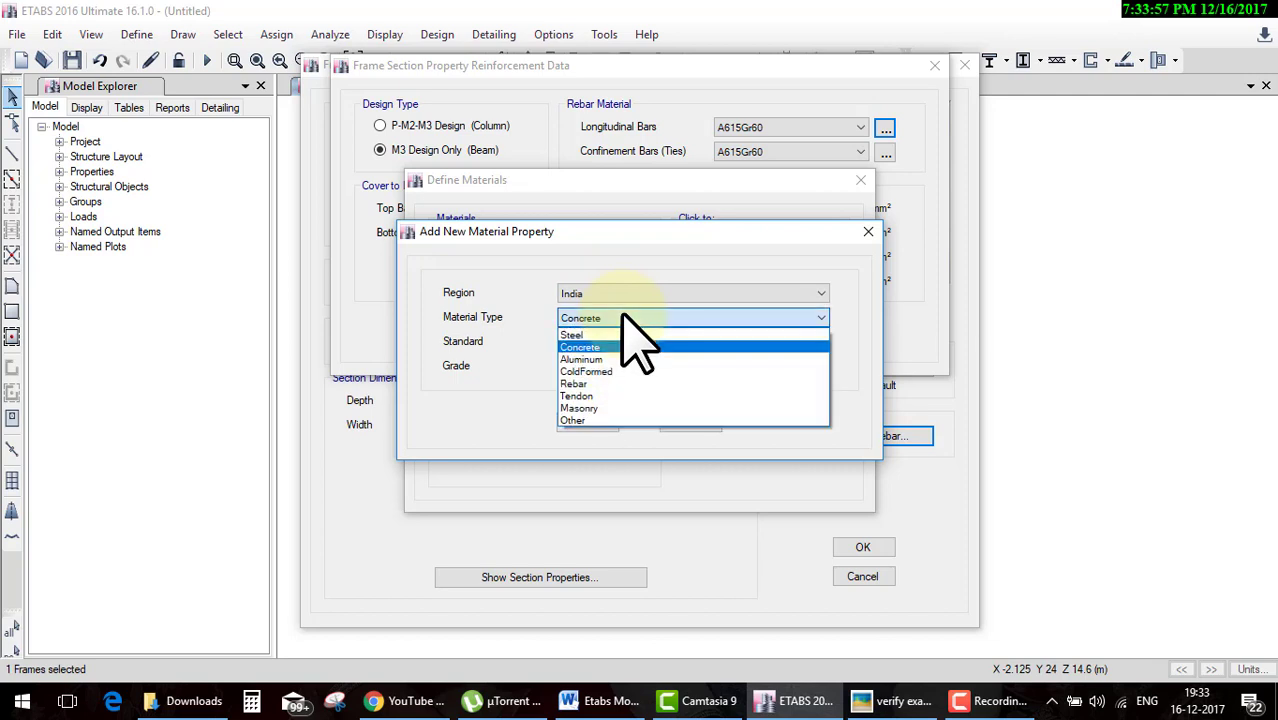
{"action": "left_click", "coordinate": [596, 384]}
{"action": "left_click", "coordinate": [640, 320]}
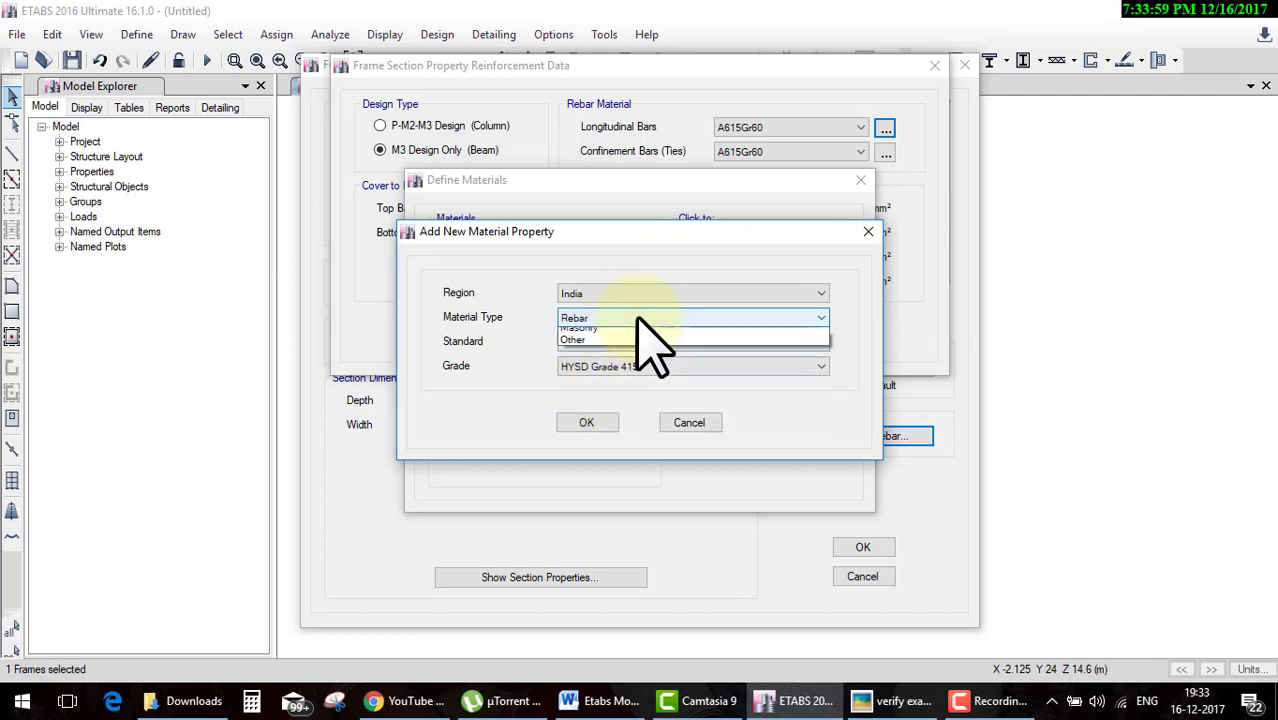
{"action": "left_click", "coordinate": [583, 386]}
{"action": "left_click", "coordinate": [594, 372]}
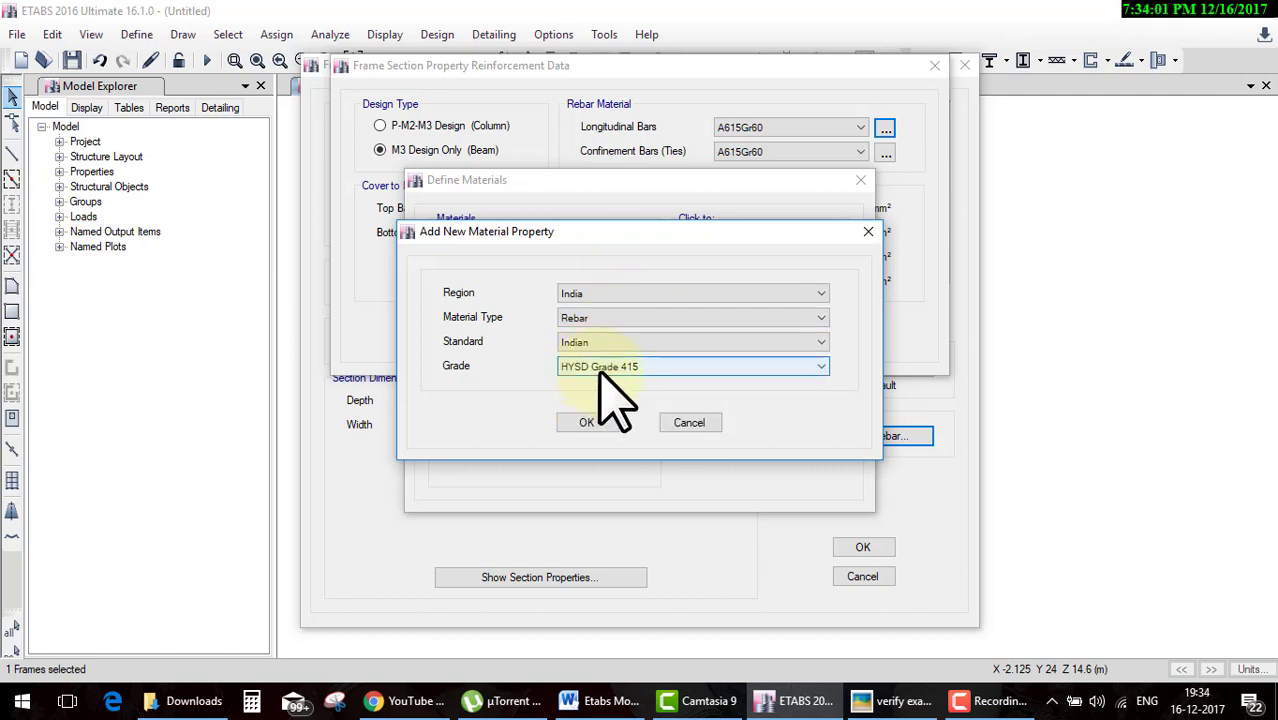
{"action": "left_click", "coordinate": [600, 370]}
{"action": "left_click", "coordinate": [577, 378]}
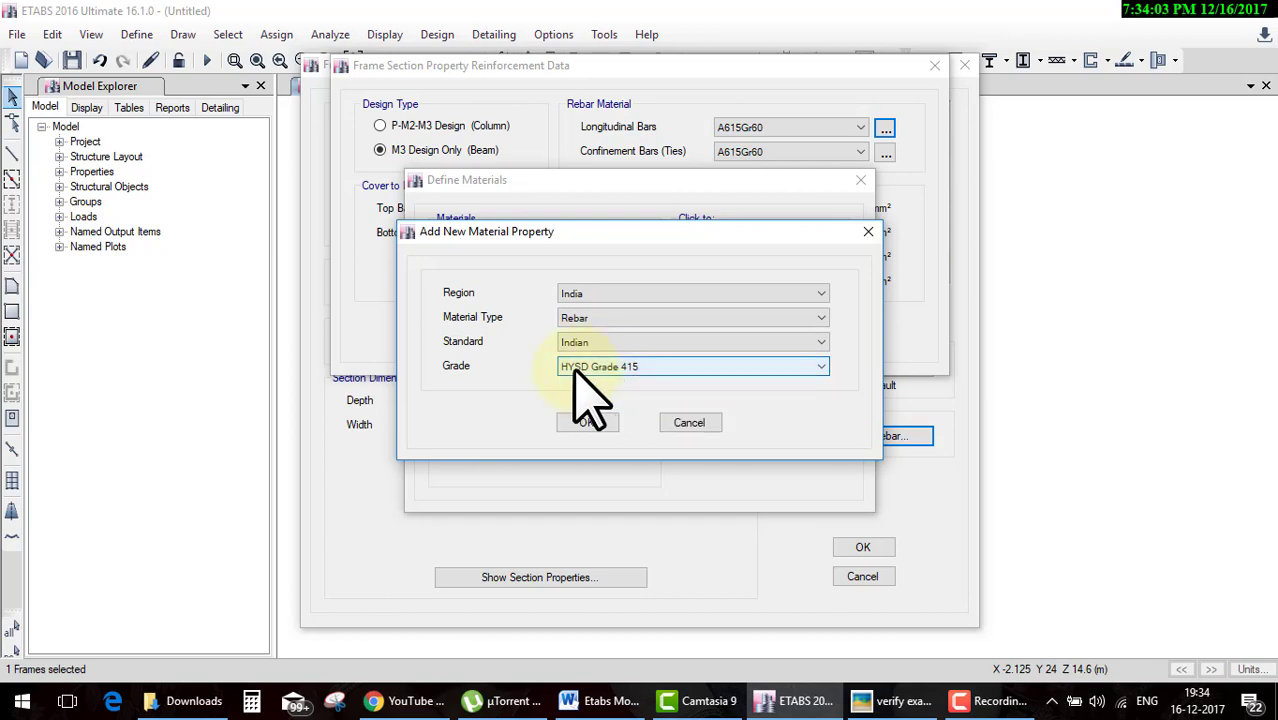
{"action": "left_click", "coordinate": [586, 422]}
{"action": "type", "text": "fy415"}
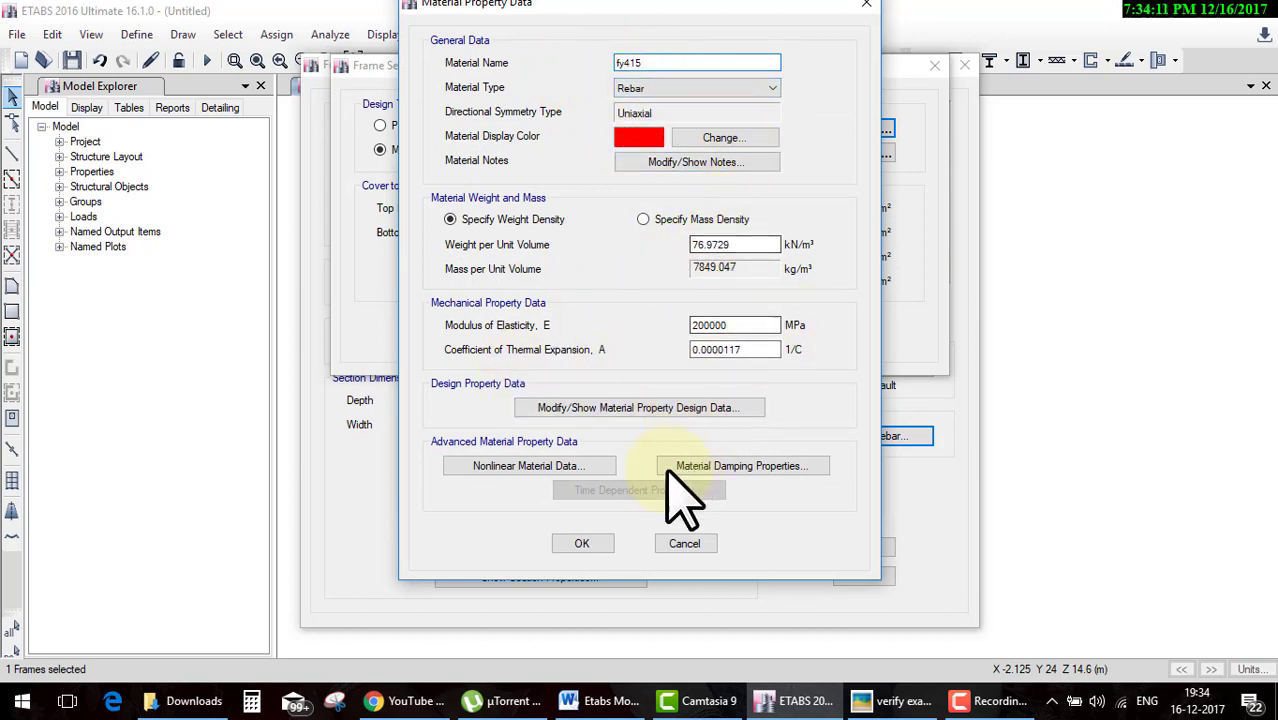
{"action": "left_click", "coordinate": [580, 545]}
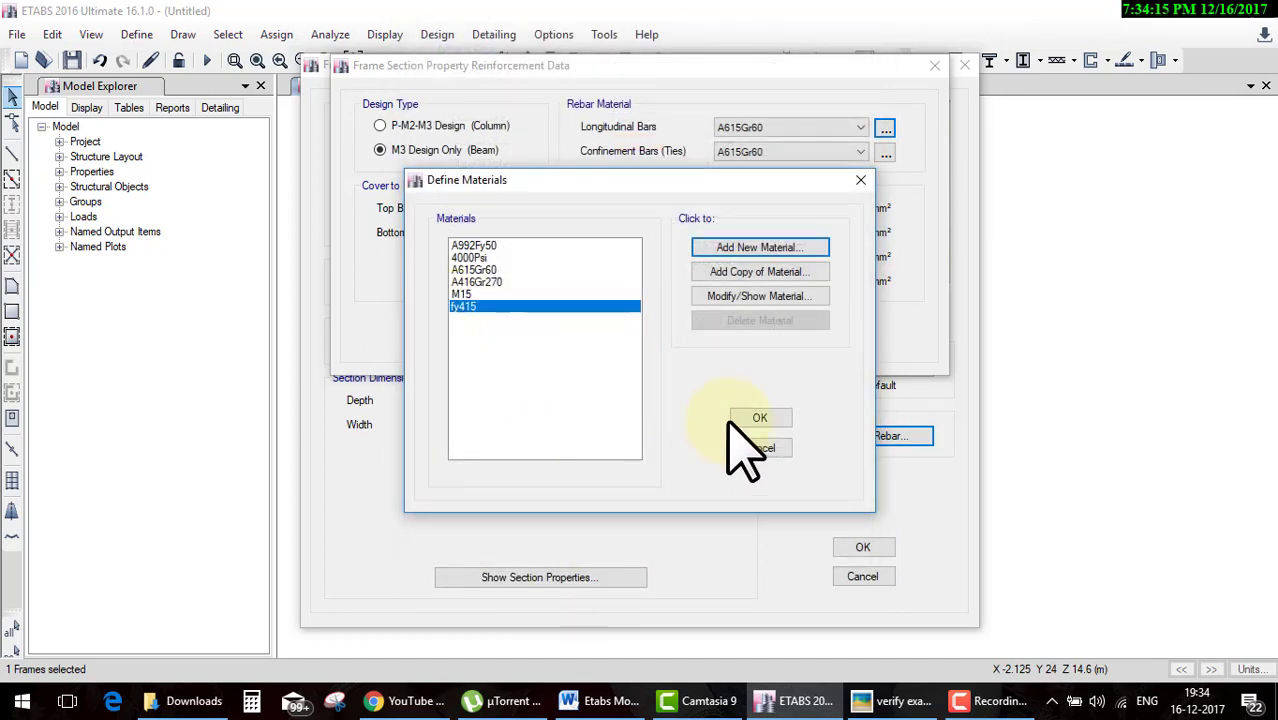
{"action": "left_click", "coordinate": [760, 417]}
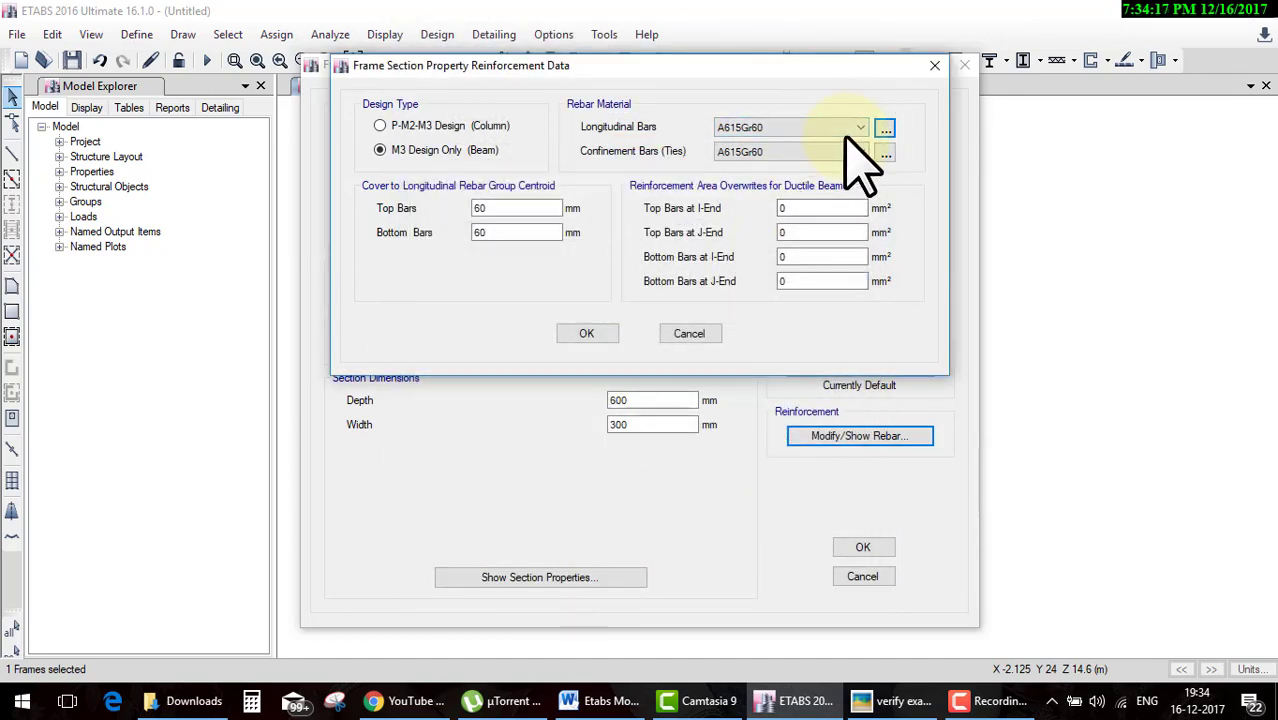
Use fy415 for both the longitudinal and confinement bars.
{"action": "left_click", "coordinate": [845, 128]}
{"action": "left_click", "coordinate": [750, 202]}
{"action": "left_click", "coordinate": [825, 152]}
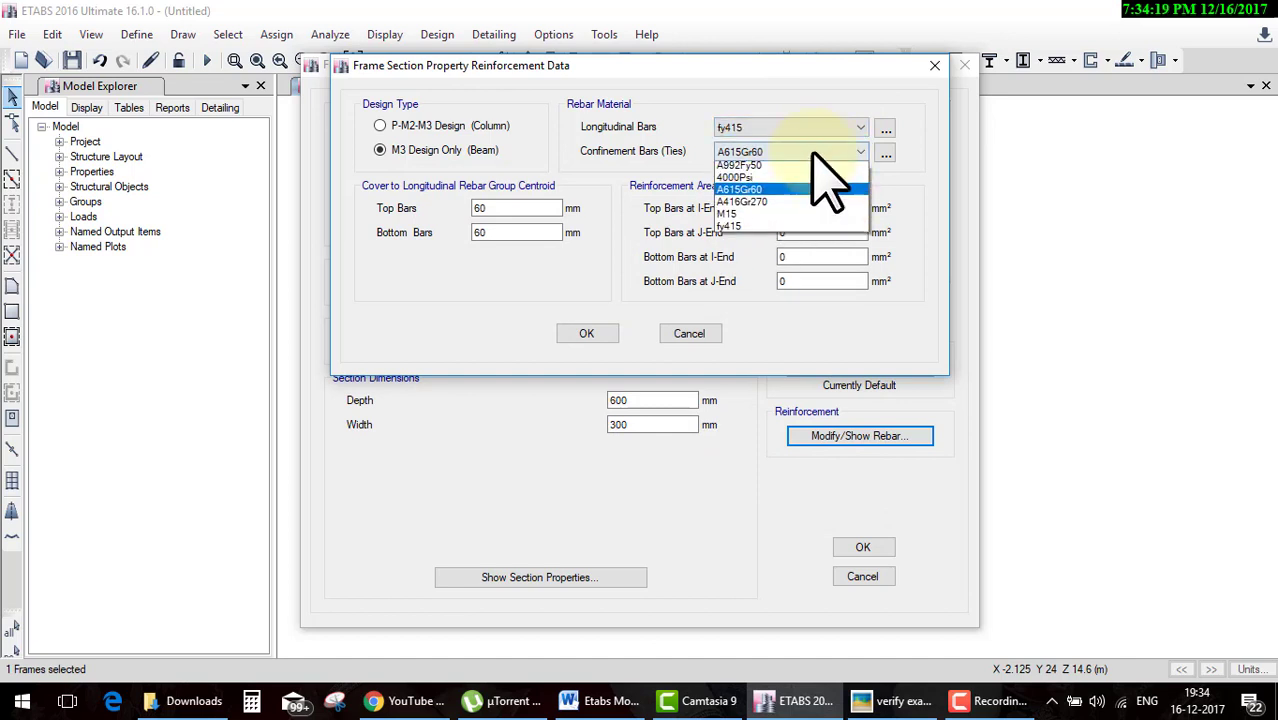
{"action": "left_click", "coordinate": [745, 225]}
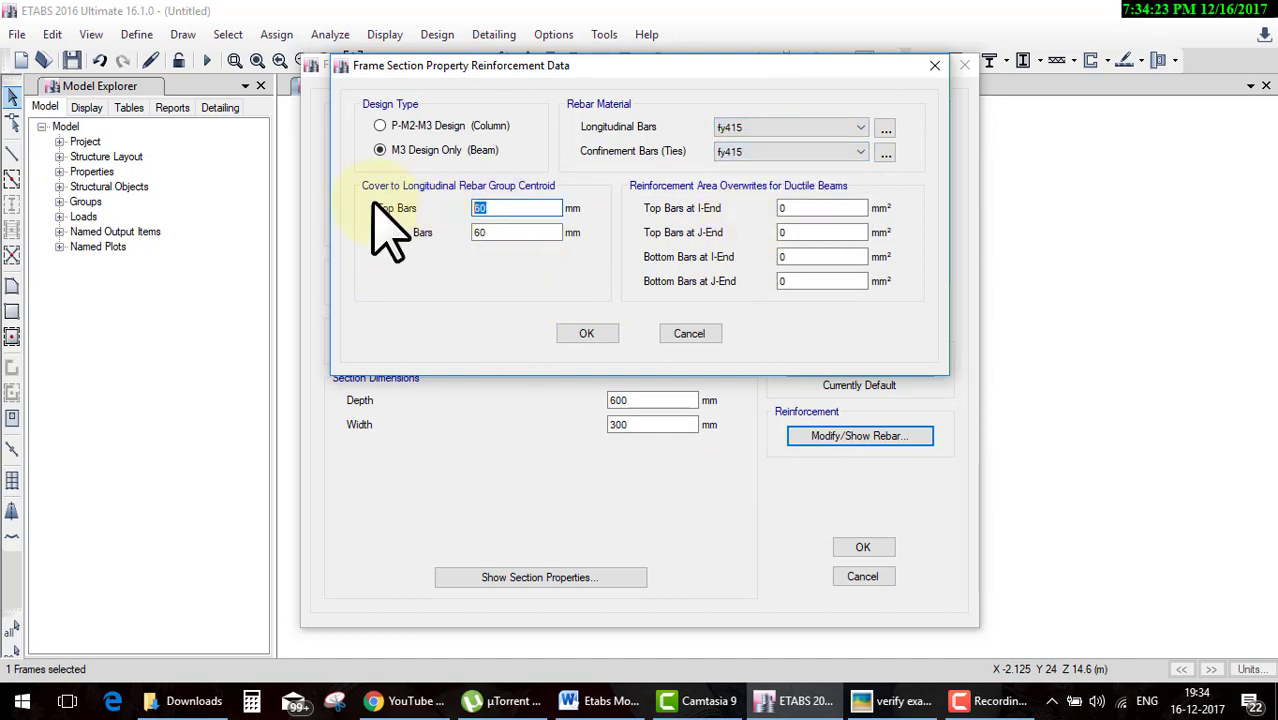
{"action": "left_click", "coordinate": [517, 208]}
{"action": "type", "text": "0"}
Check the 37.5 mm cover on the reference, set 37.5 mm bottom cover, and confirm the section.
{"action": "left_click", "coordinate": [893, 700]}
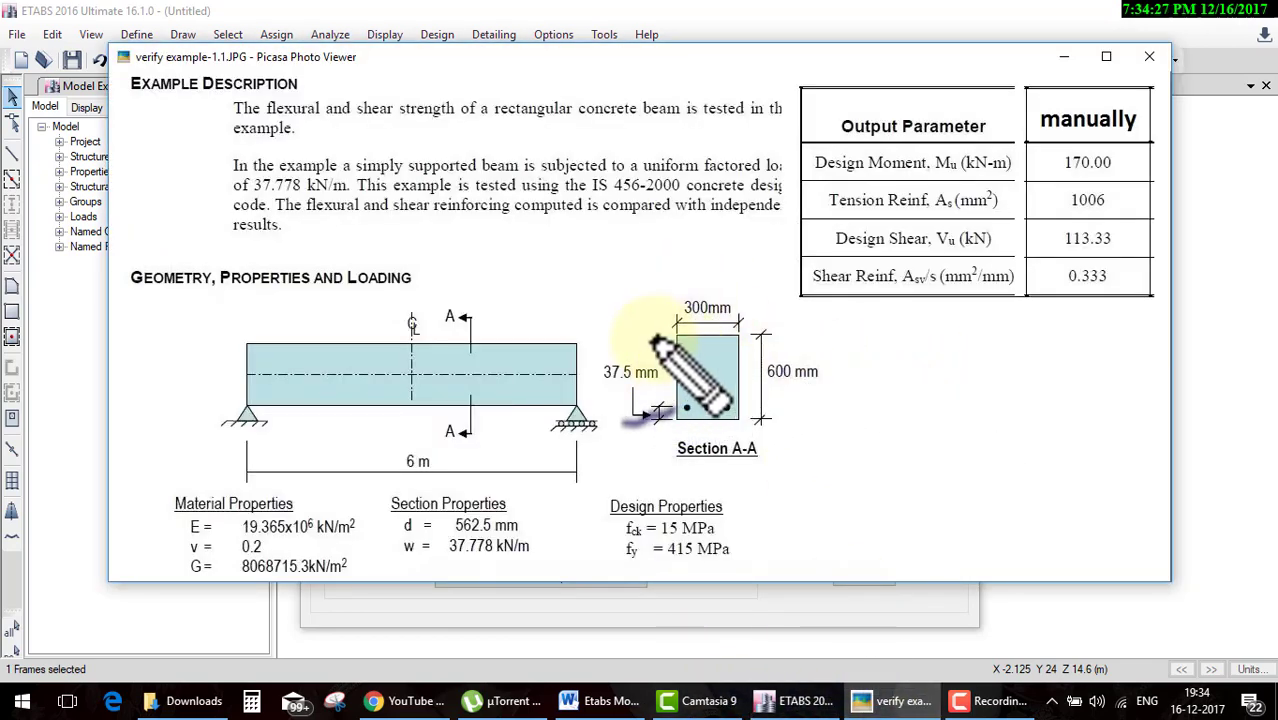
{"action": "left_click_drag", "start_coordinate": [662, 412], "coordinate": [659, 397]}
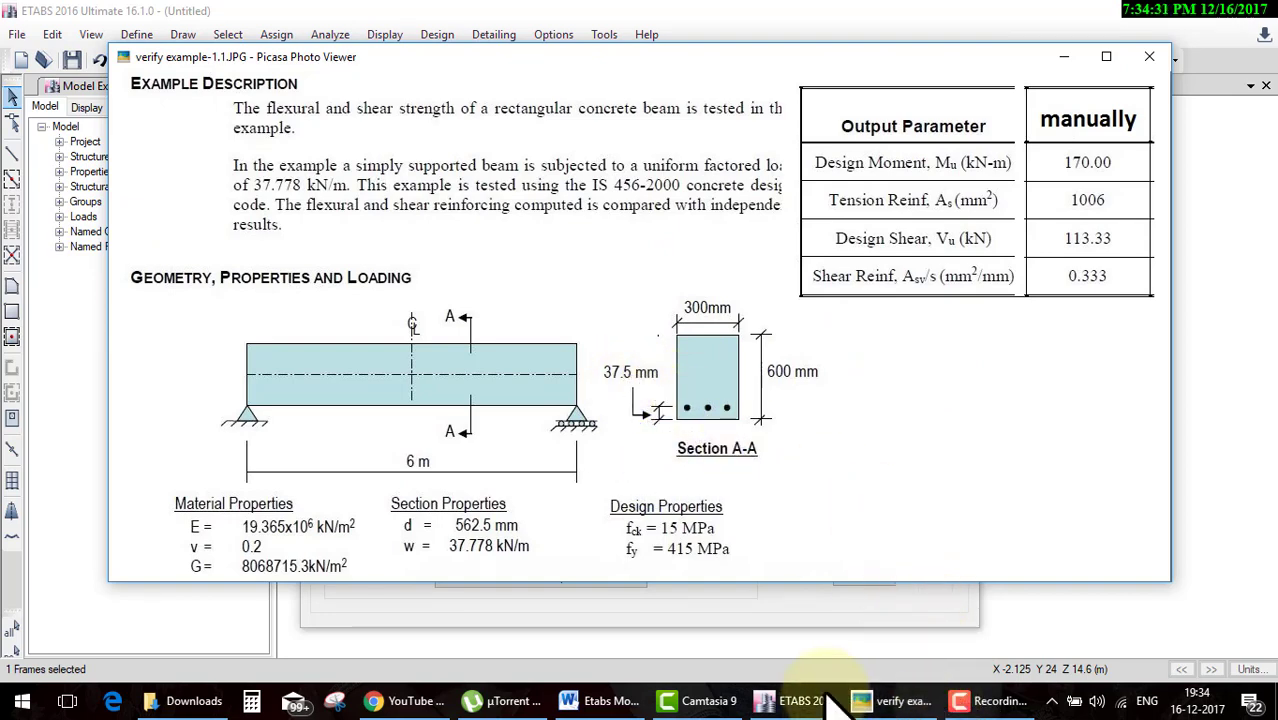
{"action": "left_click", "coordinate": [795, 700]}
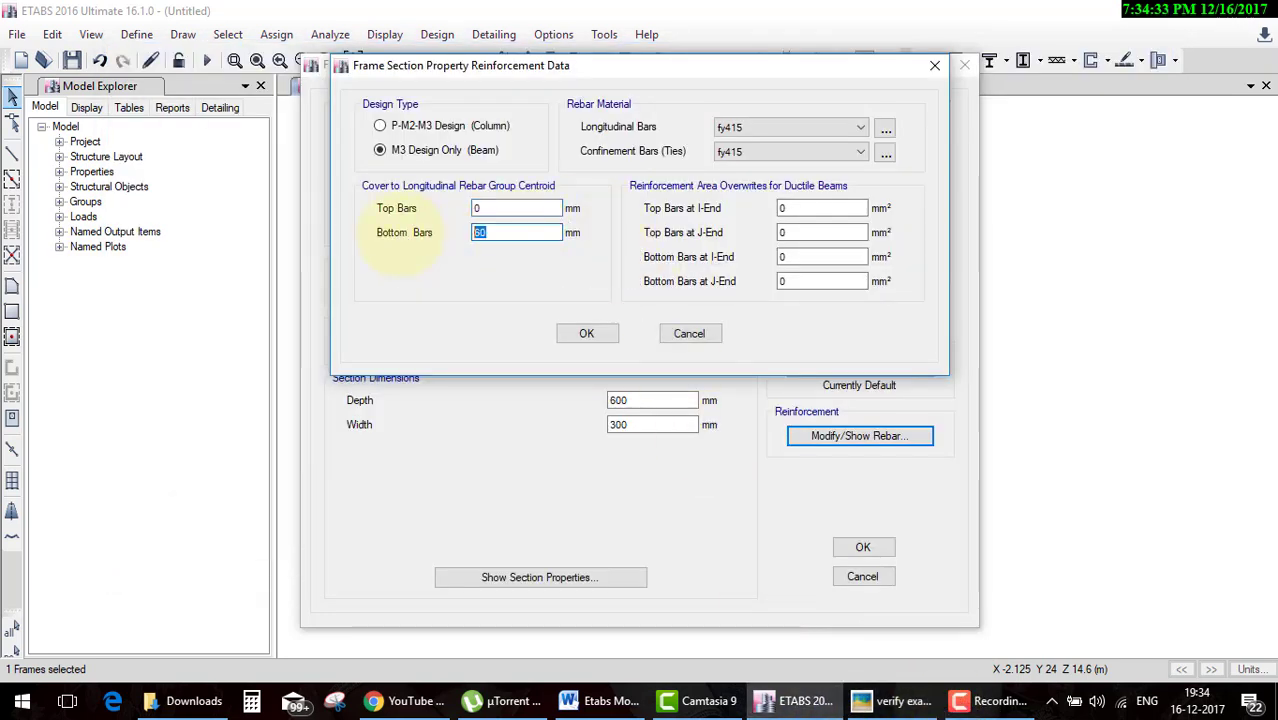
{"action": "type", "text": "5"}
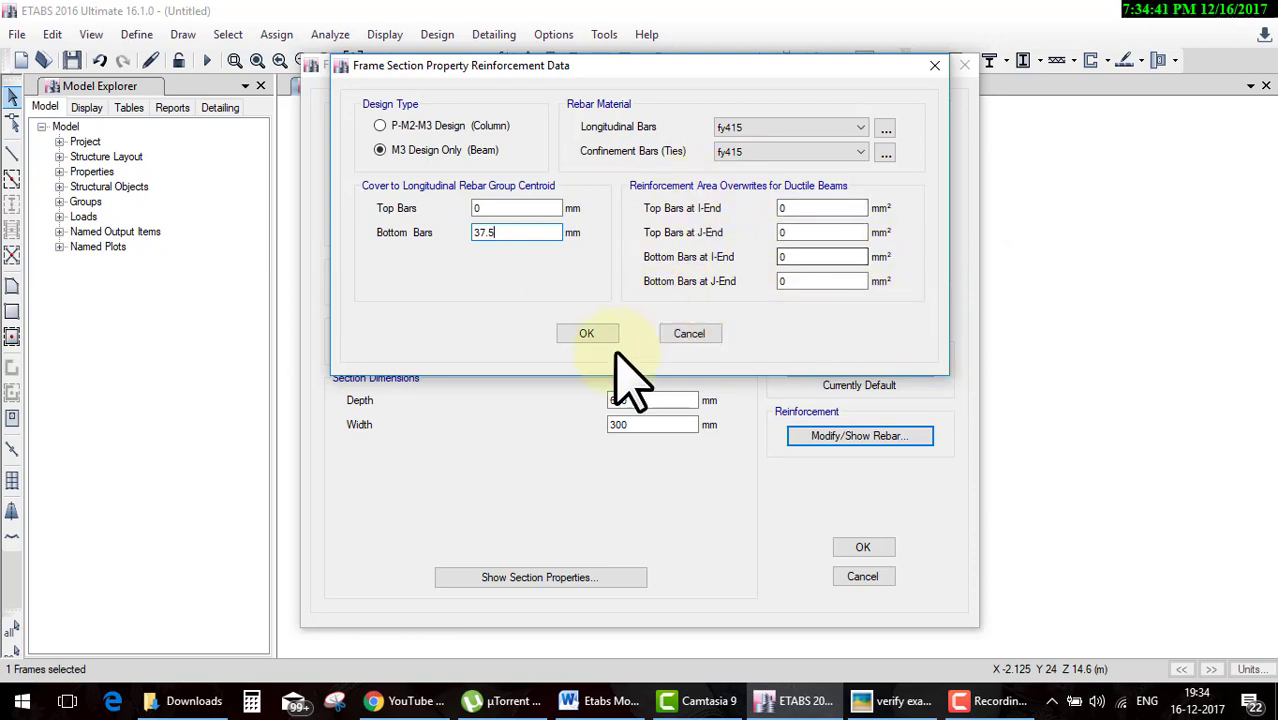
{"action": "left_click", "coordinate": [588, 336]}
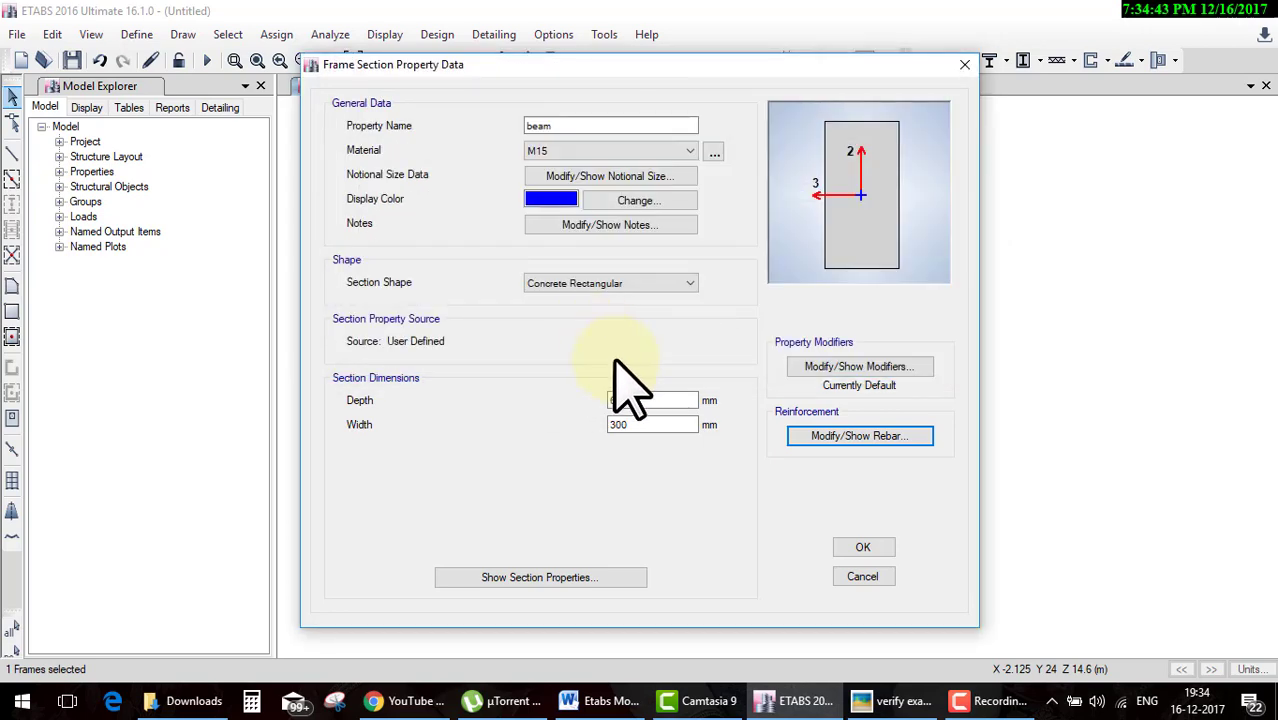
{"action": "left_click", "coordinate": [860, 549]}
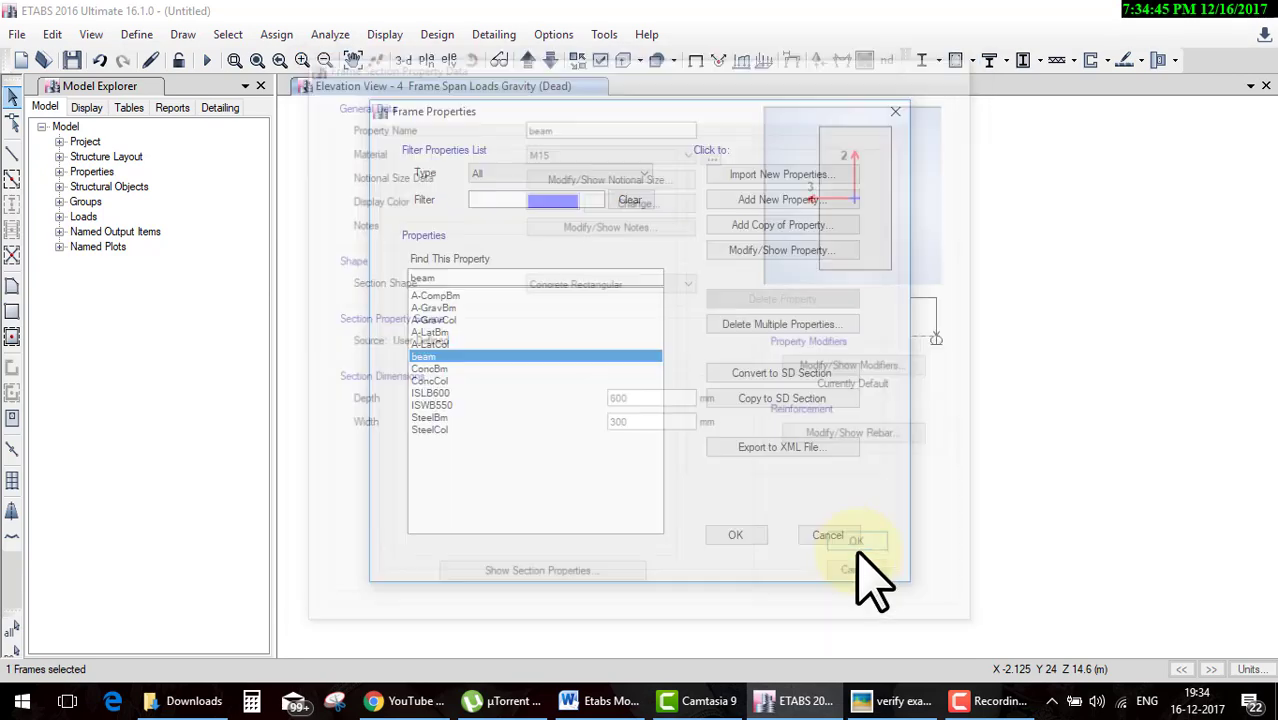
Close the frame sections list and underline the material properties and 0.2 Poisson's ratio on the reference.
{"action": "left_click", "coordinate": [752, 538]}
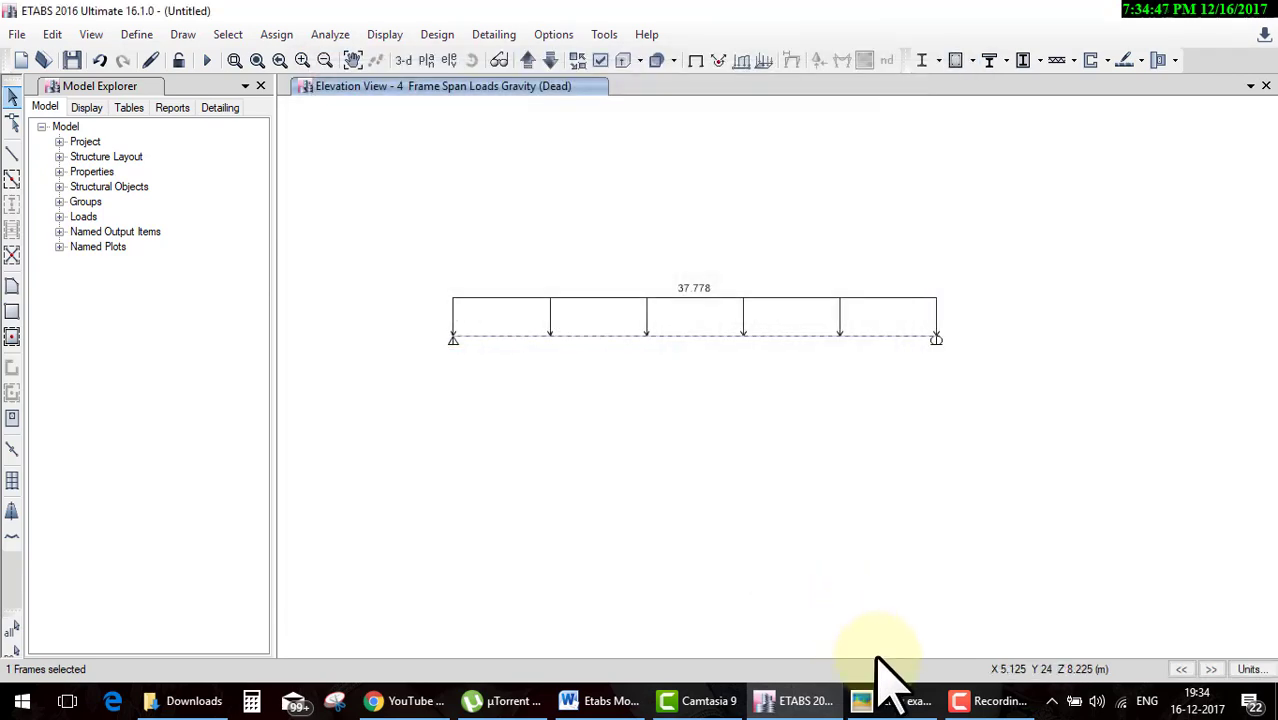
{"action": "left_click", "coordinate": [893, 700]}
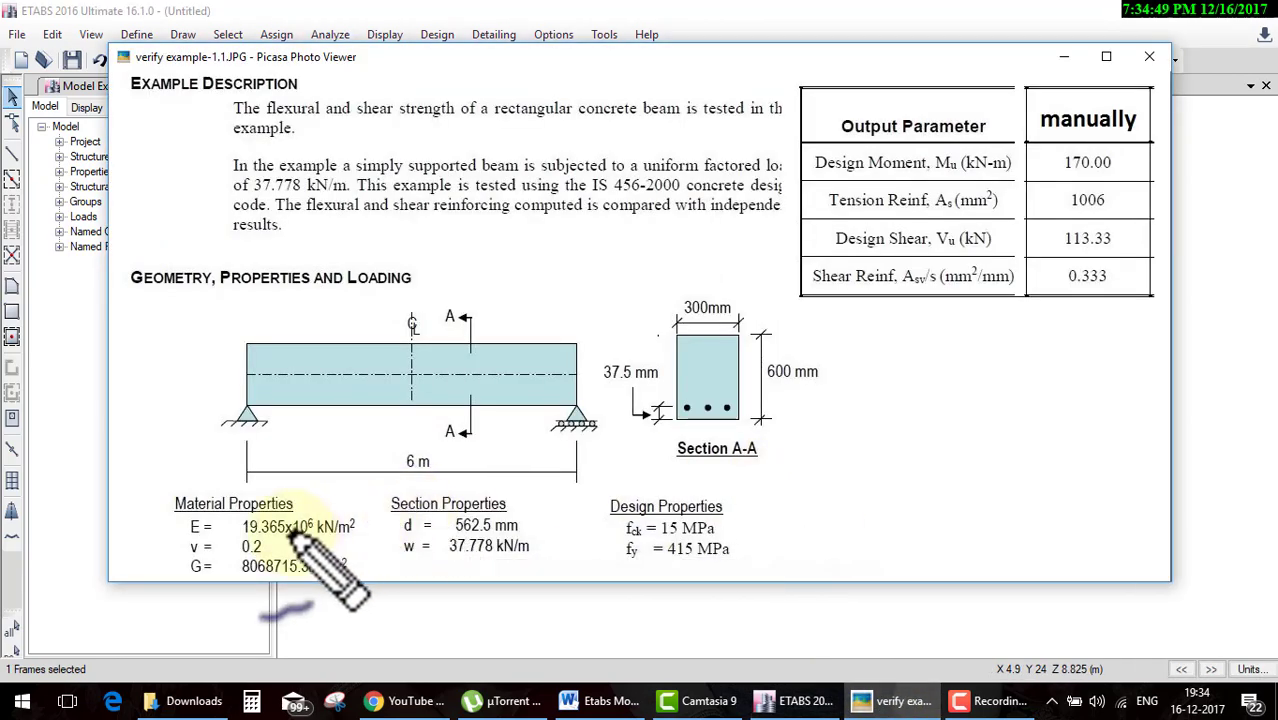
{"action": "left_click_drag", "start_coordinate": [177, 530], "coordinate": [263, 504]}
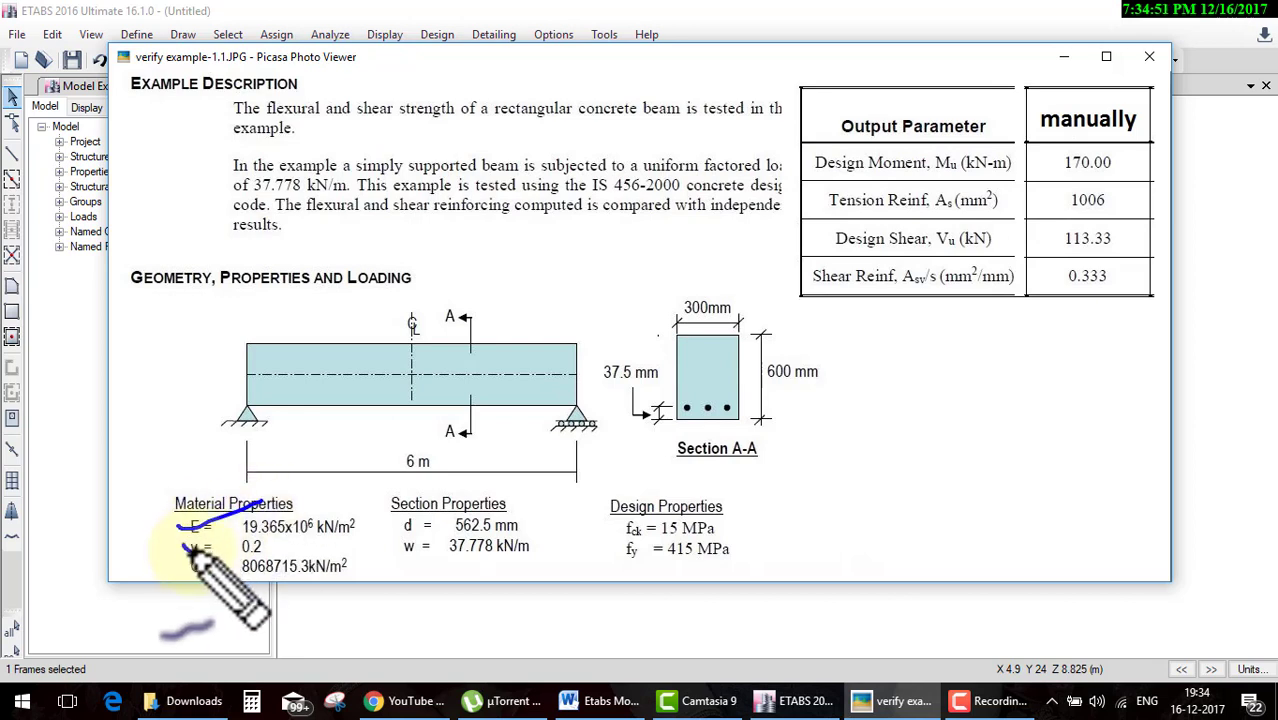
{"action": "left_click_drag", "start_coordinate": [185, 557], "coordinate": [305, 537]}
{"action": "left_click_drag", "start_coordinate": [190, 563], "coordinate": [347, 572]}
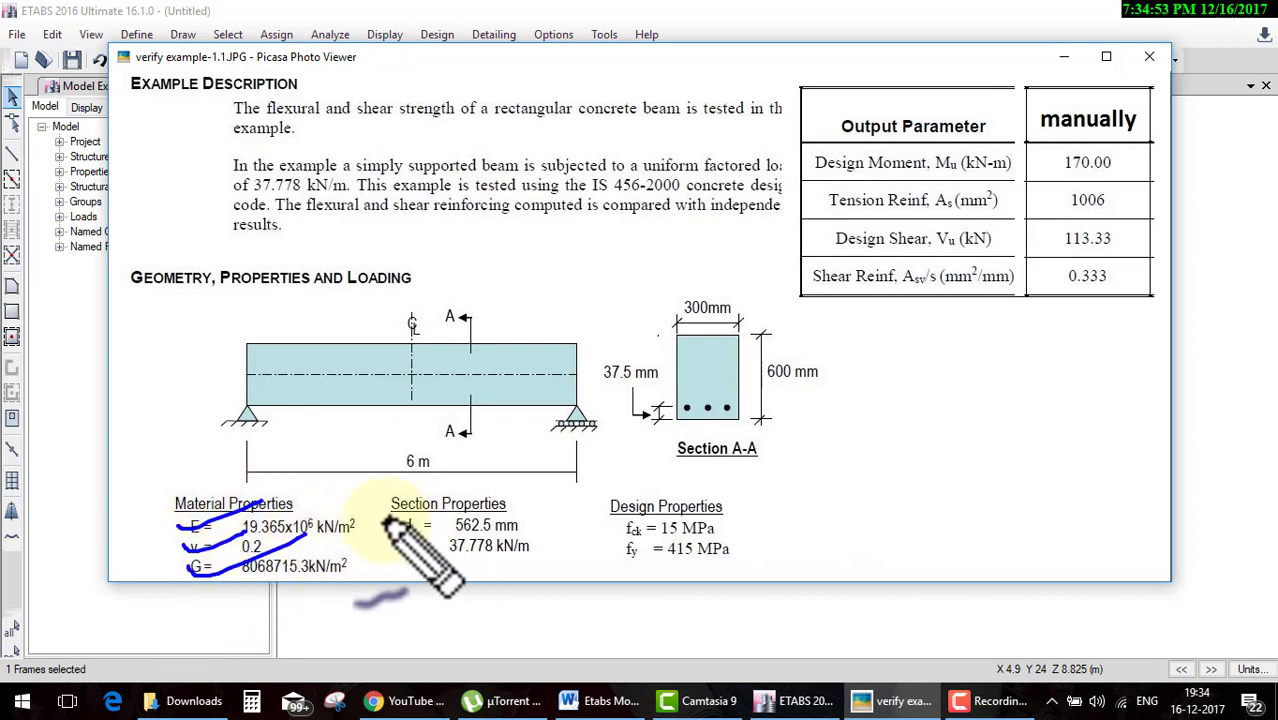
Mark effective depth, 37.5 mm cover, 37.778 kN/m load and strengths, then clear ink and return to ETABS.
{"action": "left_click_drag", "start_coordinate": [386, 531], "coordinate": [502, 494]}
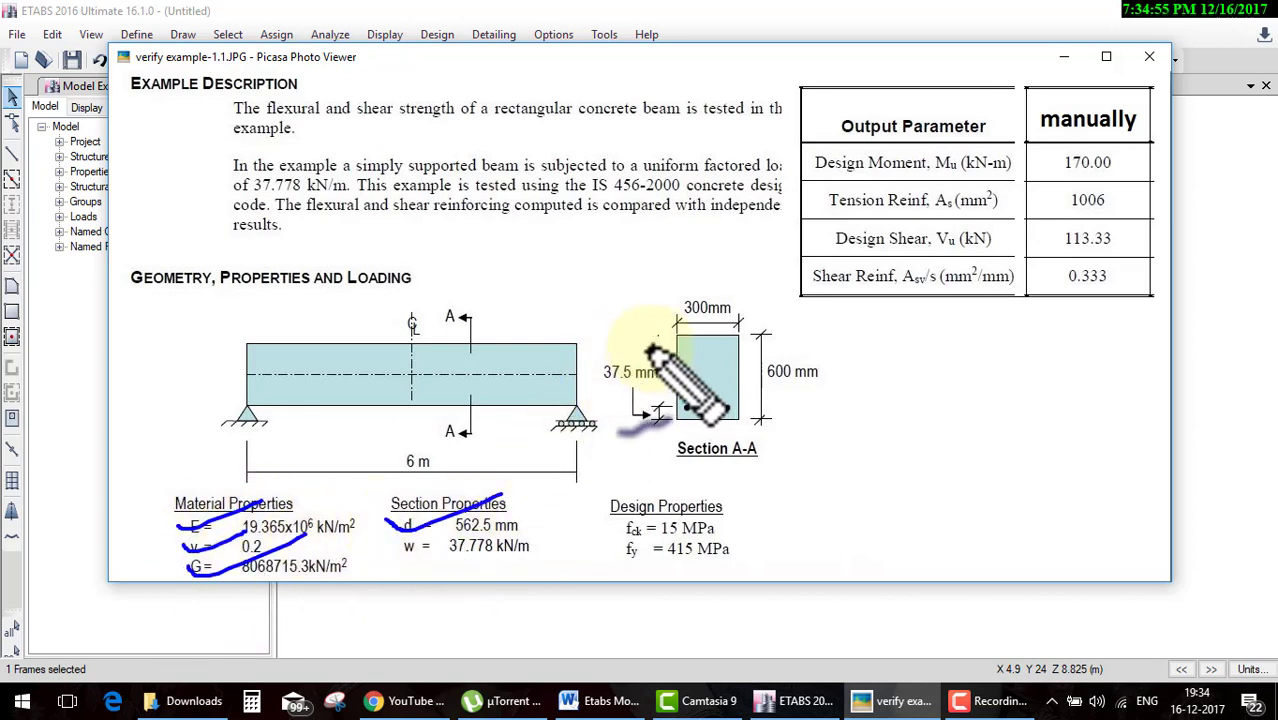
{"action": "left_click_drag", "start_coordinate": [650, 352], "coordinate": [660, 410]}
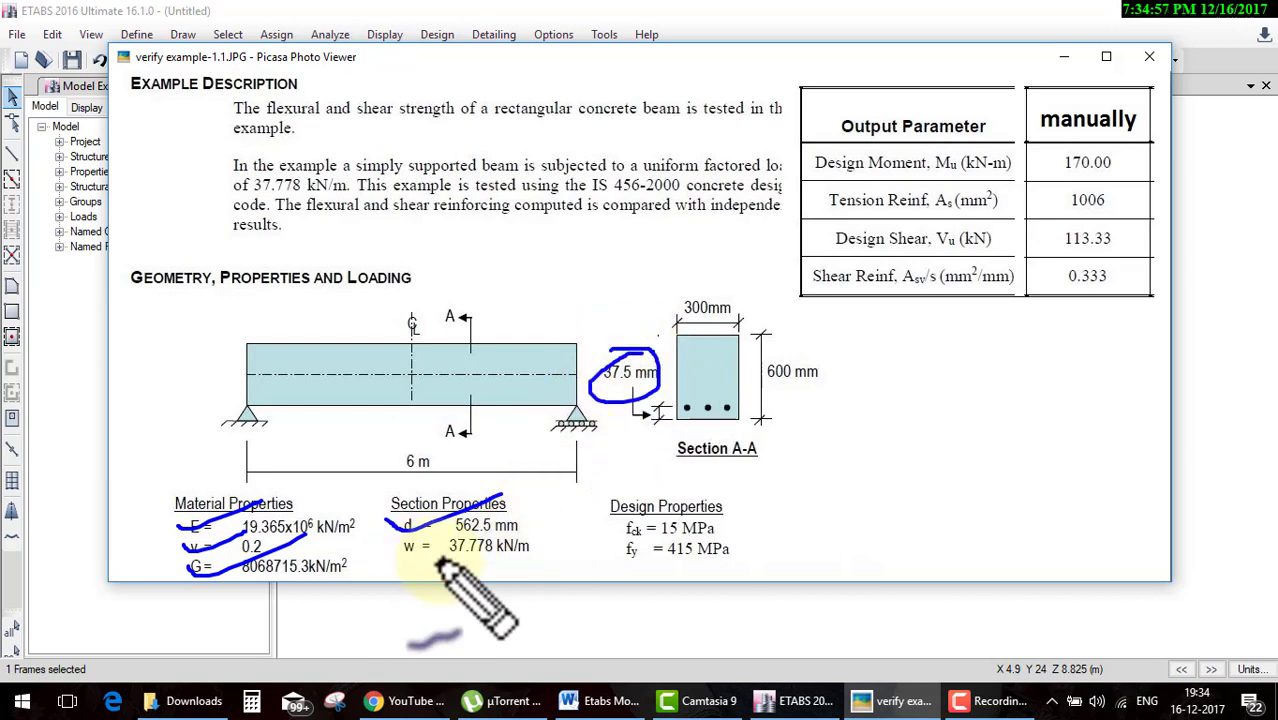
{"action": "mouse_move", "coordinate": [405, 558]}
{"action": "left_mouse_down"}
{"action": "mouse_move", "coordinate": [587, 520]}
{"action": "mouse_move", "coordinate": [715, 530]}
{"action": "mouse_move", "coordinate": [783, 518]}
{"action": "left_mouse_up"}
{"action": "left_click_drag", "start_coordinate": [692, 540], "coordinate": [800, 483]}
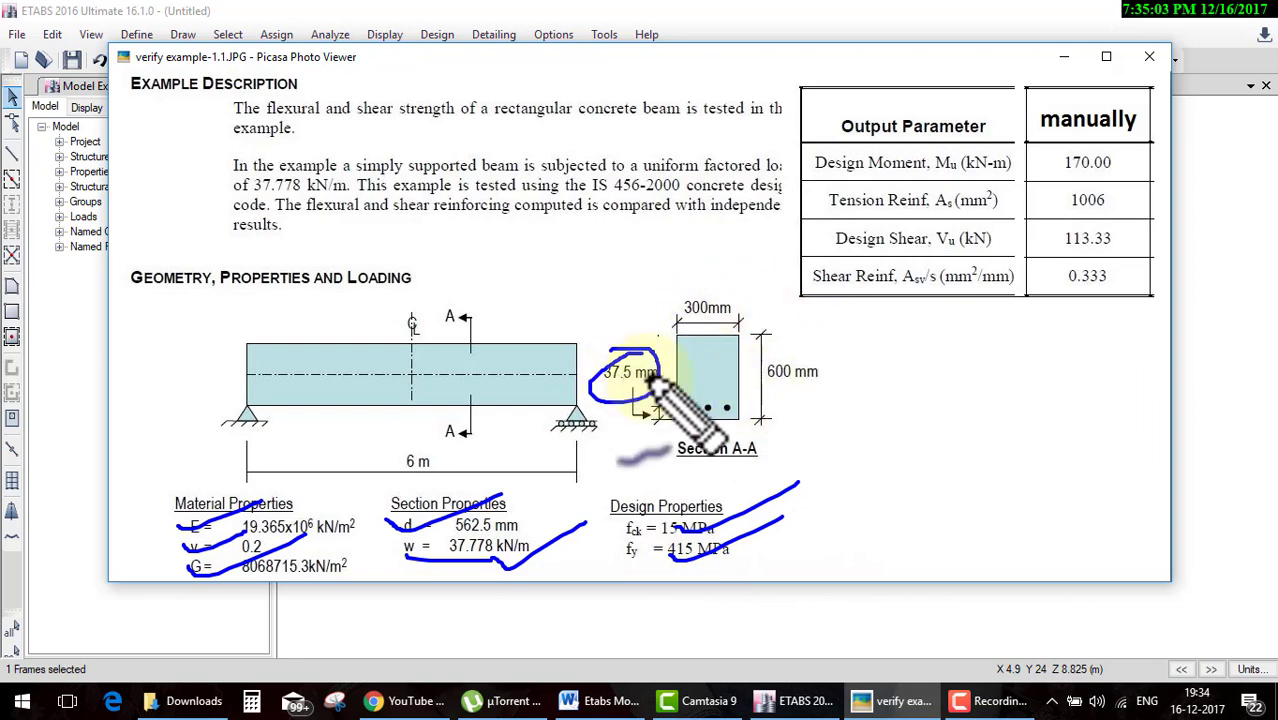
{"action": "key", "text": "Escape"}
{"action": "left_click", "coordinate": [795, 700]}
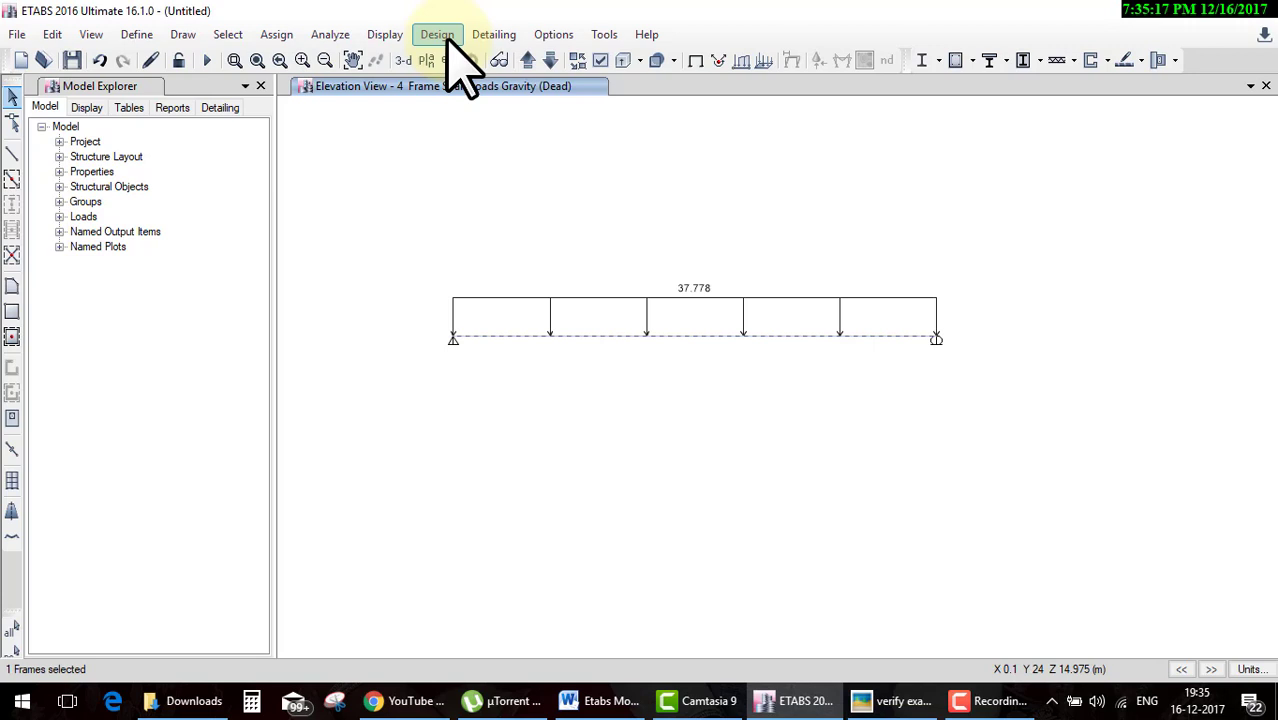
Start a new load combination under Define > Load Combinations.
{"action": "left_click", "coordinate": [138, 36]}
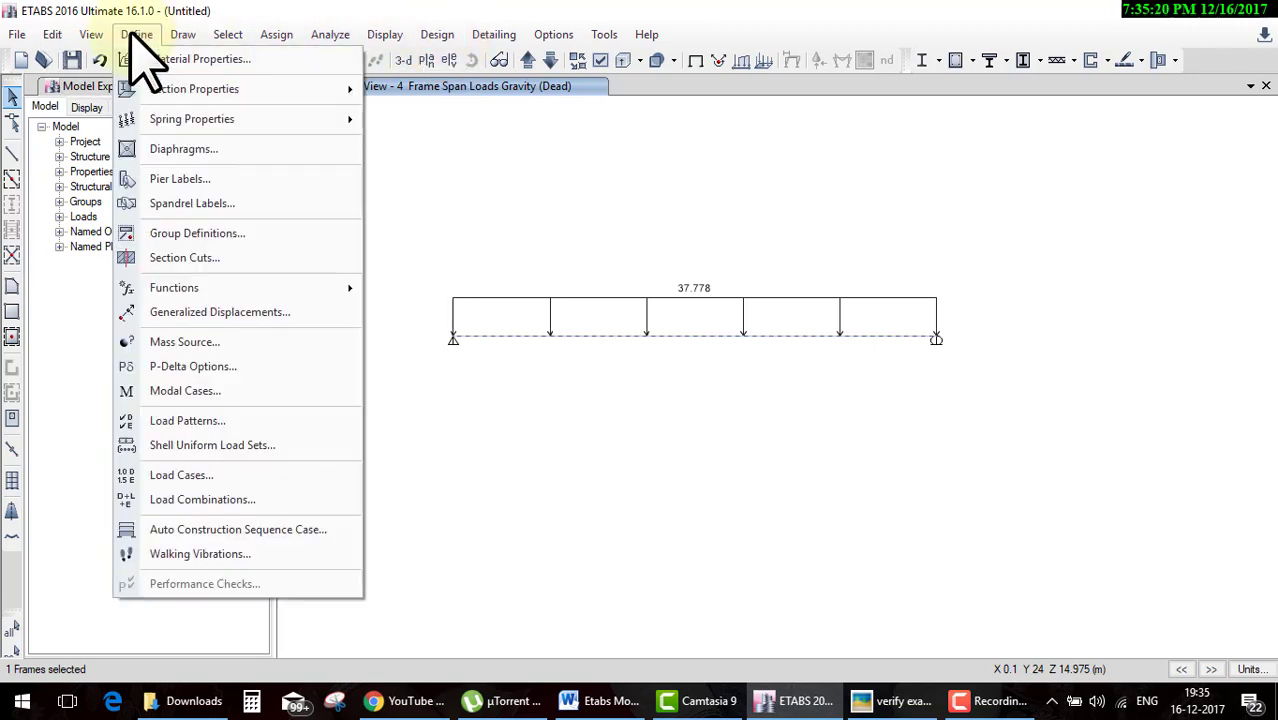
{"action": "left_click", "coordinate": [232, 500]}
{"action": "left_click", "coordinate": [745, 268]}
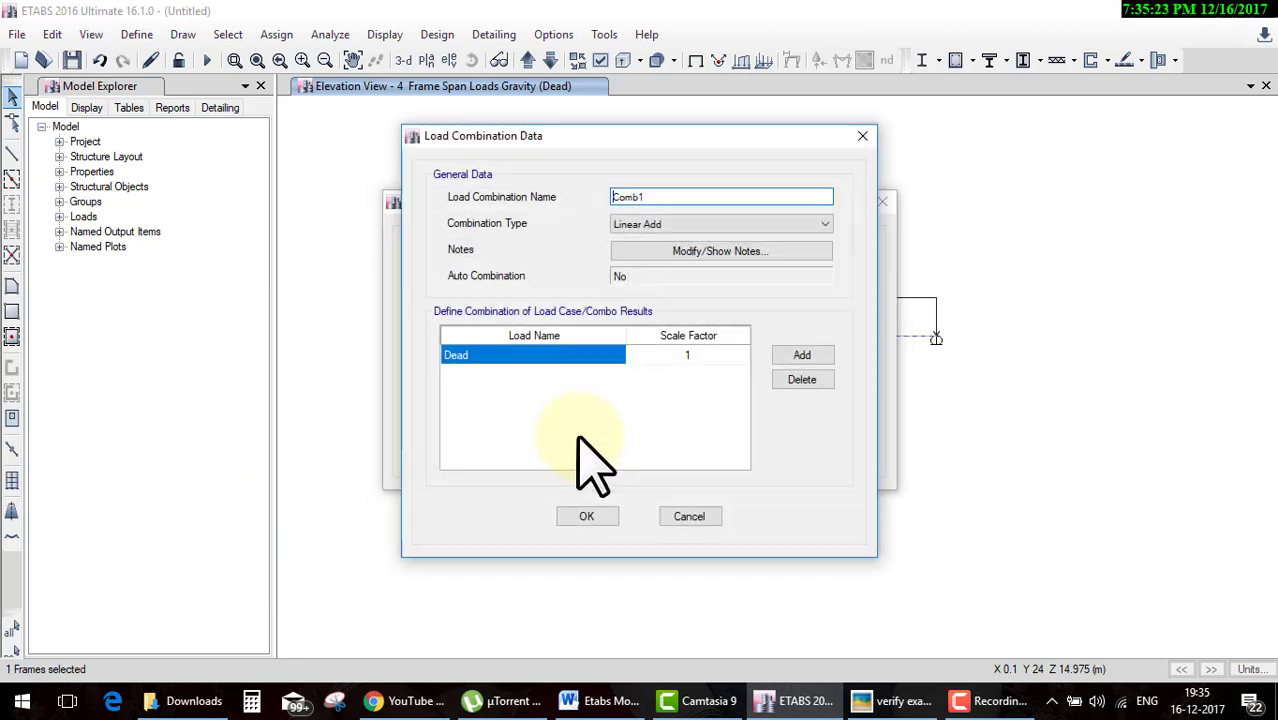
Underline the 37.778 kN/m factored load and loading heading on the reference example.
{"action": "left_click", "coordinate": [893, 703]}
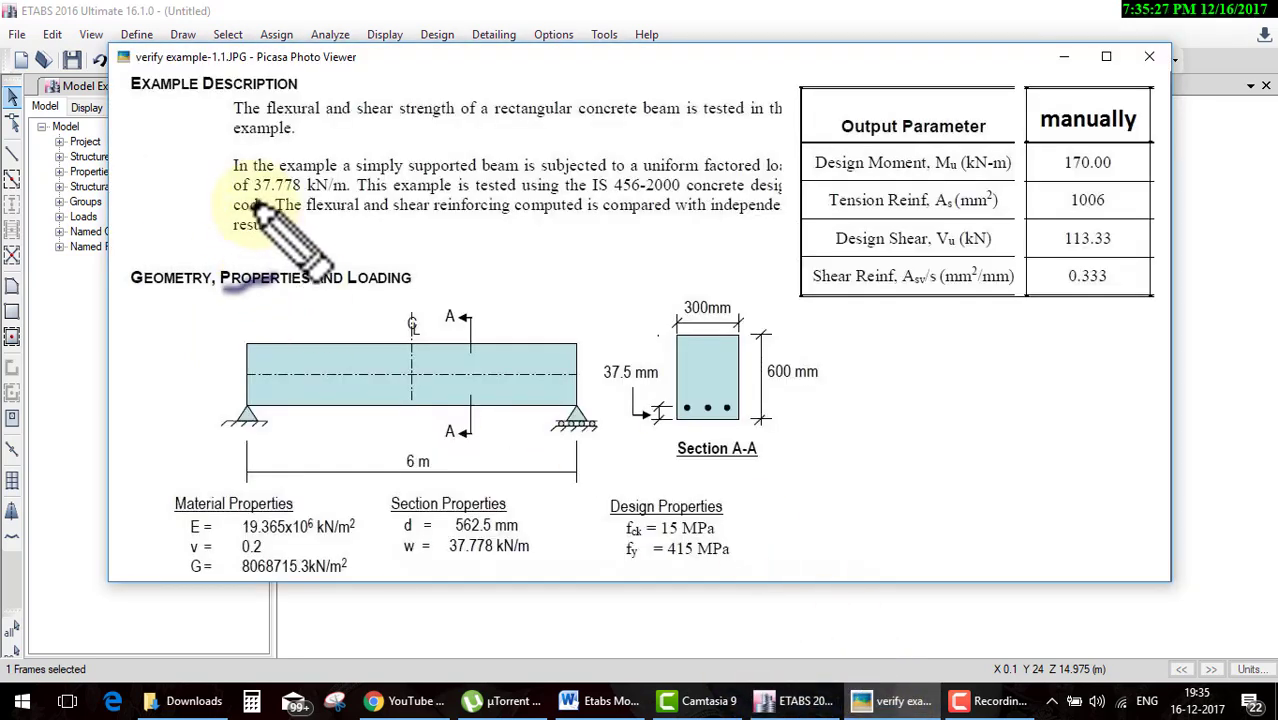
{"action": "left_click_drag", "start_coordinate": [253, 188], "coordinate": [348, 190]}
{"action": "left_click_drag", "start_coordinate": [347, 287], "coordinate": [380, 205]}
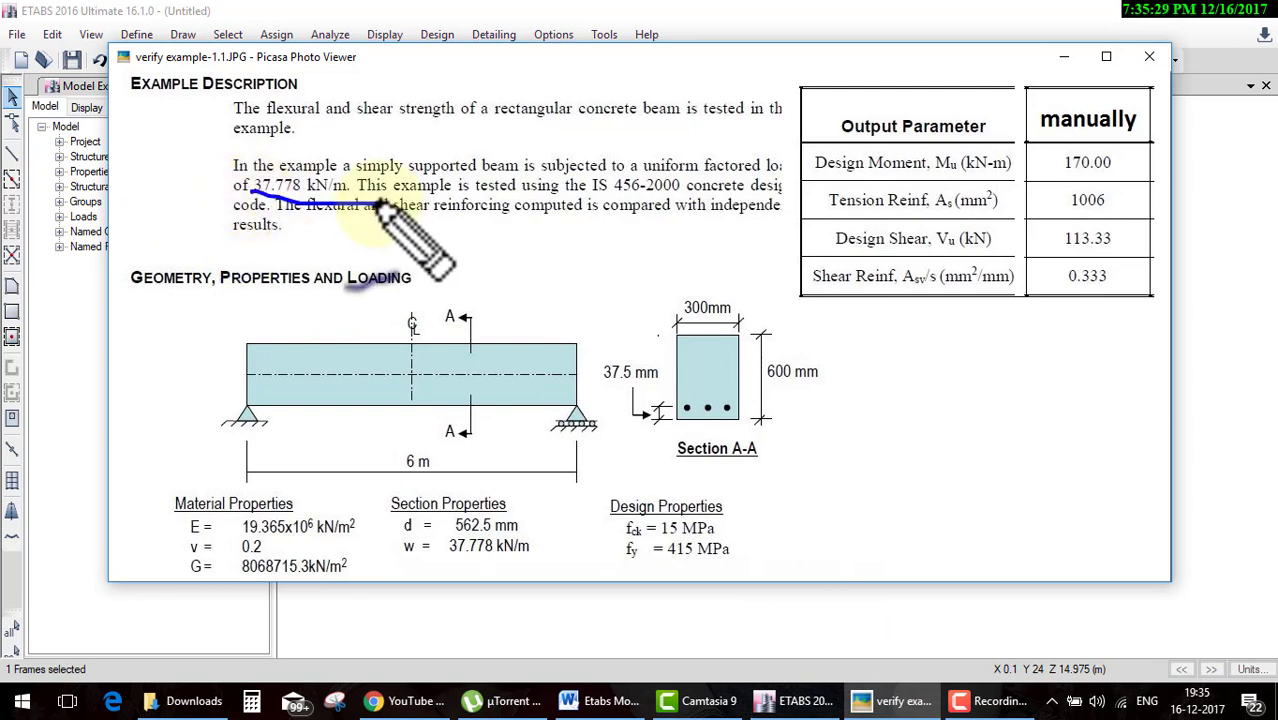
Mark the 37.778 kN/m load on the example and return to the new load combination.
{"action": "left_click_drag", "start_coordinate": [358, 302], "coordinate": [306, 313]}
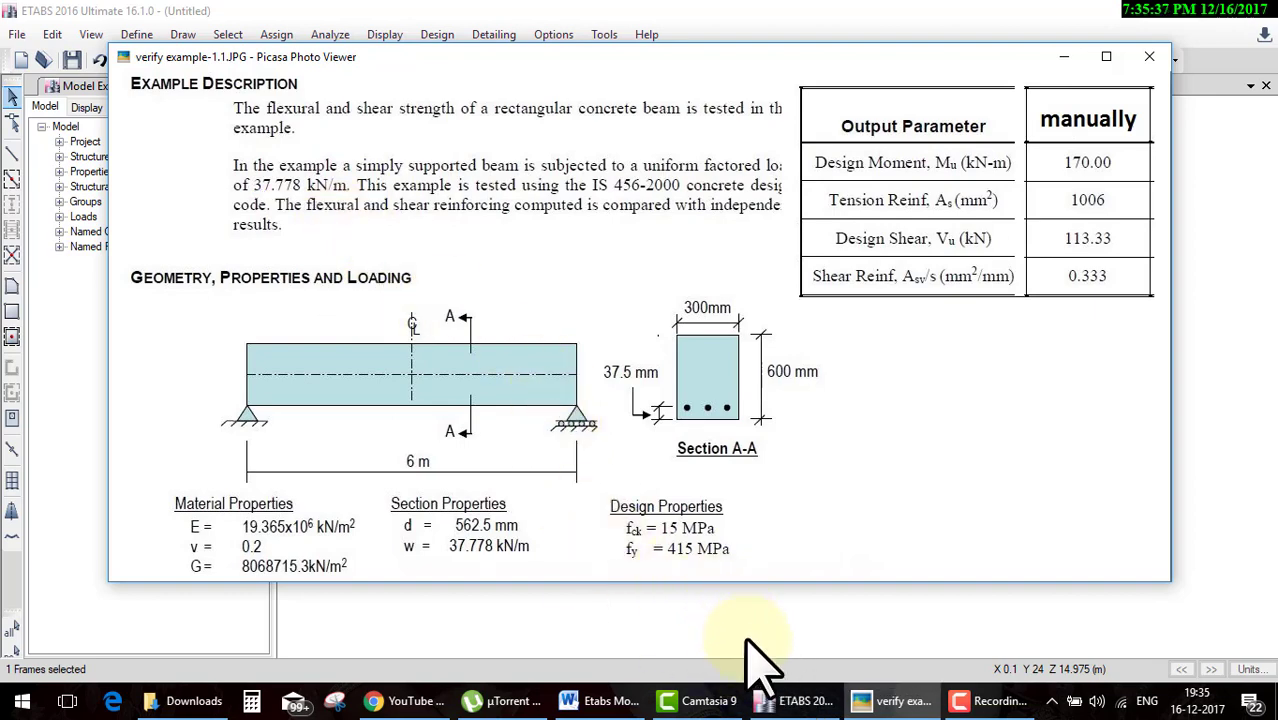
{"action": "left_click", "coordinate": [782, 700]}
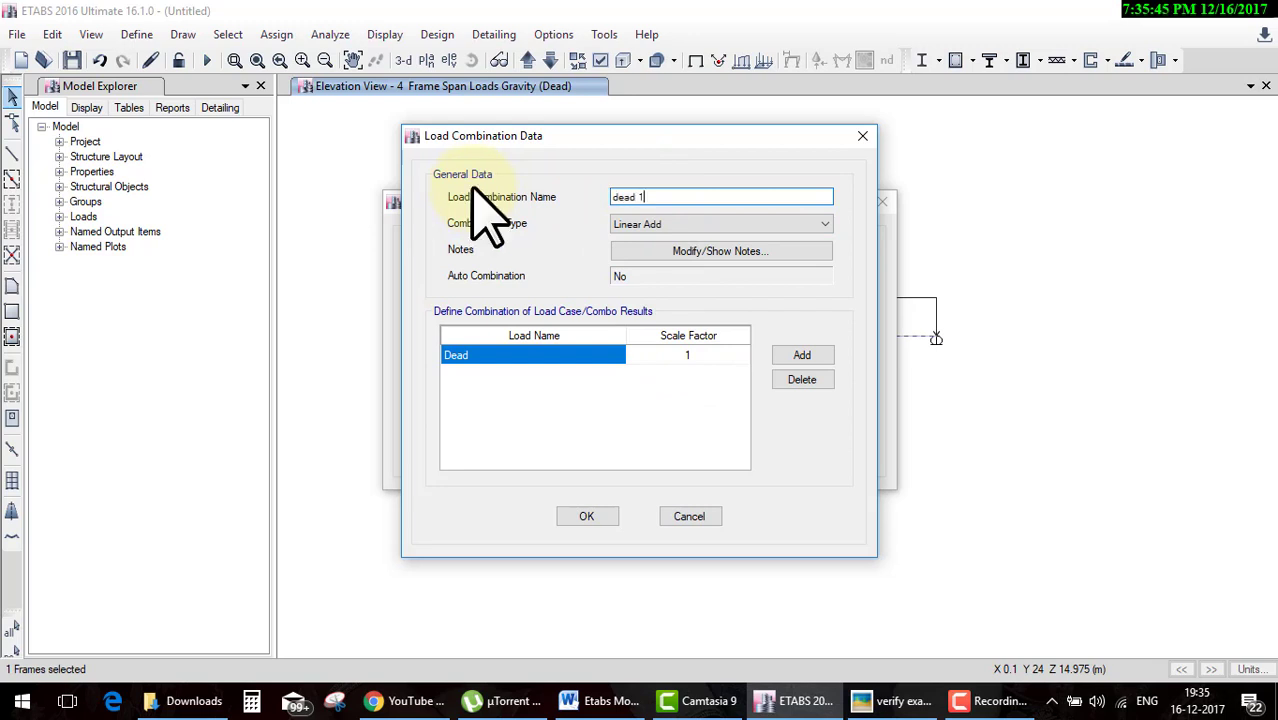
Confirm the dead 1 combination (Dead case, scale factor 1) and close the Load Combinations list.
{"action": "left_click", "coordinate": [590, 517]}
{"action": "left_click", "coordinate": [714, 452]}
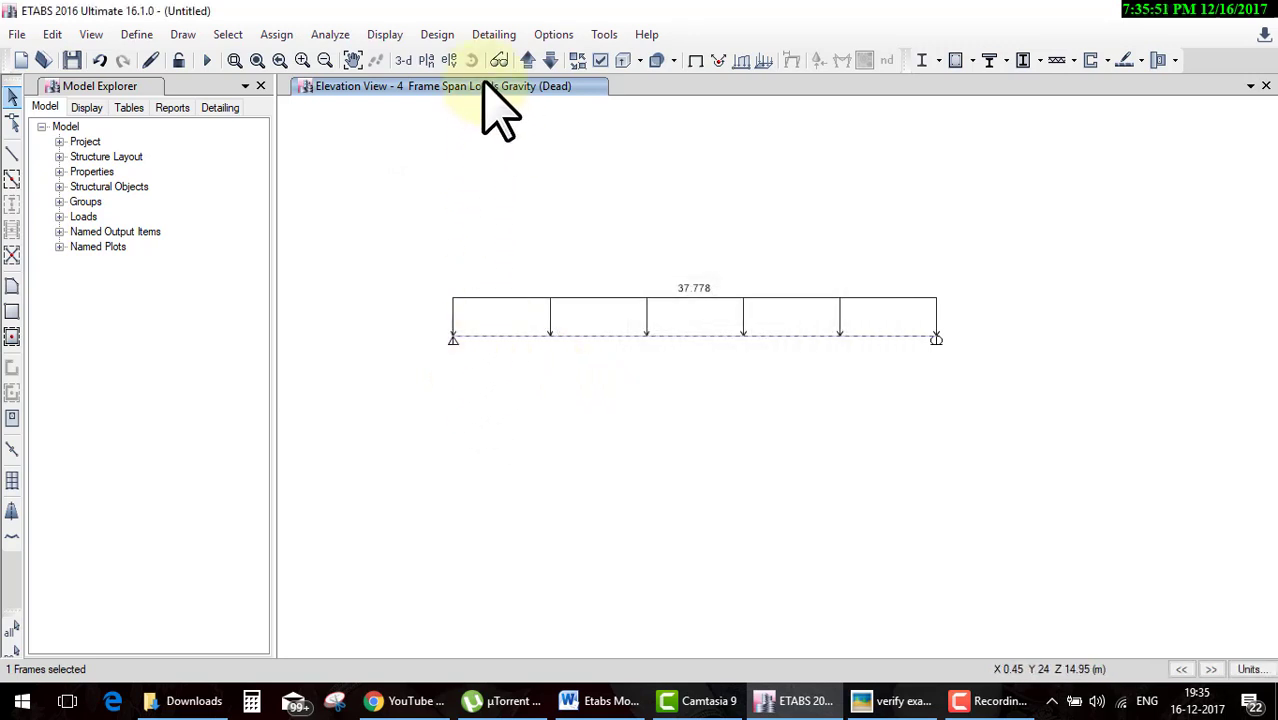
Accept the IS 456:2000 concrete frame design preferences with steel gamma 1.15 and concrete gamma 1.5.
{"action": "left_click", "coordinate": [438, 35]}
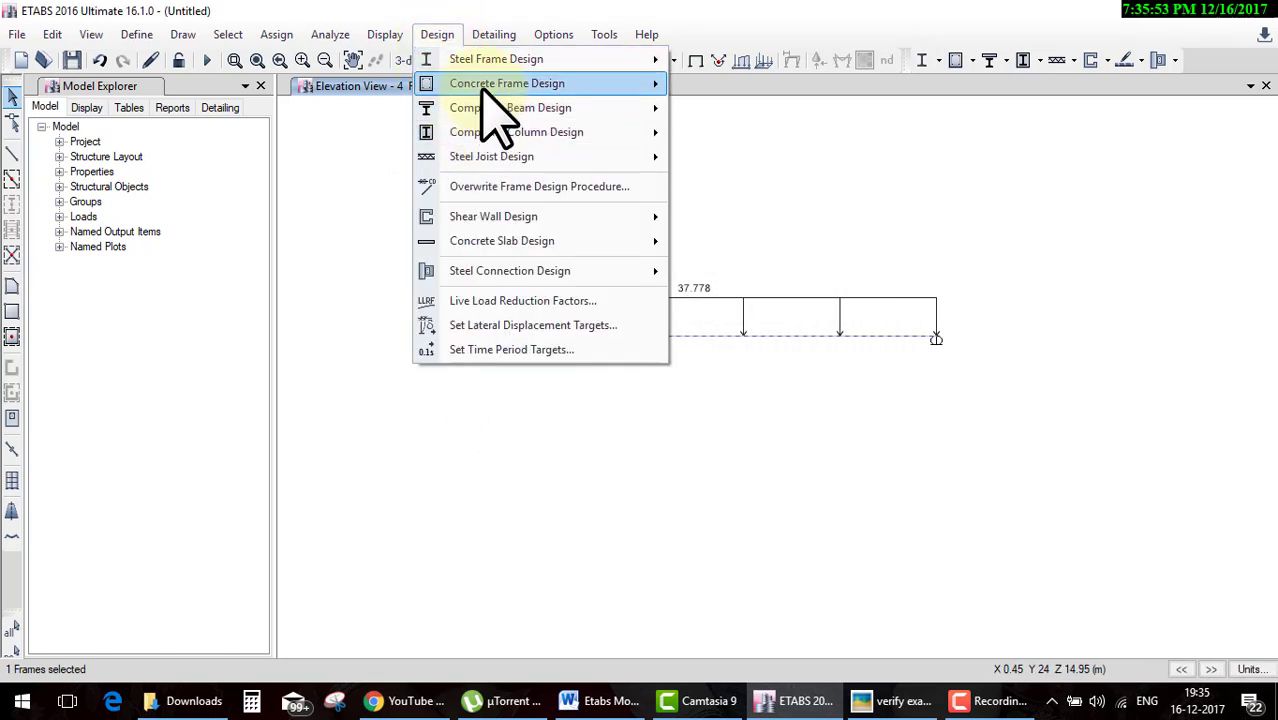
{"action": "mouse_move", "coordinate": [507, 84]}
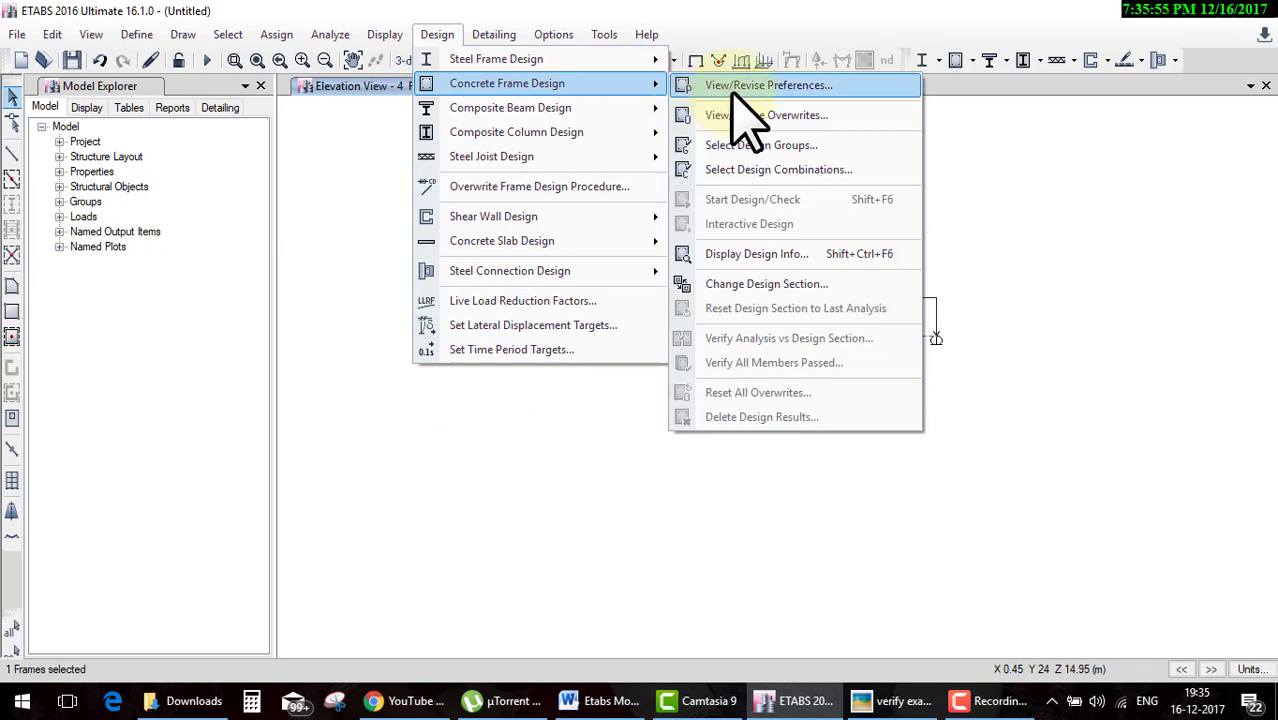
{"action": "left_click", "coordinate": [737, 89]}
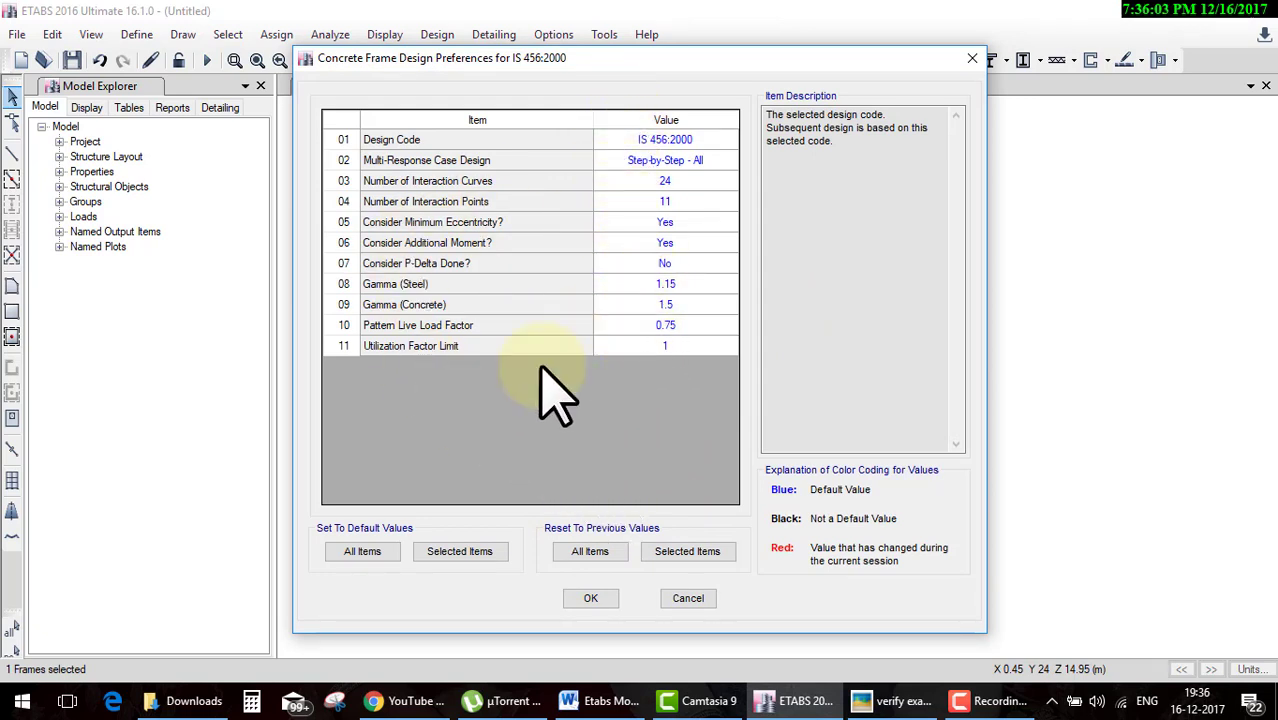
{"action": "left_click", "coordinate": [581, 603]}
{"action": "left_click", "coordinate": [443, 35]}
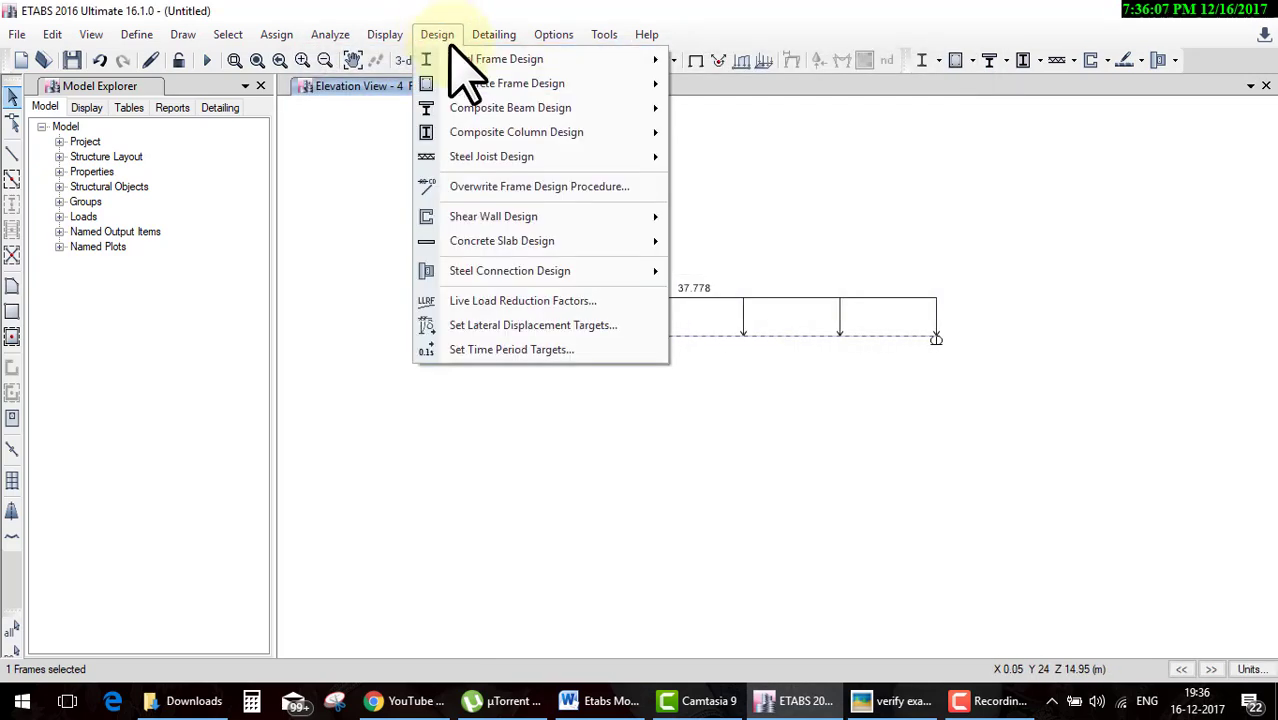
{"action": "mouse_move", "coordinate": [507, 83]}
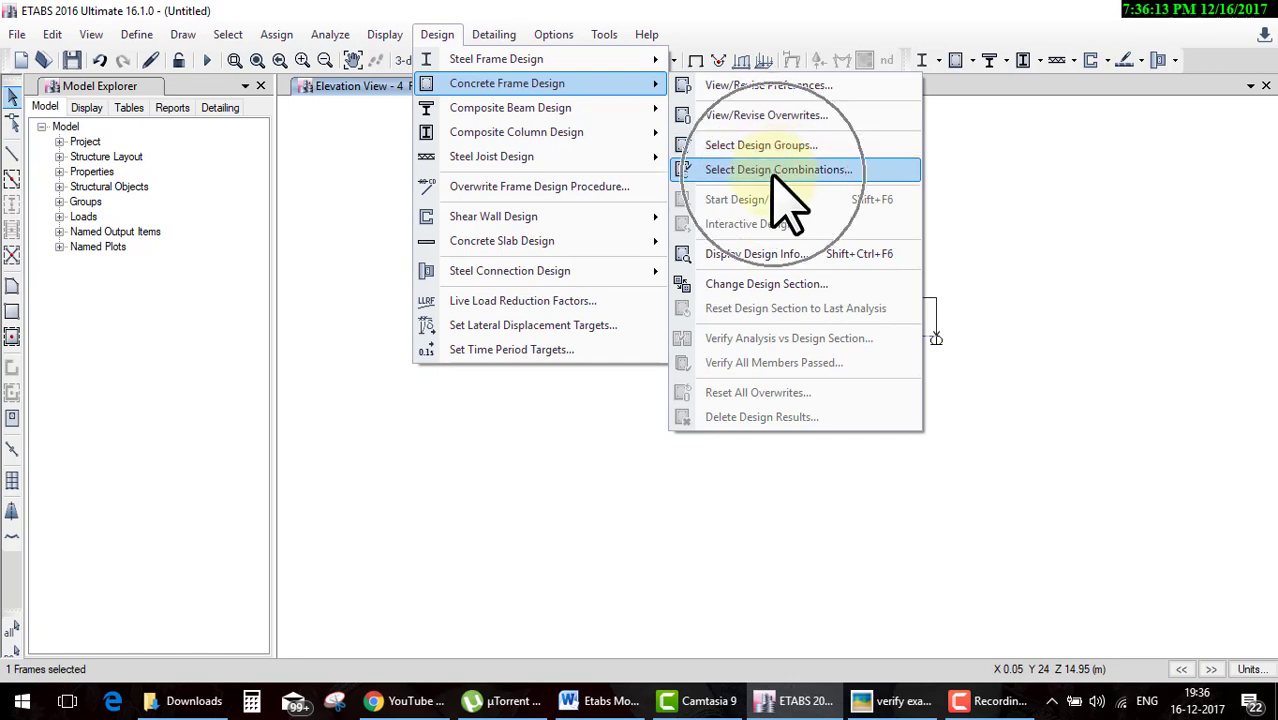
Move dead 1 from the available combinations into the concrete frame design combinations.
{"action": "left_click", "coordinate": [775, 170]}
{"action": "left_click", "coordinate": [412, 273]}
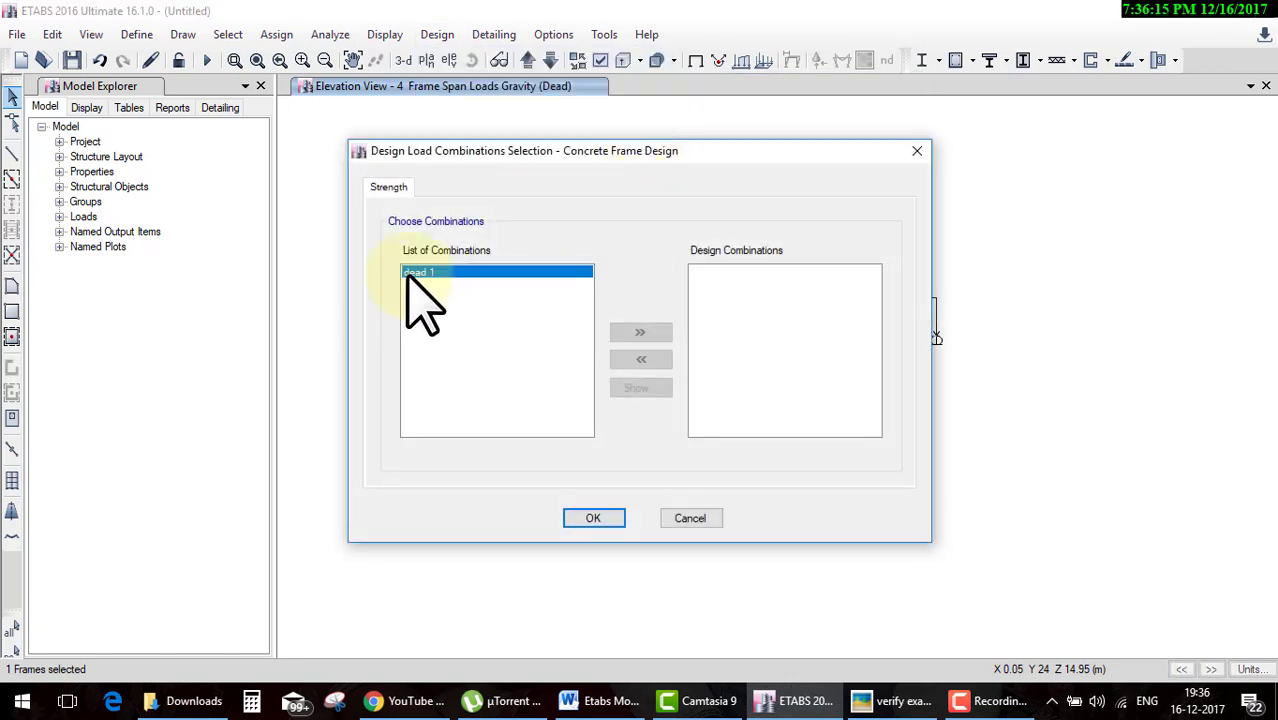
{"action": "left_click", "coordinate": [640, 331]}
{"action": "left_click", "coordinate": [600, 518]}
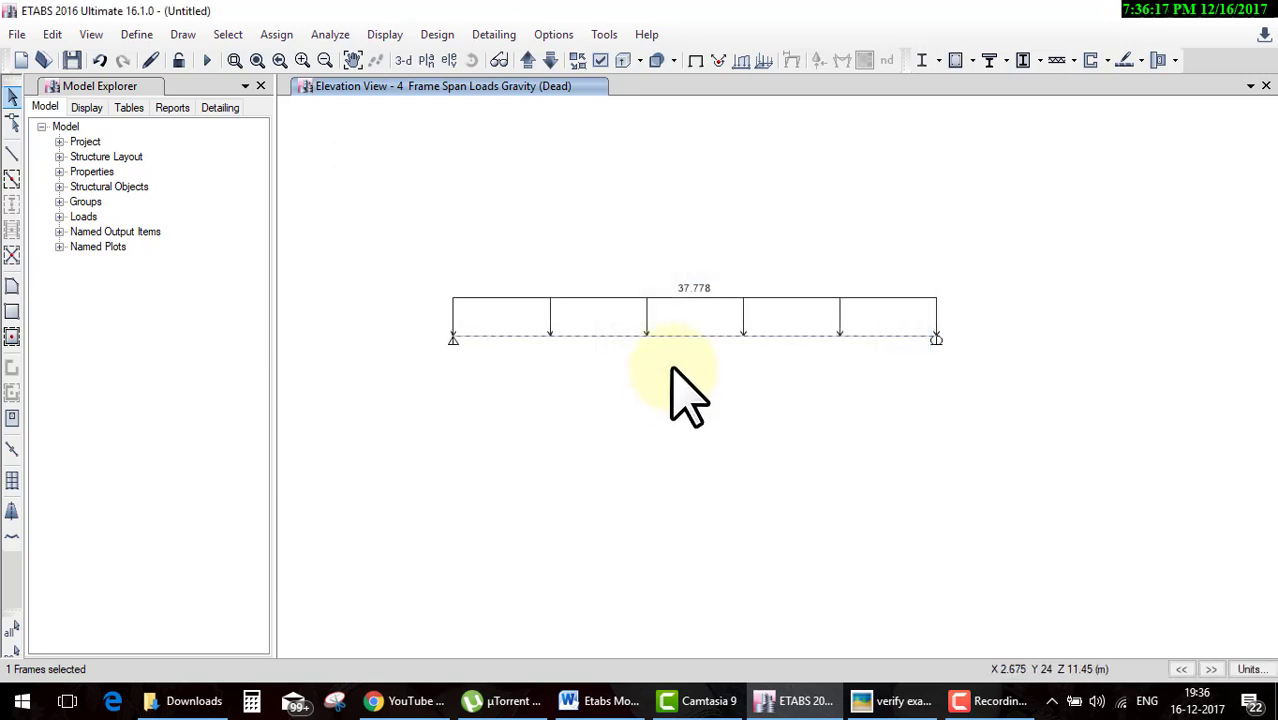
{"action": "left_click", "coordinate": [432, 34]}
{"action": "mouse_move", "coordinate": [510, 107]}
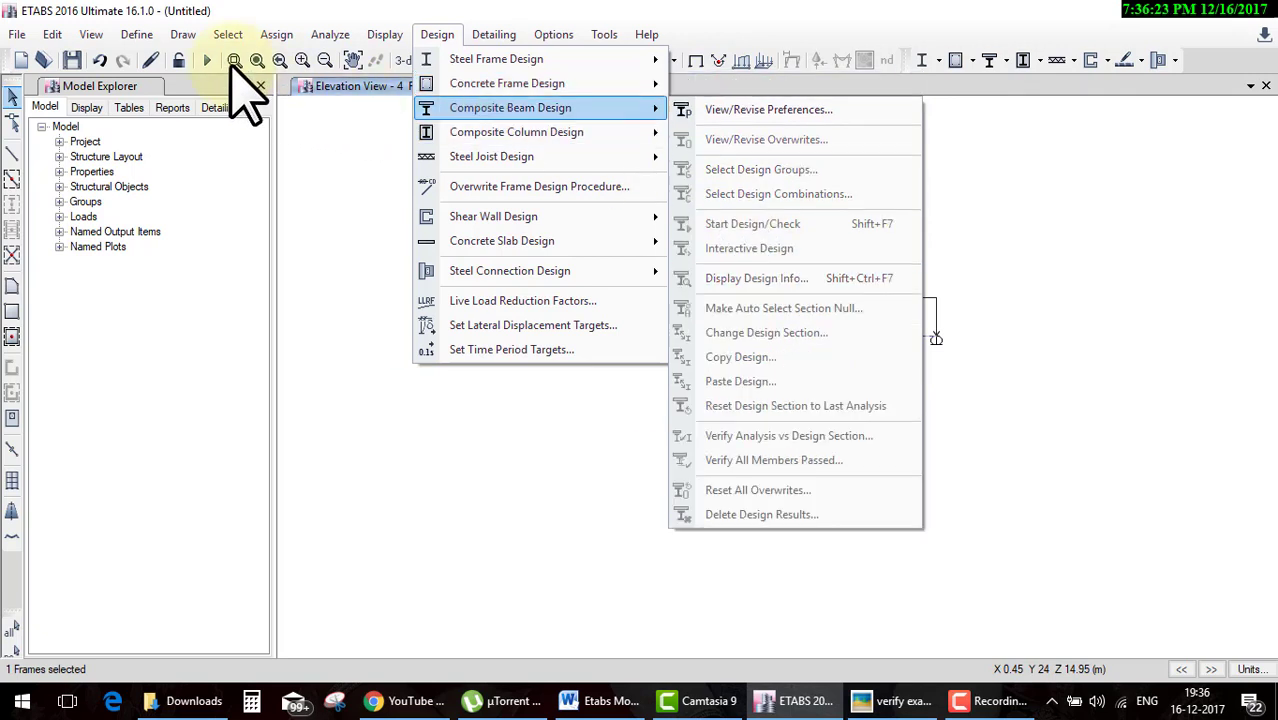
{"action": "left_click", "coordinate": [357, 230]}
{"action": "type", "text": "design"}
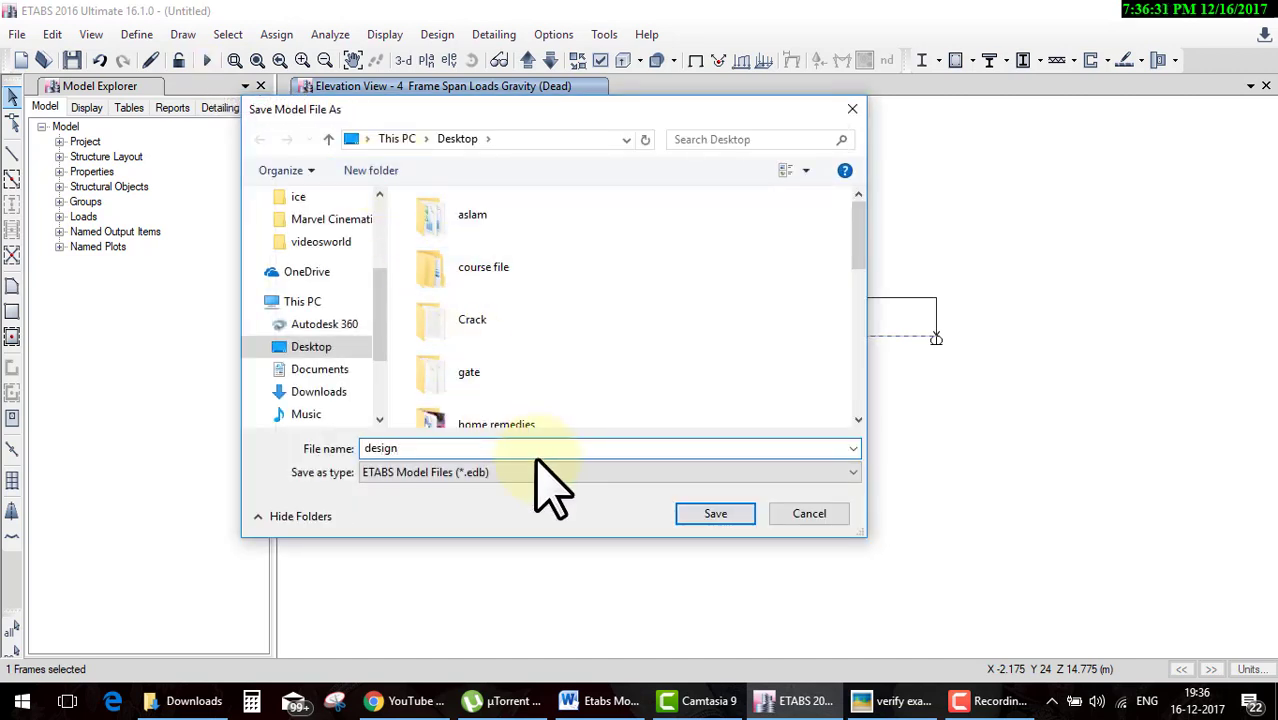
Save the model under the file name 'design' and let the analysis run.
{"action": "key", "text": "Return"}
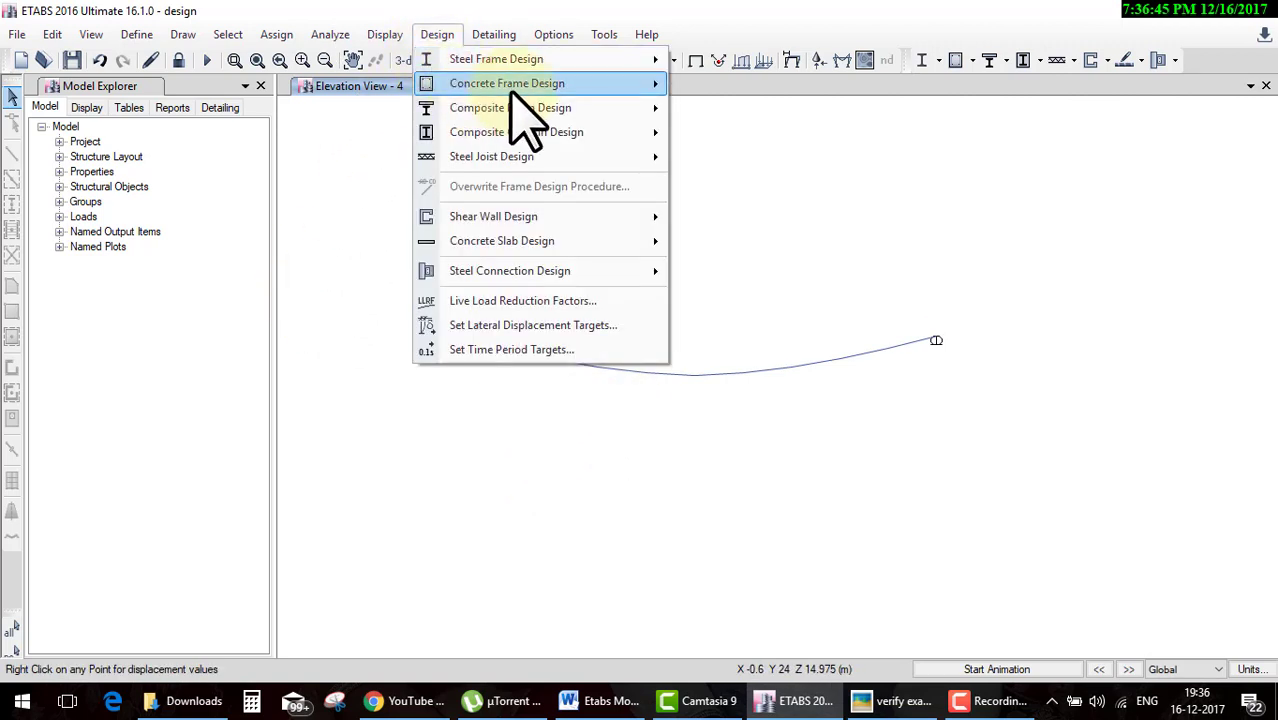
{"action": "mouse_move", "coordinate": [507, 83]}
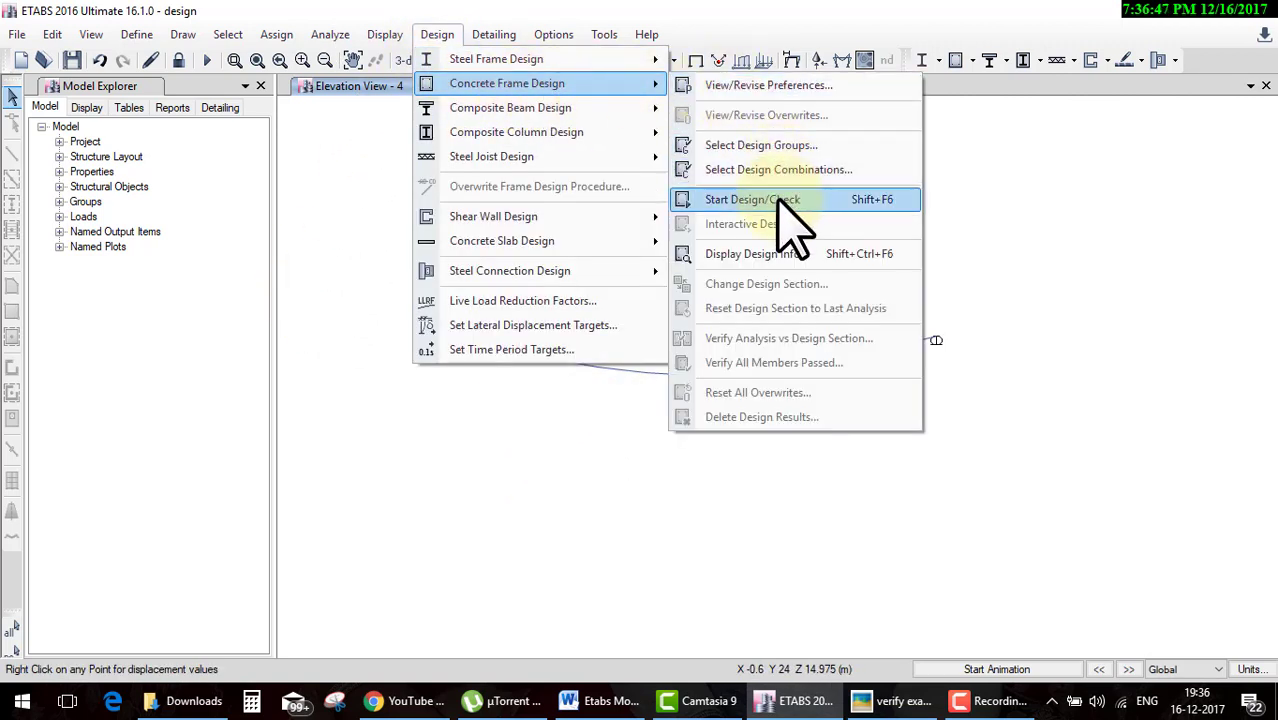
Run the concrete design check (576, 1162, 576 mm² steel), then bring up the reference example.
{"action": "left_click", "coordinate": [790, 212]}
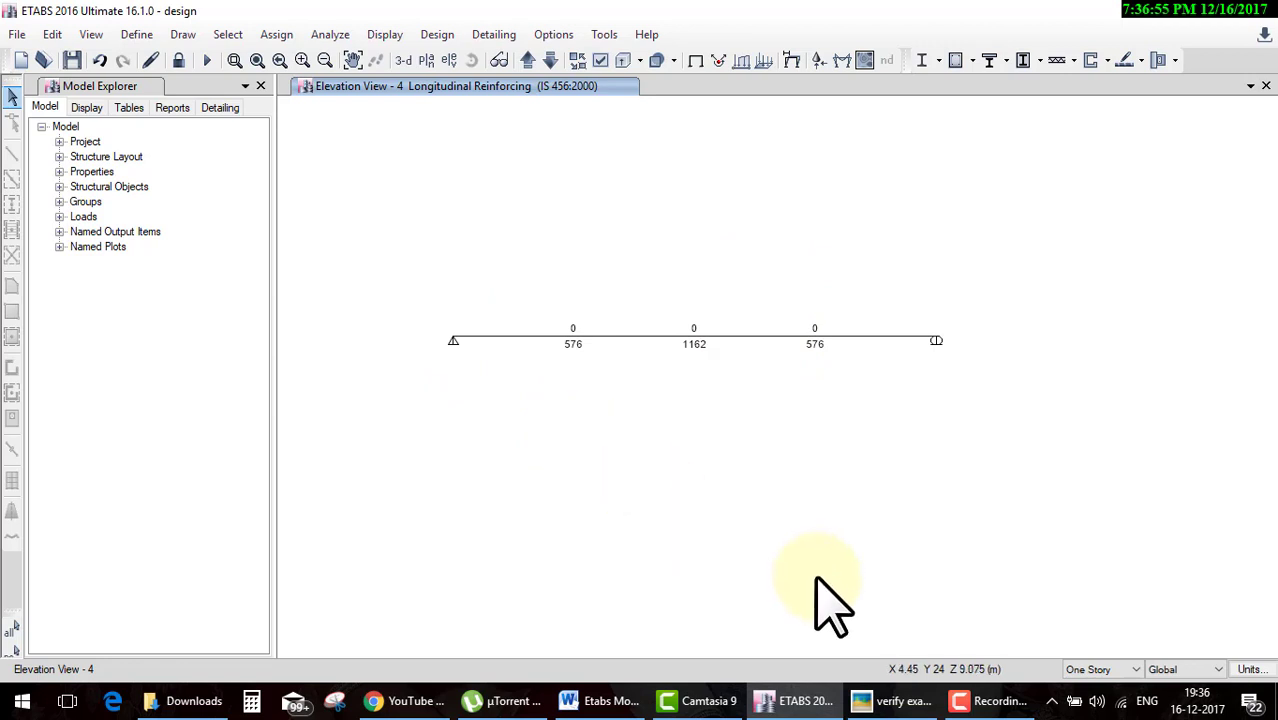
{"action": "left_click", "coordinate": [893, 700]}
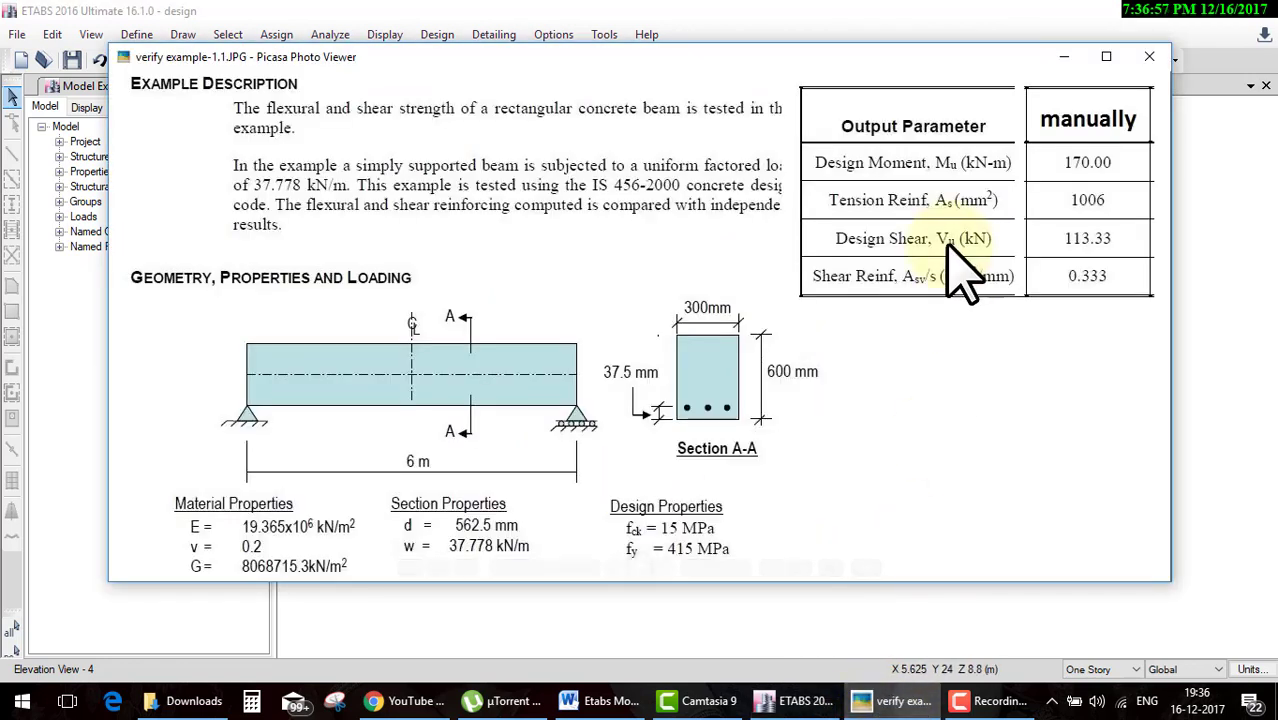
Mark the reference 170.00 kN-m design moment and 113.33 shear, then return to ETABS results.
{"action": "left_click_drag", "start_coordinate": [1110, 238], "coordinate": [1150, 228]}
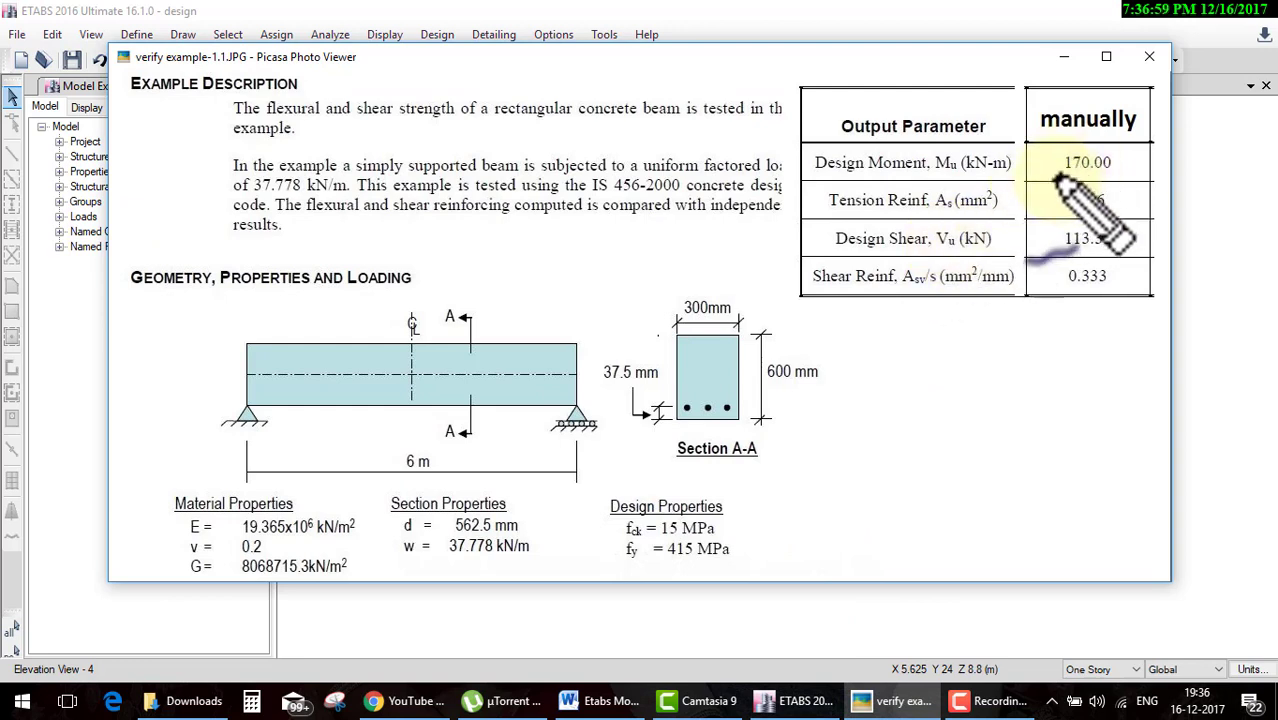
{"action": "mouse_move", "coordinate": [1055, 175]}
{"action": "left_mouse_down"}
{"action": "mouse_move", "coordinate": [1135, 173]}
{"action": "mouse_move", "coordinate": [1196, 128]}
{"action": "left_mouse_up"}
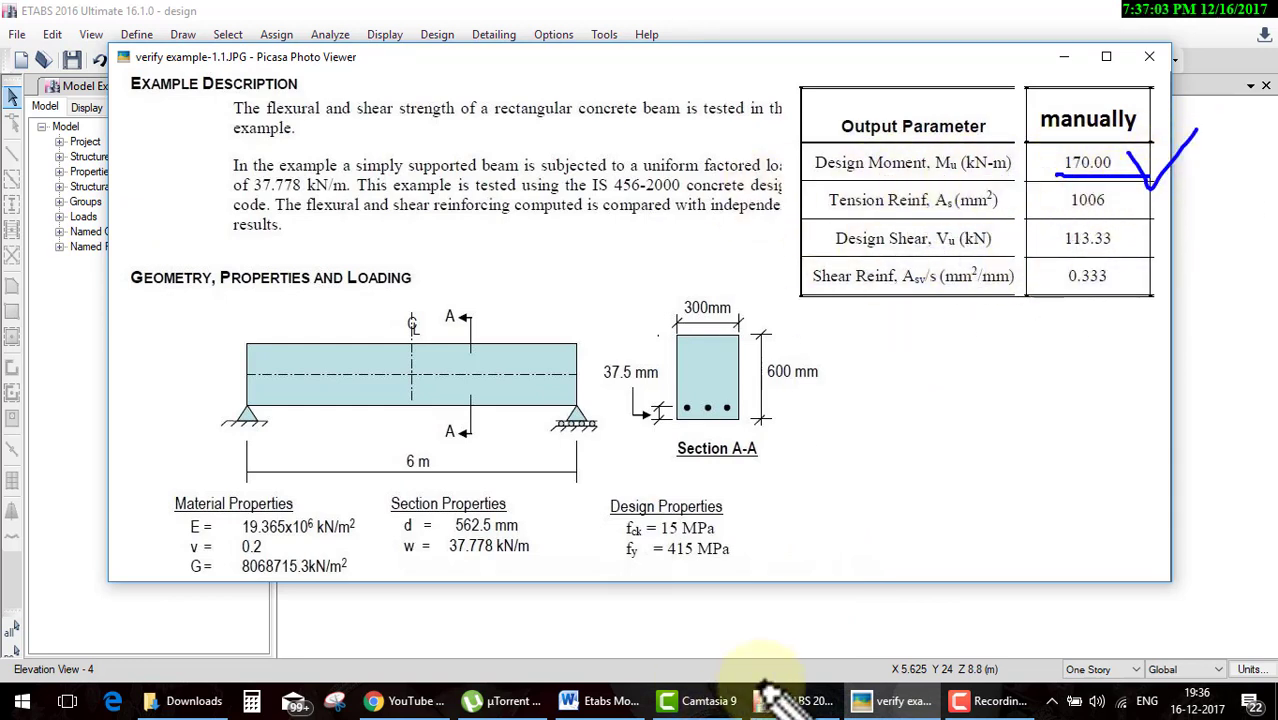
{"action": "left_click", "coordinate": [793, 704]}
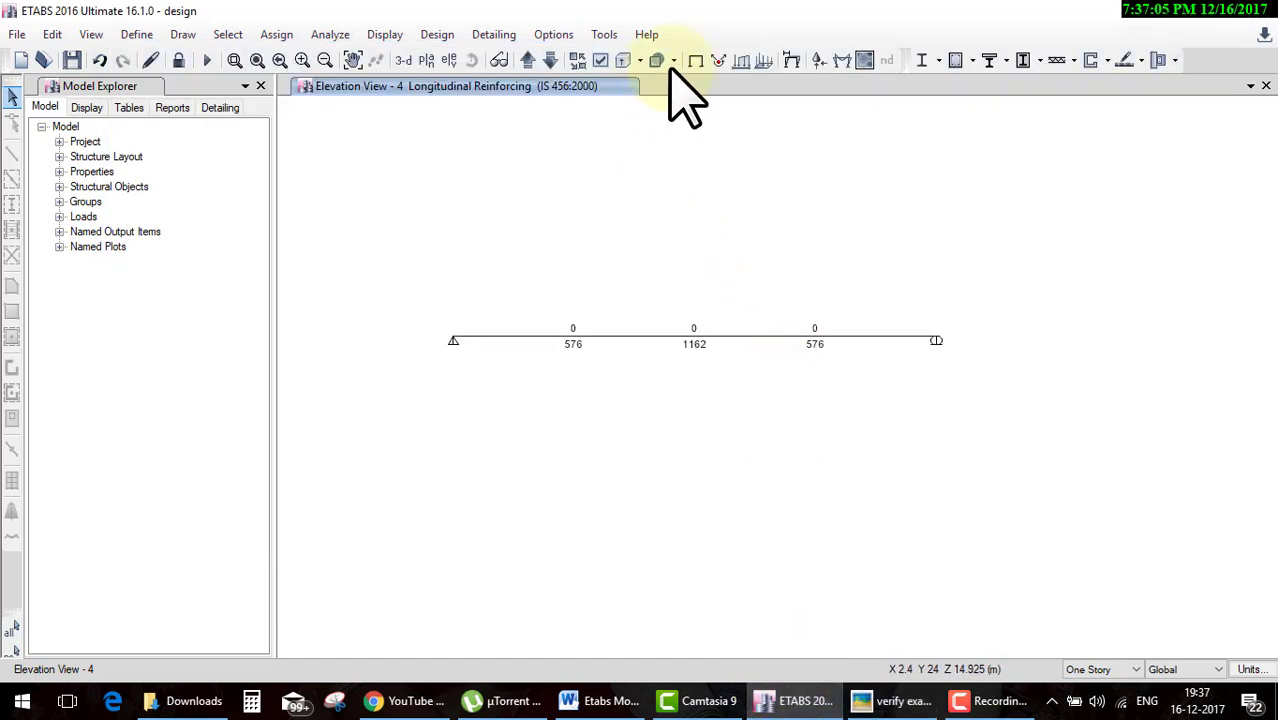
Plot the Dead-case Moment 3-3 diagram peaking at 190.251 kN-m, then show the reference example.
{"action": "left_click", "coordinate": [842, 60]}
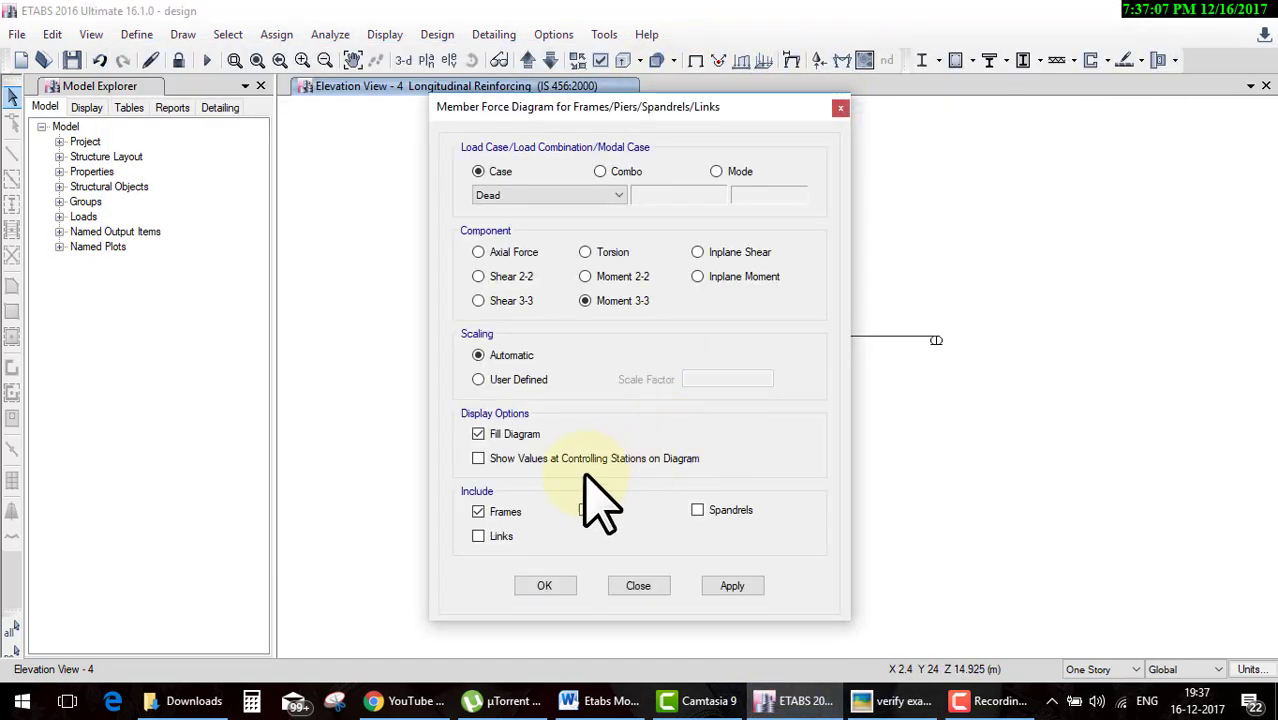
{"action": "left_click", "coordinate": [545, 586]}
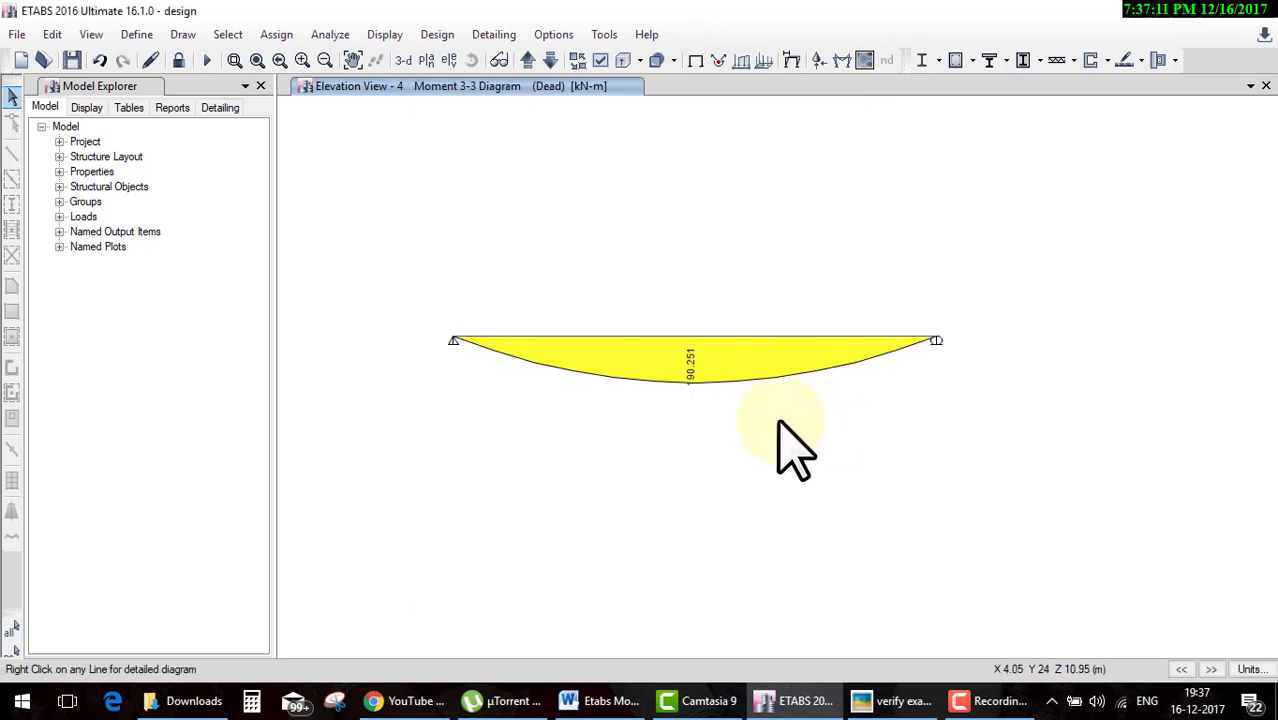
{"action": "scroll", "coordinate": [690, 412], "scroll_direction": "up", "scroll_amount": 2}
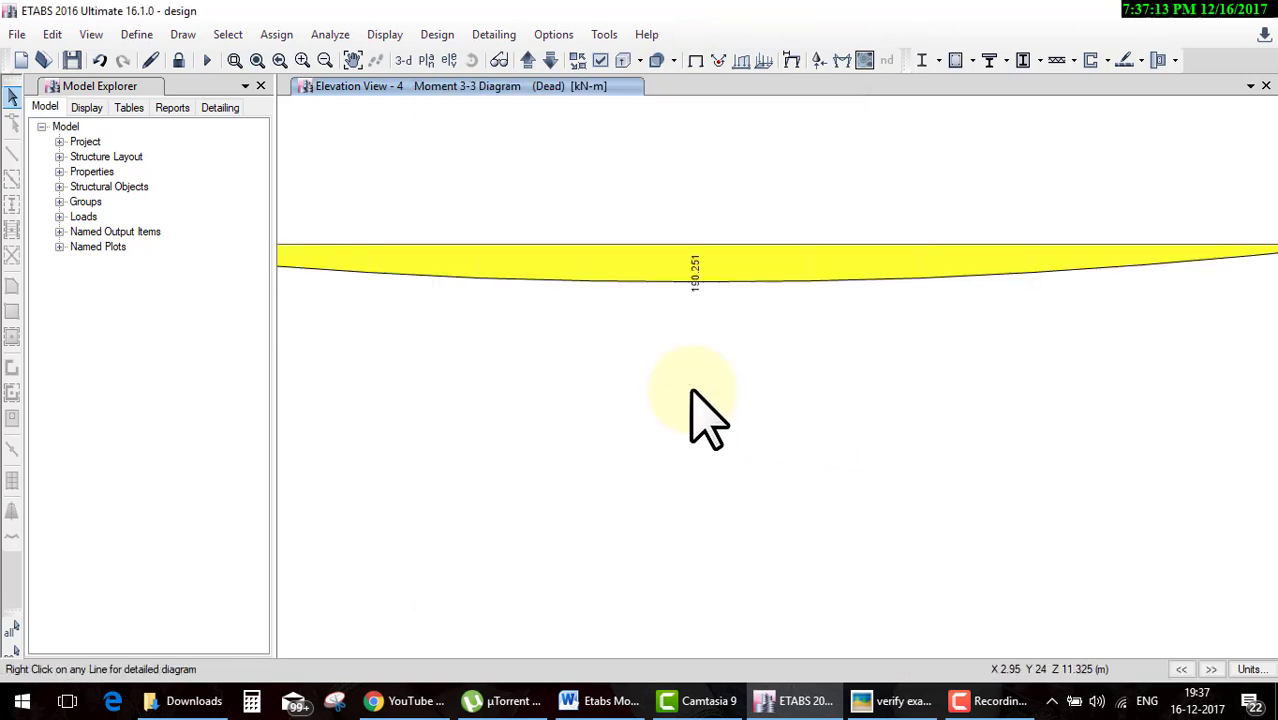
{"action": "scroll", "coordinate": [706, 325], "scroll_direction": "down", "scroll_amount": 3}
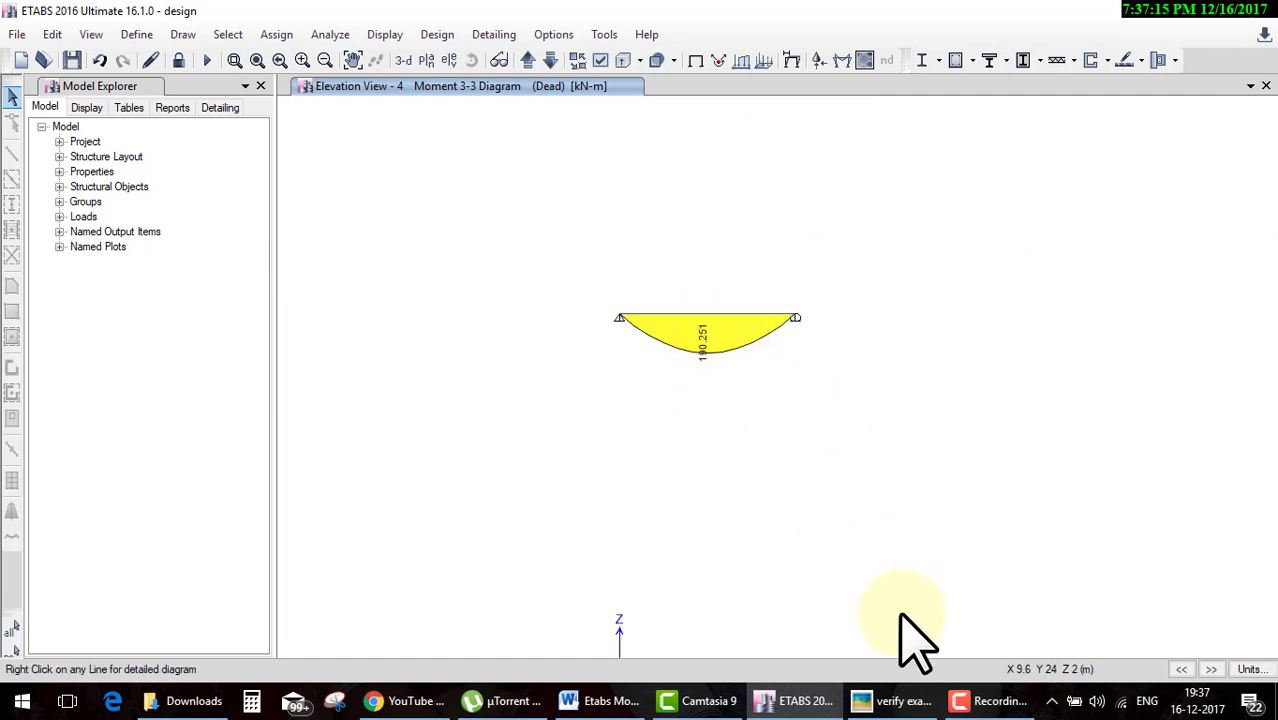
{"action": "left_click", "coordinate": [895, 700]}
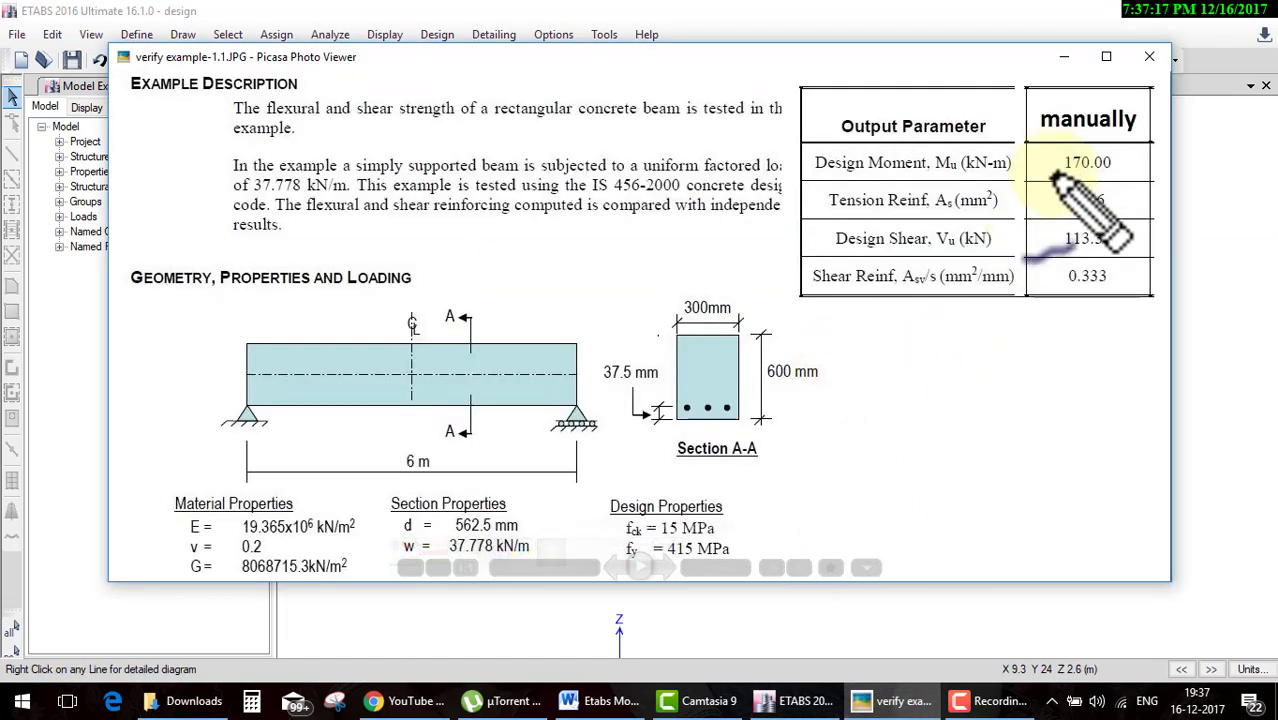
Underline the 170.00 kN-m reference moment, clear the ink, and re-enable the pen.
{"action": "left_click_drag", "start_coordinate": [1052, 174], "coordinate": [1172, 174]}
{"action": "key", "text": "Escape"}
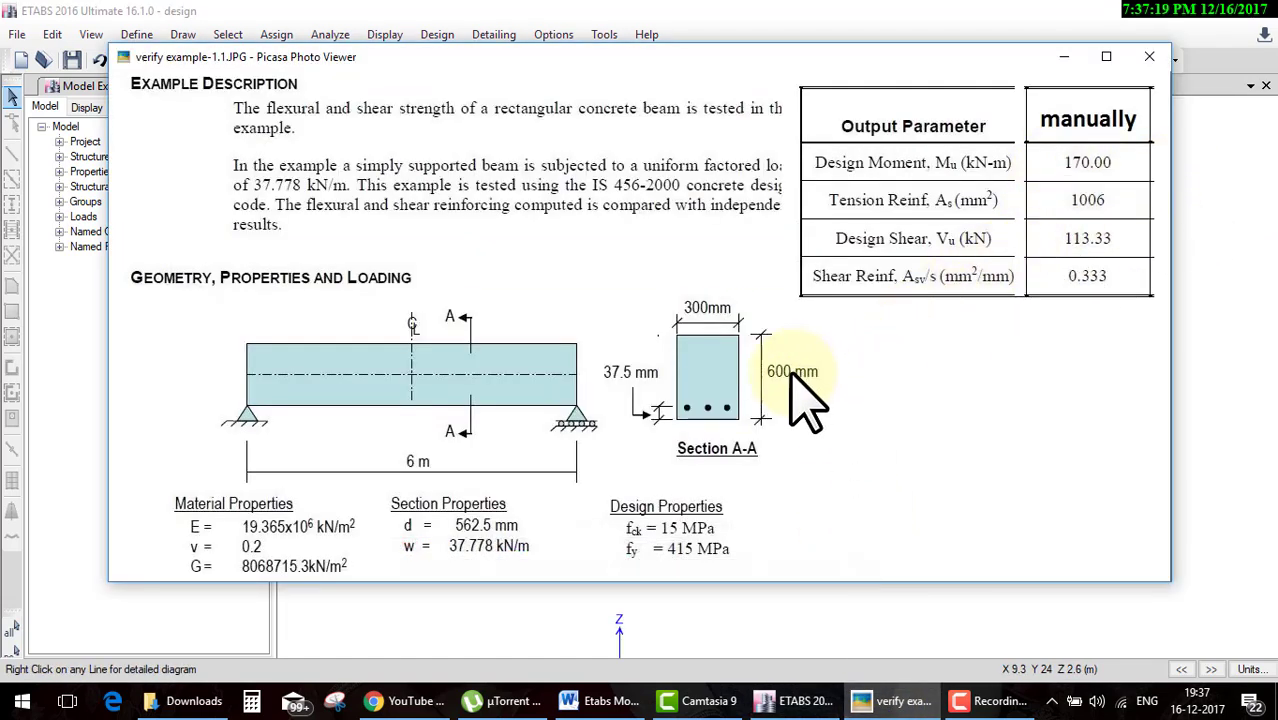
{"action": "key", "text": "ctrl+2"}
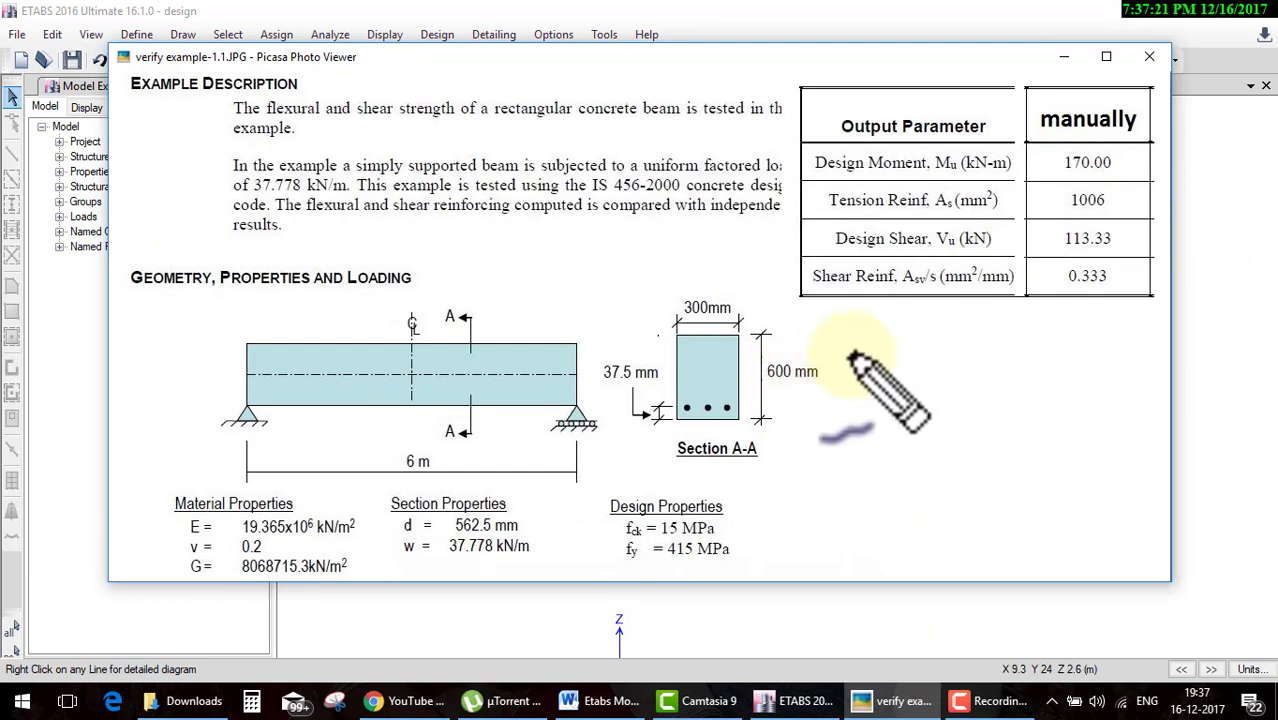
Handwrite 'Self = 0' beside the section, clear the notes, and return to ETABS.
{"action": "left_click_drag", "start_coordinate": [790, 500], "coordinate": [840, 490]}
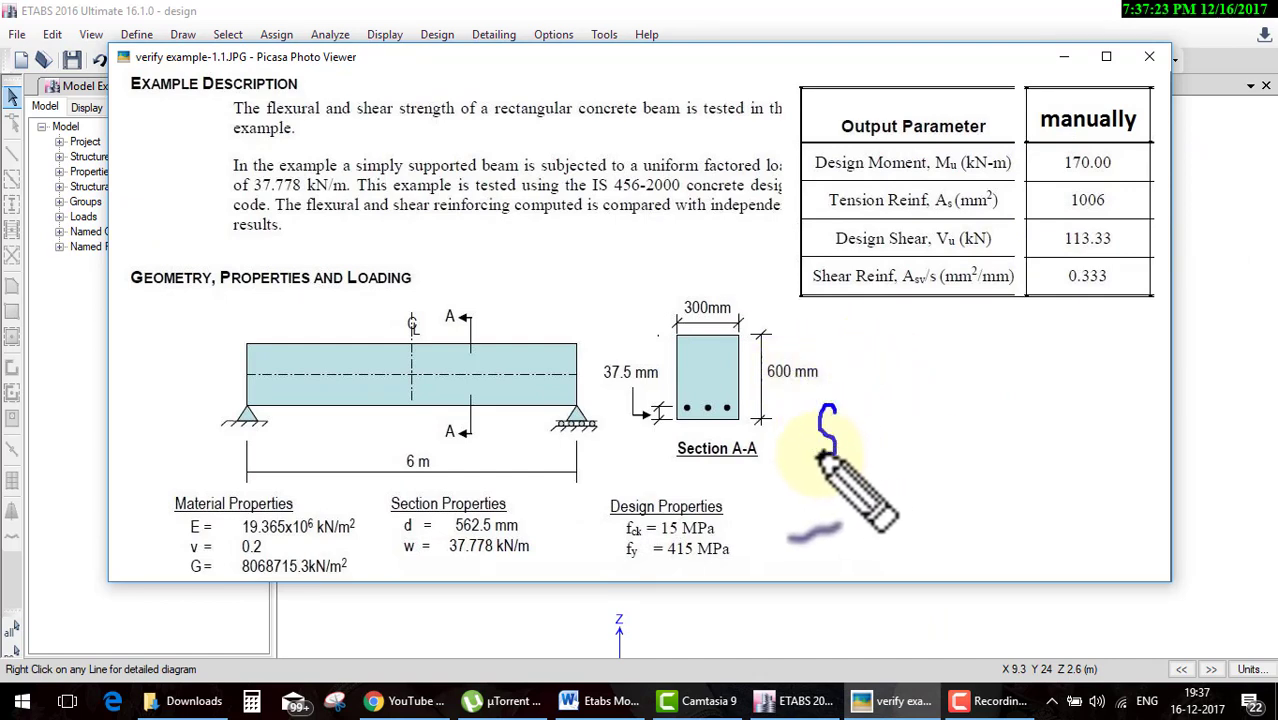
{"action": "mouse_move", "coordinate": [830, 408]}
{"action": "left_mouse_down"}
{"action": "mouse_move", "coordinate": [818, 452]}
{"action": "mouse_move", "coordinate": [876, 392]}
{"action": "mouse_move", "coordinate": [880, 448]}
{"action": "left_mouse_up"}
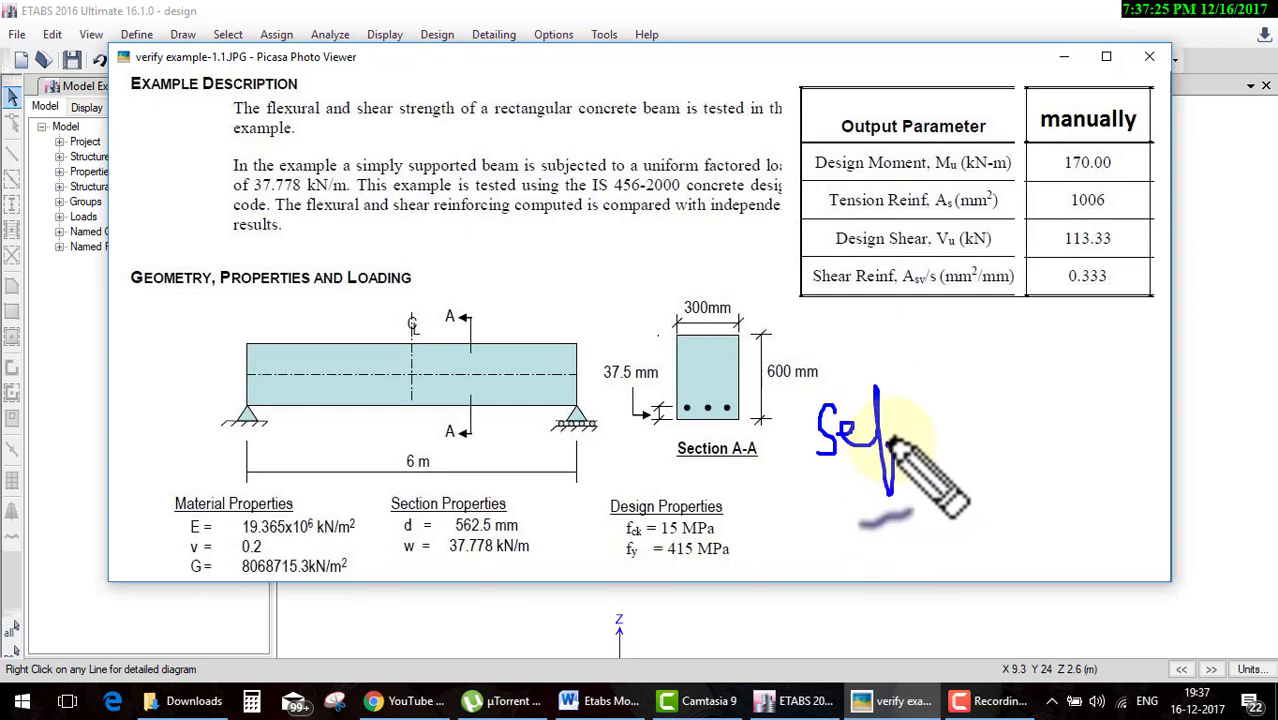
{"action": "left_click_drag", "start_coordinate": [874, 400], "coordinate": [888, 495]}
{"action": "left_click_drag", "start_coordinate": [902, 418], "coordinate": [952, 396]}
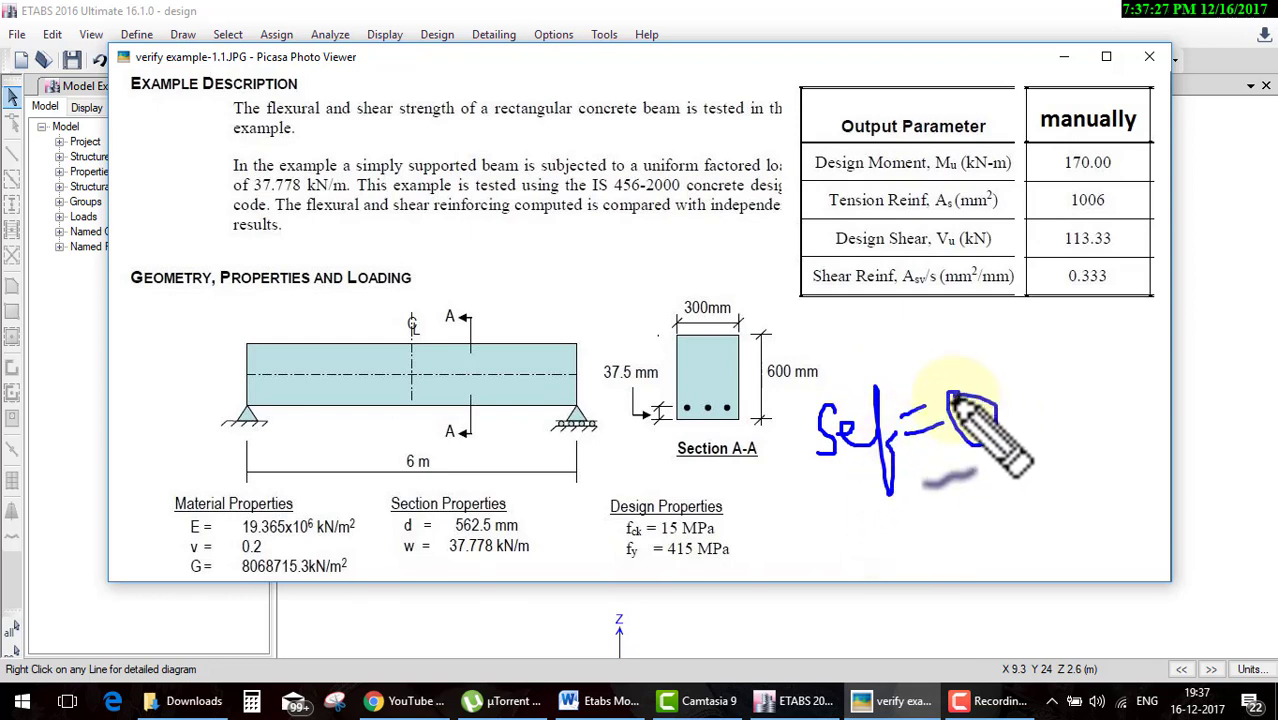
{"action": "left_click_drag", "start_coordinate": [328, 433], "coordinate": [463, 378]}
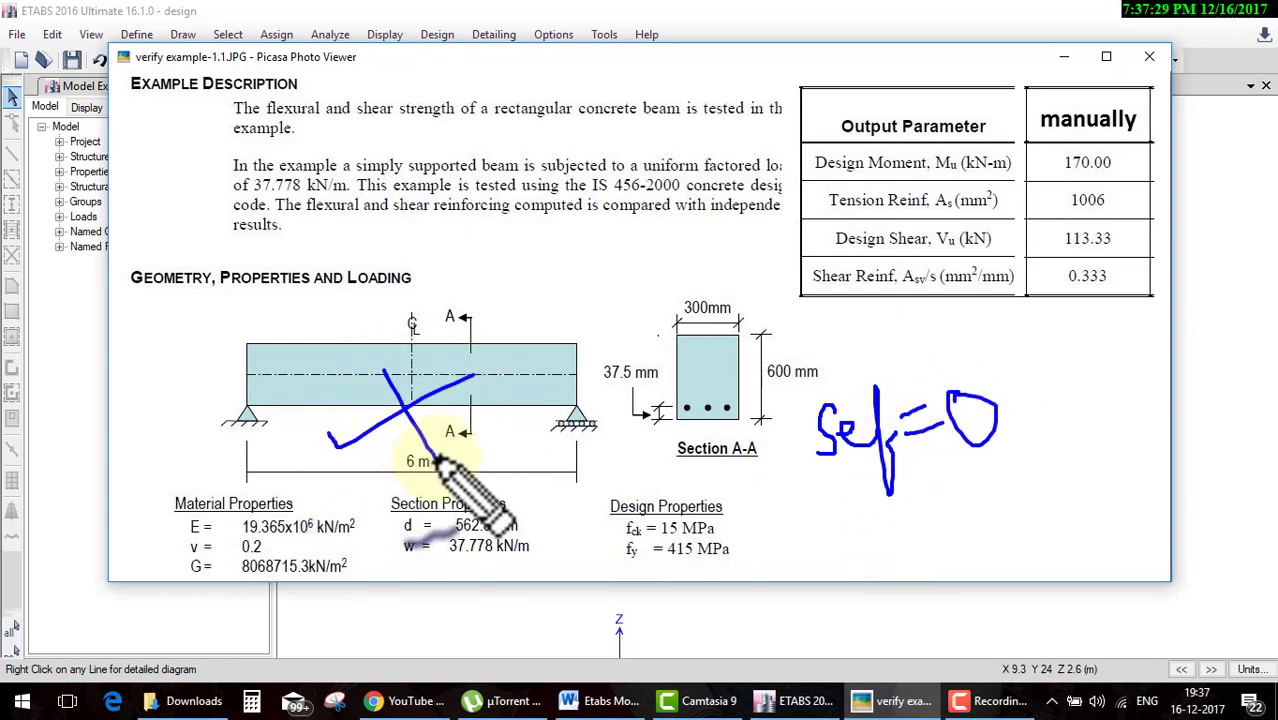
{"action": "key", "text": "Escape"}
{"action": "left_click", "coordinate": [800, 700]}
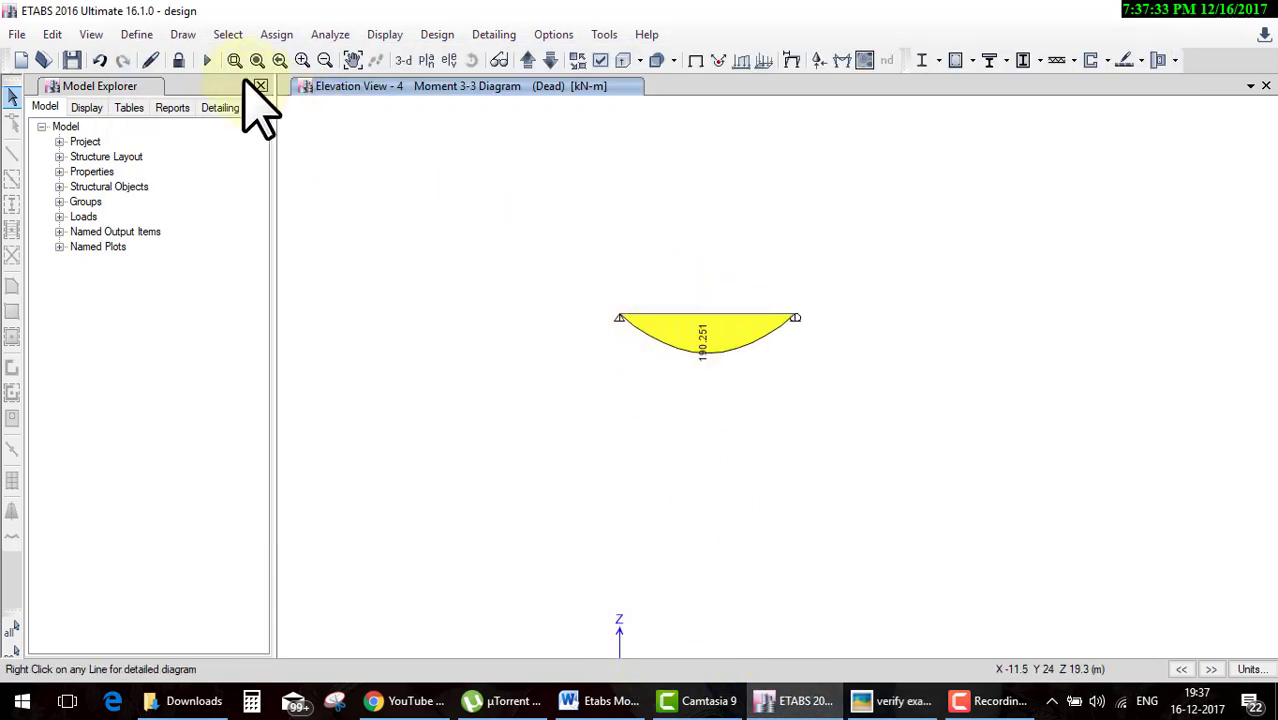
Unlock the model, set the beam's Weight property modifier to 0, and rerun the analysis.
{"action": "left_click", "coordinate": [180, 62]}
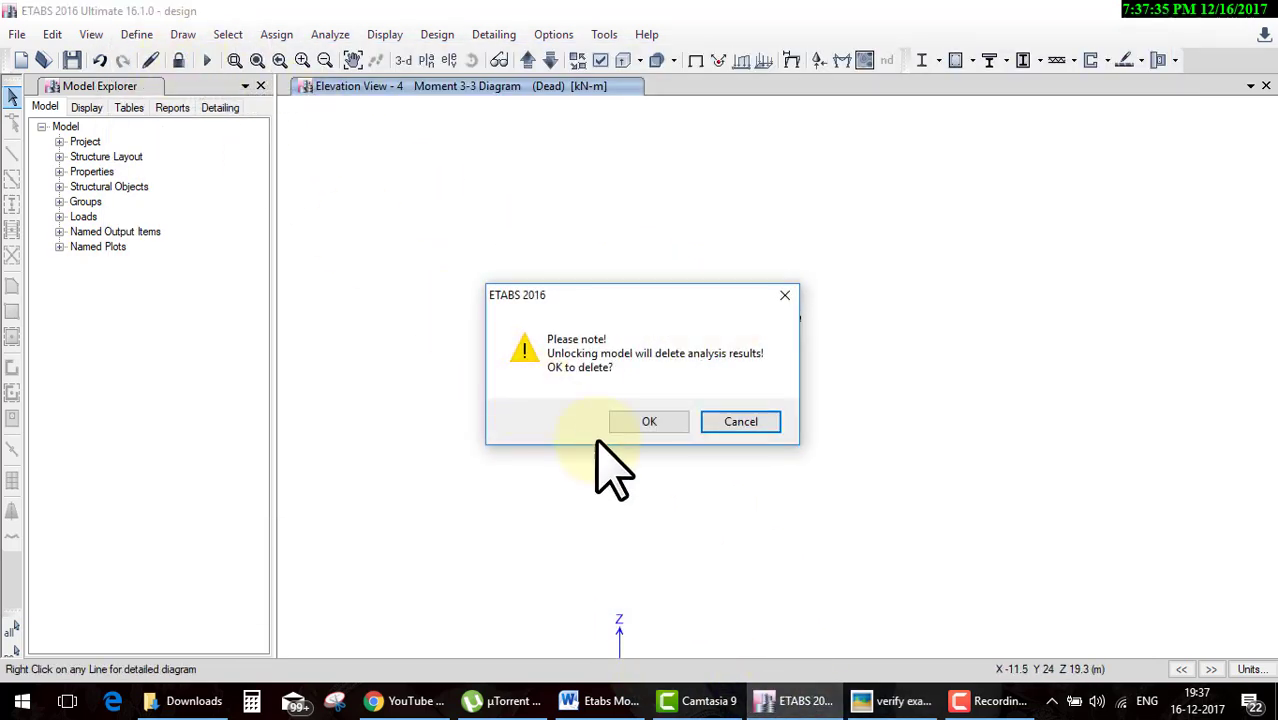
{"action": "left_click", "coordinate": [640, 420]}
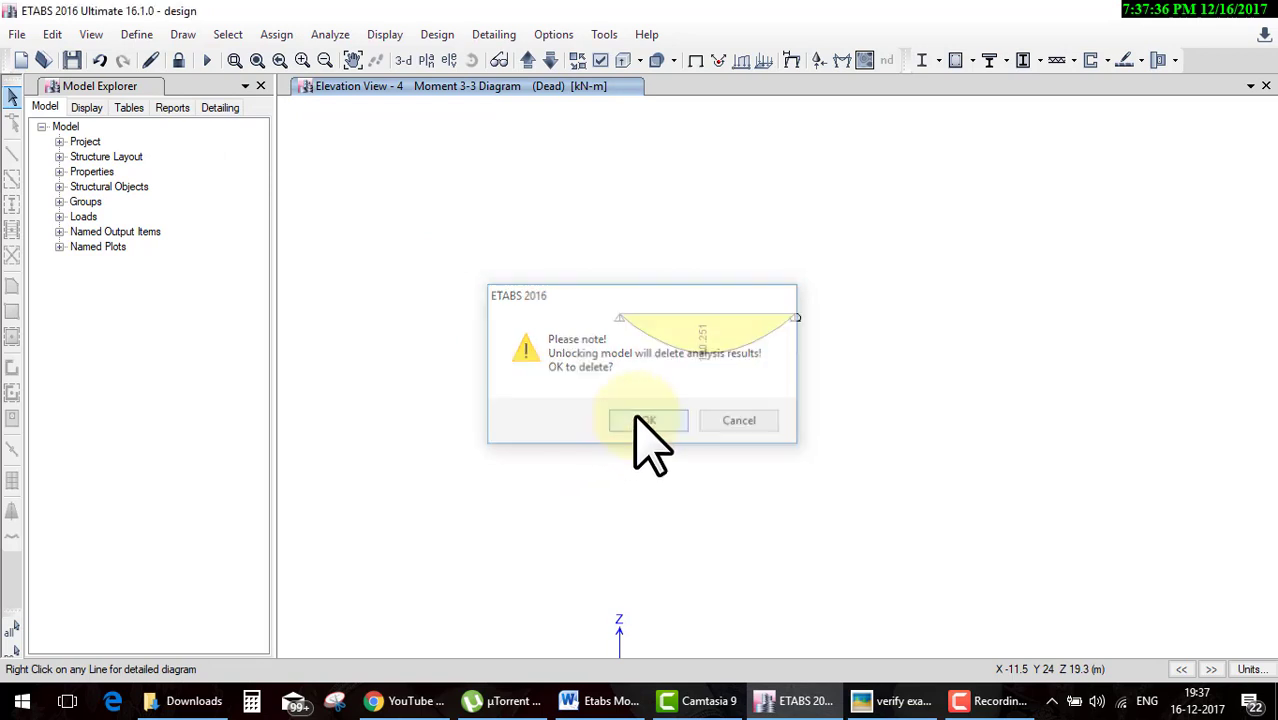
{"action": "left_click", "coordinate": [279, 36]}
{"action": "mouse_move", "coordinate": [305, 84]}
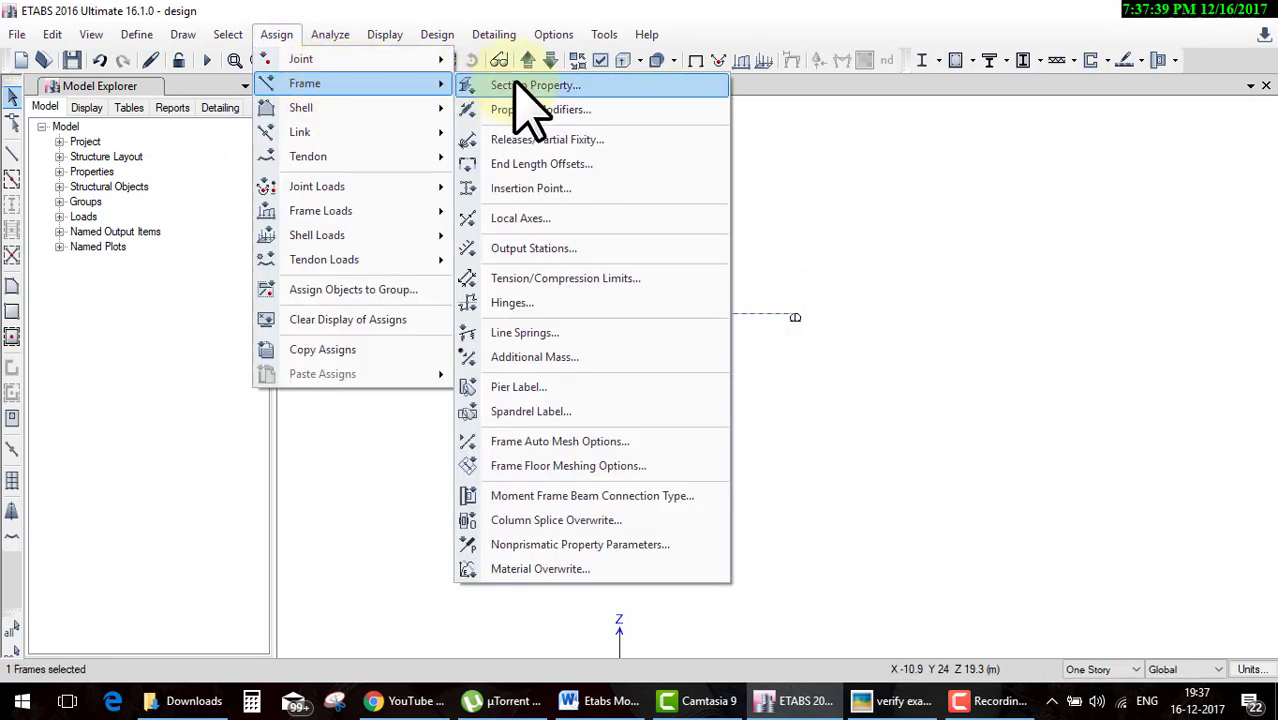
{"action": "left_click", "coordinate": [540, 109]}
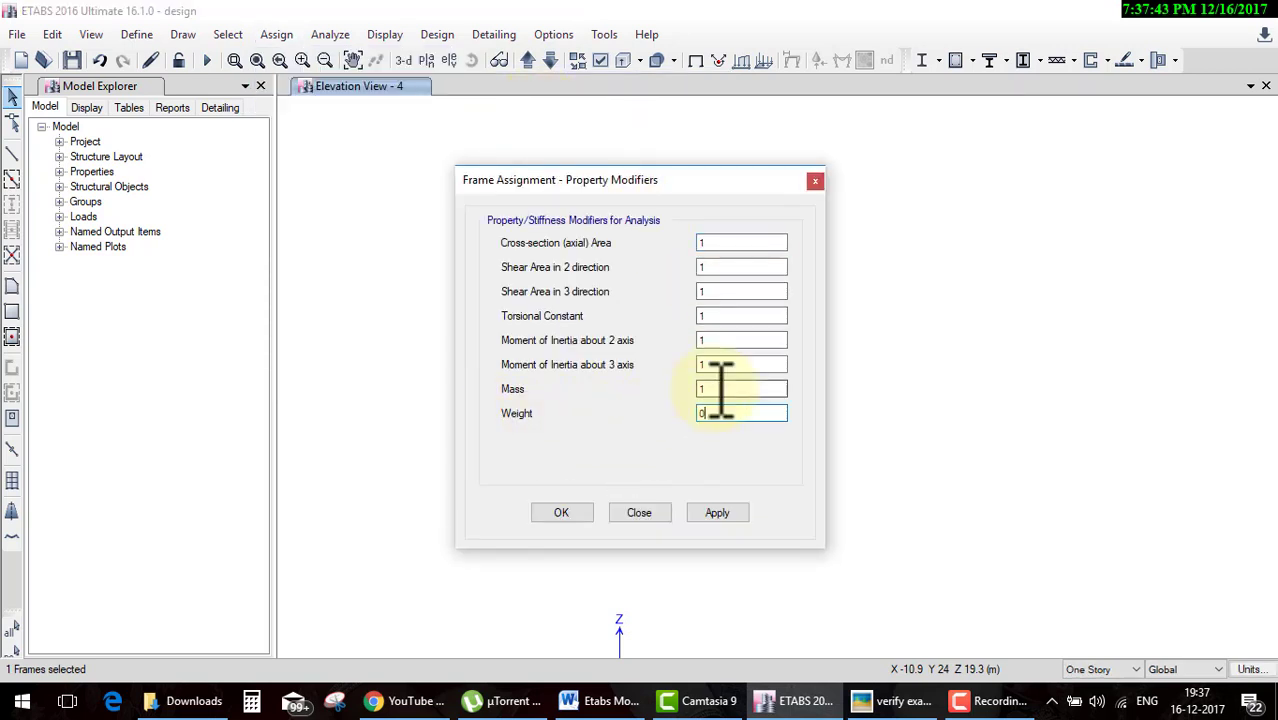
{"action": "key", "text": "Return"}
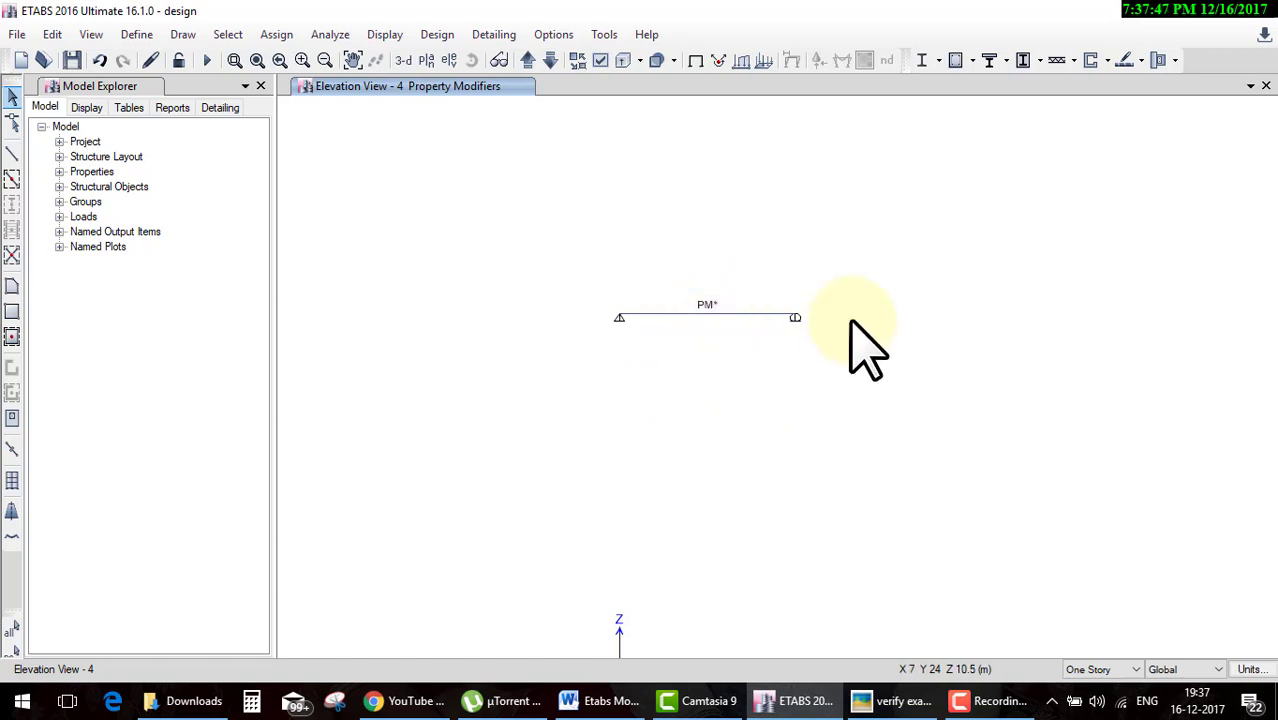
{"action": "left_click", "coordinate": [207, 60]}
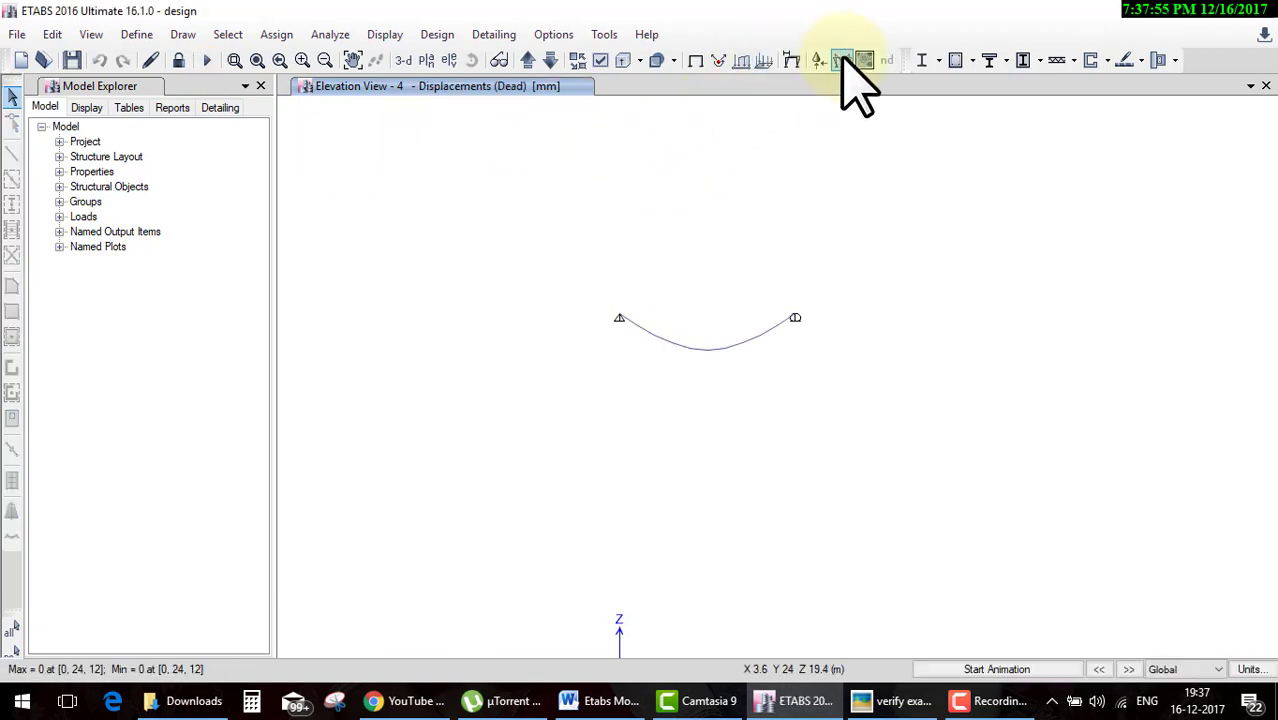
Replot the Dead Moment 3-3 diagram, now peaking at 170.001 kN-m, then show the verification example.
{"action": "left_click", "coordinate": [842, 60]}
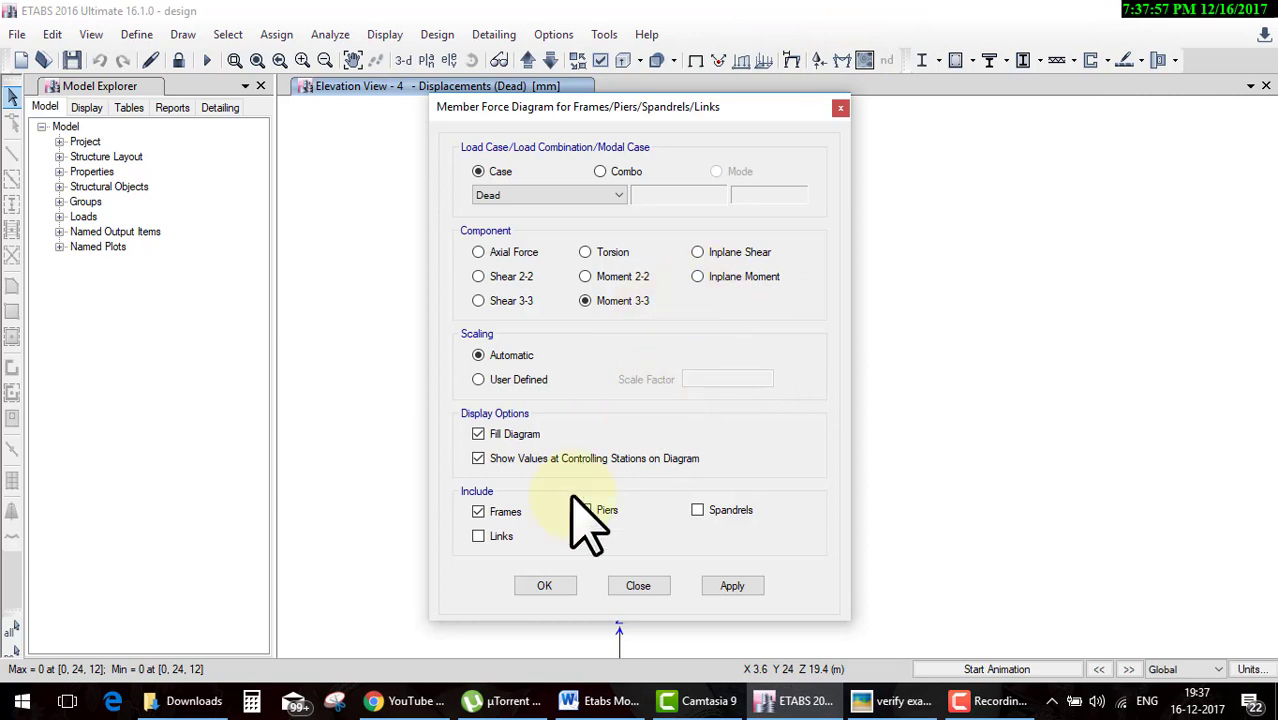
{"action": "left_click", "coordinate": [544, 586]}
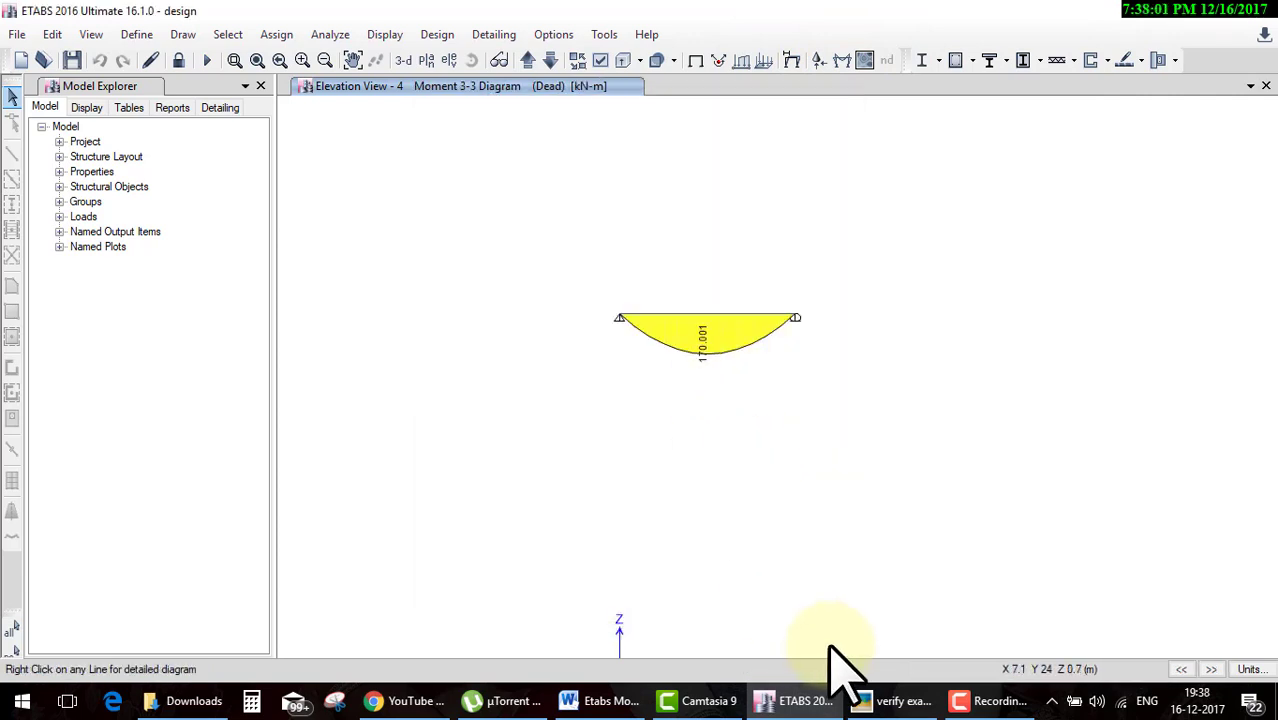
{"action": "left_click", "coordinate": [865, 700]}
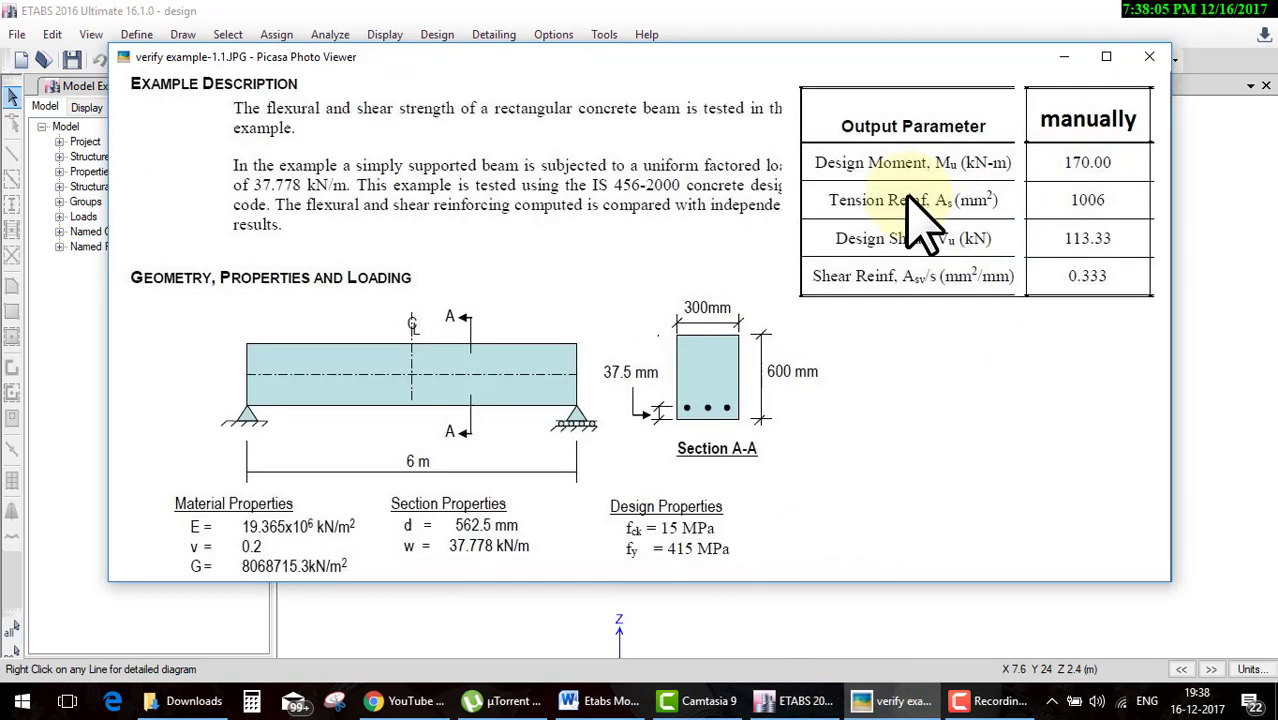
Tick off the matching 170.00 design moment and 113.33 design shear on the reference example.
{"action": "mouse_move", "coordinate": [1038, 172]}
{"action": "left_mouse_down"}
{"action": "mouse_move", "coordinate": [1112, 172]}
{"action": "mouse_move", "coordinate": [1228, 120]}
{"action": "left_mouse_up"}
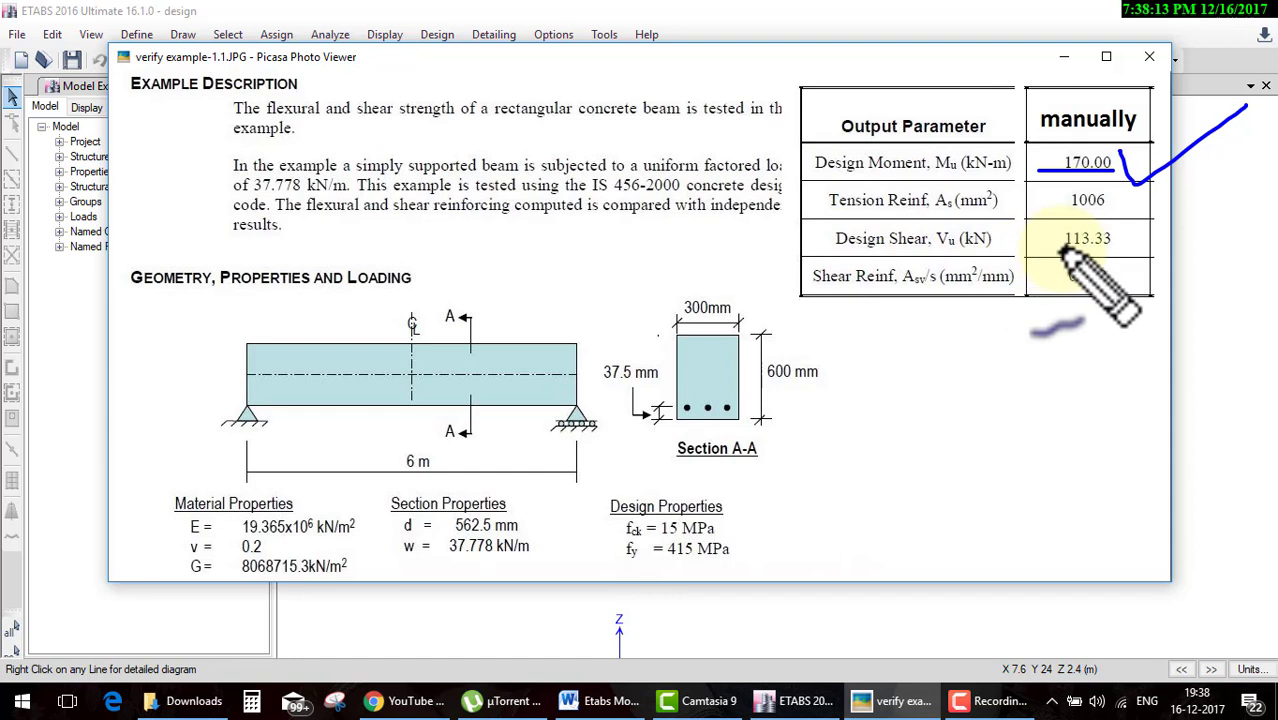
{"action": "left_click_drag", "start_coordinate": [1052, 248], "coordinate": [1158, 232]}
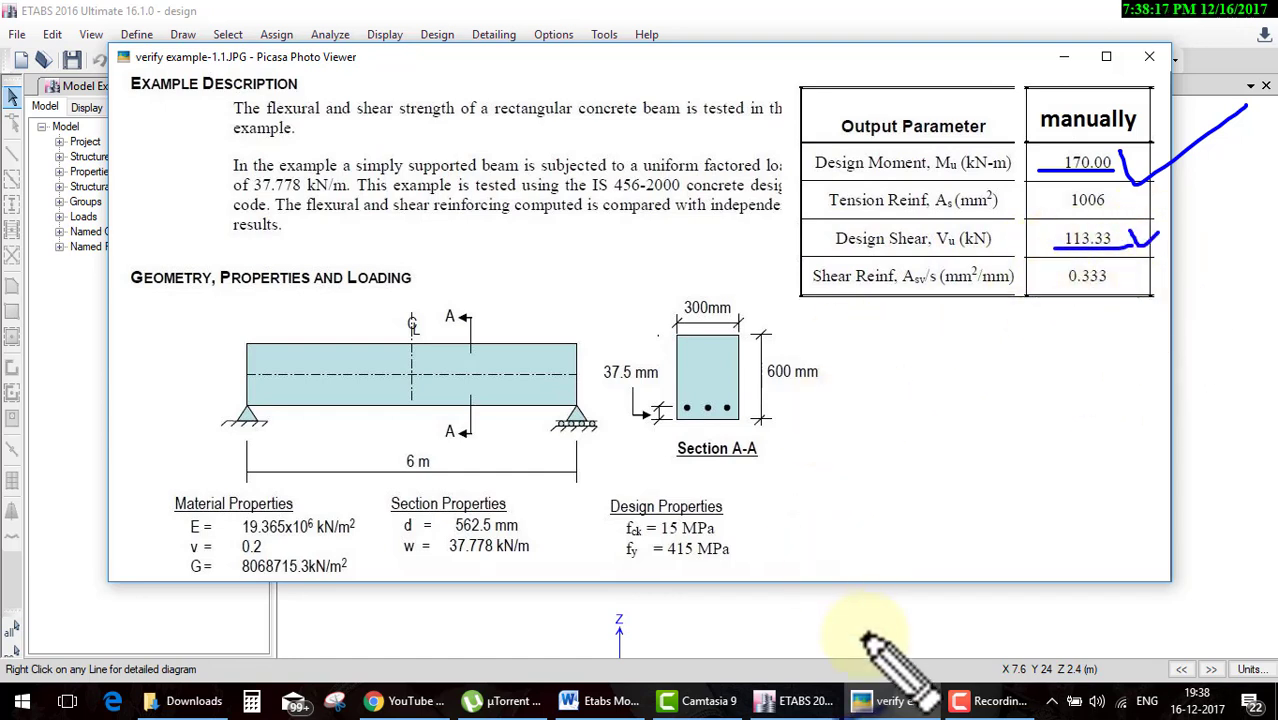
{"action": "left_click", "coordinate": [797, 700]}
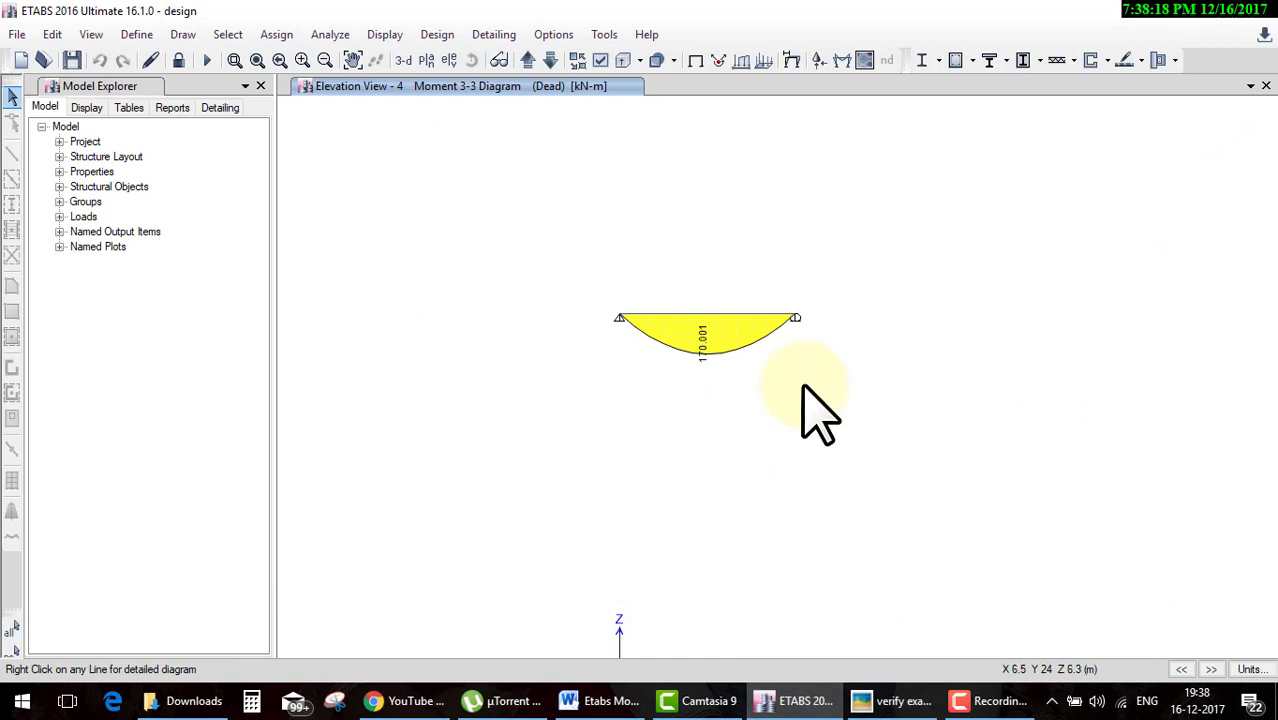
Plot the Dead Shear 2-2 diagram in ETABS, reading 113.334 kN at each support.
{"action": "left_click", "coordinate": [840, 62]}
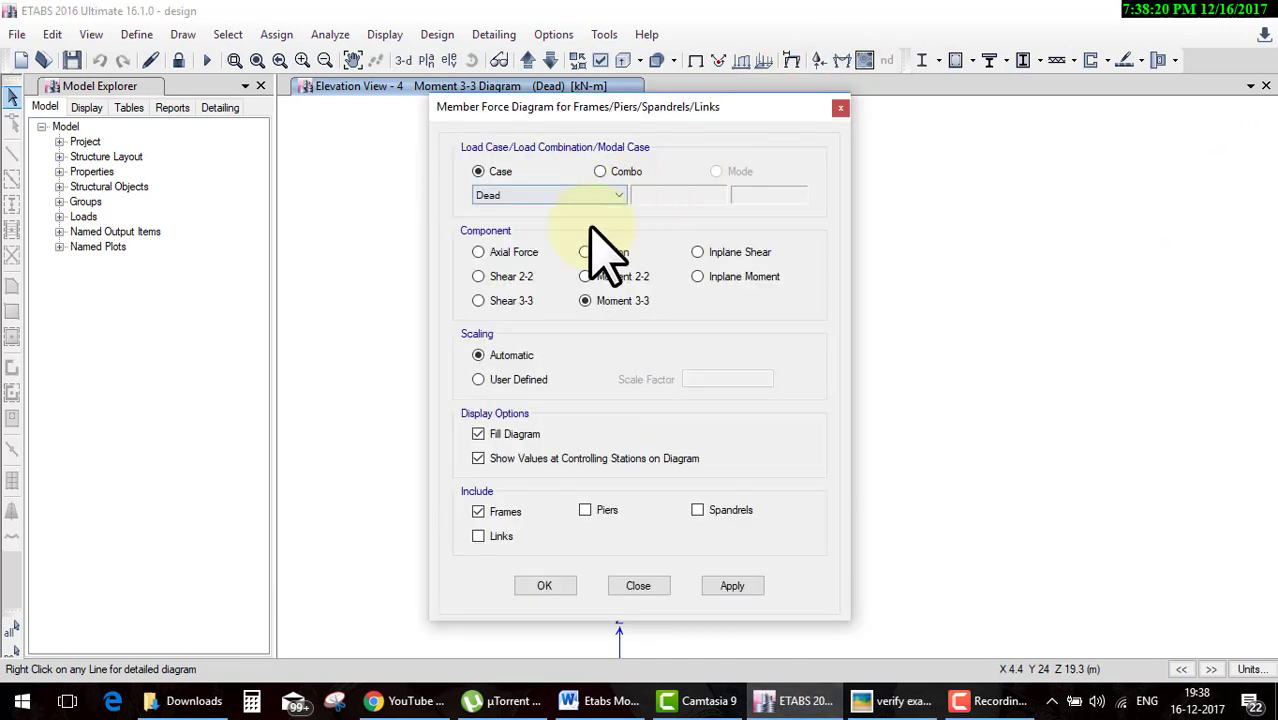
{"action": "left_click", "coordinate": [530, 585]}
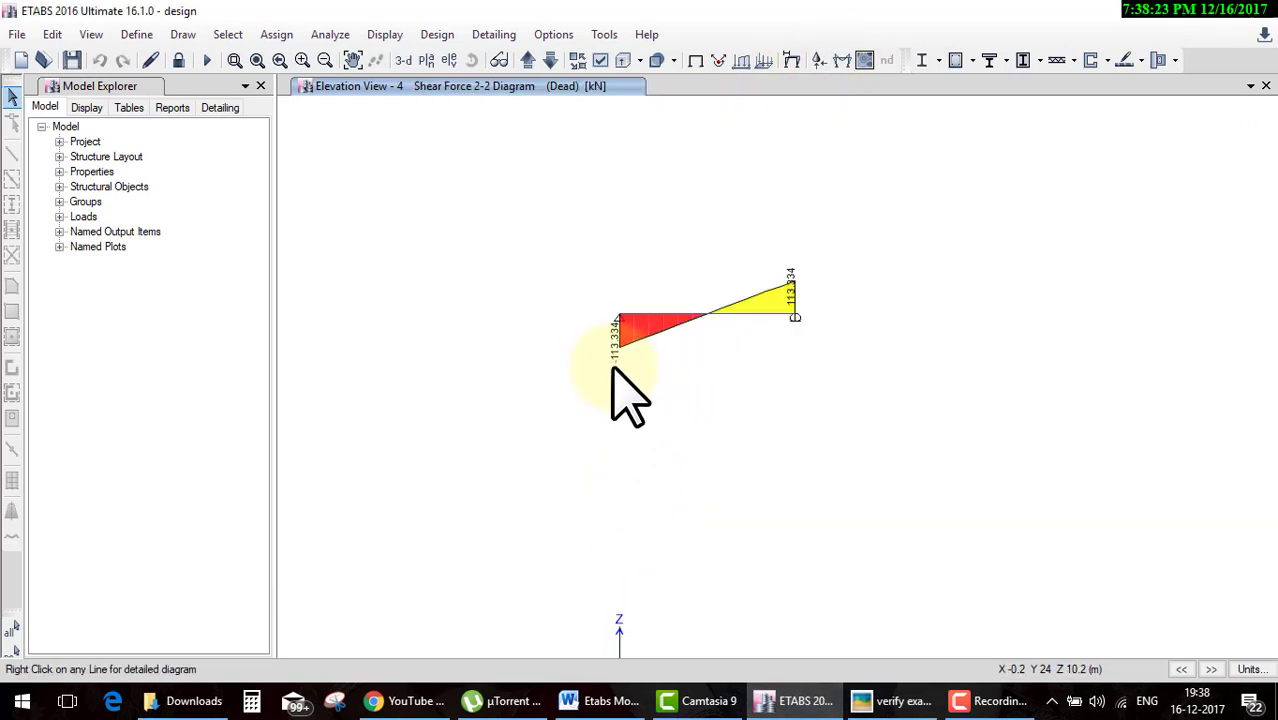
{"action": "left_click", "coordinate": [903, 701]}
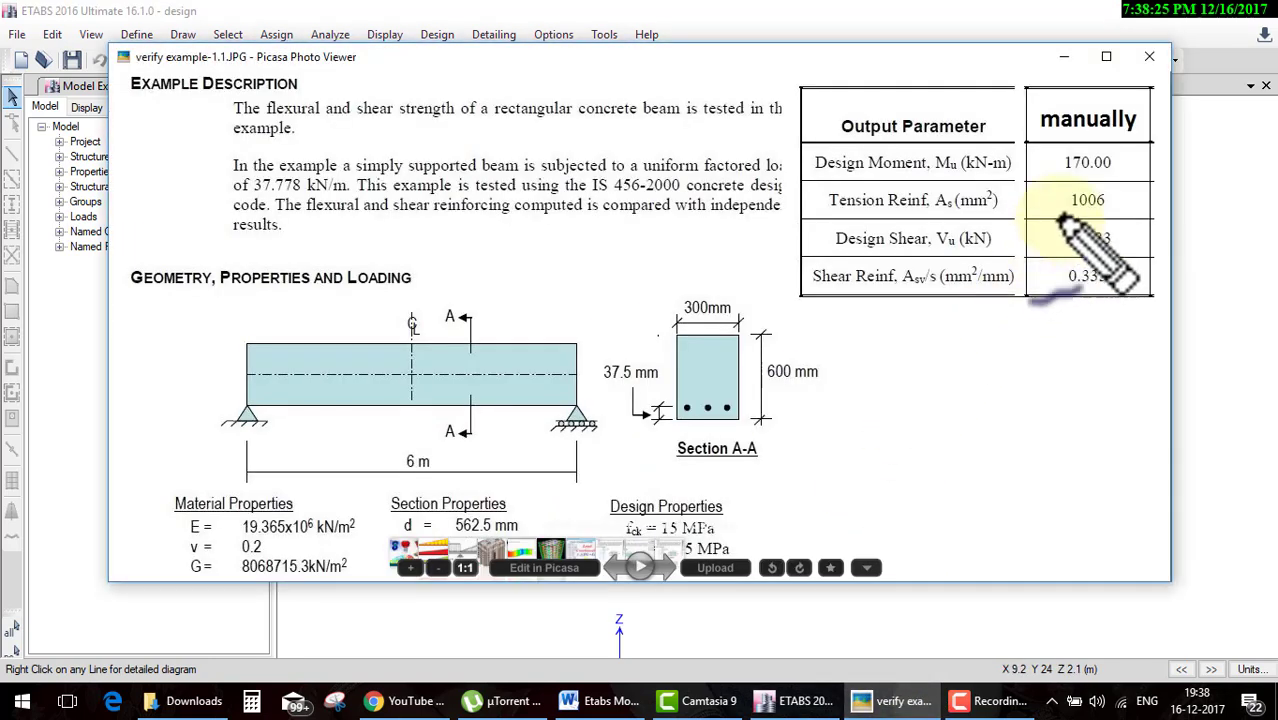
Underline 113.33 and 170.00 on the reference example as matched, back to ETABS's shear diagram.
{"action": "left_click_drag", "start_coordinate": [1058, 246], "coordinate": [1127, 244]}
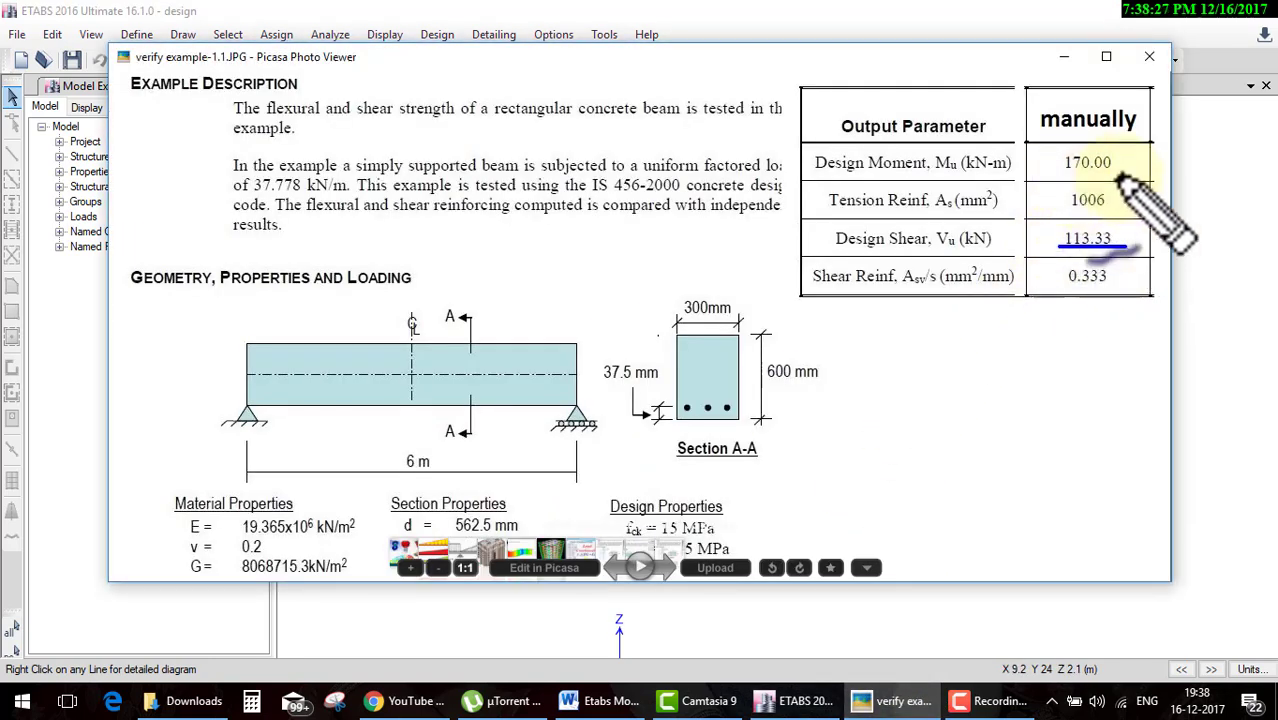
{"action": "left_click_drag", "start_coordinate": [1064, 177], "coordinate": [1131, 176]}
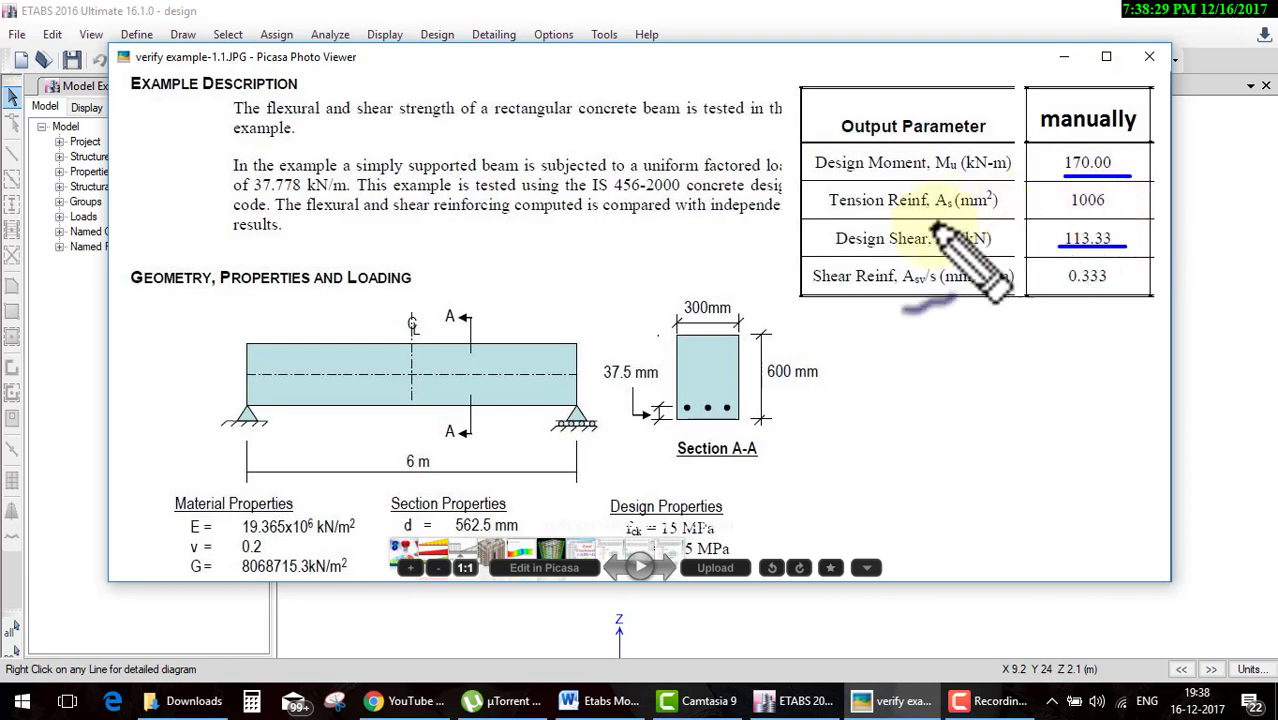
{"action": "left_click", "coordinate": [866, 608]}
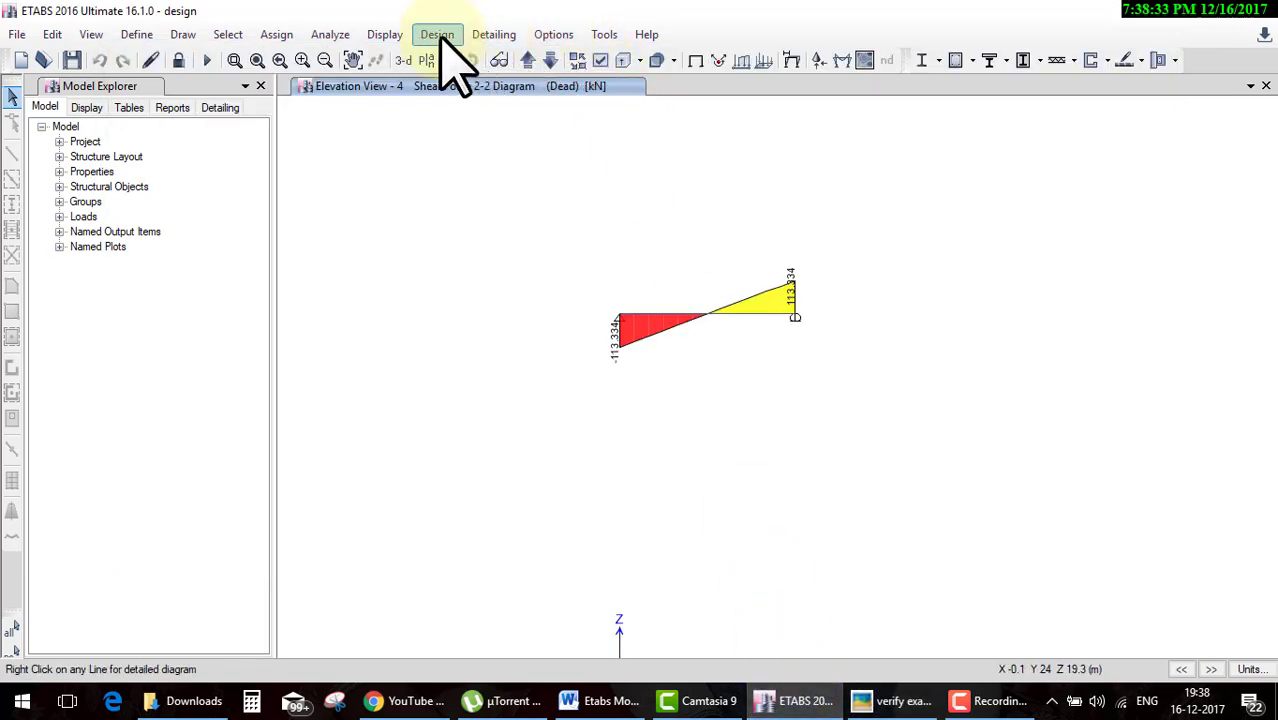
Run the IS 456:2000 concrete frame design, giving 508/1006/508 mm² longitudinal reinforcing.
{"action": "left_click", "coordinate": [440, 36]}
{"action": "mouse_move", "coordinate": [507, 83]}
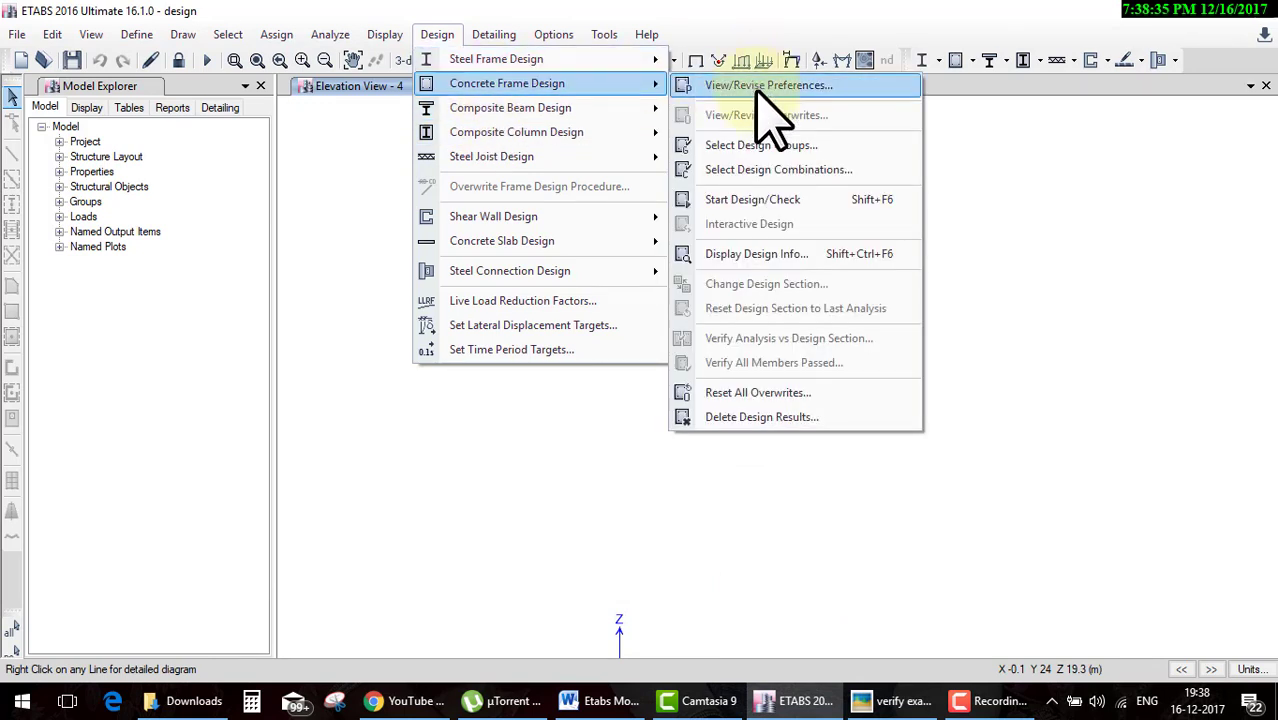
{"action": "left_click", "coordinate": [780, 200]}
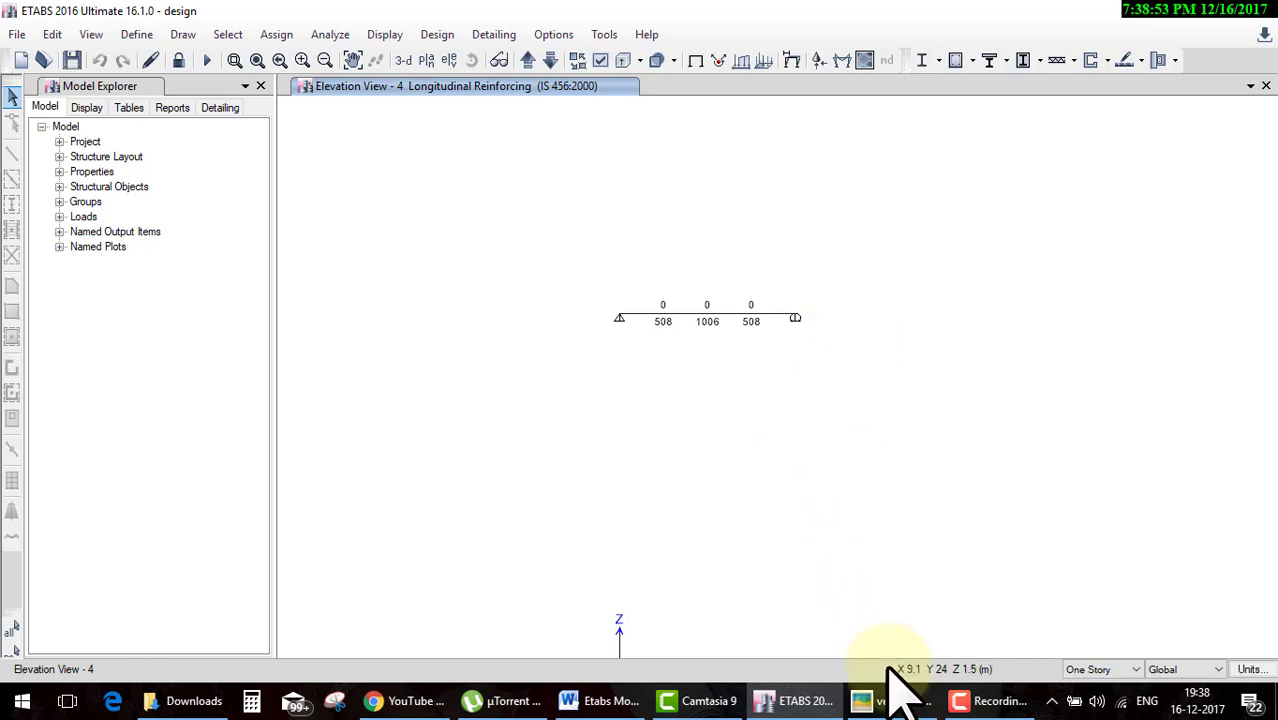
{"action": "left_click", "coordinate": [893, 700]}
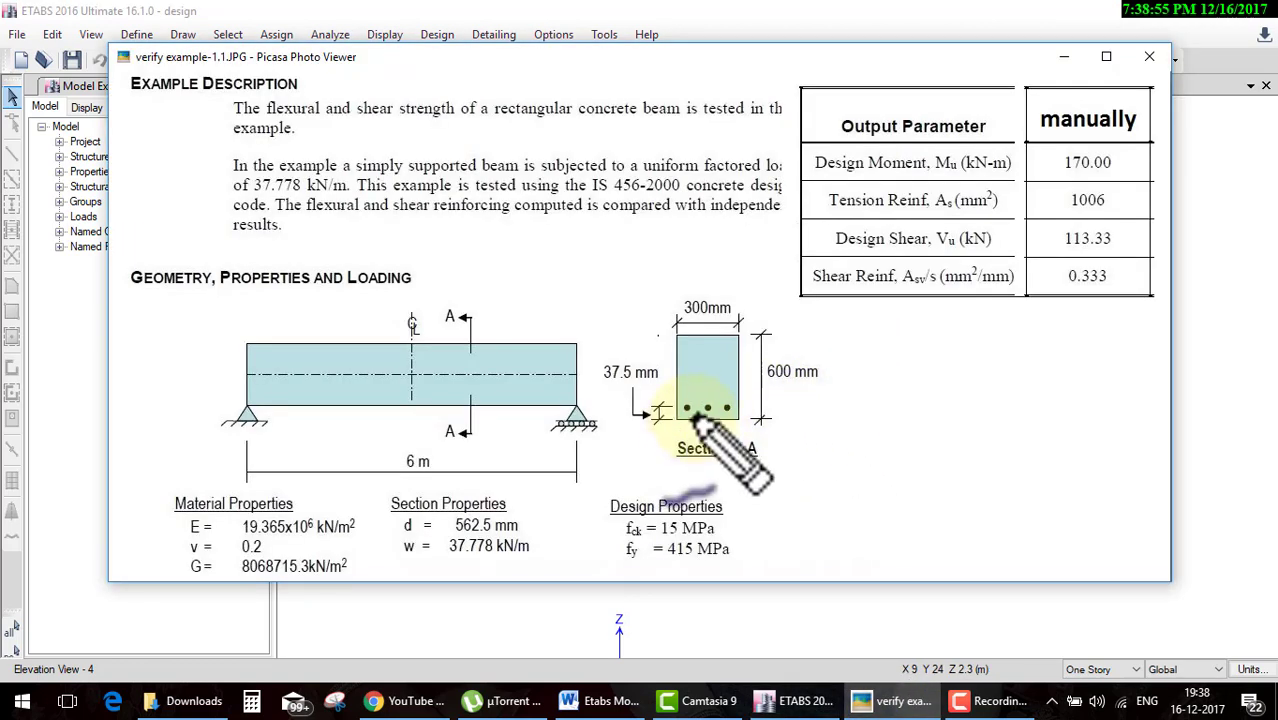
Circle the bottom bars and note 'Single' since the beam is singly reinforced.
{"action": "mouse_move", "coordinate": [740, 404]}
{"action": "left_mouse_down"}
{"action": "mouse_move", "coordinate": [704, 398]}
{"action": "mouse_move", "coordinate": [846, 406]}
{"action": "mouse_move", "coordinate": [881, 387]}
{"action": "mouse_move", "coordinate": [930, 430]}
{"action": "left_mouse_up"}
{"action": "left_click_drag", "start_coordinate": [932, 330], "coordinate": [922, 445]}
{"action": "mouse_move", "coordinate": [930, 400]}
{"action": "left_mouse_down"}
{"action": "mouse_move", "coordinate": [995, 440]}
{"action": "mouse_move", "coordinate": [1110, 377]}
{"action": "left_mouse_up"}
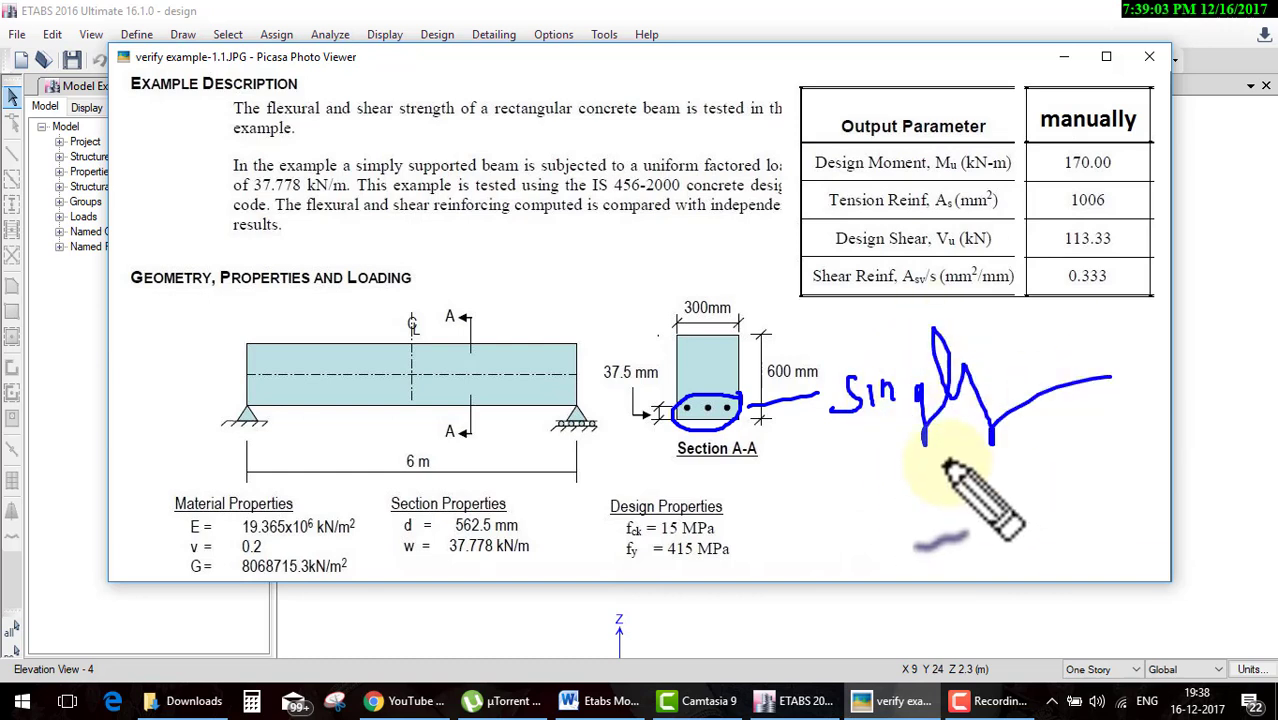
Mark zero top steel at the beam's left end, midspan and right end.
{"action": "left_click_drag", "start_coordinate": [288, 310], "coordinate": [284, 312]}
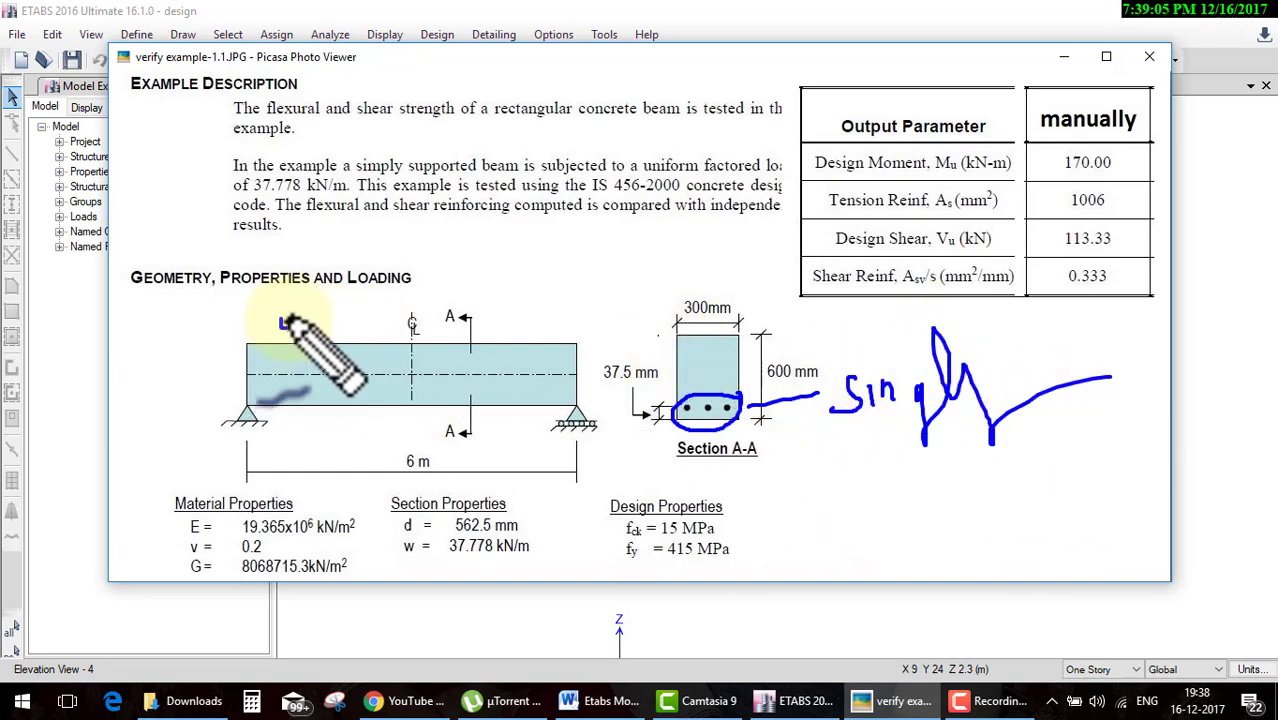
{"action": "left_click_drag", "start_coordinate": [276, 423], "coordinate": [327, 407]}
{"action": "left_click_drag", "start_coordinate": [414, 312], "coordinate": [411, 314]}
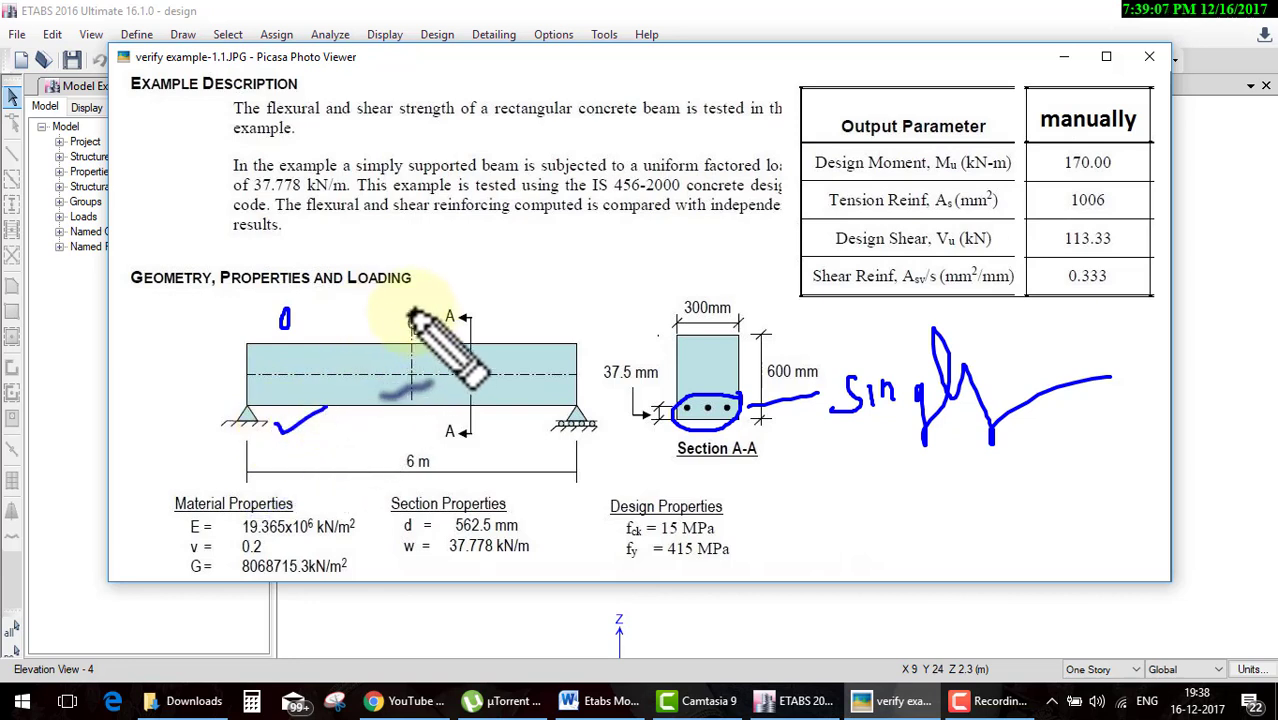
{"action": "left_click_drag", "start_coordinate": [393, 415], "coordinate": [428, 408]}
{"action": "left_click_drag", "start_coordinate": [529, 312], "coordinate": [526, 314]}
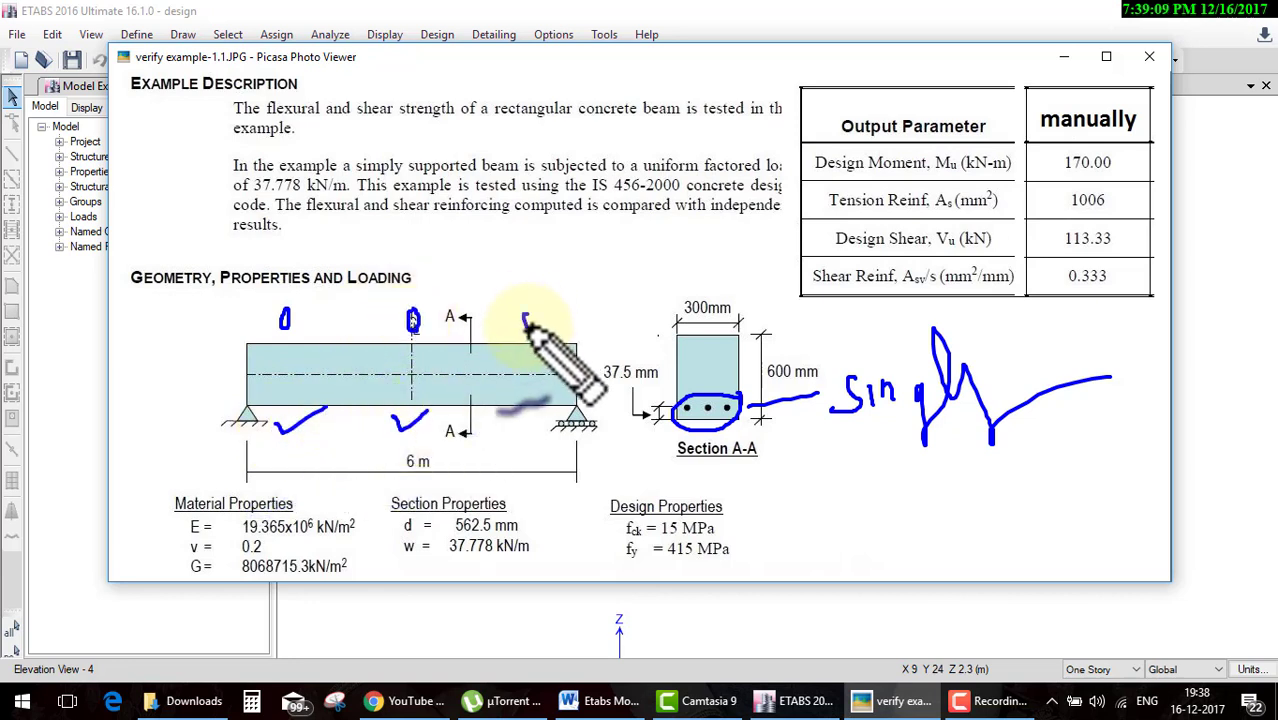
{"action": "left_click_drag", "start_coordinate": [497, 425], "coordinate": [565, 410]}
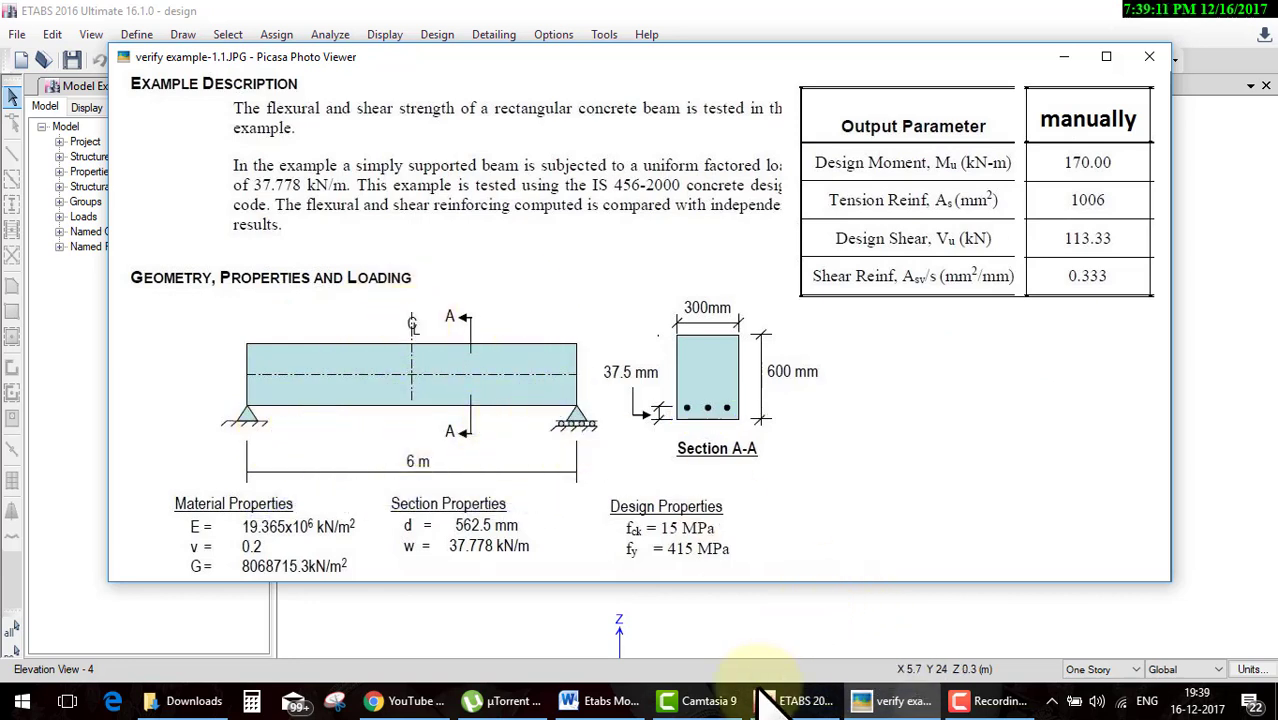
{"action": "left_click", "coordinate": [797, 700]}
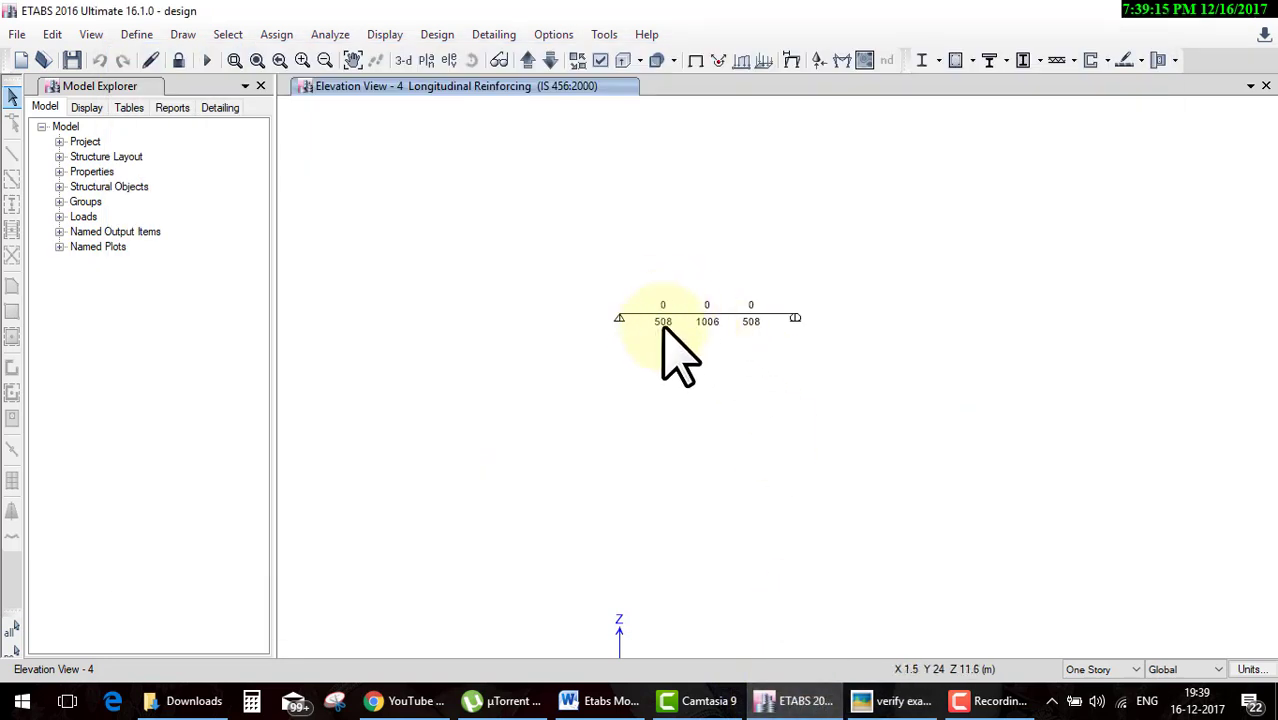
Underline the reference 1006 mm² tension reinforcement, matching ETABS's midspan value.
{"action": "left_click_drag", "start_coordinate": [612, 303], "coordinate": [678, 334]}
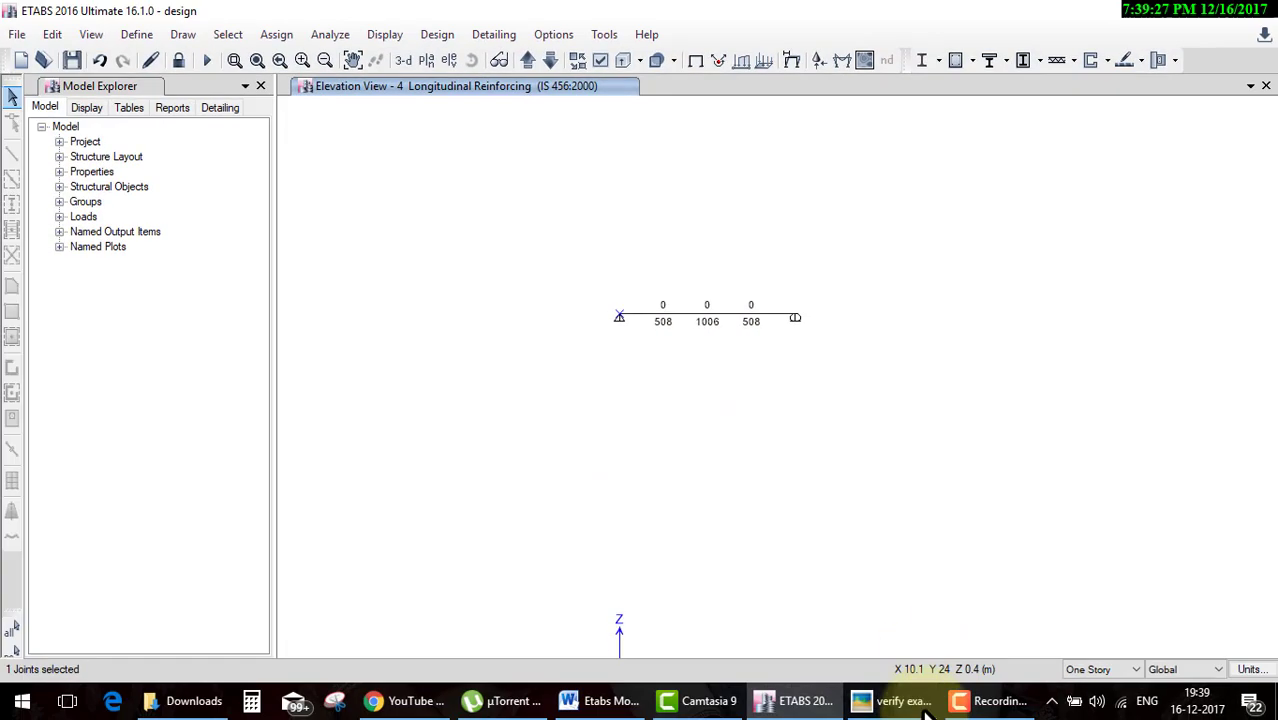
{"action": "left_click", "coordinate": [892, 700]}
{"action": "left_click_drag", "start_coordinate": [642, 650], "coordinate": [736, 633]}
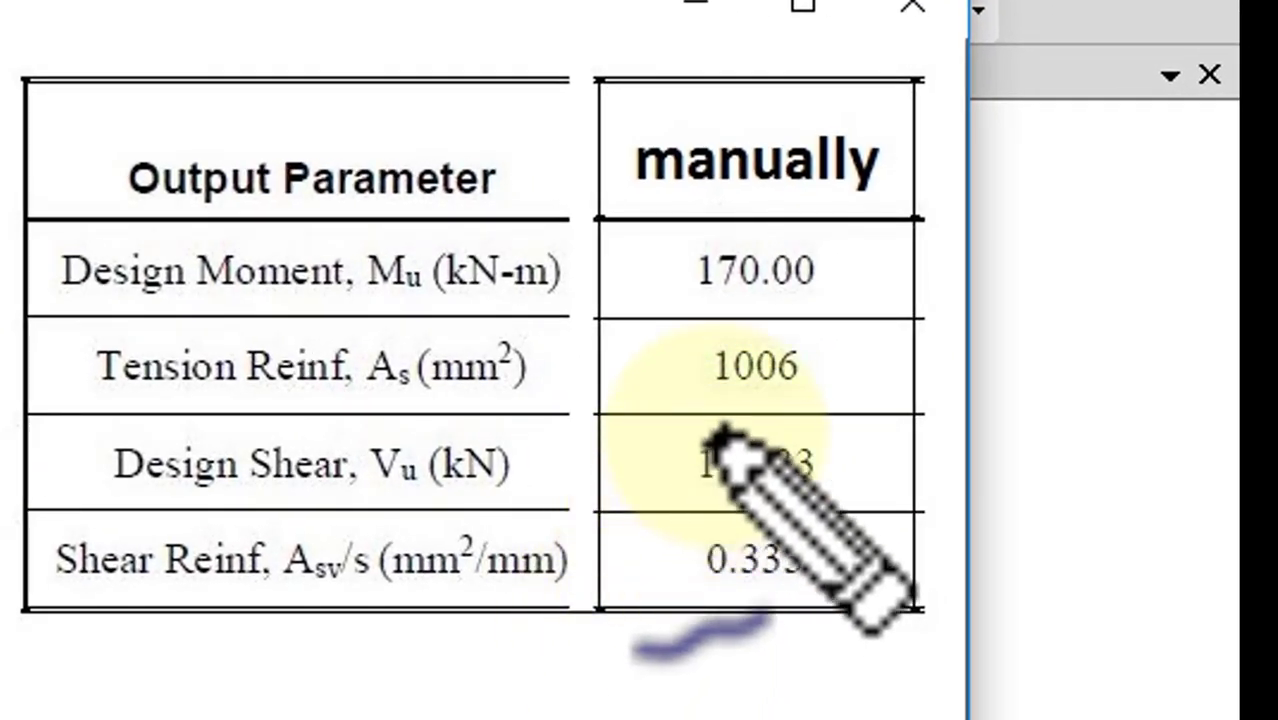
{"action": "left_click_drag", "start_coordinate": [918, 284], "coordinate": [1035, 272]}
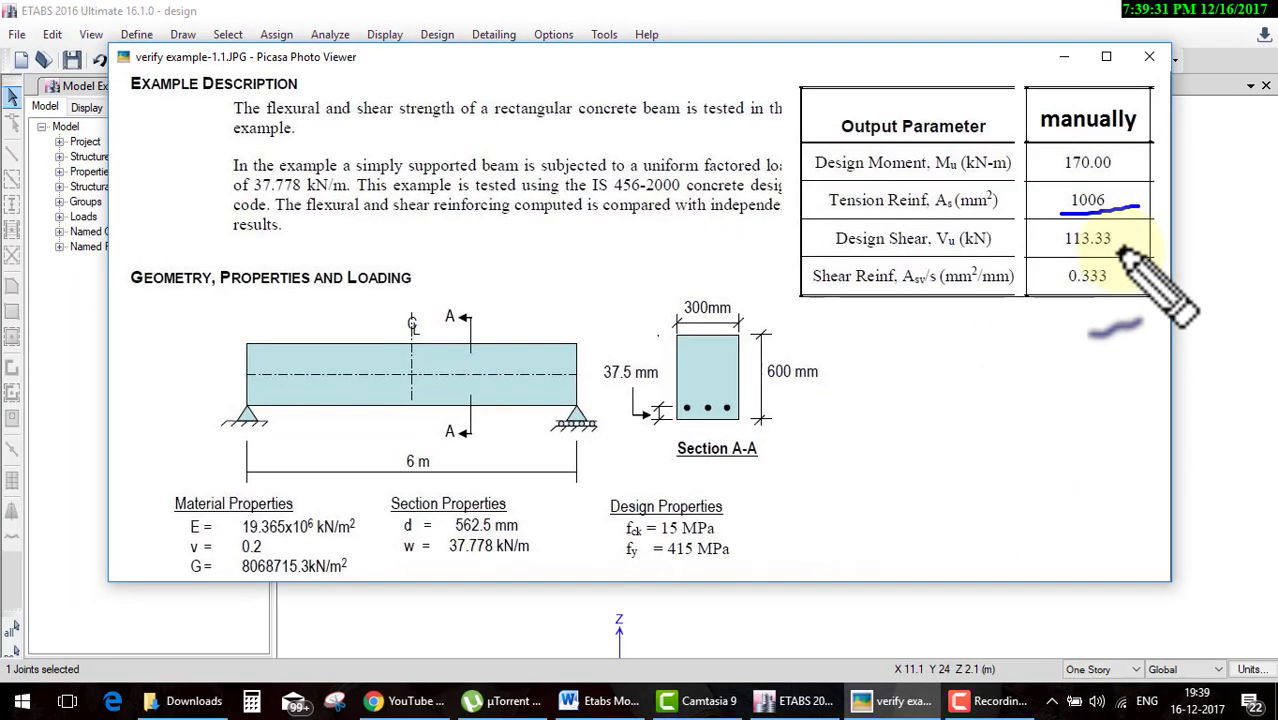
{"action": "left_click_drag", "start_coordinate": [1045, 143], "coordinate": [1092, 132]}
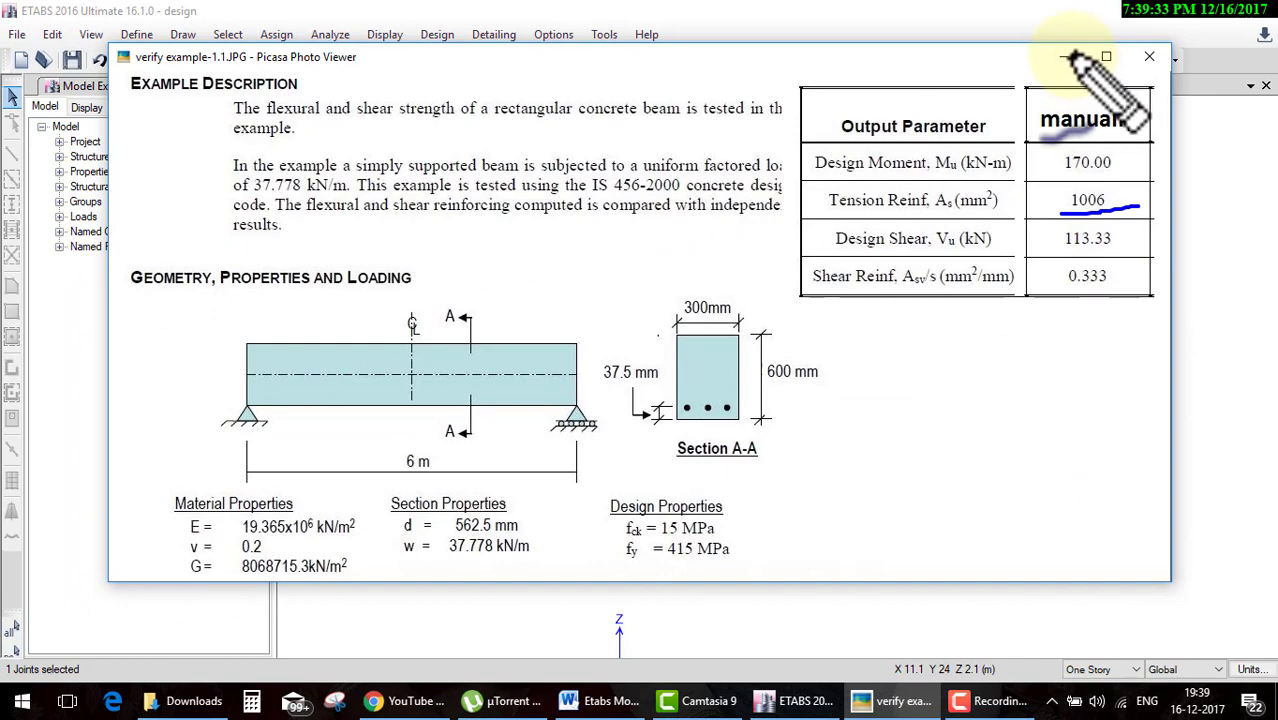
{"action": "left_click", "coordinate": [1066, 57]}
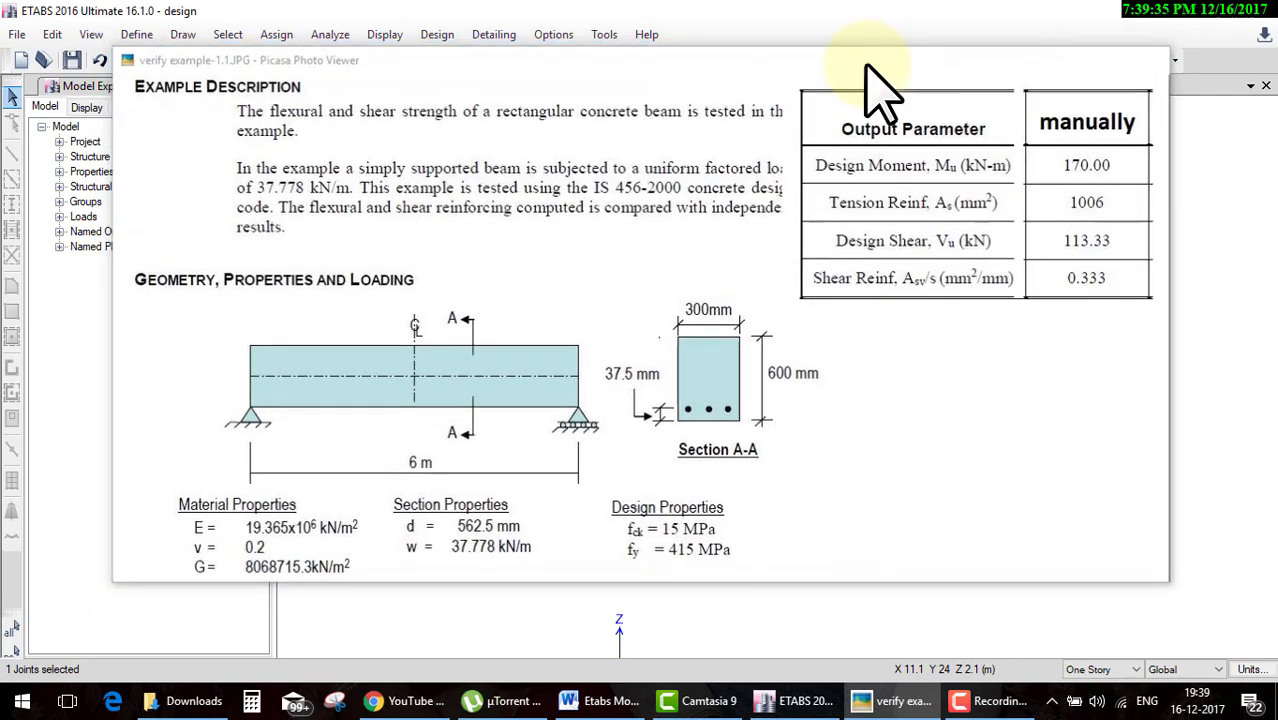
Display the Shear Reinforcing design output, showing 332.53 along the beam.
{"action": "left_click", "coordinate": [447, 40]}
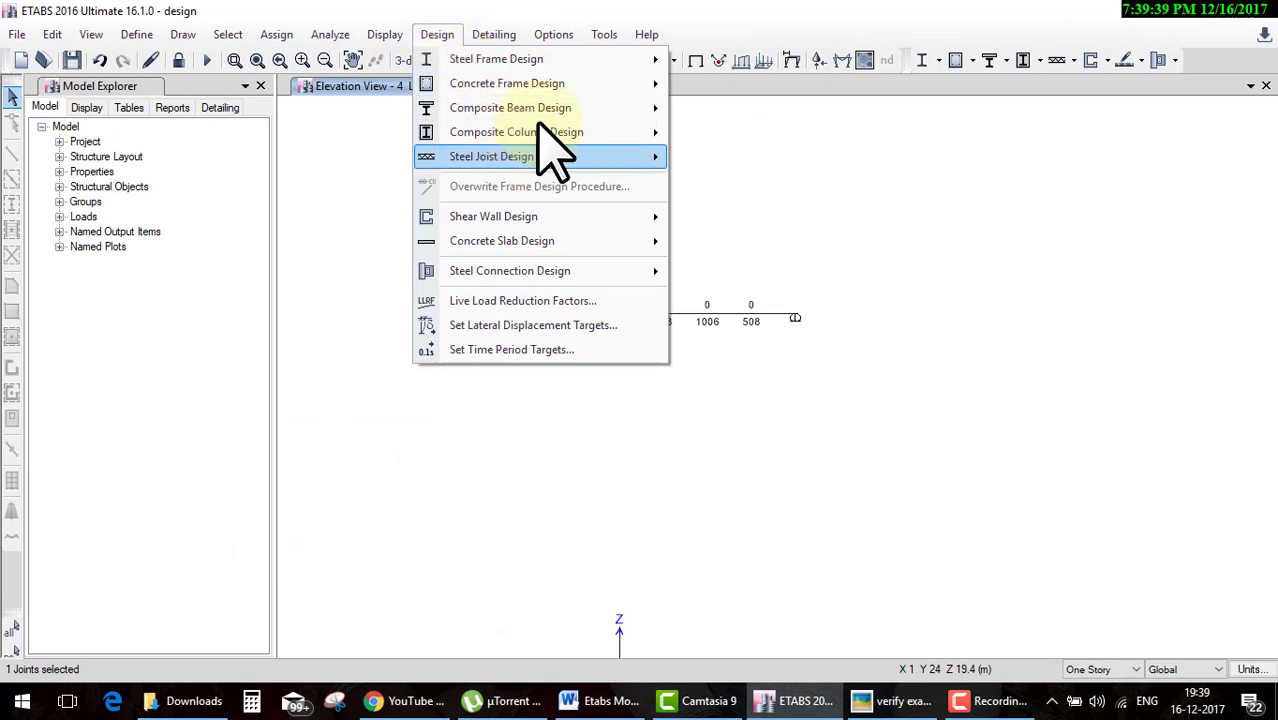
{"action": "mouse_move", "coordinate": [507, 83]}
{"action": "left_click", "coordinate": [785, 254]}
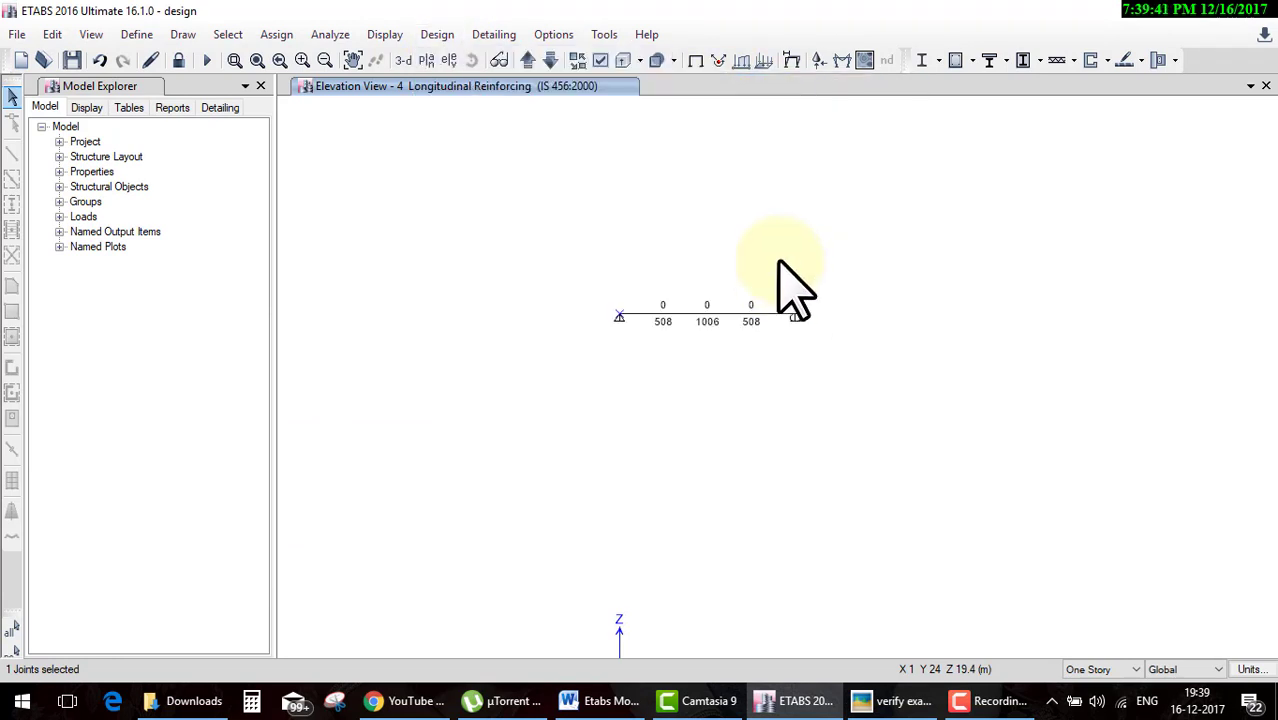
{"action": "left_click", "coordinate": [625, 343]}
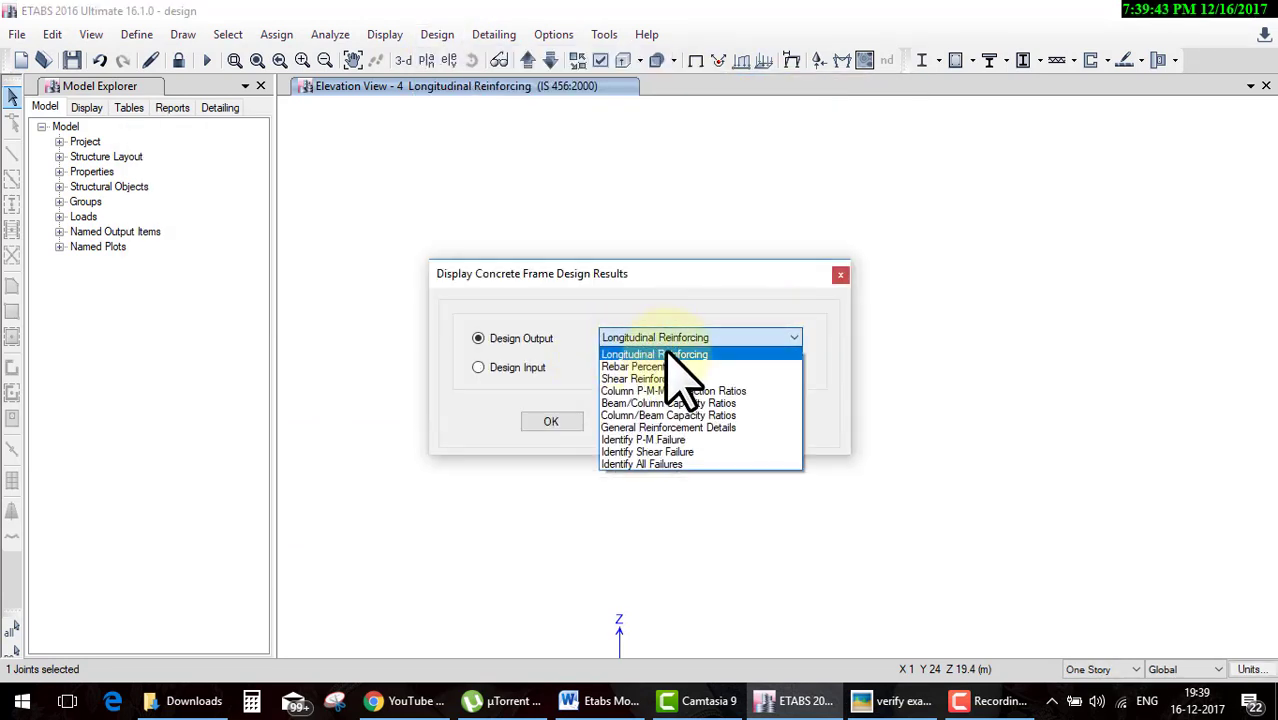
{"action": "left_click", "coordinate": [665, 379]}
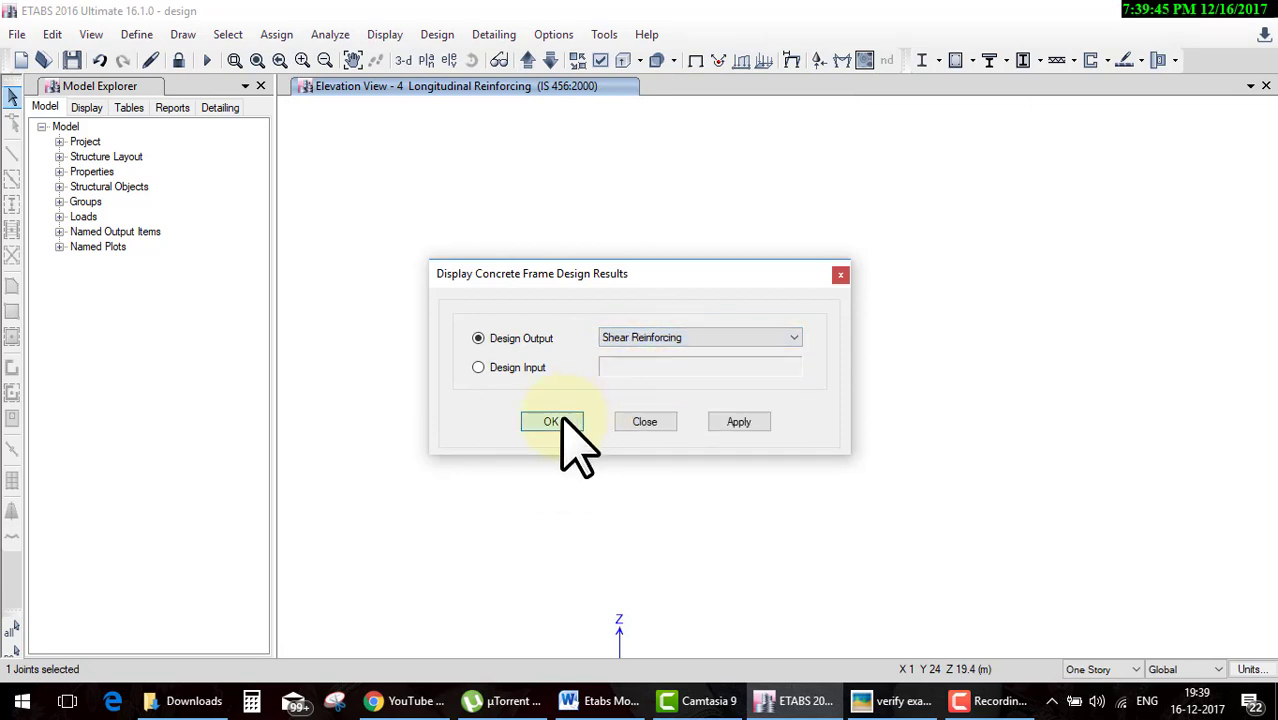
{"action": "left_click", "coordinate": [561, 421]}
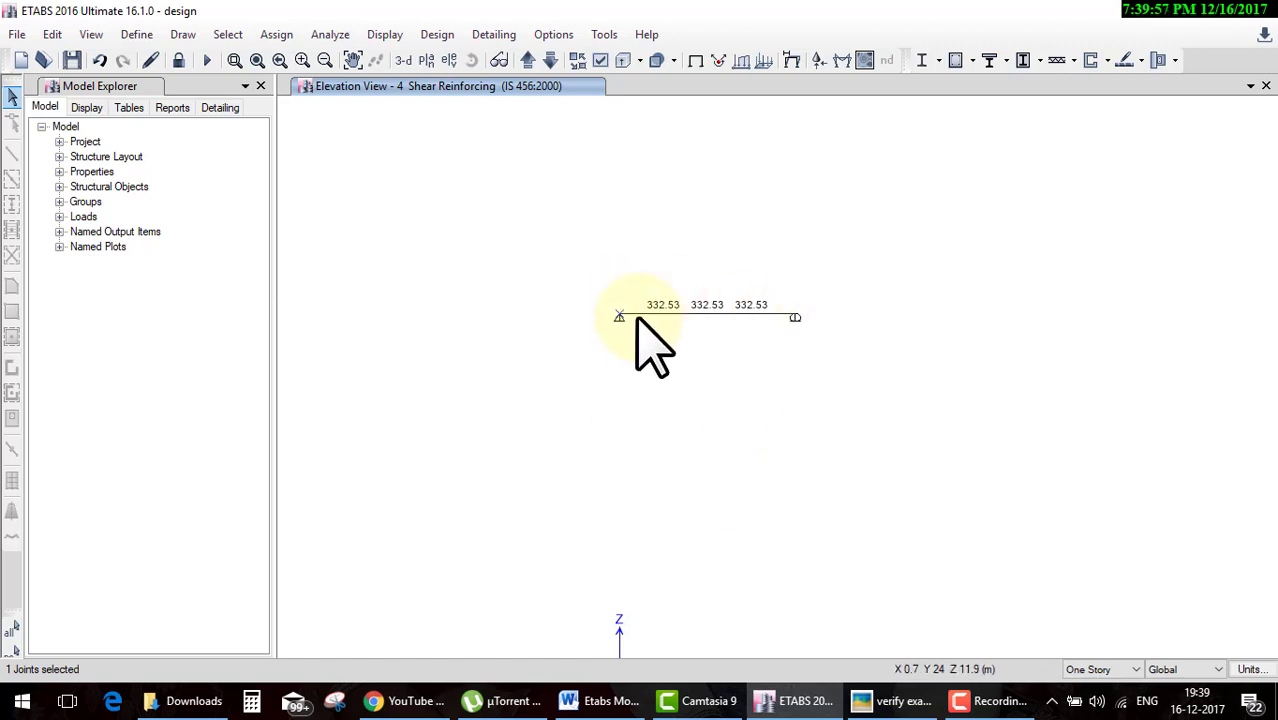
{"action": "left_click", "coordinate": [890, 700]}
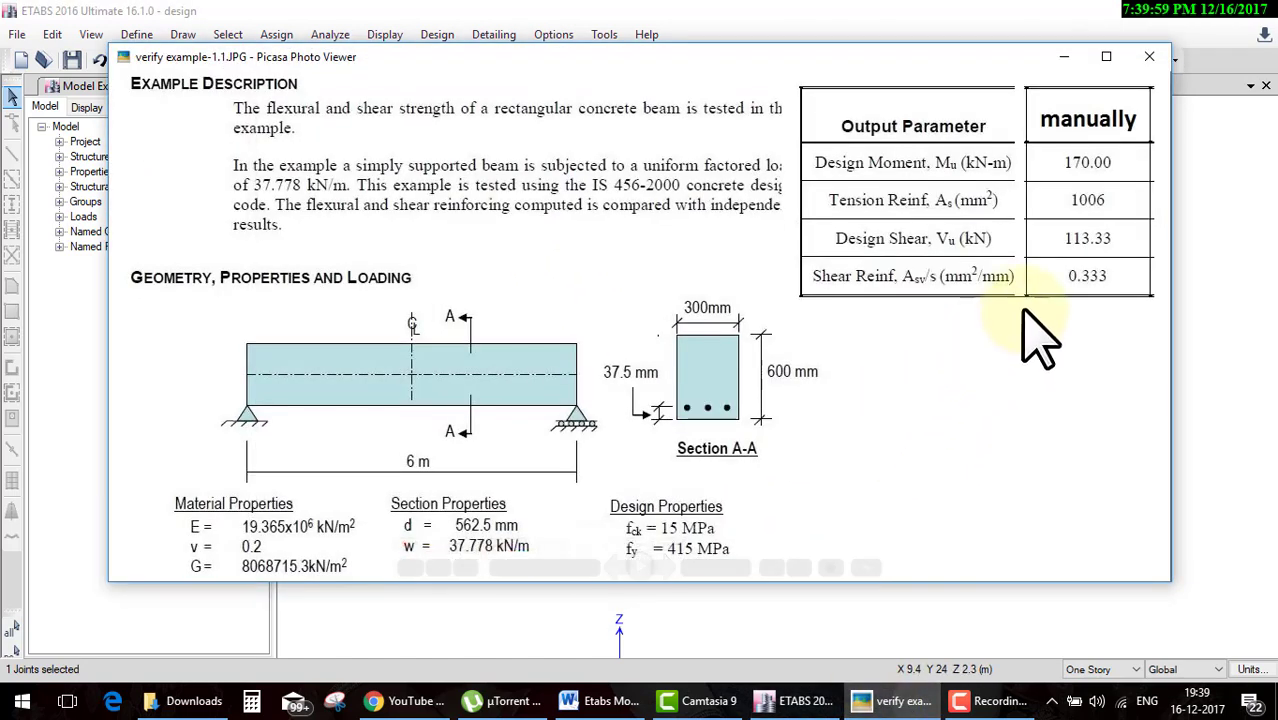
Underline the shear reinforcement units with the screen pen, then clear the ink to recheck the model.
{"action": "key", "text": "ctrl+shift+d"}
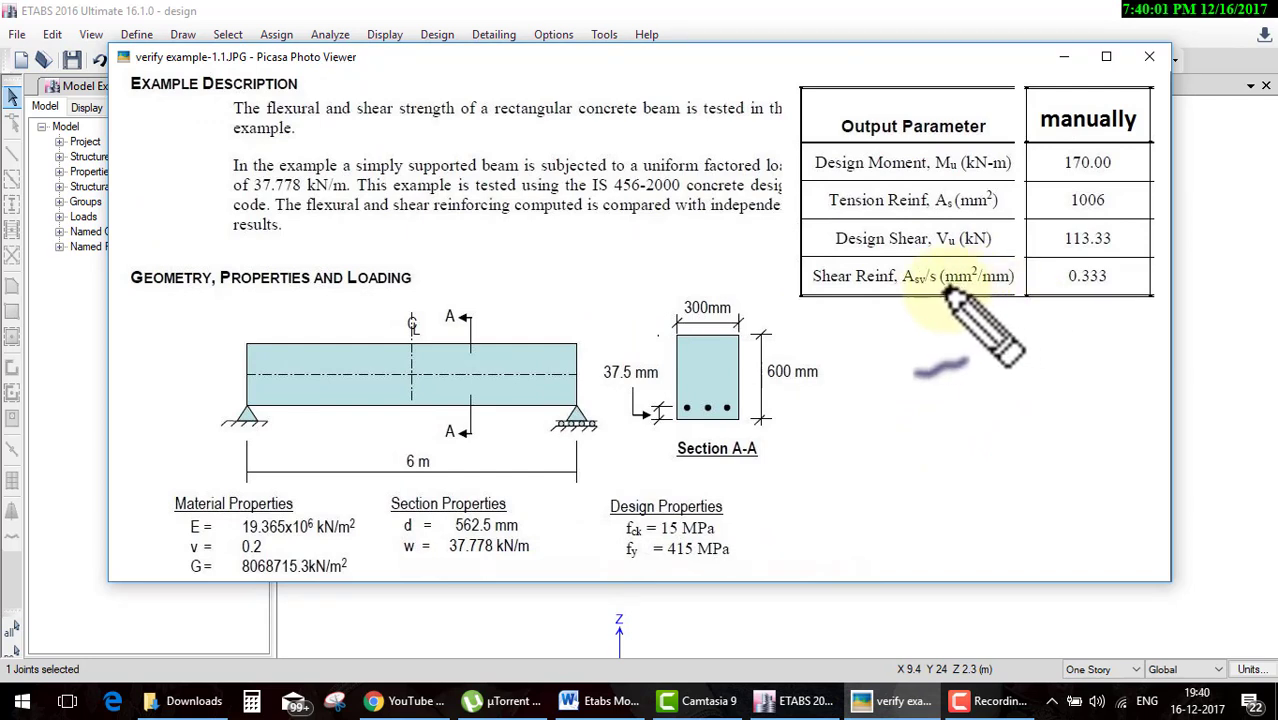
{"action": "mouse_move", "coordinate": [942, 287]}
{"action": "left_mouse_down"}
{"action": "mouse_move", "coordinate": [968, 287]}
{"action": "mouse_move", "coordinate": [990, 310]}
{"action": "mouse_move", "coordinate": [1022, 268]}
{"action": "left_mouse_up"}
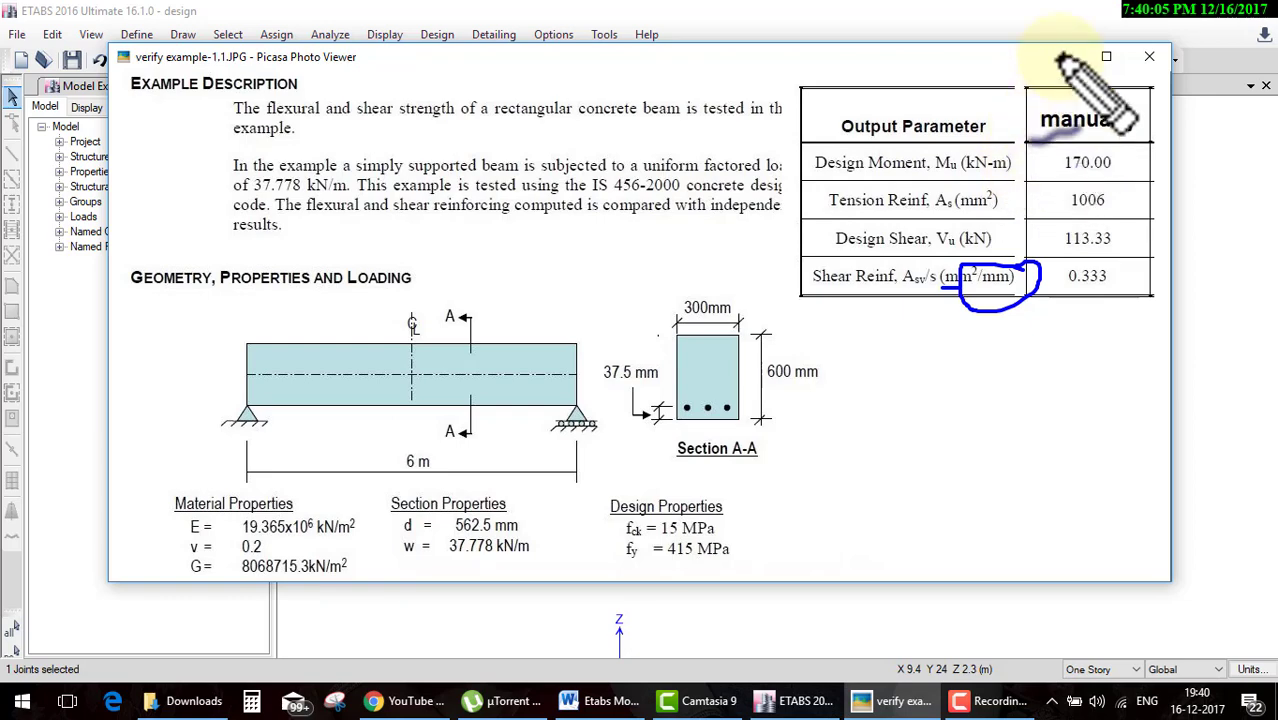
{"action": "key", "text": "Escape"}
{"action": "left_click", "coordinate": [1063, 58]}
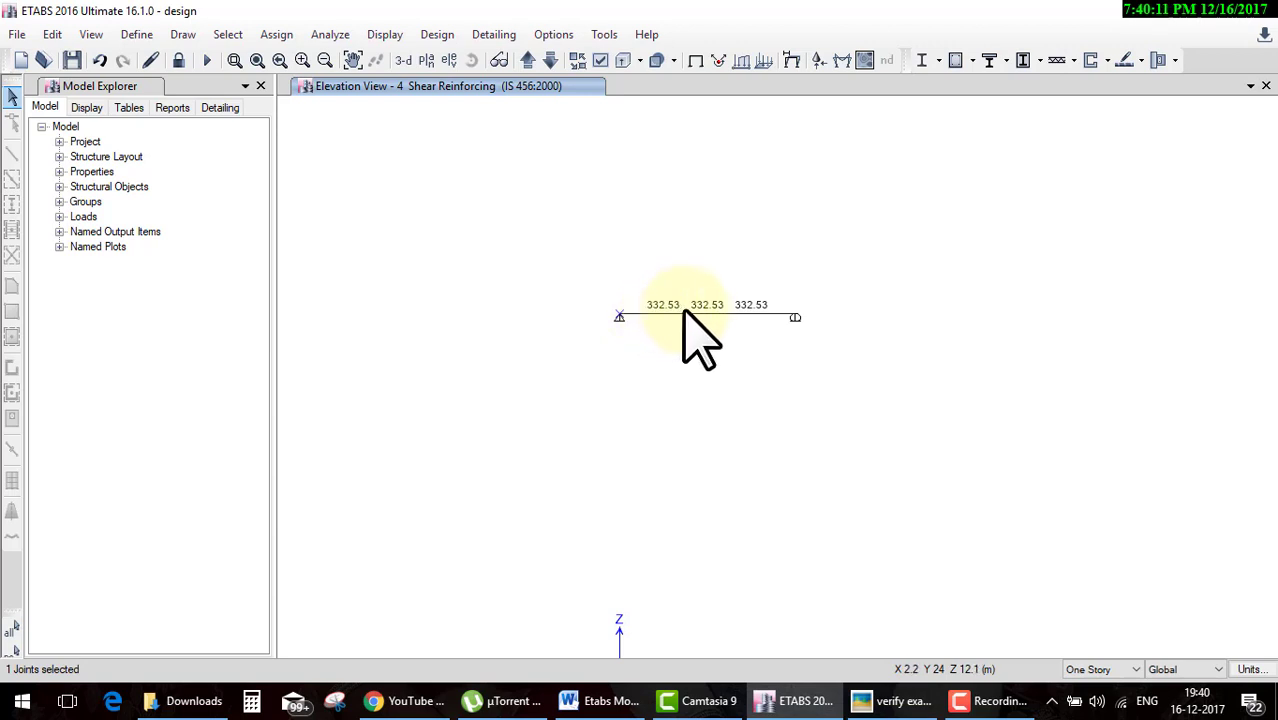
Underline and tick the 0.333, 113.33, 1006 and 170.00 reference values.
{"action": "left_click", "coordinate": [902, 703]}
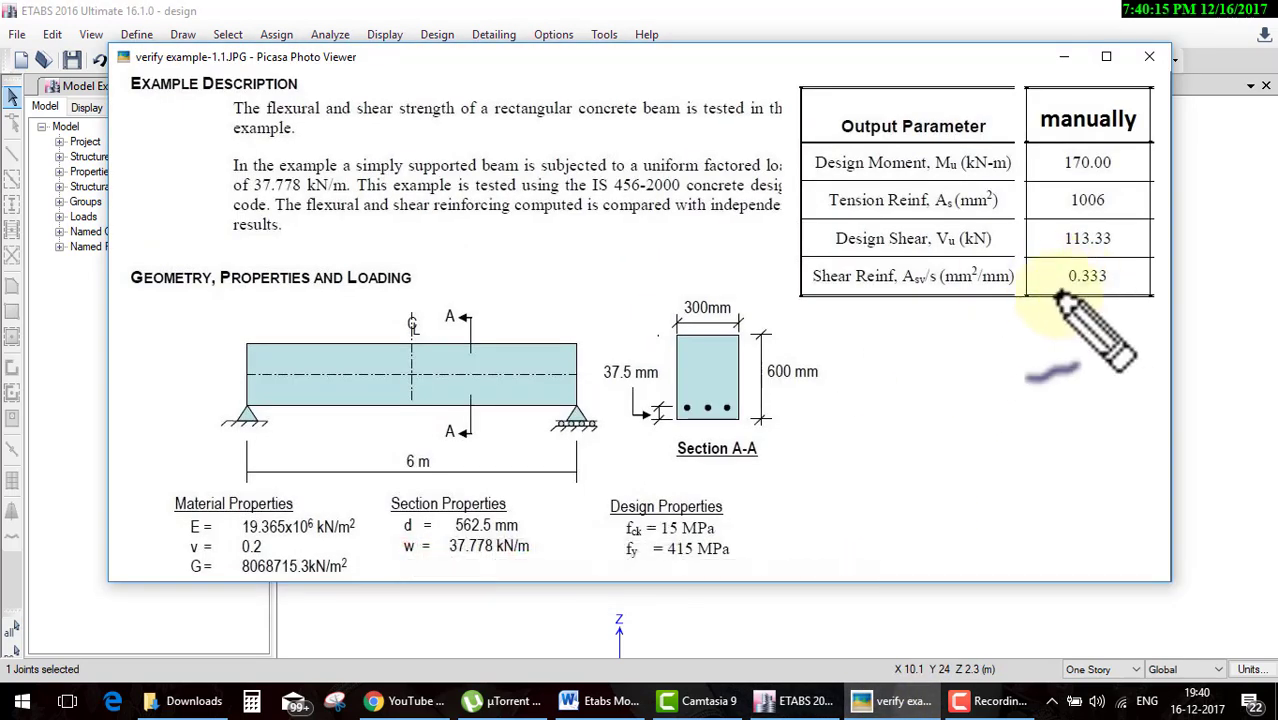
{"action": "mouse_move", "coordinate": [1034, 292]}
{"action": "left_mouse_down"}
{"action": "mouse_move", "coordinate": [1115, 291]}
{"action": "mouse_move", "coordinate": [1170, 237]}
{"action": "left_mouse_up"}
{"action": "mouse_move", "coordinate": [1063, 253]}
{"action": "left_mouse_down"}
{"action": "mouse_move", "coordinate": [1112, 253]}
{"action": "mouse_move", "coordinate": [1168, 218]}
{"action": "left_mouse_up"}
{"action": "mouse_move", "coordinate": [1058, 217]}
{"action": "left_mouse_down"}
{"action": "mouse_move", "coordinate": [1130, 217]}
{"action": "mouse_move", "coordinate": [1148, 170]}
{"action": "left_mouse_up"}
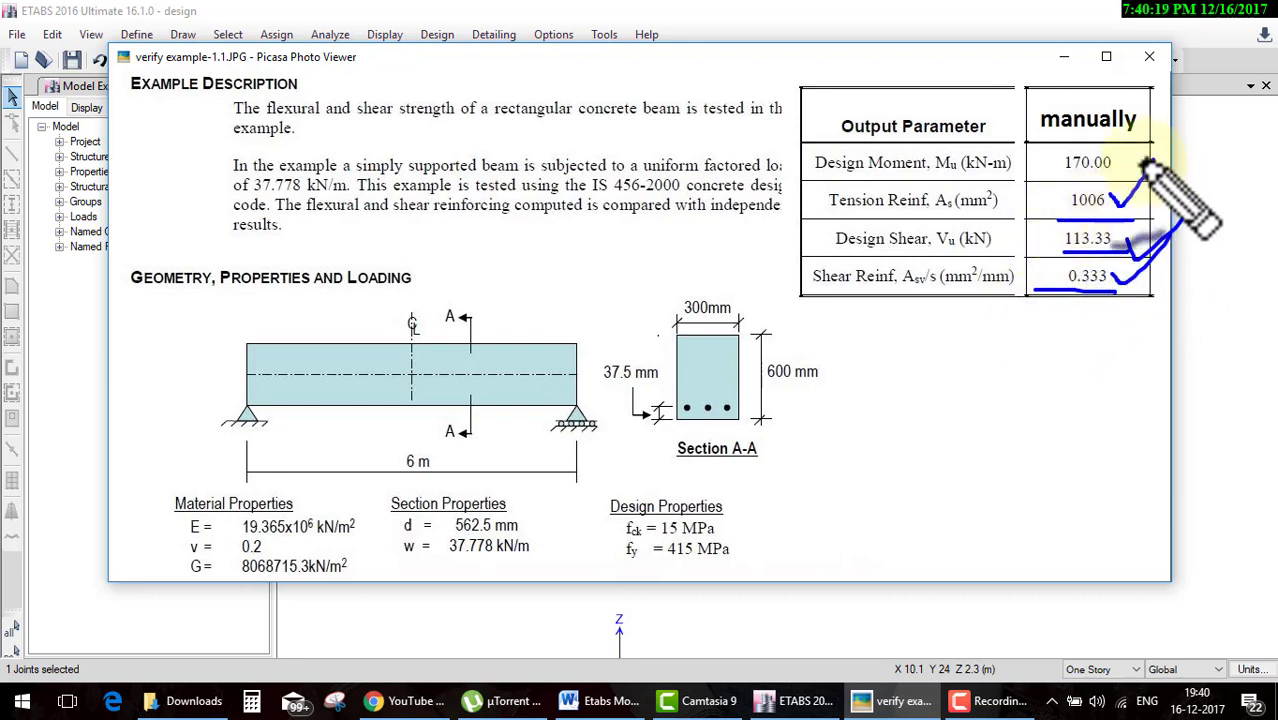
{"action": "mouse_move", "coordinate": [1058, 180]}
{"action": "left_mouse_down"}
{"action": "mouse_move", "coordinate": [1110, 180]}
{"action": "mouse_move", "coordinate": [1183, 118]}
{"action": "left_mouse_up"}
{"action": "left_click_drag", "start_coordinate": [1128, 258], "coordinate": [1190, 210]}
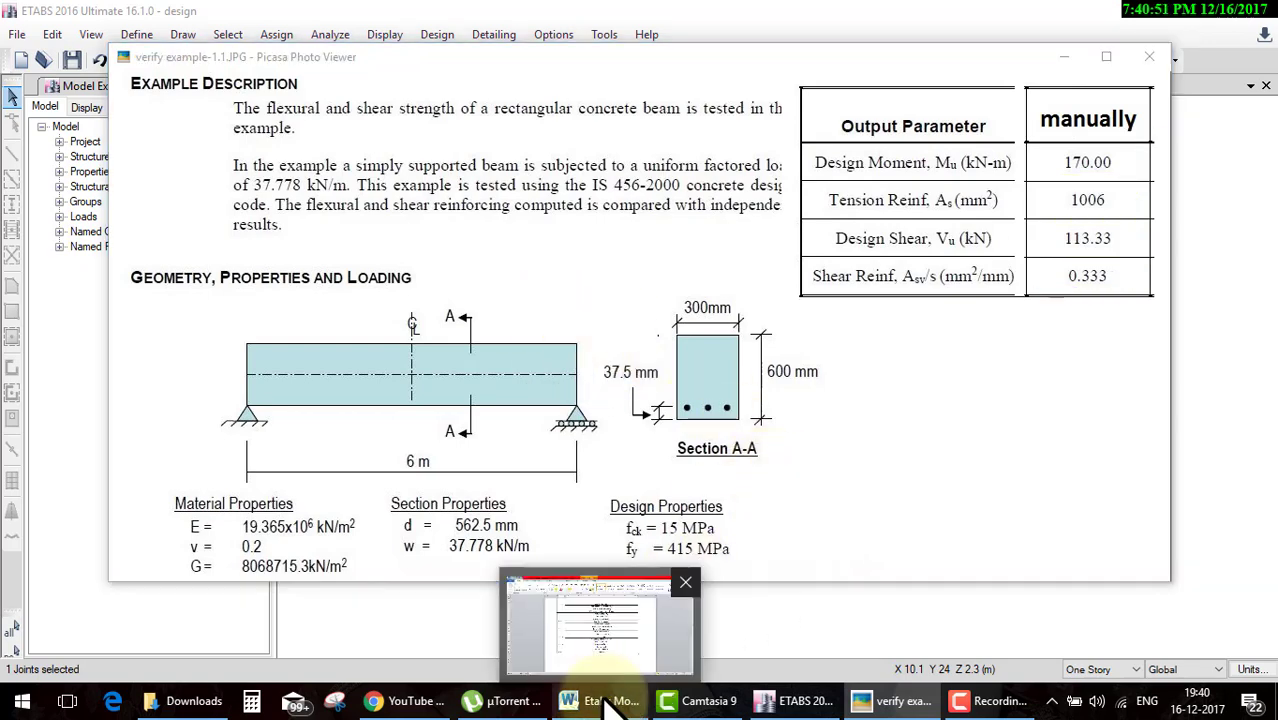
Highlight the Etabs Module topics from Verify examples through Assign property.
{"action": "left_click", "coordinate": [600, 700]}
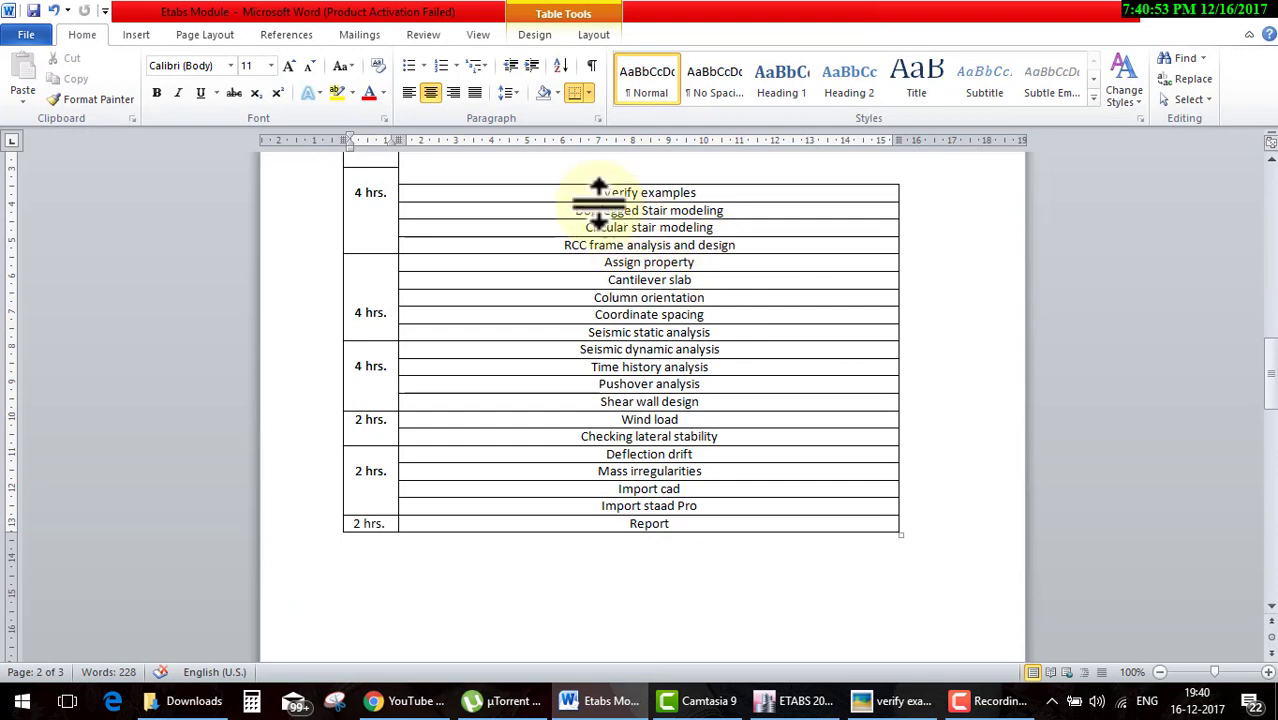
{"action": "left_click_drag", "start_coordinate": [603, 197], "coordinate": [763, 183]}
{"action": "left_click_drag", "start_coordinate": [575, 210], "coordinate": [730, 210]}
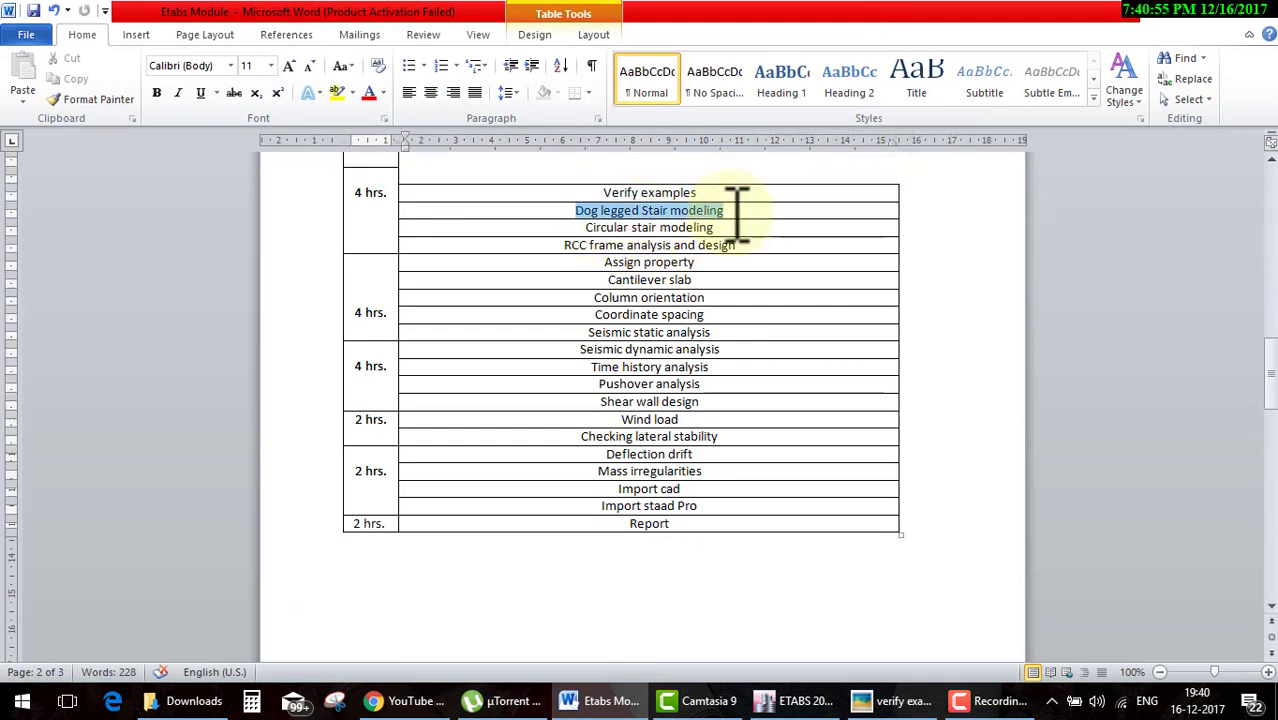
{"action": "left_click_drag", "start_coordinate": [585, 228], "coordinate": [710, 228]}
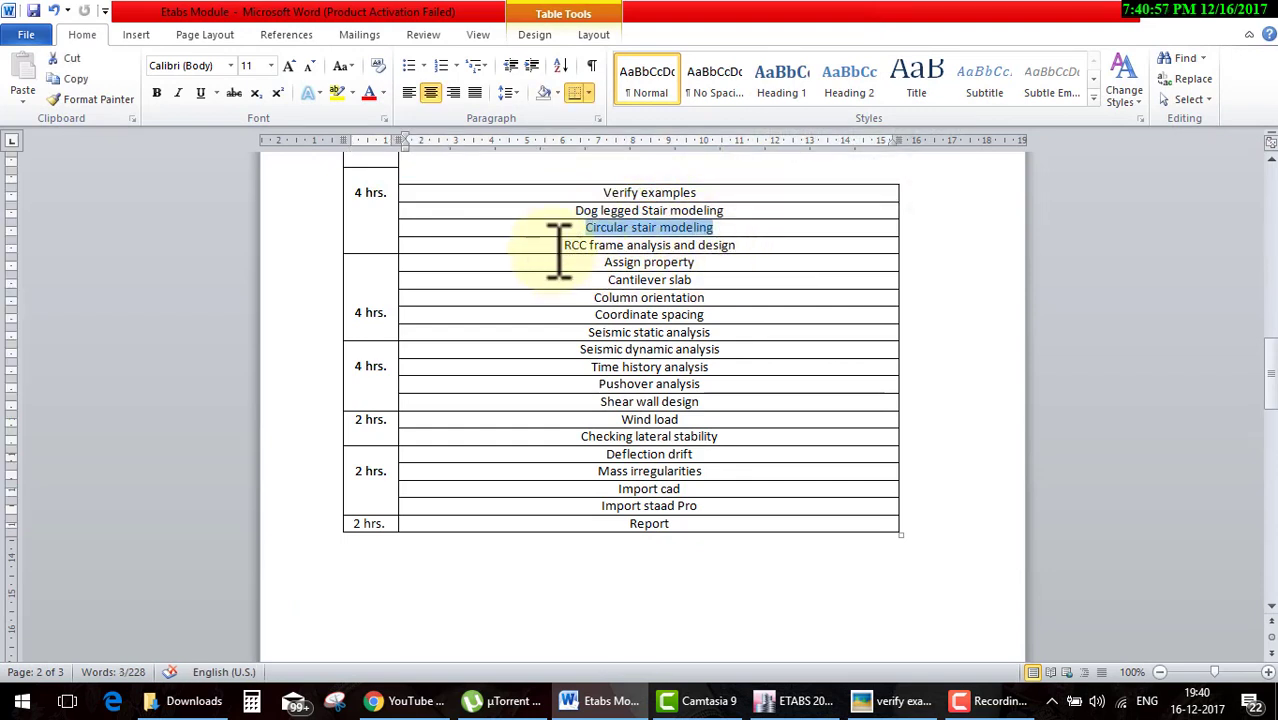
{"action": "left_click_drag", "start_coordinate": [559, 246], "coordinate": [792, 245]}
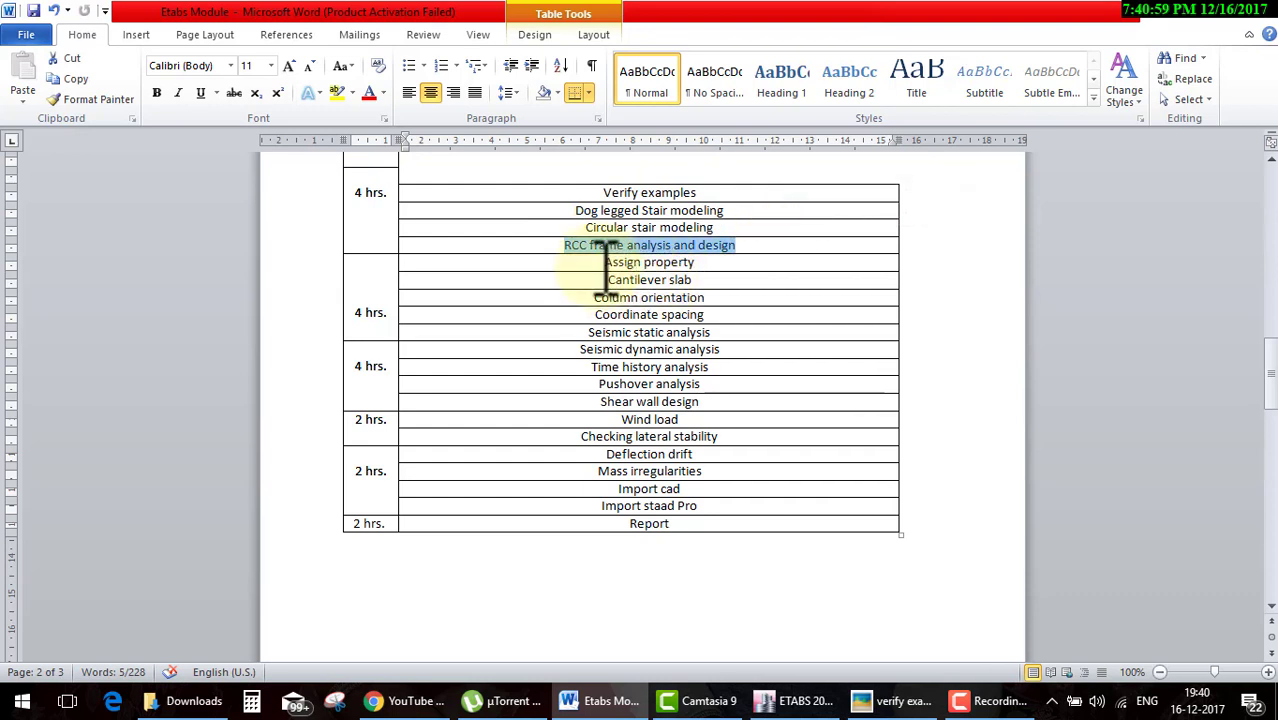
{"action": "mouse_move", "coordinate": [604, 262]}
{"action": "left_mouse_down"}
{"action": "mouse_move", "coordinate": [697, 262]}
{"action": "mouse_move", "coordinate": [630, 310]}
{"action": "left_mouse_up"}
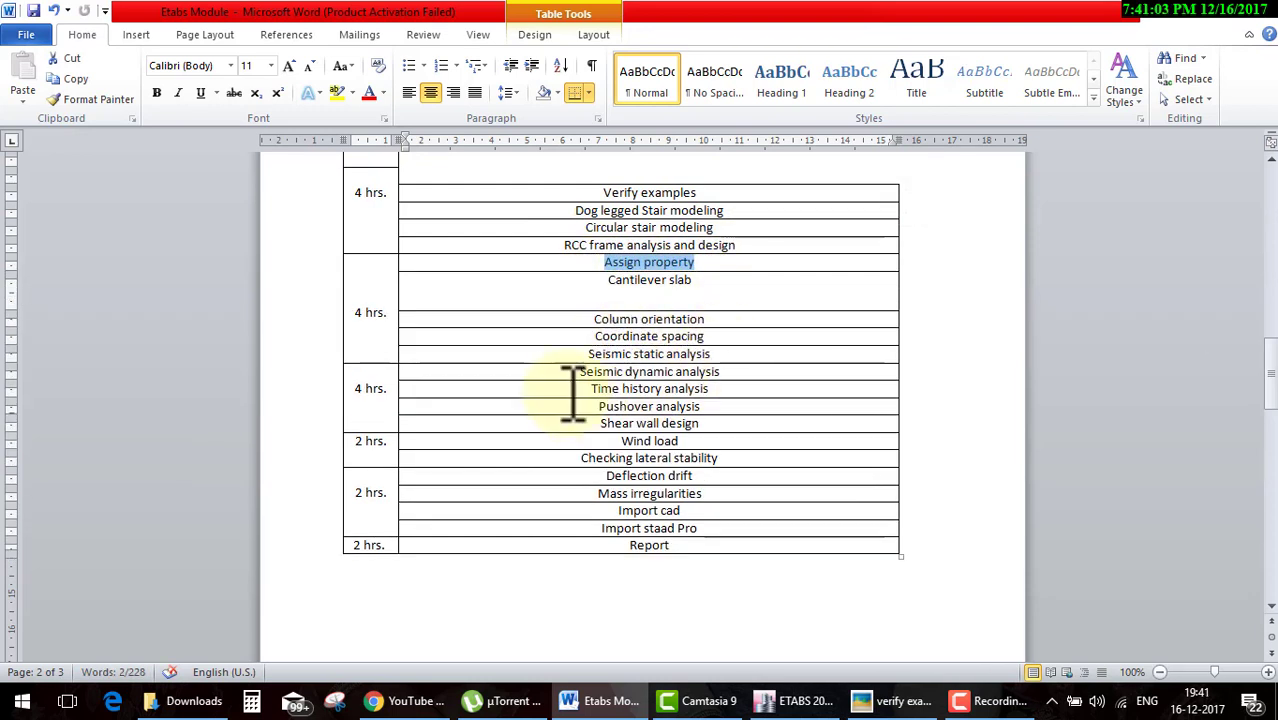
Highlight Time history, Pushover, Shear wall and Wind load topics, then the whole topic column.
{"action": "left_click_drag", "start_coordinate": [590, 389], "coordinate": [709, 389]}
{"action": "left_click_drag", "start_coordinate": [599, 406], "coordinate": [700, 406]}
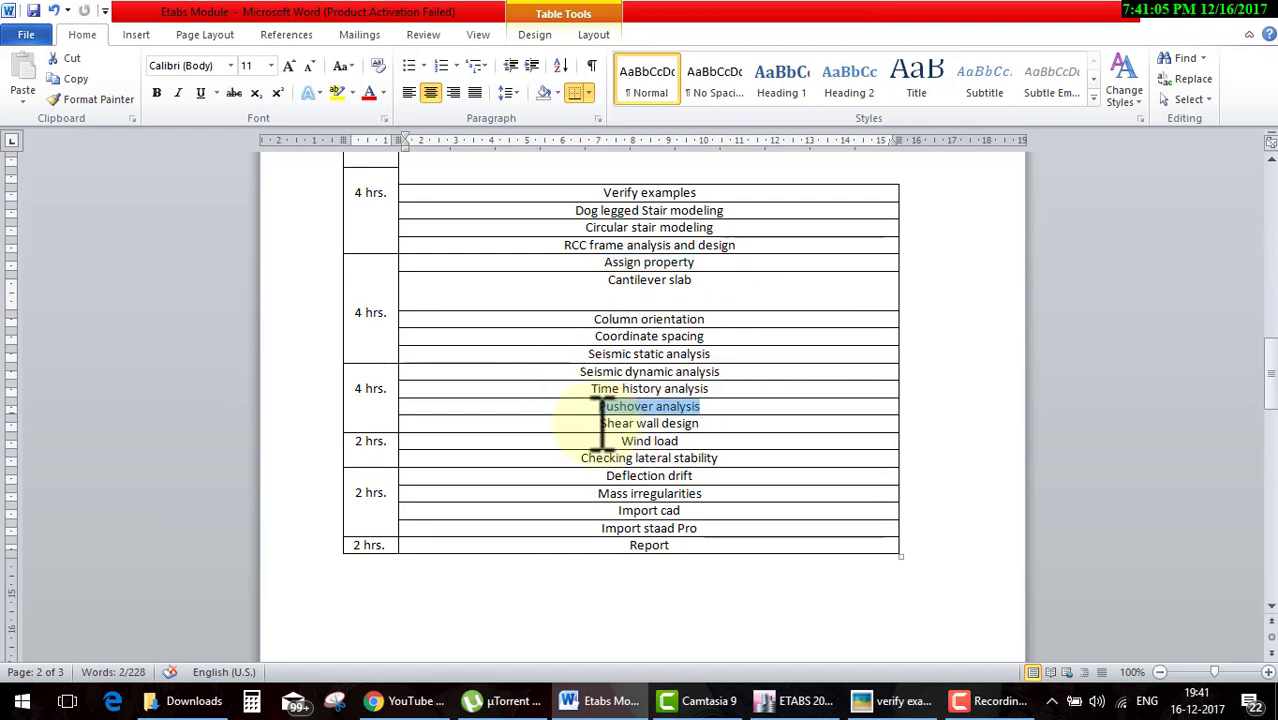
{"action": "left_click_drag", "start_coordinate": [600, 423], "coordinate": [699, 423]}
{"action": "left_click_drag", "start_coordinate": [619, 441], "coordinate": [740, 440]}
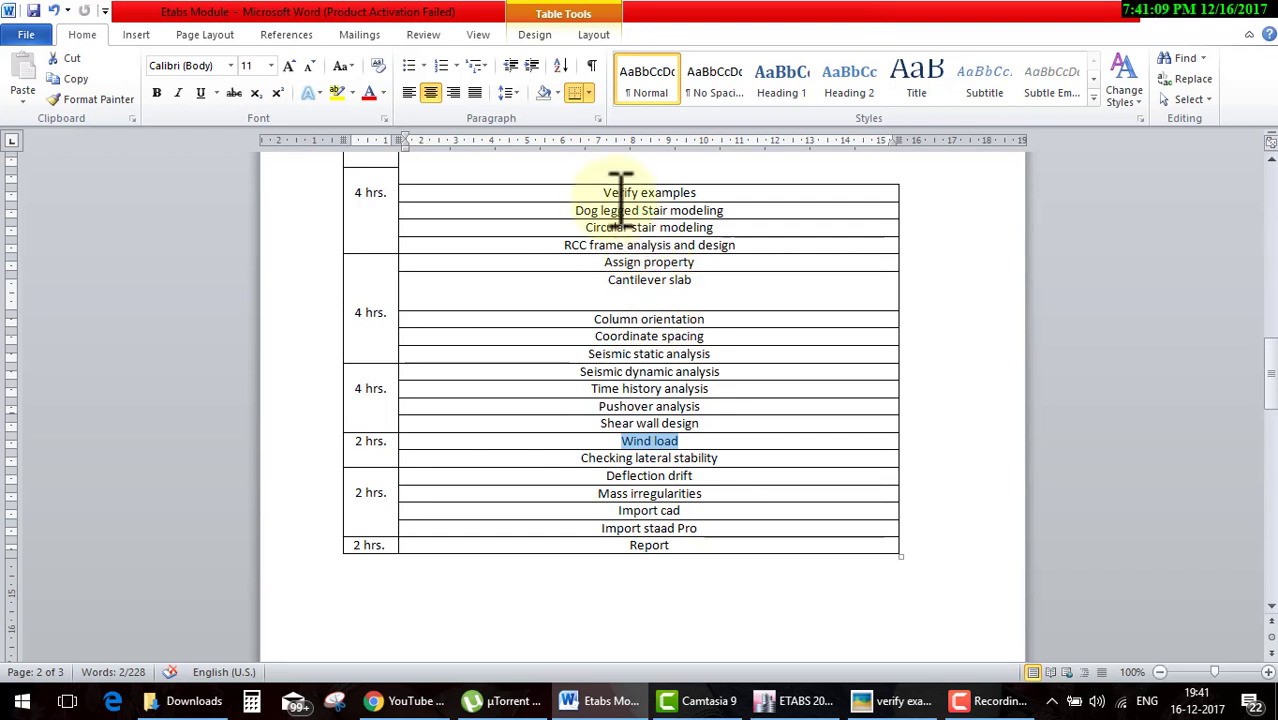
{"action": "left_click_drag", "start_coordinate": [602, 192], "coordinate": [673, 545]}
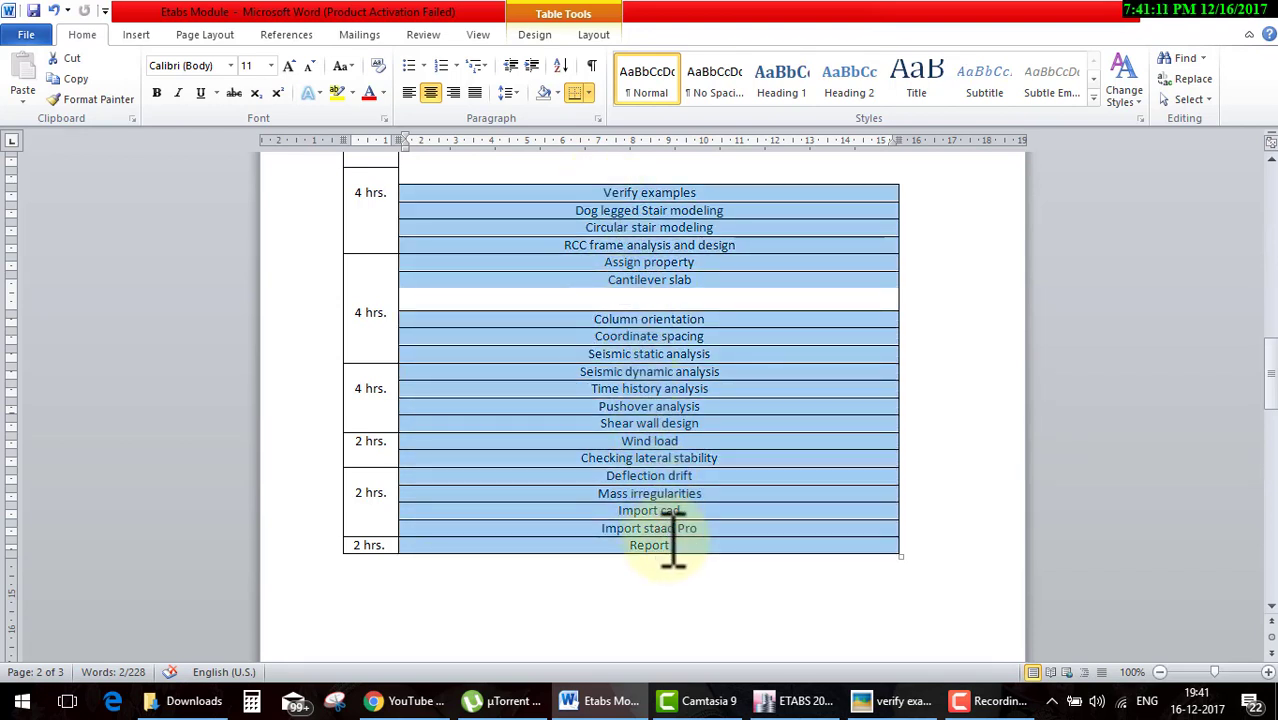
{"action": "left_click", "coordinate": [675, 548]}
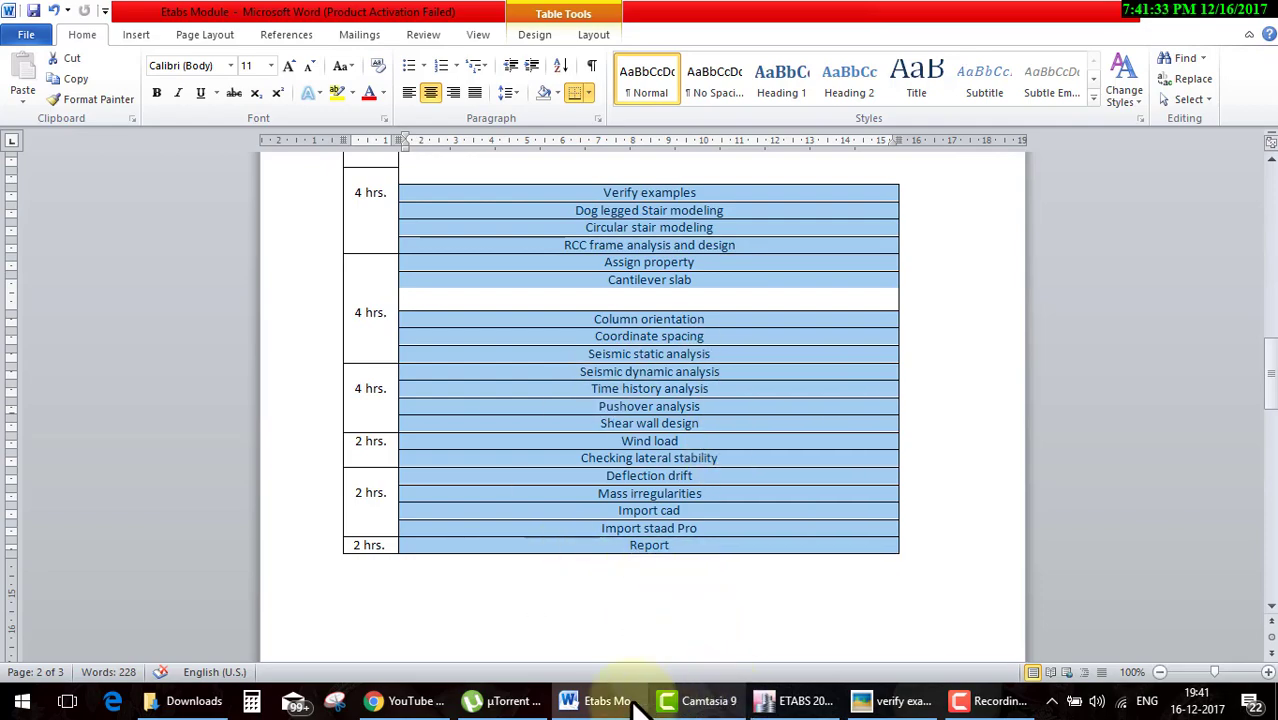
Switch to Chrome and scroll the YouTube home page back to the top.
{"action": "left_click", "coordinate": [440, 697]}
{"action": "scroll", "coordinate": [900, 460], "scroll_direction": "up", "scroll_amount": 1}
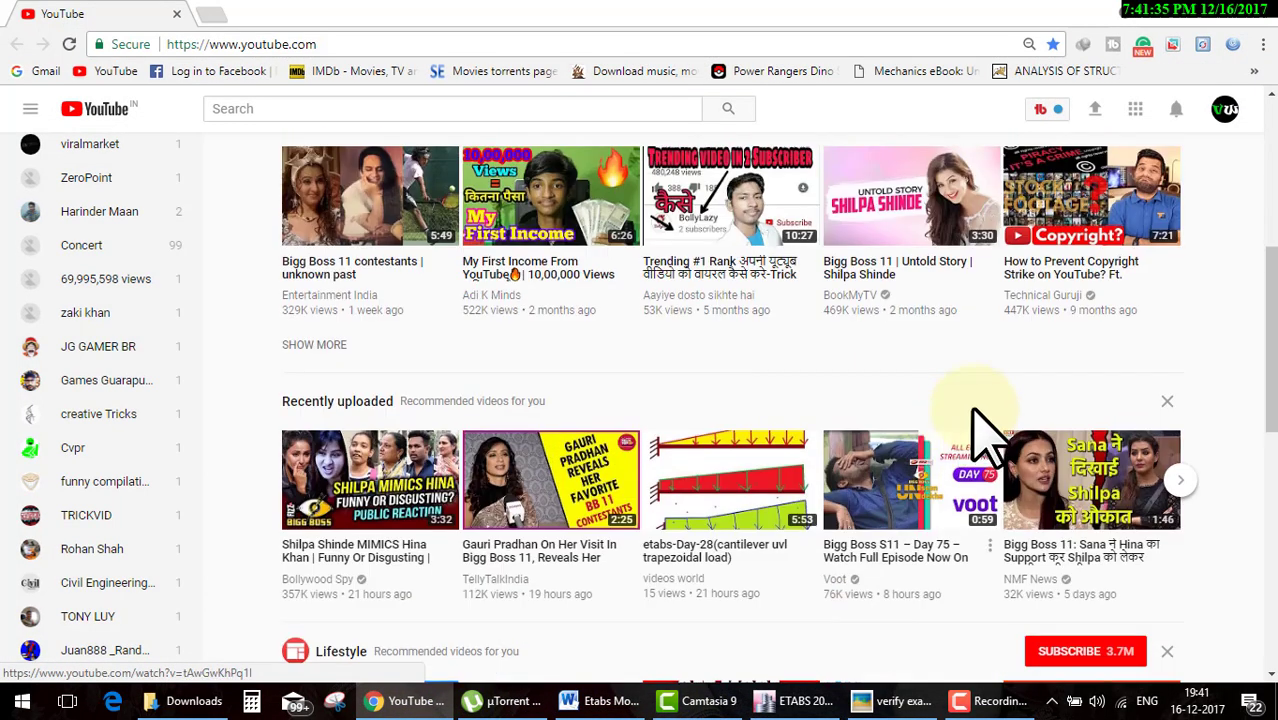
{"action": "scroll", "coordinate": [1010, 425], "scroll_direction": "up", "scroll_amount": 5}
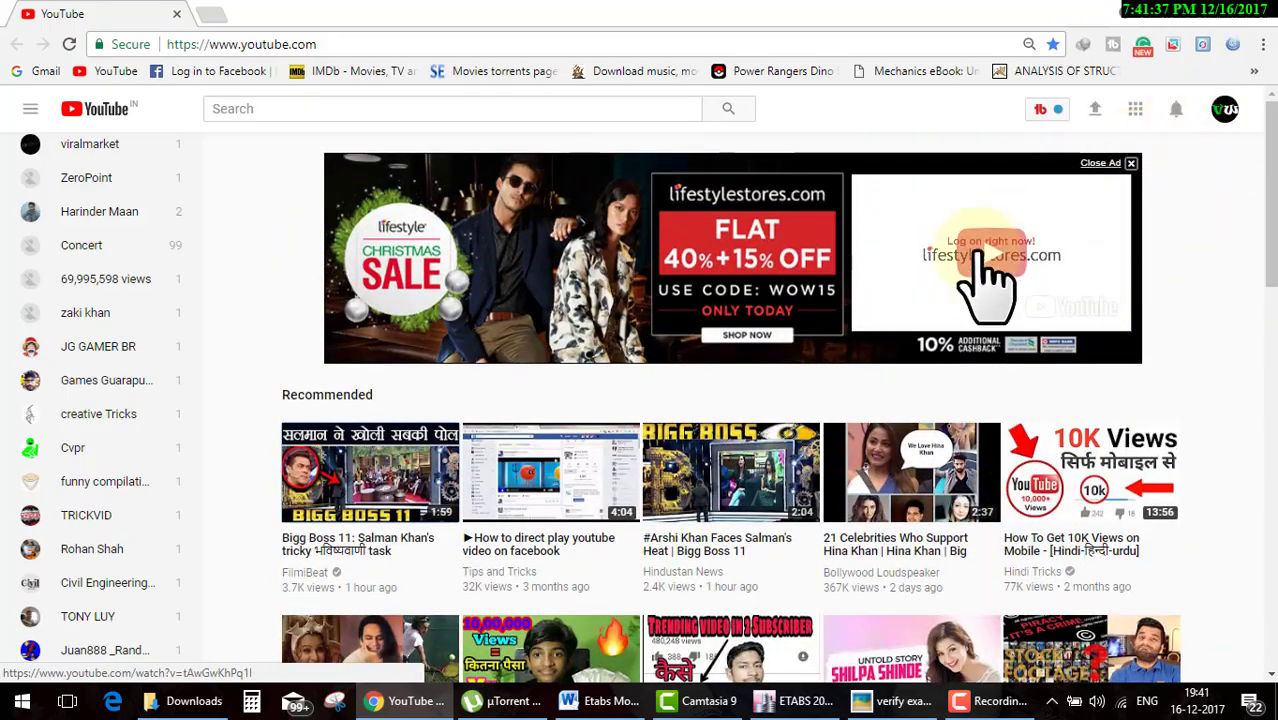